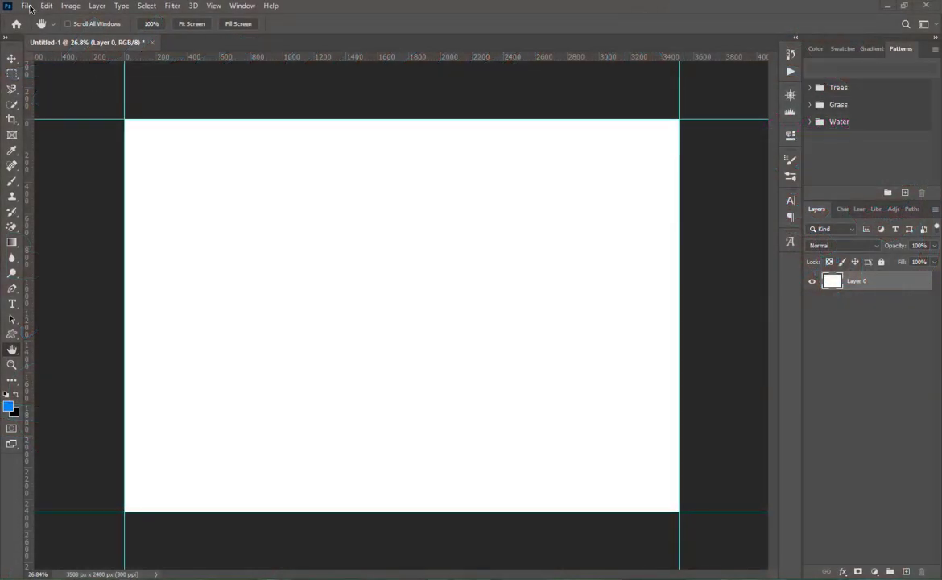
Begin a new document and name it Valentine Cover Design
{"action": "left_click", "coordinate": [27, 6]}
{"action": "left_click", "coordinate": [36, 18]}
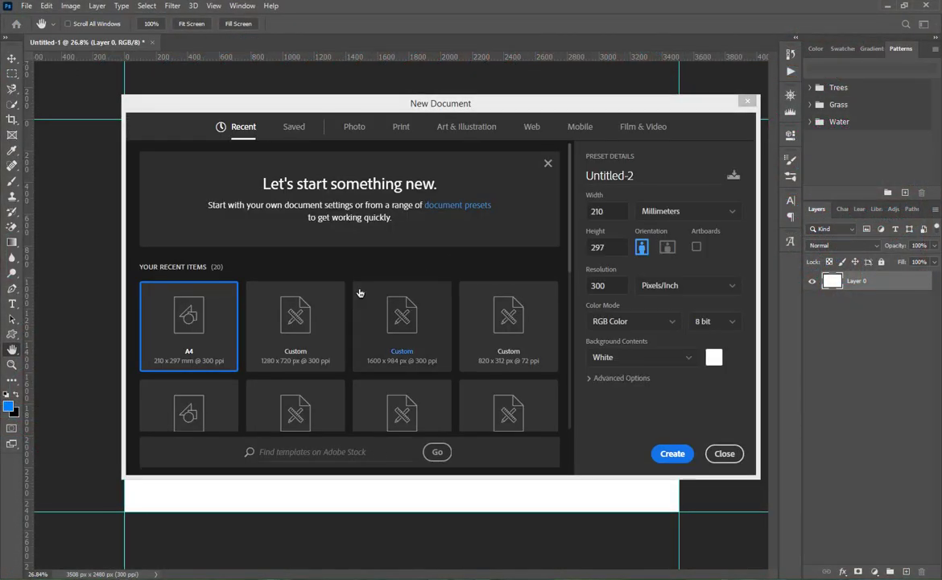
{"action": "left_click_drag", "start_coordinate": [645, 177], "coordinate": [582, 182]}
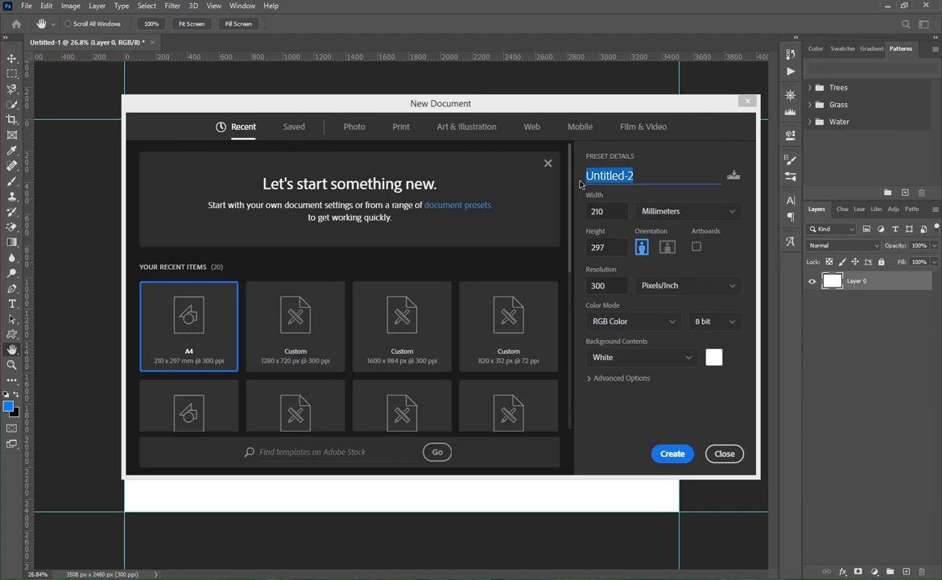
{"action": "type", "text": "Valentine"}
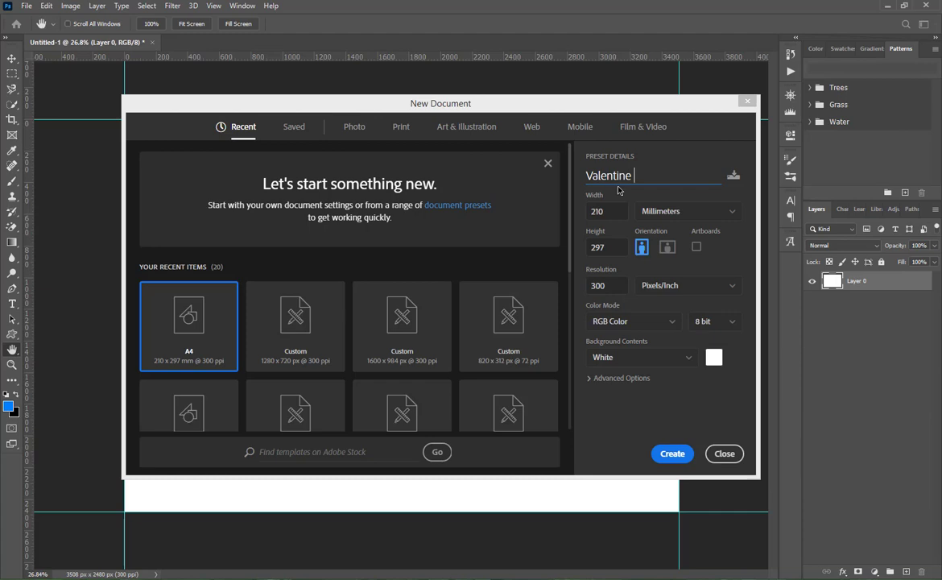
{"action": "type", "text": "Cover "}
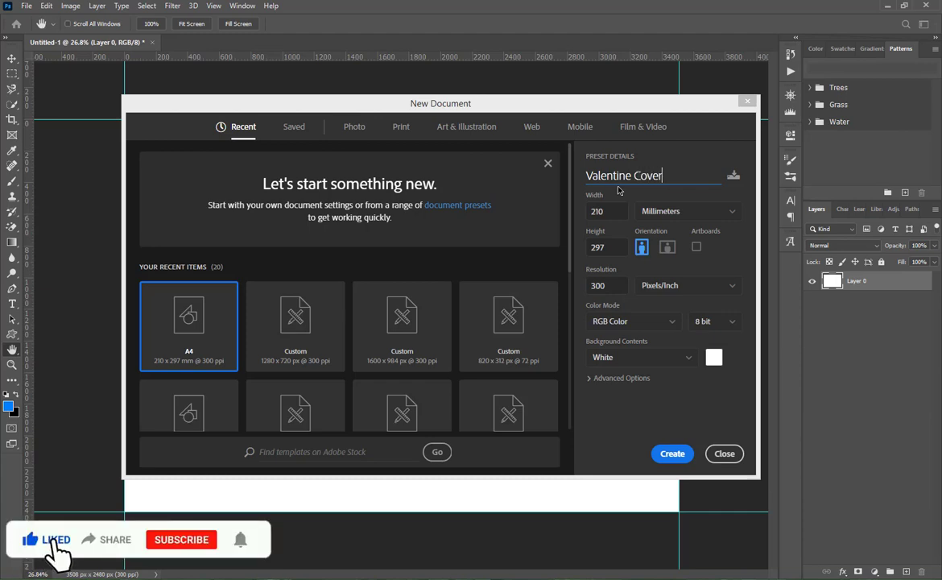
{"action": "type", "text": "Design"}
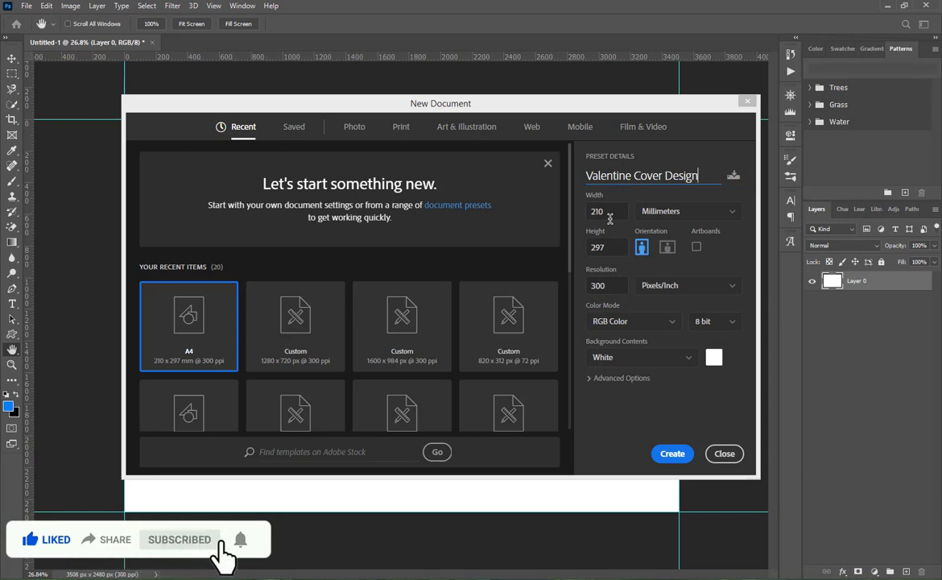
Set the new document to landscape, 297 × 210 mm, at 300 pixels/inch in RGB Color, and try to create it
{"action": "key", "text": "Tab"}
{"action": "left_click", "coordinate": [666, 248]}
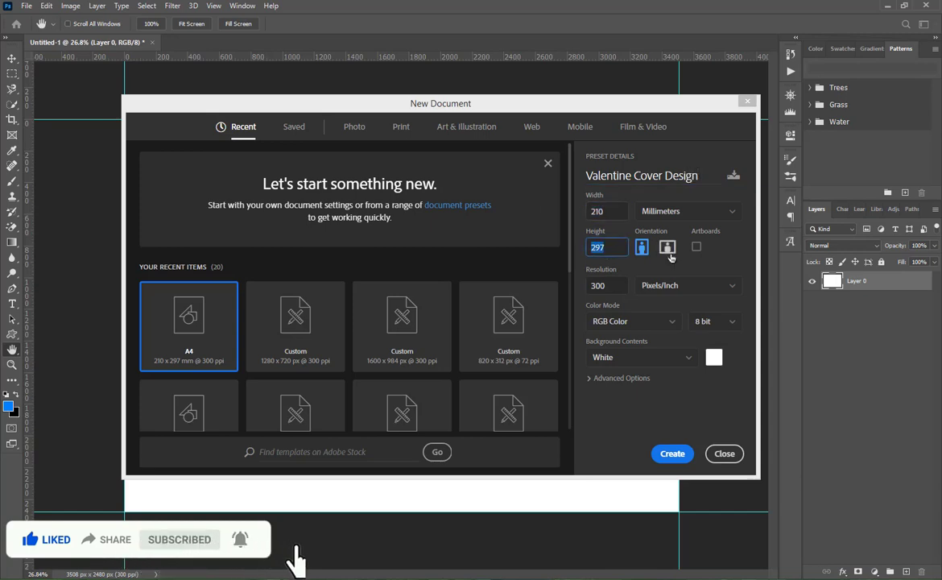
{"action": "left_click", "coordinate": [615, 214]}
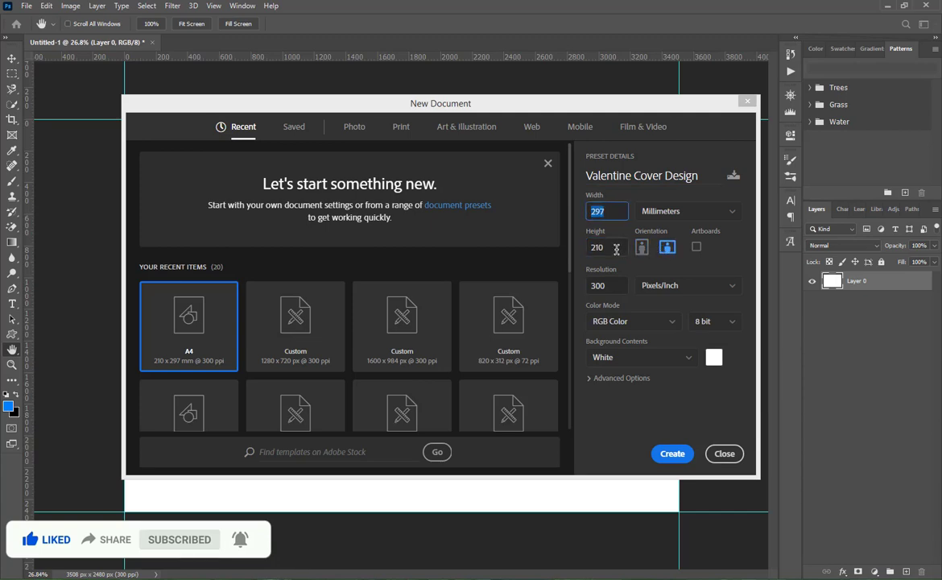
{"action": "left_click", "coordinate": [616, 249]}
{"action": "left_click", "coordinate": [609, 287]}
{"action": "left_click", "coordinate": [660, 322]}
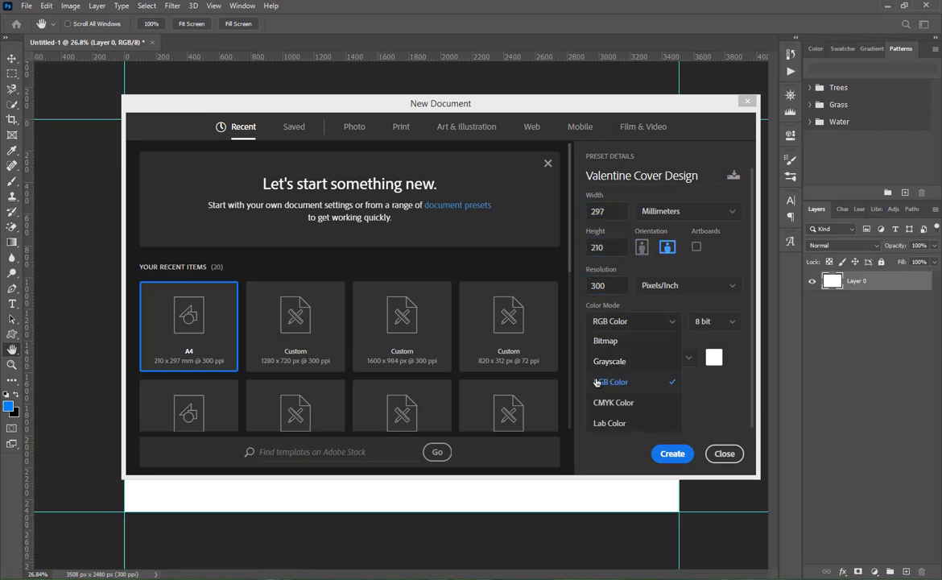
{"action": "left_click", "coordinate": [644, 175]}
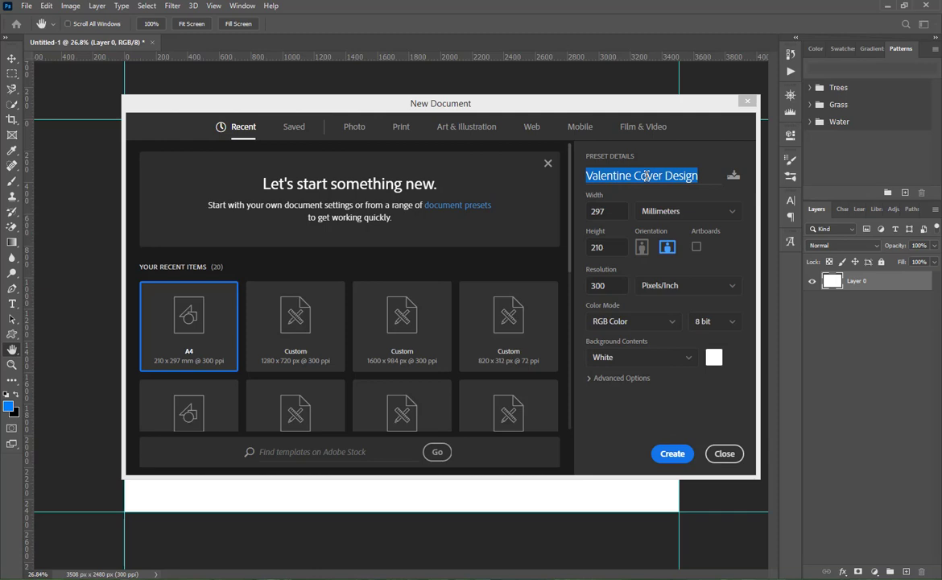
{"action": "left_click", "coordinate": [672, 453]}
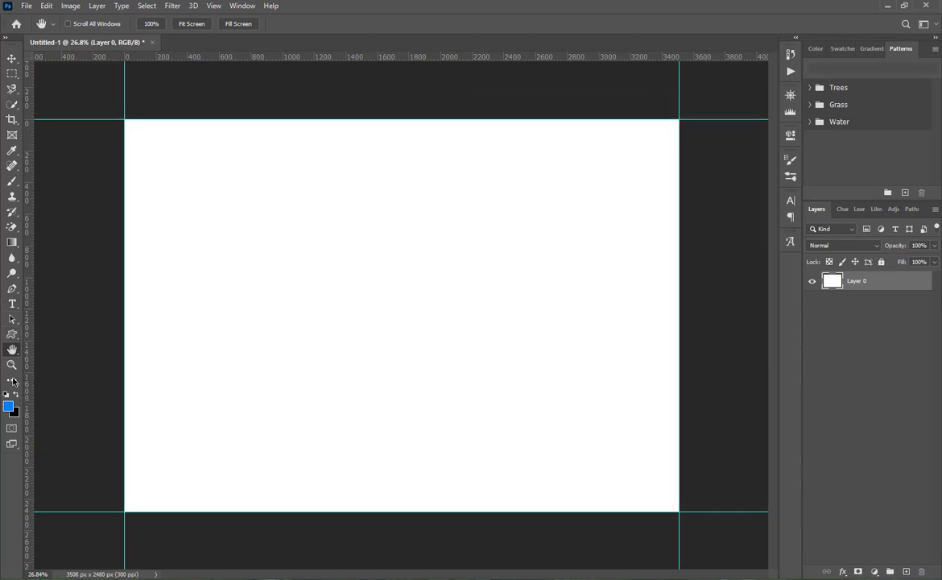
Draw a blue rectangle shape about 3475 × 2428 px over most of the canvas, ending at its lower-right corner
{"action": "right_click", "coordinate": [12, 333]}
{"action": "left_click", "coordinate": [81, 331]}
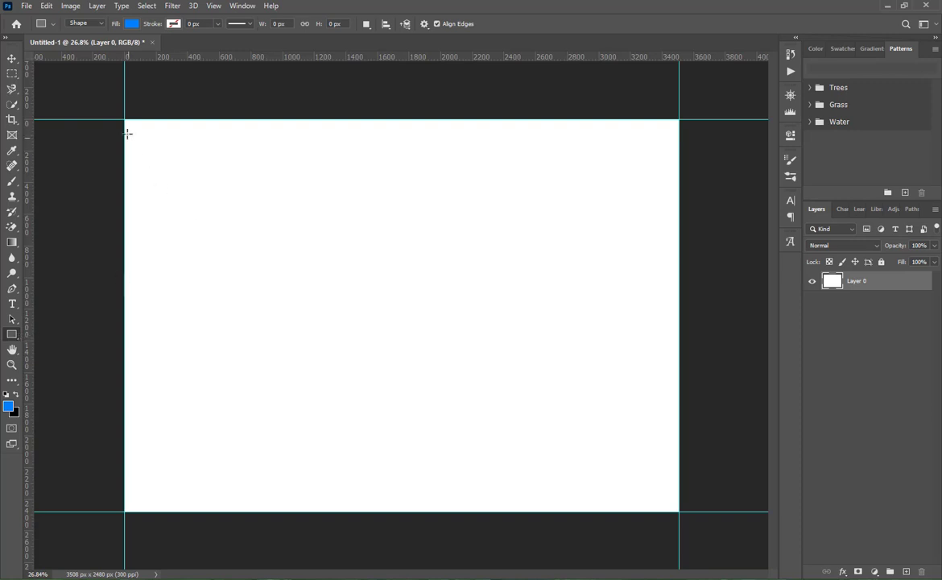
{"action": "left_click_drag", "start_coordinate": [129, 126], "coordinate": [679, 509]}
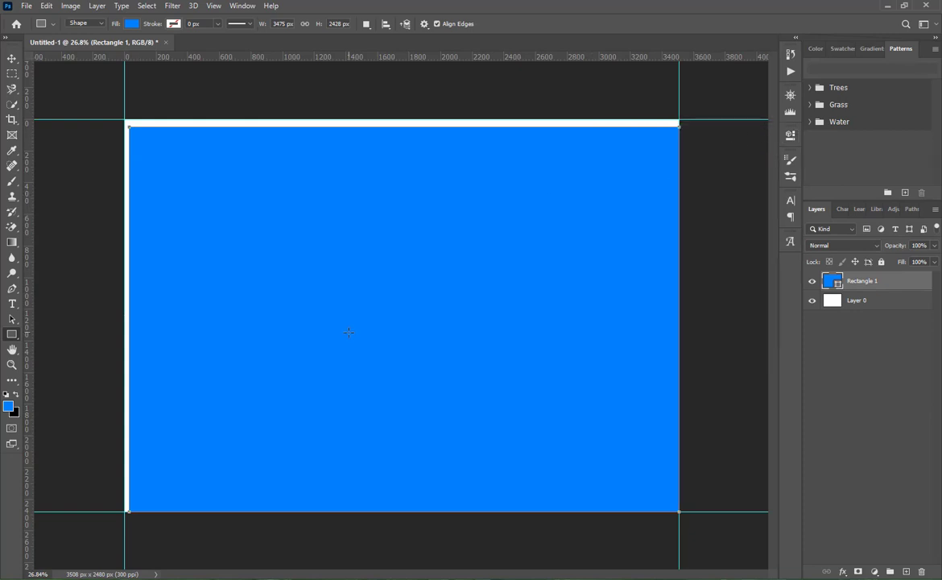
Stretch the rectangle's upper-left corner outward so that the shape covers the whole canvas
{"action": "key", "text": "v"}
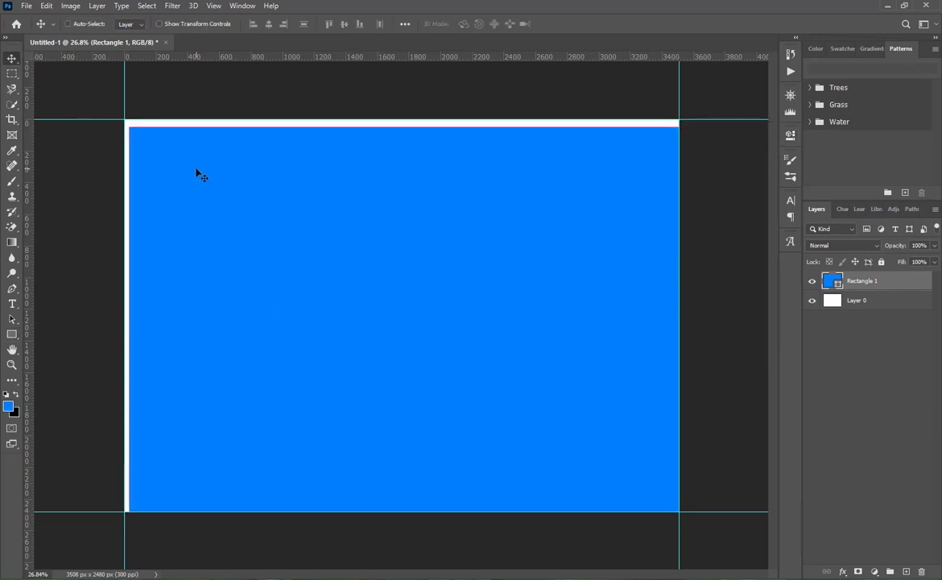
{"action": "key", "text": "ctrl+t"}
{"action": "left_click_drag", "start_coordinate": [129, 129], "coordinate": [118, 119]}
{"action": "left_click", "coordinate": [582, 23]}
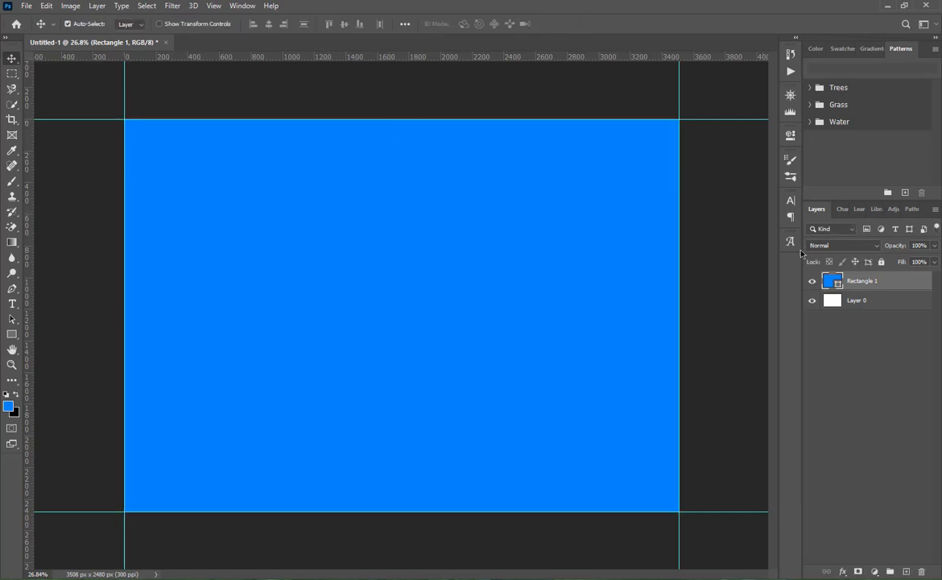
Recolour the background rectangle to pure red, #ff0000
{"action": "double_click", "coordinate": [839, 285]}
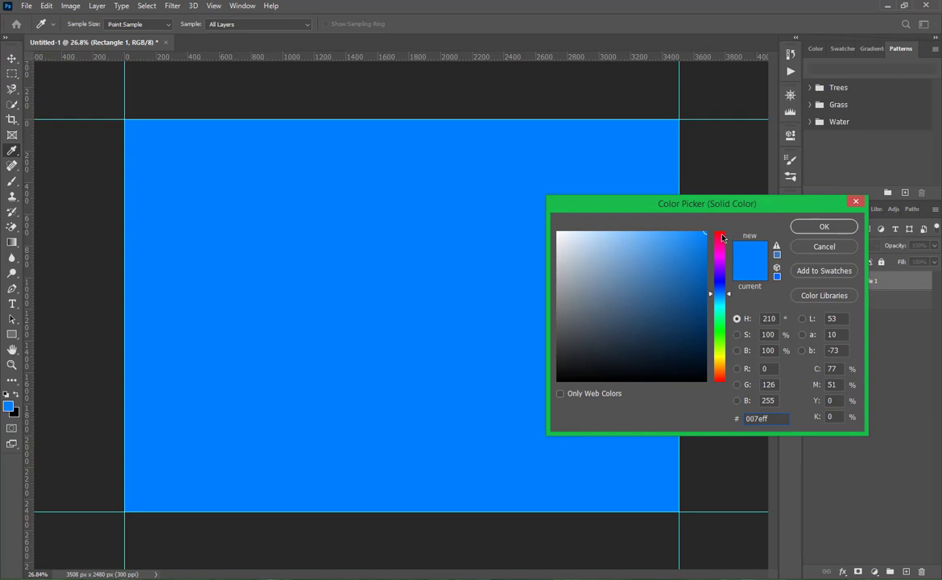
{"action": "left_click_drag", "start_coordinate": [722, 238], "coordinate": [729, 206]}
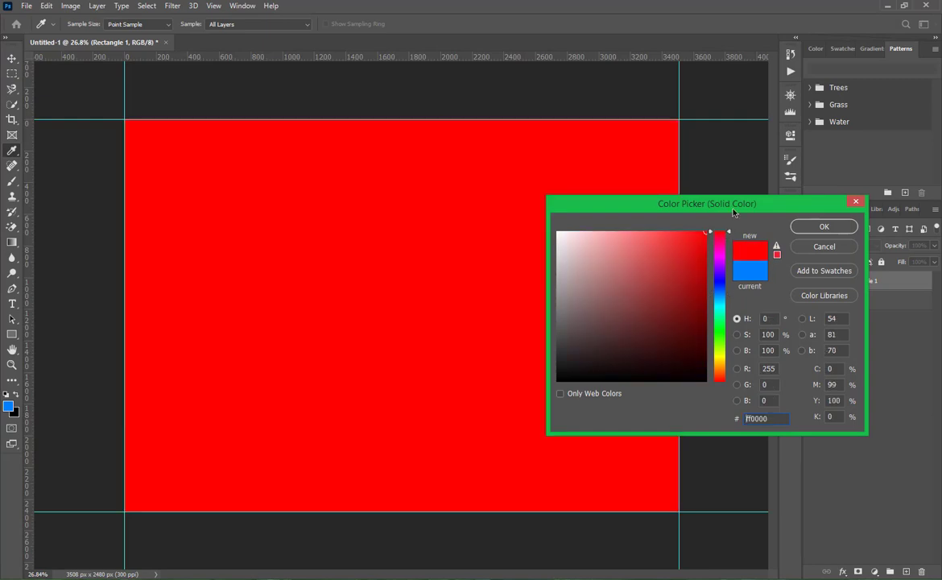
{"action": "left_click", "coordinate": [823, 227]}
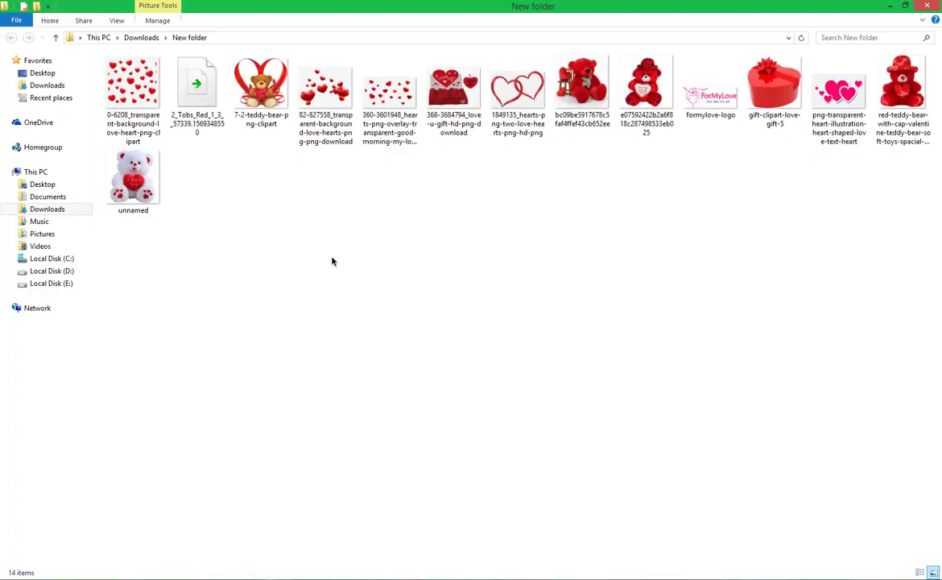
{"action": "right_click", "coordinate": [332, 254]}
{"action": "left_click", "coordinate": [358, 297]}
{"action": "left_click_drag", "start_coordinate": [390, 94], "coordinate": [423, 405]}
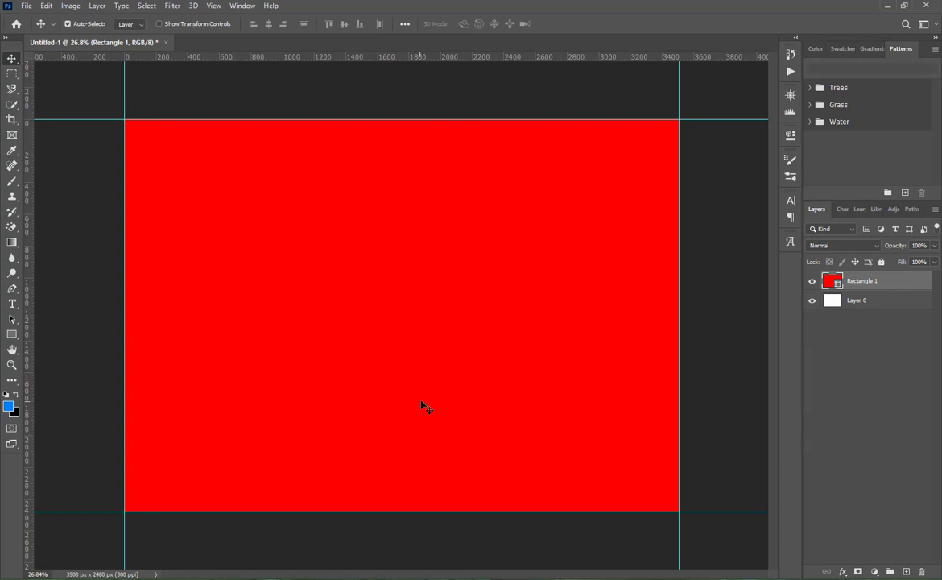
{"action": "left_click_drag", "start_coordinate": [422, 405], "coordinate": [323, 355]}
{"action": "left_click_drag", "start_coordinate": [387, 348], "coordinate": [389, 349]}
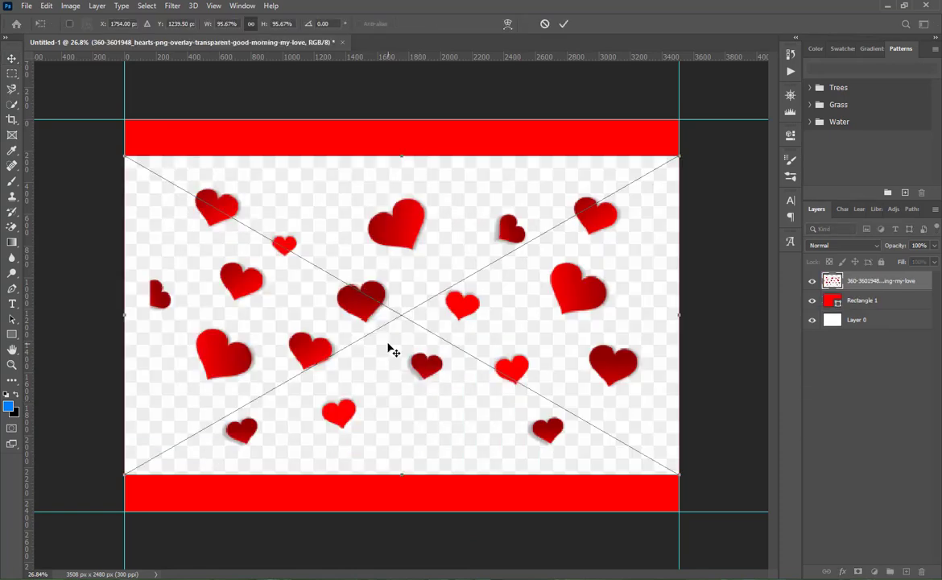
{"action": "left_click", "coordinate": [563, 23]}
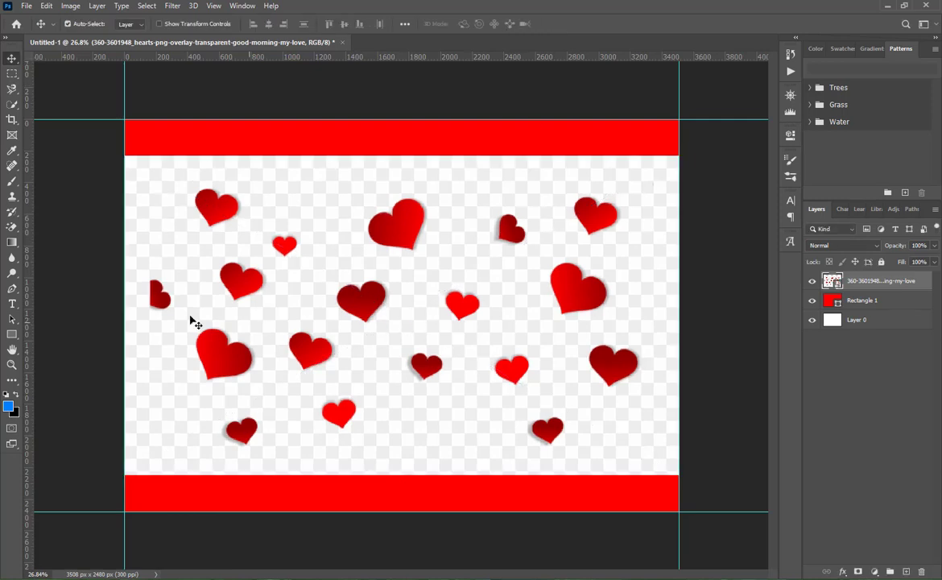
Rasterize the hearts image and remove its white checkered background with the Magic Eraser
{"action": "left_click", "coordinate": [12, 226]}
{"action": "left_click", "coordinate": [297, 251]}
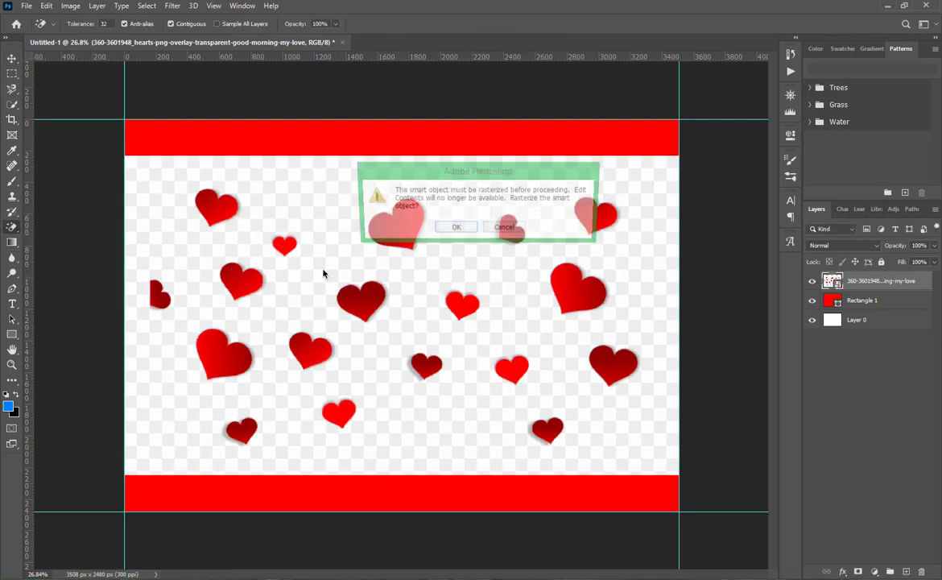
{"action": "left_click", "coordinate": [455, 229]}
{"action": "left_click", "coordinate": [426, 277]}
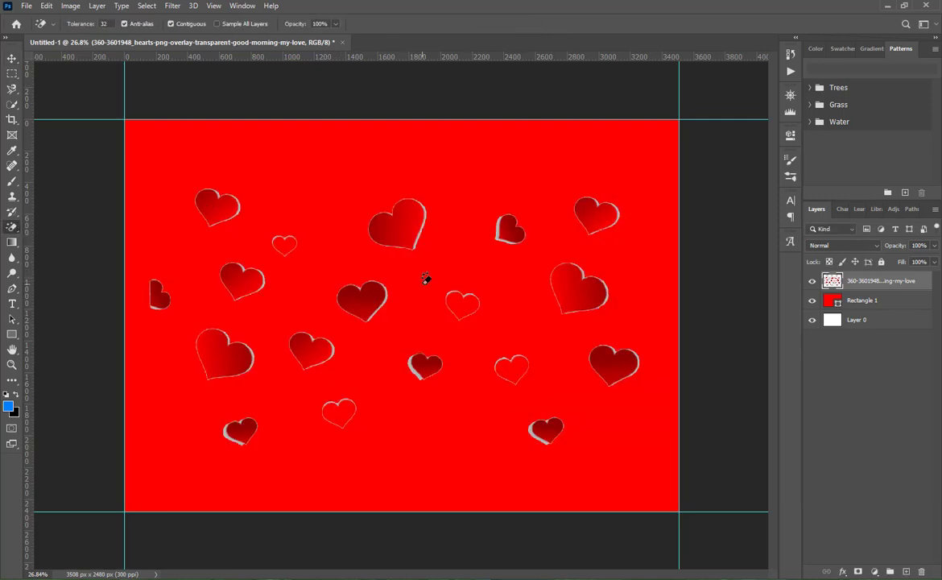
{"action": "left_click", "coordinate": [12, 58]}
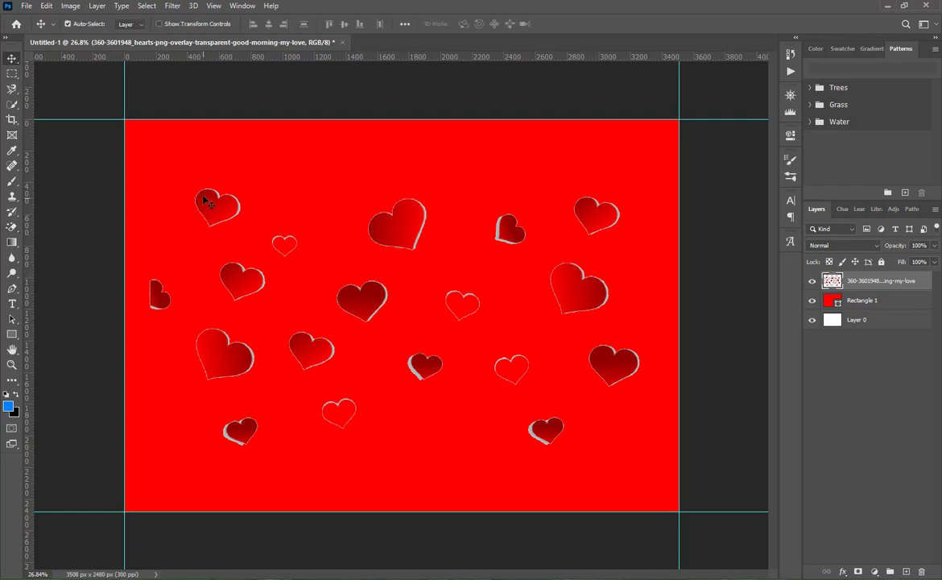
Recolour the background rectangle to dark red #900000, sampled from the small dark heart near the canvas's upper right
{"action": "double_click", "coordinate": [834, 301]}
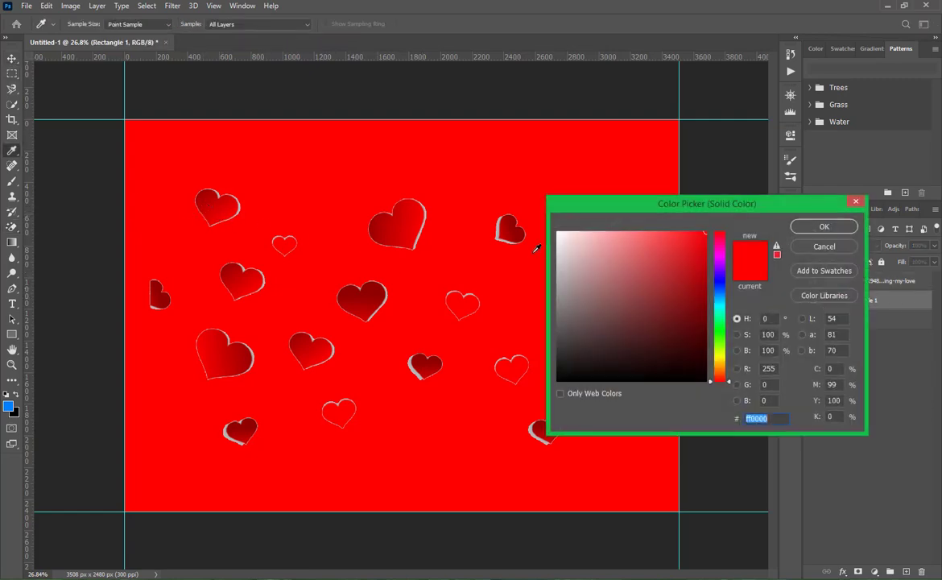
{"action": "left_click", "coordinate": [524, 228]}
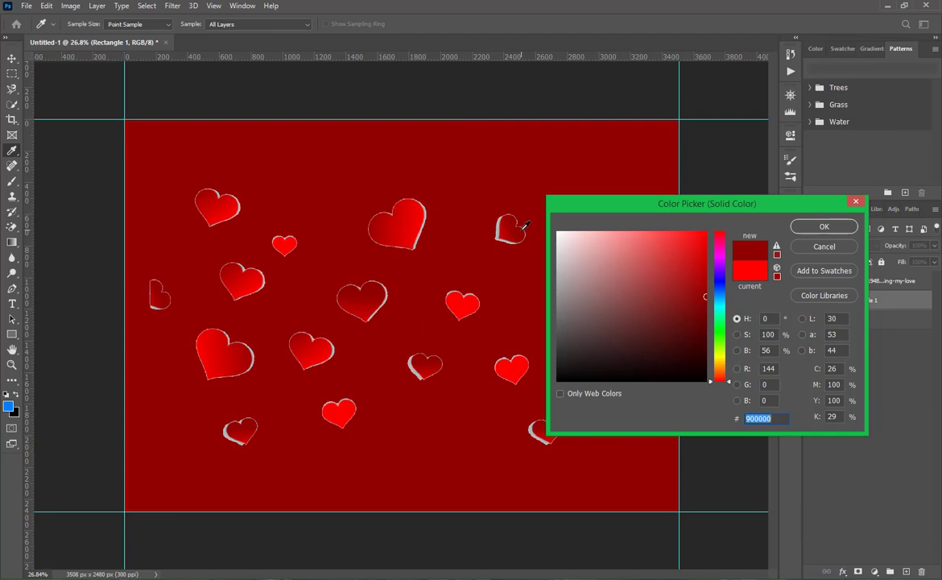
{"action": "left_click", "coordinate": [823, 226]}
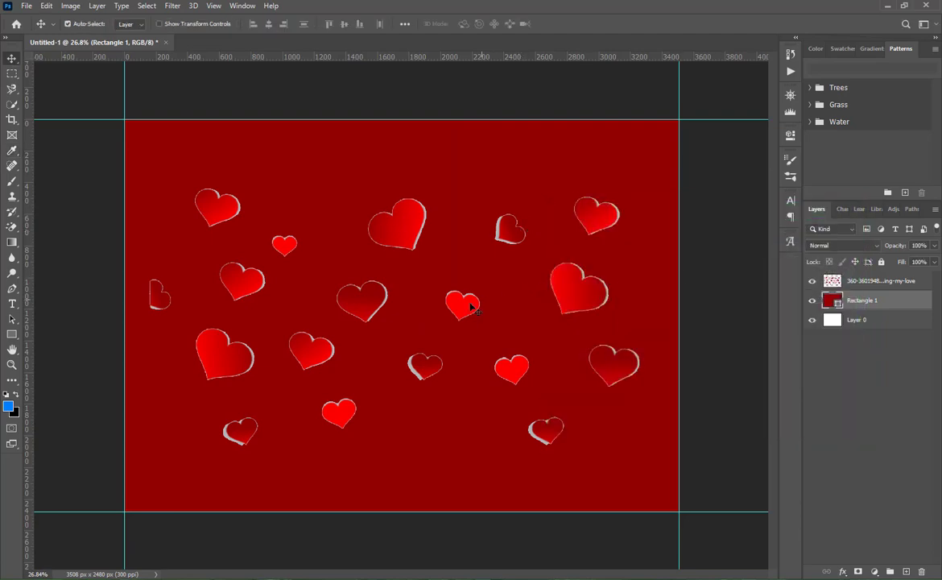
Enlarge the hearts layer slightly about its centre so the hearts spread closer to the canvas edges
{"action": "key", "text": "ctrl+t"}
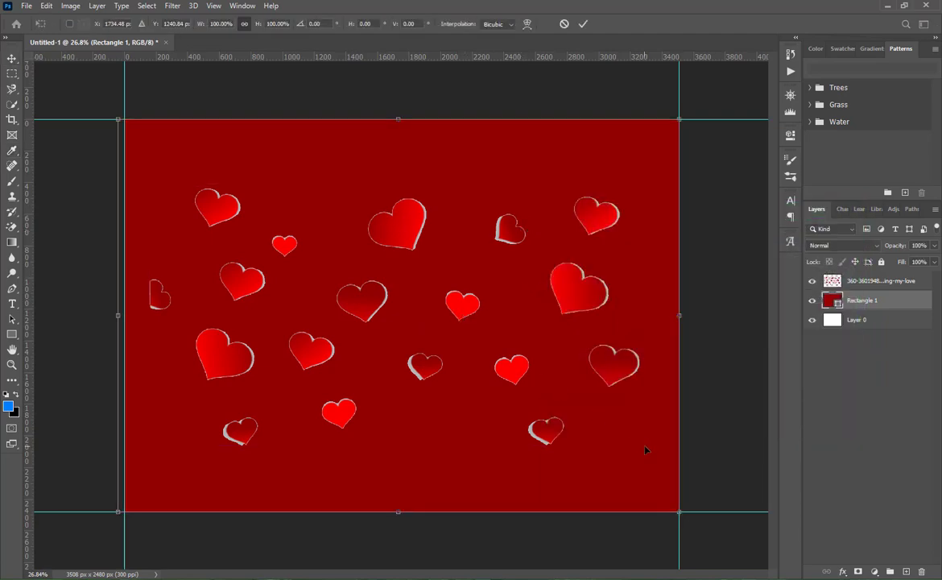
{"action": "key", "text": "Return"}
{"action": "left_click", "coordinate": [861, 281]}
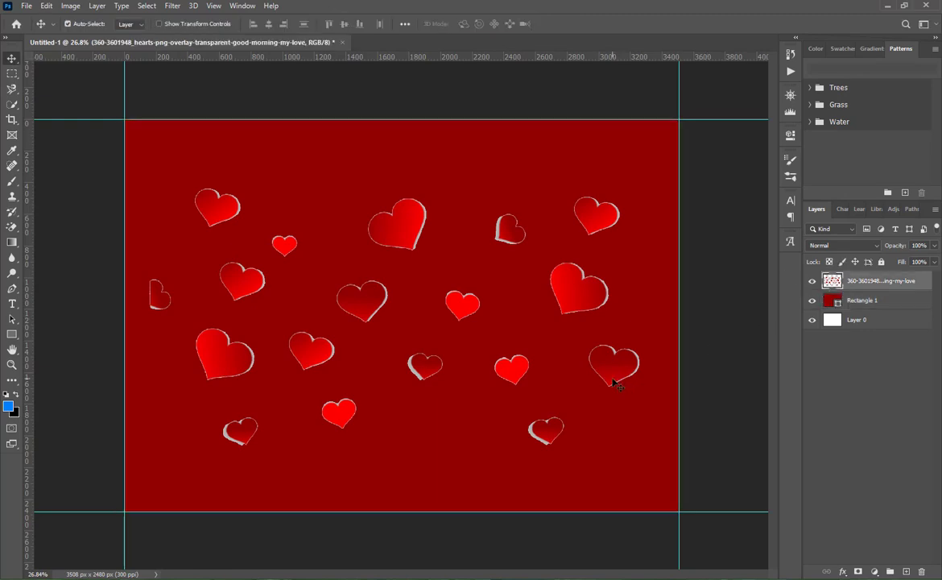
{"action": "key", "text": "ctrl+t"}
{"action": "mouse_move", "coordinate": [654, 444]}
{"action": "left_mouse_down"}
{"action": "mouse_move", "coordinate": [677, 457]}
{"action": "mouse_move", "coordinate": [638, 443]}
{"action": "left_mouse_up"}
{"action": "left_click", "coordinate": [584, 24]}
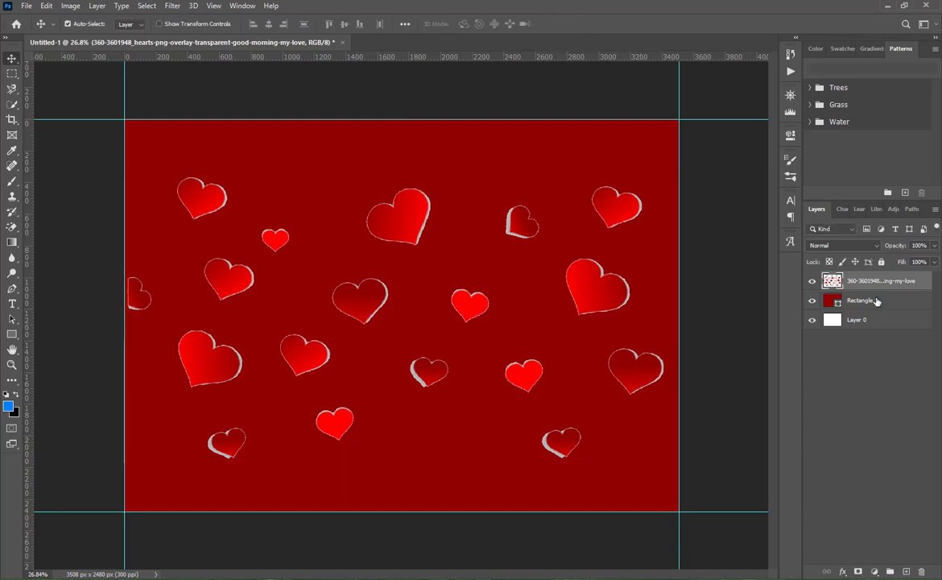
Fade the hearts layer to 53% fill and 61% opacity
{"action": "left_click", "coordinate": [934, 262]}
{"action": "left_click_drag", "start_coordinate": [933, 277], "coordinate": [916, 277]}
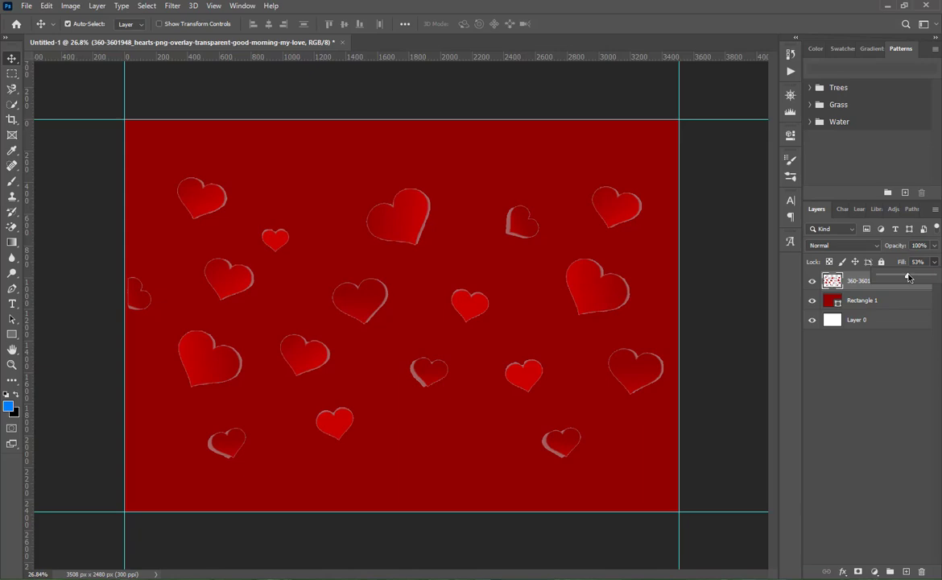
{"action": "left_click", "coordinate": [934, 244]}
{"action": "left_click_drag", "start_coordinate": [933, 259], "coordinate": [912, 259]}
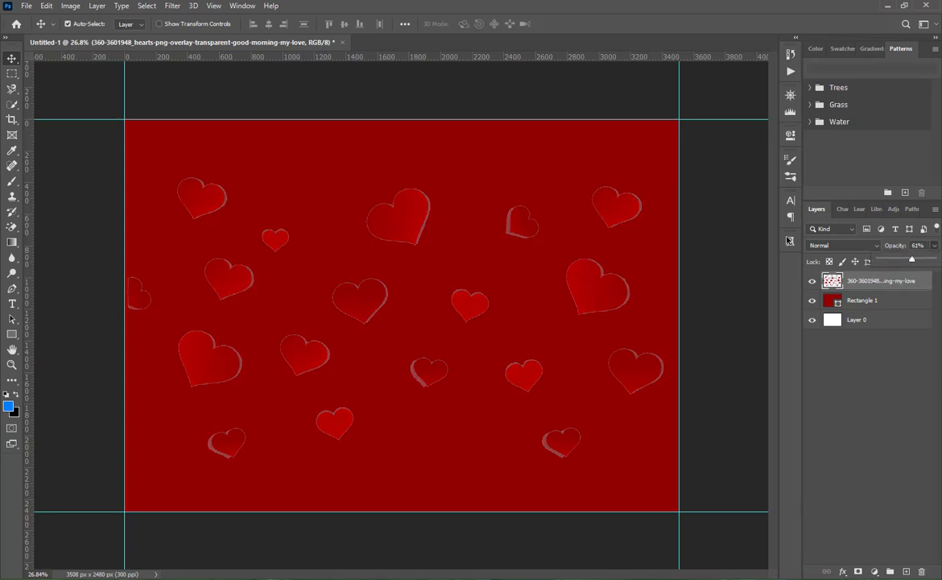
Save the file in Documents as Valentine Cover Design in Photoshop format, accepting the format options
{"action": "key", "text": "ctrl+shift+s"}
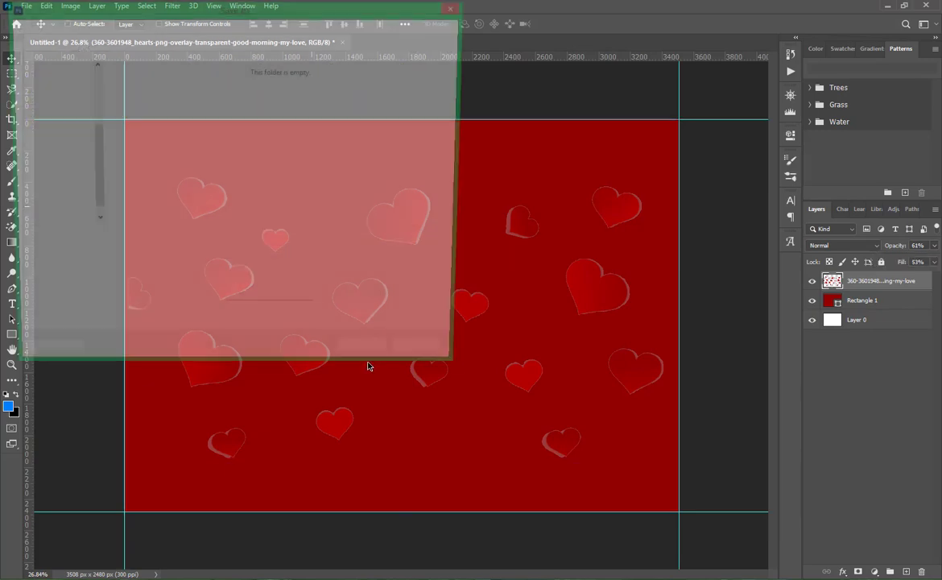
{"action": "type", "text": "Valentine Cover Design1"}
{"action": "left_click", "coordinate": [362, 362]}
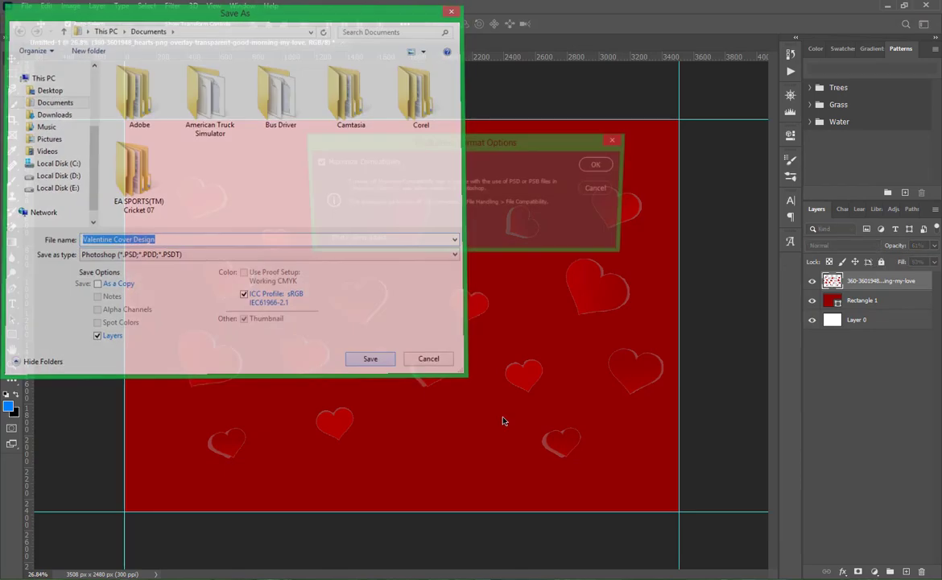
{"action": "left_click", "coordinate": [600, 164]}
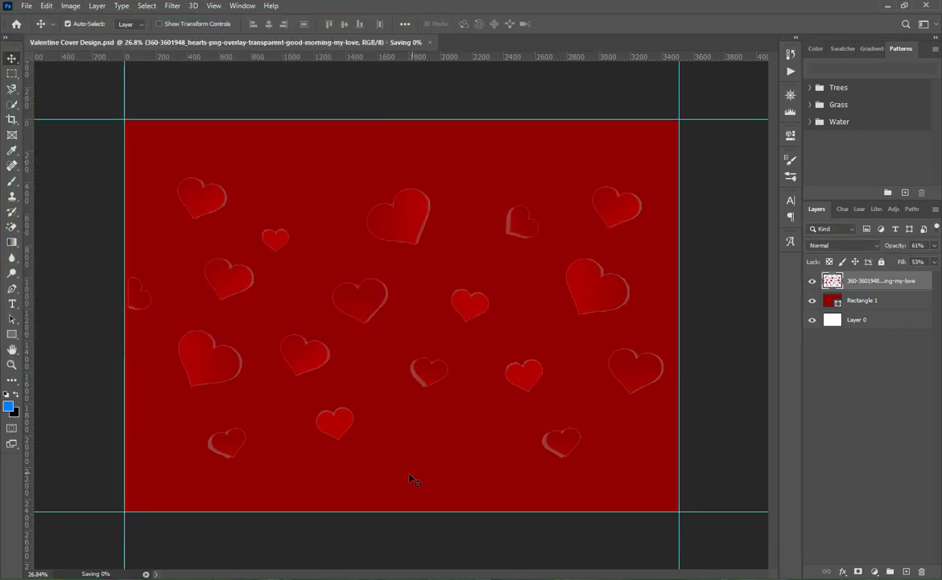
With the Pen tool, start a blue shape on the canvas's left edge and curve its upper outline down to the lower middle
{"action": "left_click", "coordinate": [12, 333]}
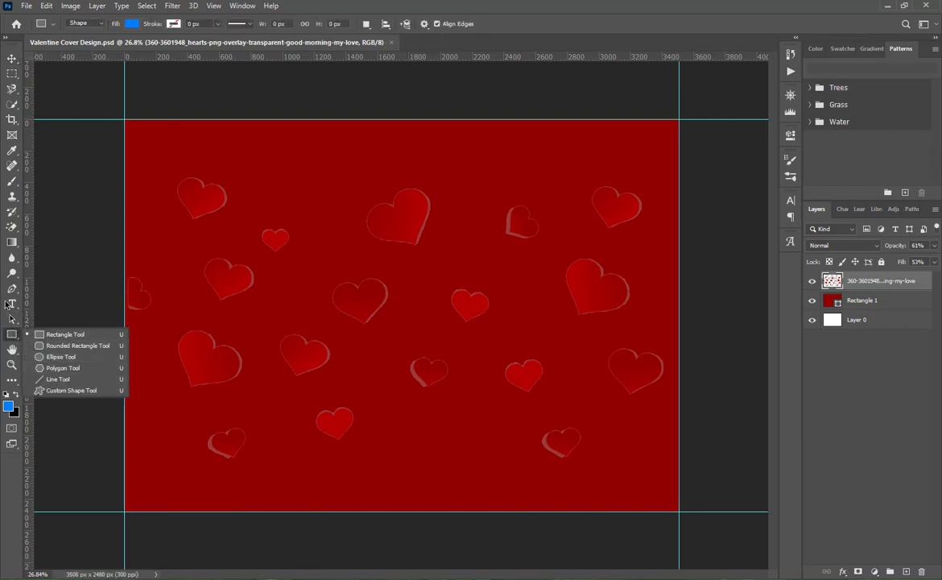
{"action": "left_click", "coordinate": [12, 287]}
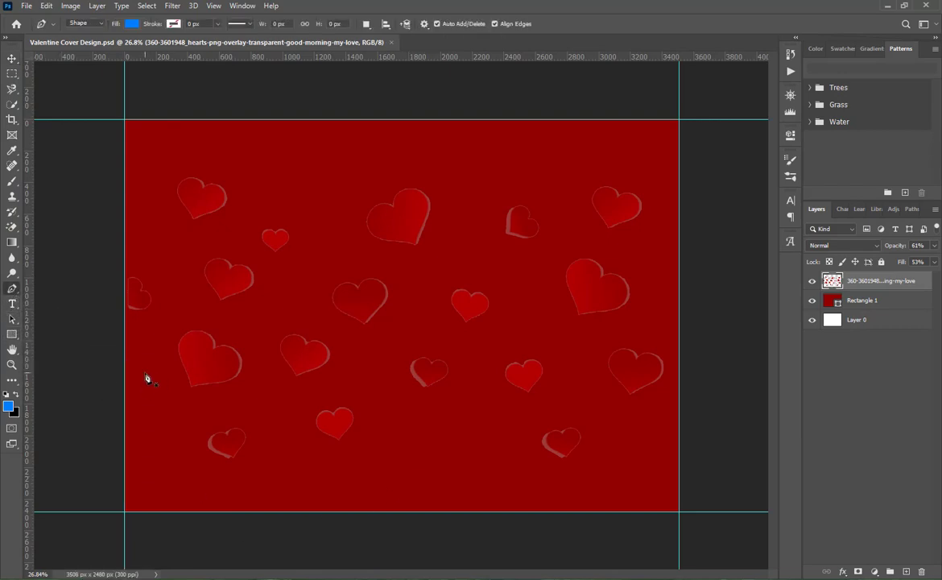
{"action": "left_click", "coordinate": [124, 327]}
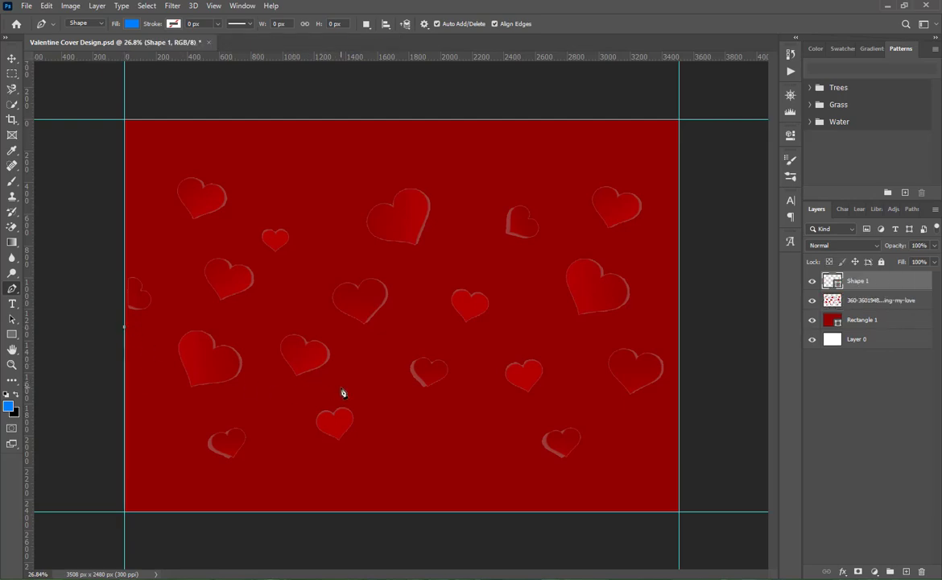
{"action": "left_click_drag", "start_coordinate": [341, 388], "coordinate": [504, 353]}
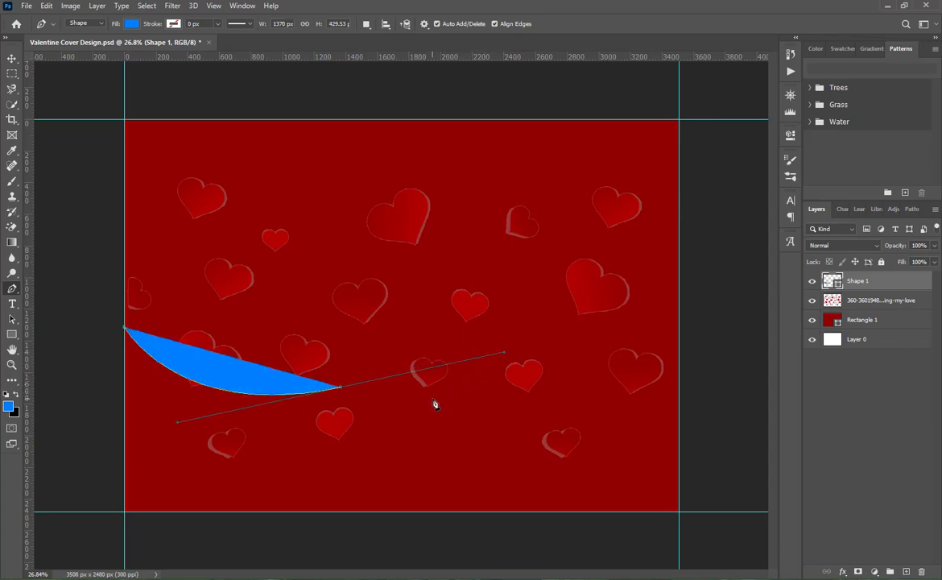
{"action": "left_click_drag", "start_coordinate": [434, 398], "coordinate": [377, 449]}
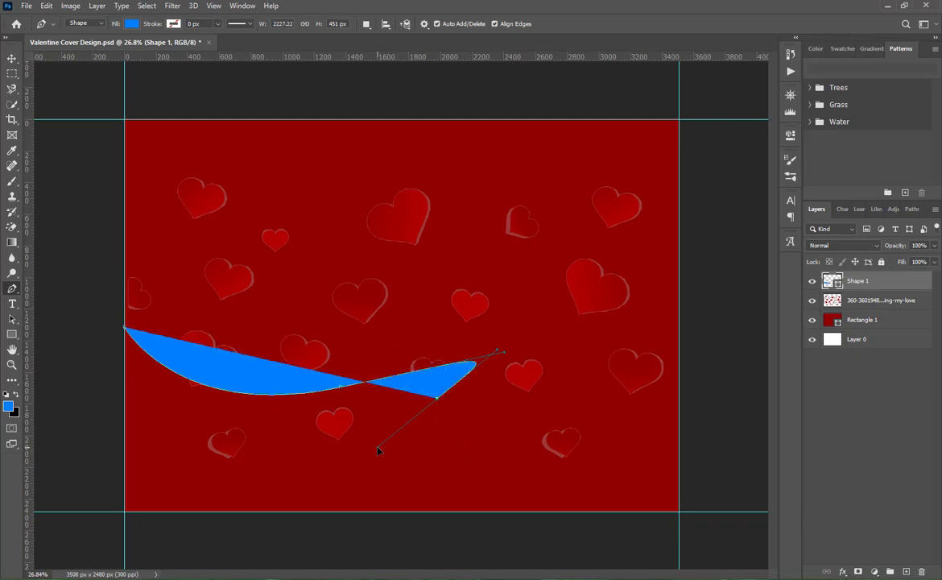
{"action": "key", "text": "ctrl+z"}
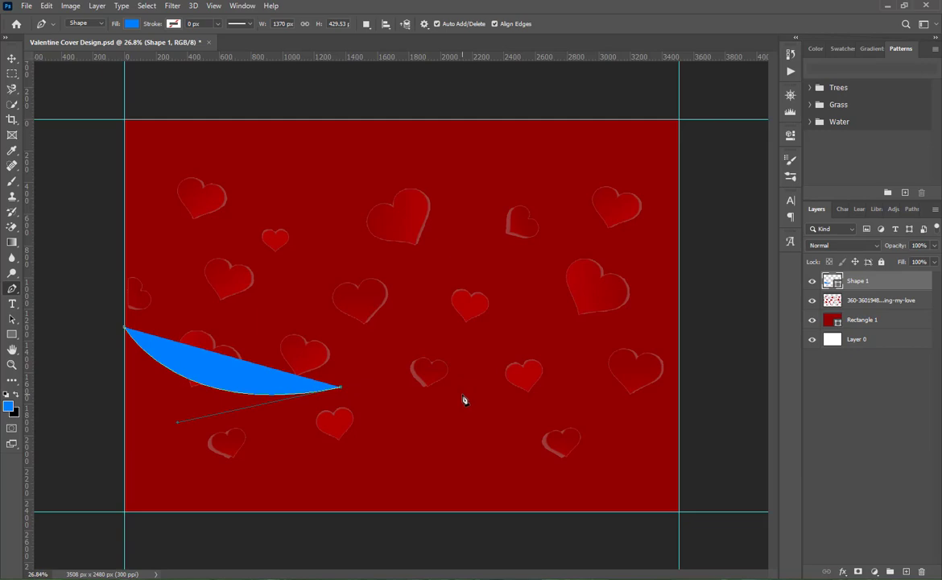
Continue the shape's upper outline with two adjacent arches across the lower middle, ending each arch in a corner point
{"action": "left_click_drag", "start_coordinate": [461, 394], "coordinate": [525, 497]}
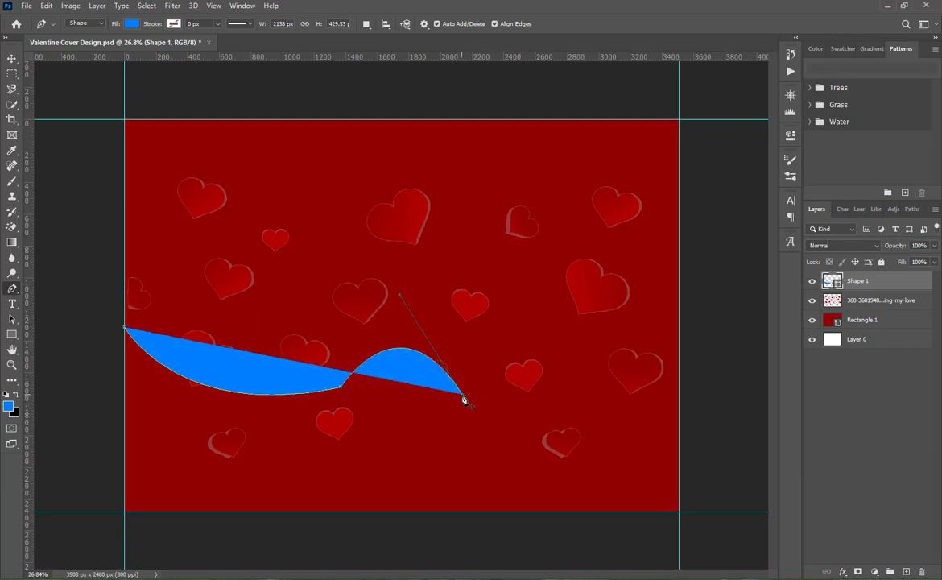
{"action": "left_click", "coordinate": [463, 395]}
{"action": "left_click_drag", "start_coordinate": [570, 390], "coordinate": [632, 489]}
{"action": "left_click", "coordinate": [571, 392]}
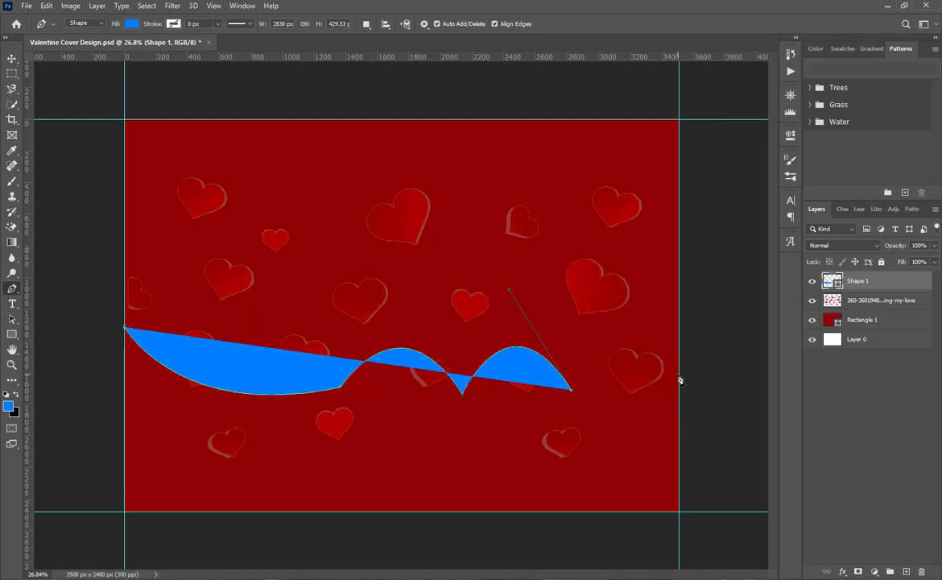
Extend the outline in a dip to the canvas's right edge and close the shape around both lower corners
{"action": "left_click_drag", "start_coordinate": [679, 367], "coordinate": [736, 290]}
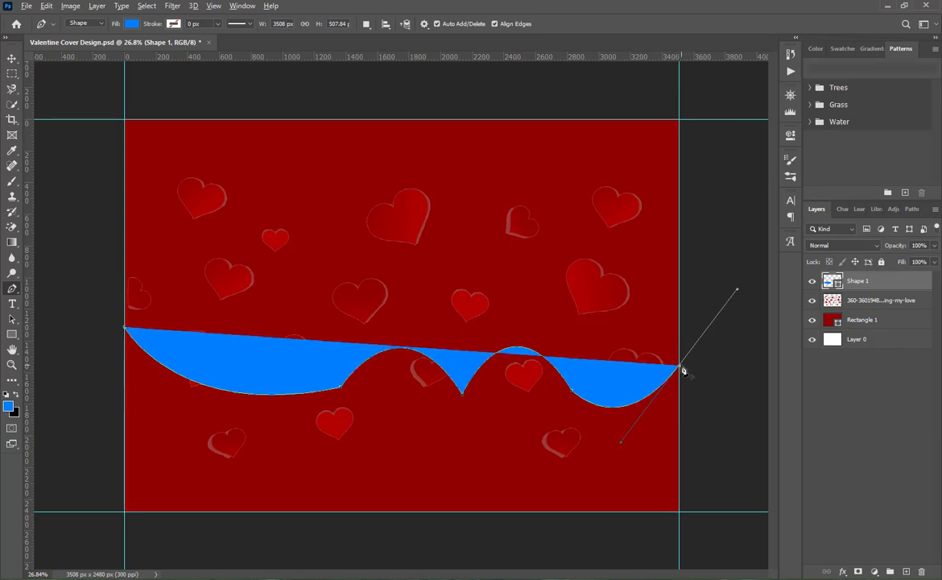
{"action": "left_click", "coordinate": [679, 368]}
{"action": "left_click", "coordinate": [679, 515]}
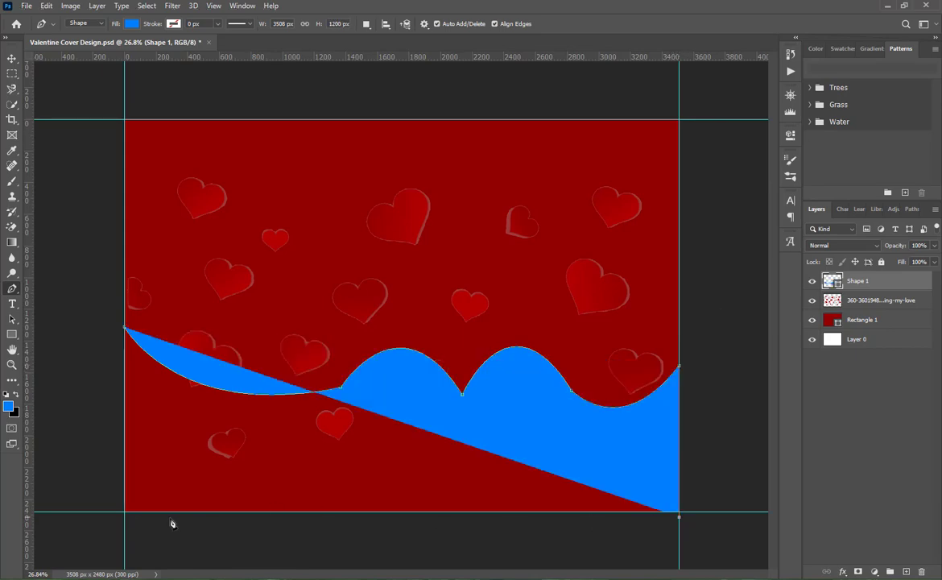
{"action": "left_click", "coordinate": [125, 511]}
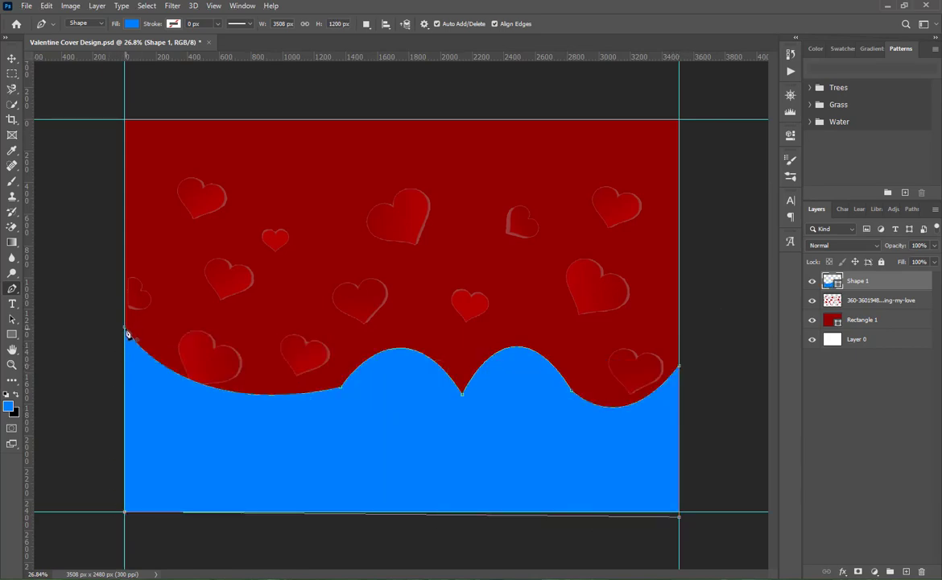
{"action": "left_click", "coordinate": [125, 329]}
Recolour the wave shape to white #ffffff
{"action": "double_click", "coordinate": [838, 286]}
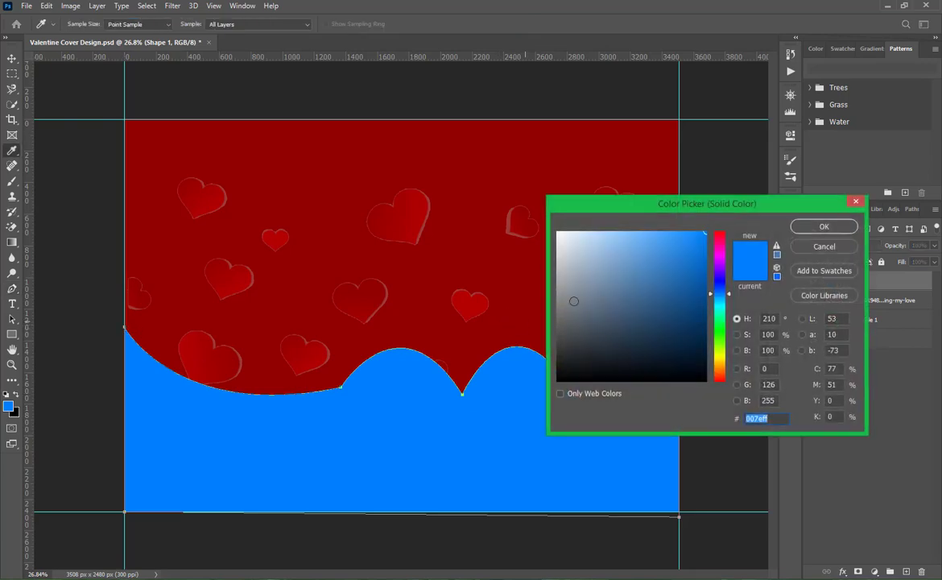
{"action": "type", "text": "ffffff"}
{"action": "left_click", "coordinate": [797, 226]}
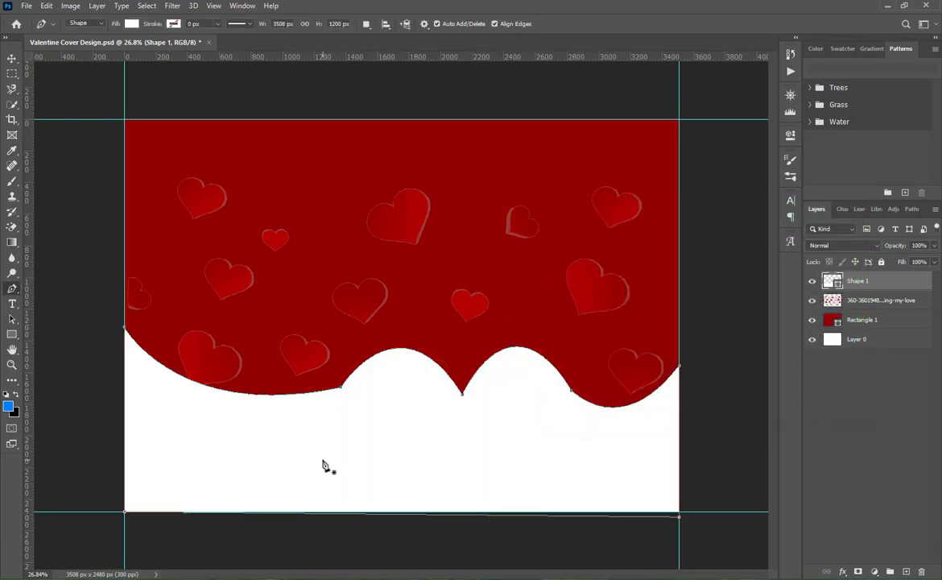
Enlarge the white wave shape to about 128% and position it so it overhangs the canvas's left, right and lower edges
{"action": "key", "text": "ctrl+t"}
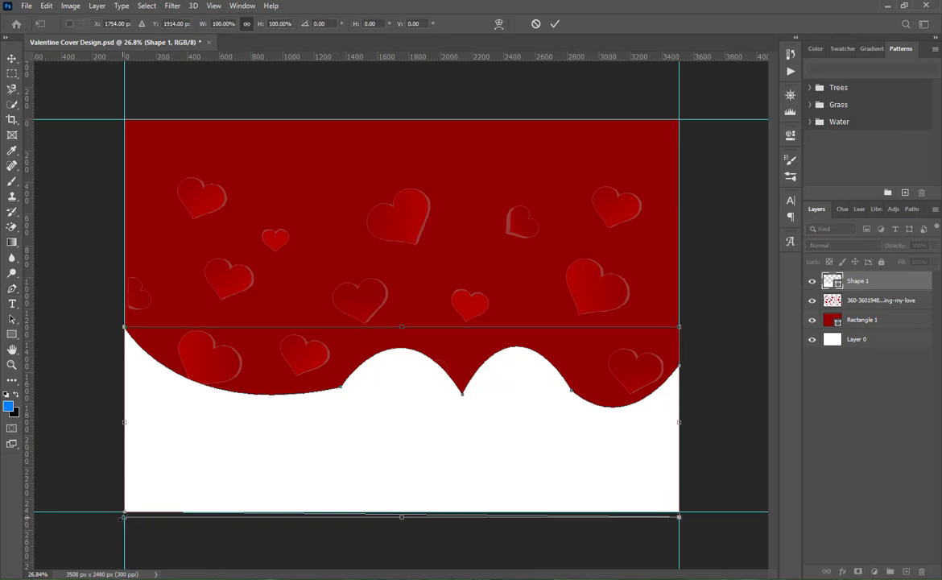
{"action": "left_click_drag", "start_coordinate": [123, 516], "coordinate": [42, 550]}
{"action": "left_click_drag", "start_coordinate": [385, 434], "coordinate": [321, 454]}
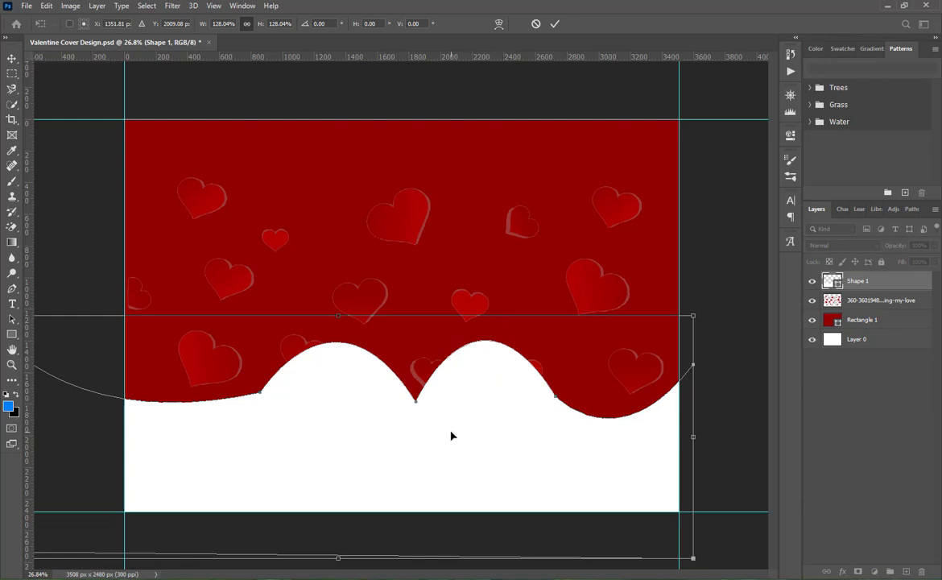
{"action": "left_click_drag", "start_coordinate": [456, 430], "coordinate": [461, 429]}
{"action": "left_click", "coordinate": [555, 24]}
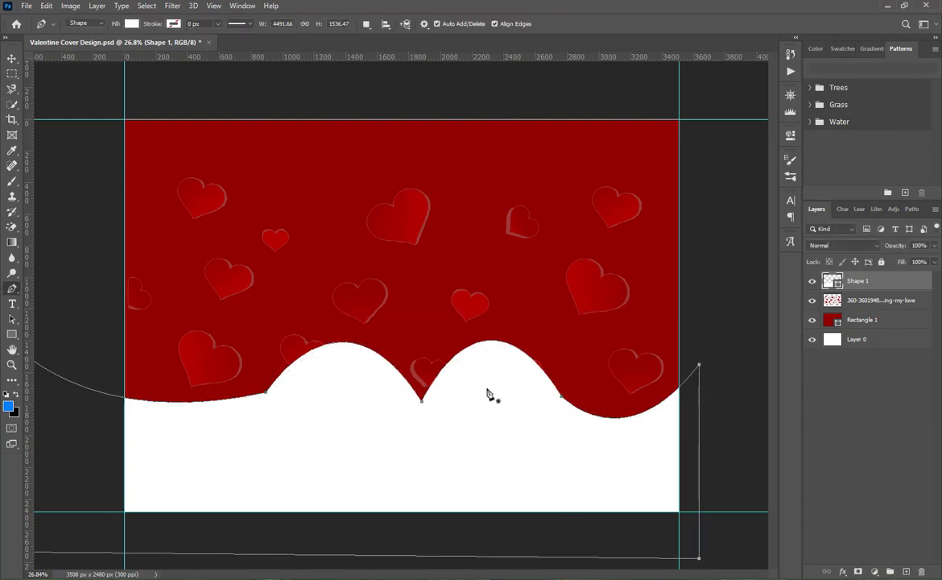
Move the white wave shape slightly down on the canvas
{"action": "key", "text": "v"}
{"action": "left_click_drag", "start_coordinate": [481, 385], "coordinate": [480, 401]}
{"action": "key", "text": "ctrl+t"}
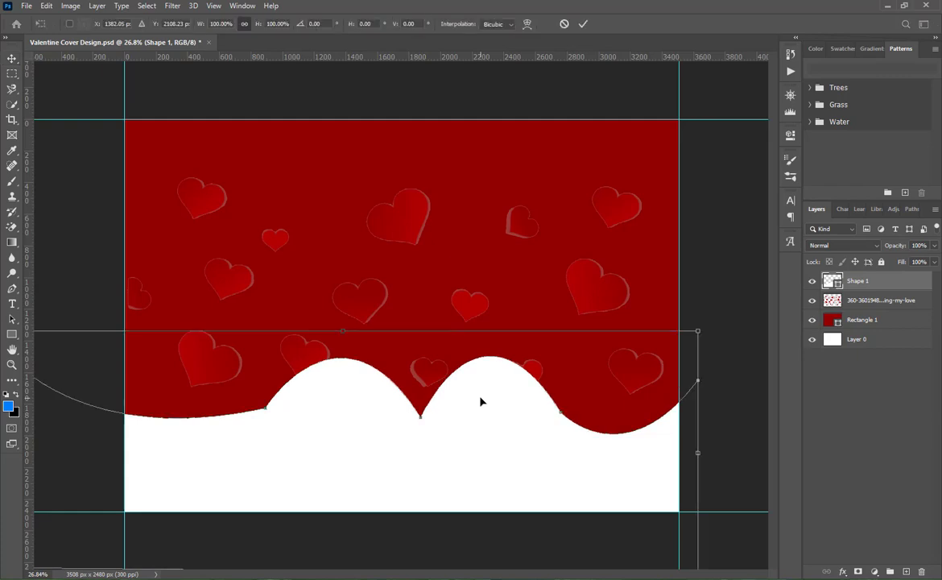
{"action": "left_click", "coordinate": [583, 24]}
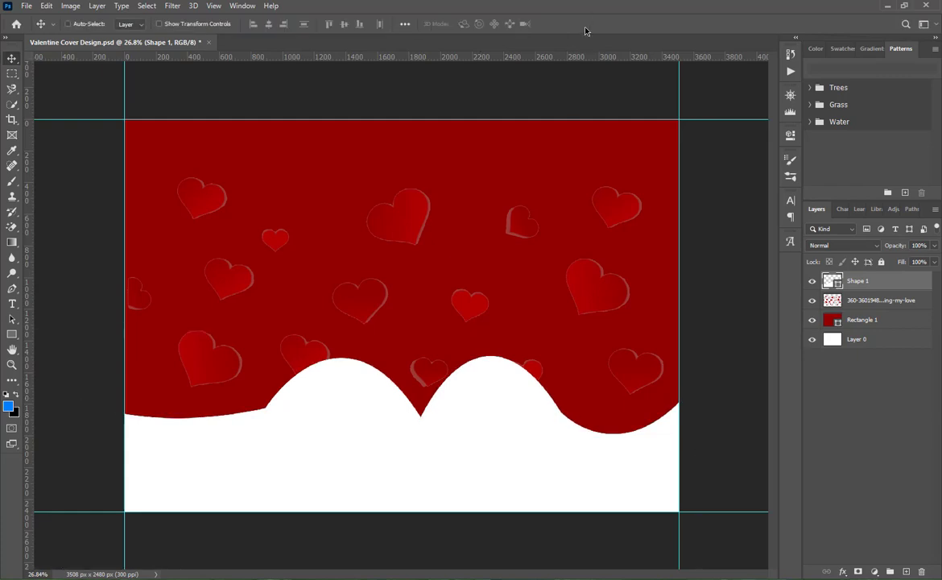
Make two copies of the white wave shape, with the topmost one raised slightly above the original
{"action": "key", "text": "ctrl+j"}
{"action": "left_click_drag", "start_coordinate": [465, 417], "coordinate": [464, 402]}
{"action": "key", "text": "ctrl+j"}
Recolour the raised topmost wave copy to a medium red, lighter than the background
{"action": "double_click", "coordinate": [832, 281]}
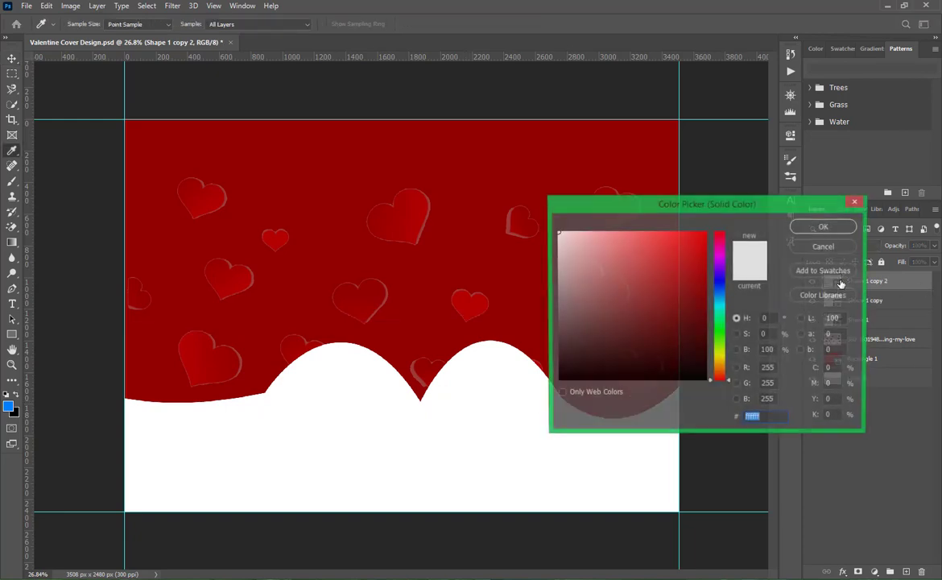
{"action": "left_click", "coordinate": [657, 261]}
{"action": "left_click_drag", "start_coordinate": [657, 265], "coordinate": [680, 272]}
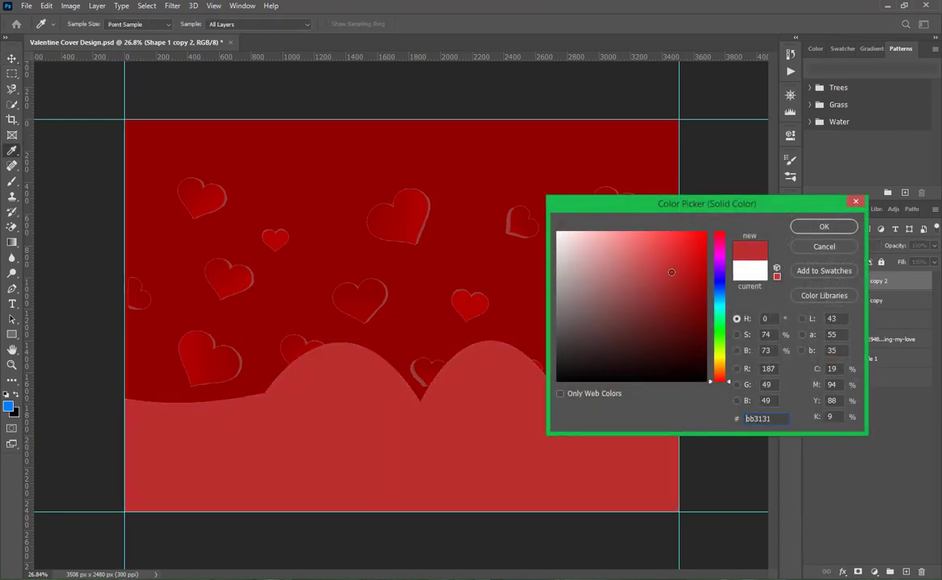
{"action": "left_click", "coordinate": [823, 226]}
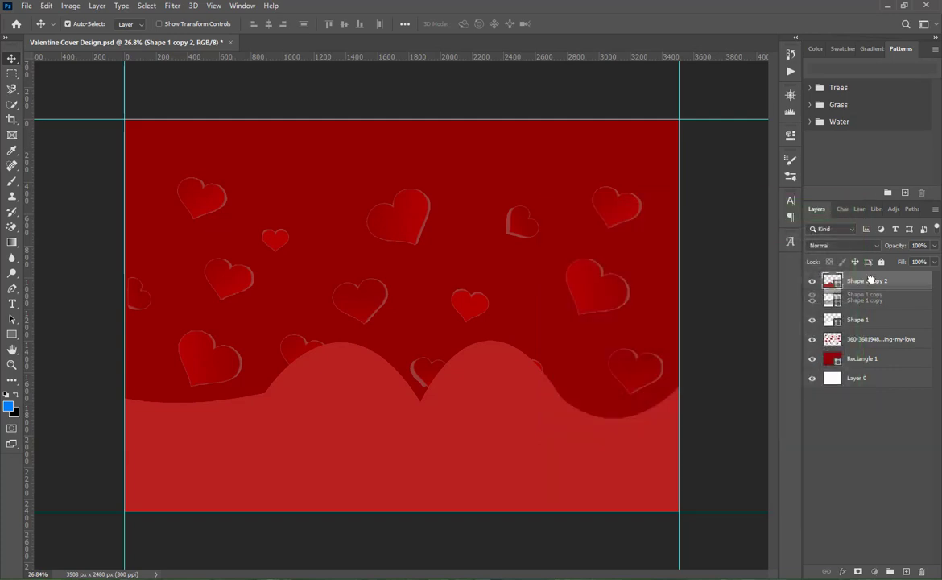
Bring the lower white wave copy in front of the red one and nudge the red wave slightly down to thin its band
{"action": "left_click_drag", "start_coordinate": [861, 299], "coordinate": [877, 265]}
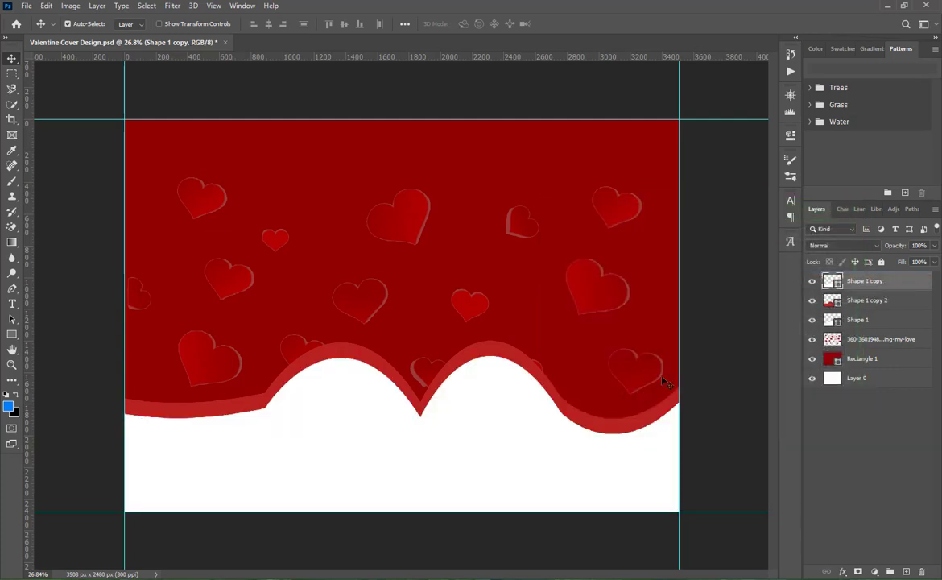
{"action": "left_click", "coordinate": [477, 356]}
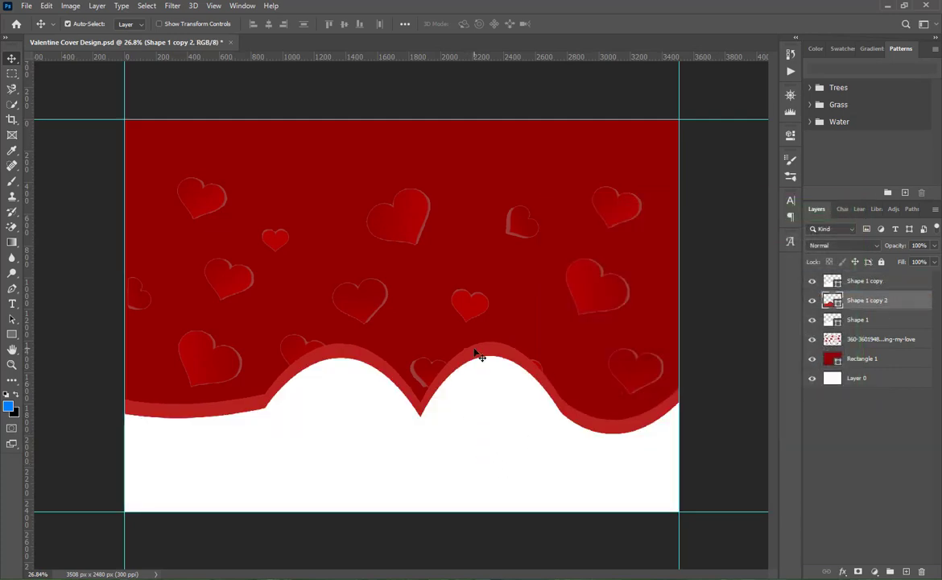
{"action": "key", "text": "shift+Down"}
{"action": "key", "text": "shift+Down"}
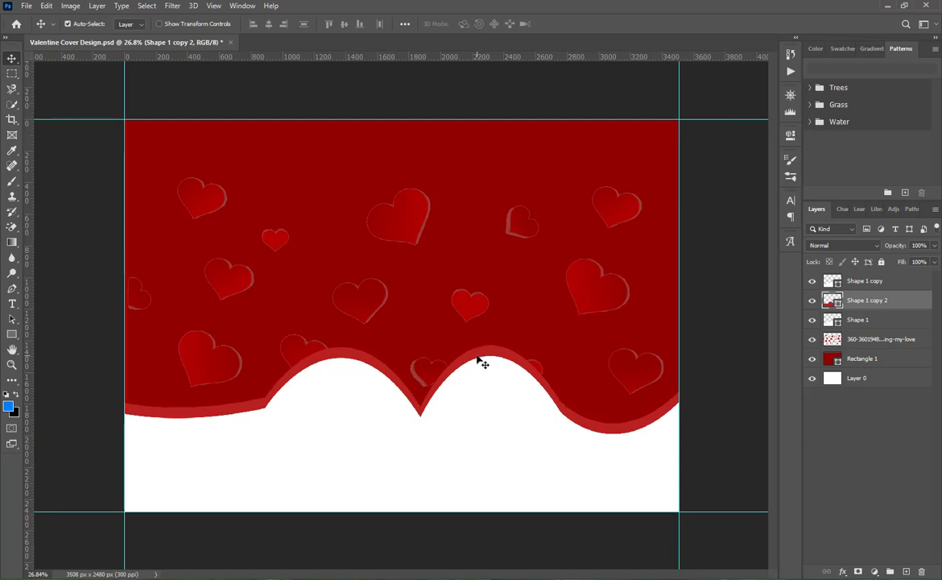
Duplicate the red wave a little higher and recolour the new copy to white #ffffff
{"action": "left_click_drag", "start_coordinate": [481, 354], "coordinate": [481, 338]}
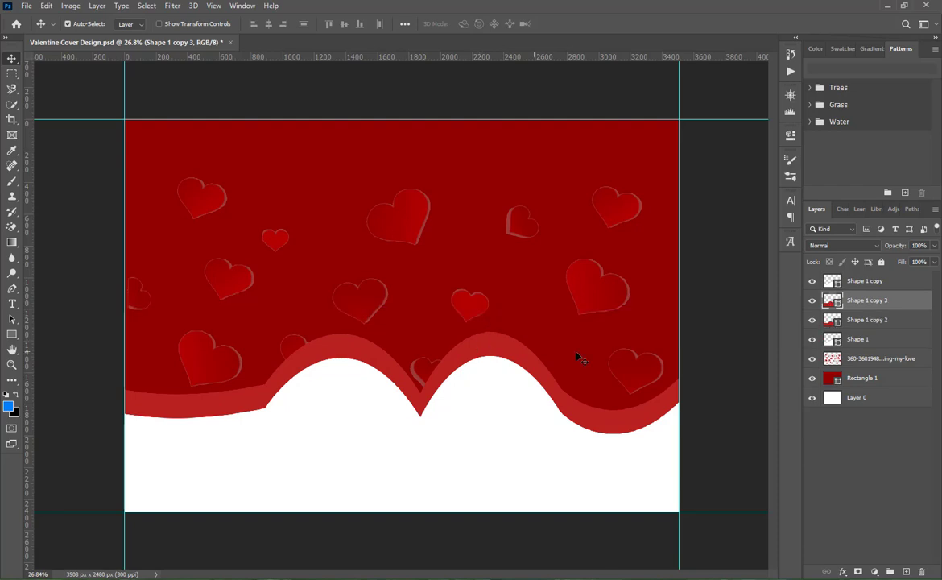
{"action": "double_click", "coordinate": [833, 300]}
{"action": "type", "text": "ffffff"}
{"action": "left_click", "coordinate": [823, 229]}
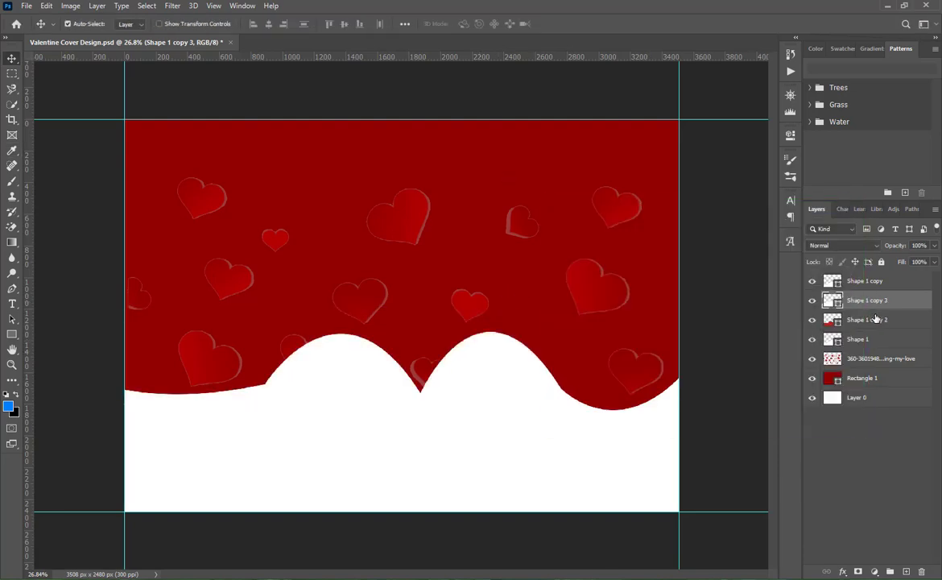
Place the new white wave behind the red one to form a white stripe above it, and save the file
{"action": "left_click_drag", "start_coordinate": [837, 299], "coordinate": [867, 329]}
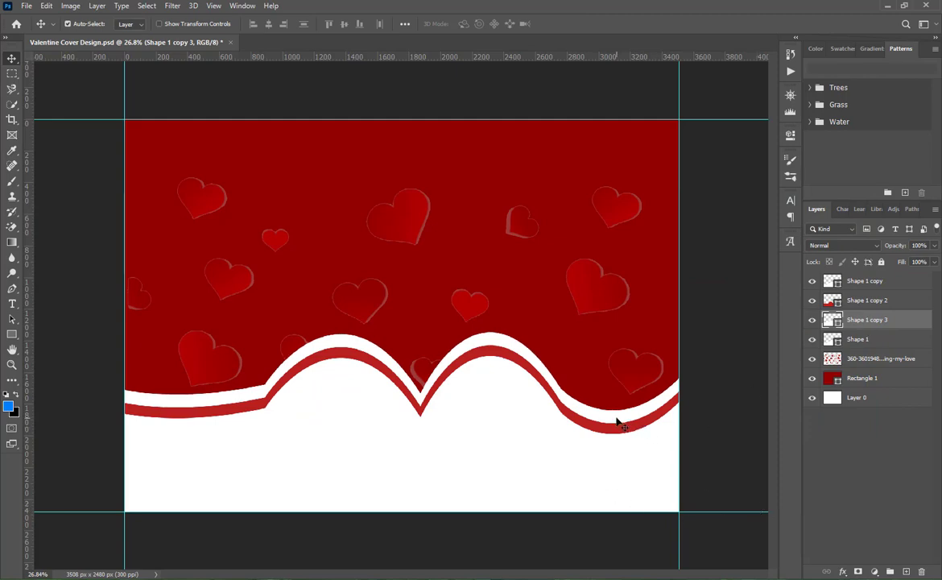
{"action": "left_click", "coordinate": [910, 483]}
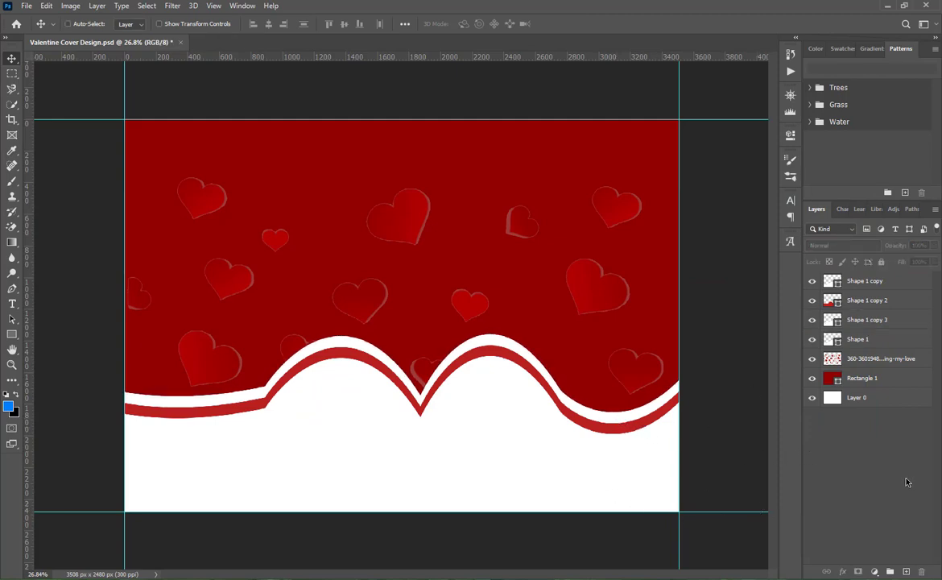
{"action": "key", "text": "ctrl+s"}
Place 0-6208_transparent-background-love-heart-png-clipart from the Downloads subfolder New folder into the design, enlarged about its centre
{"action": "key", "text": "alt+Tab"}
{"action": "left_click", "coordinate": [263, 241]}
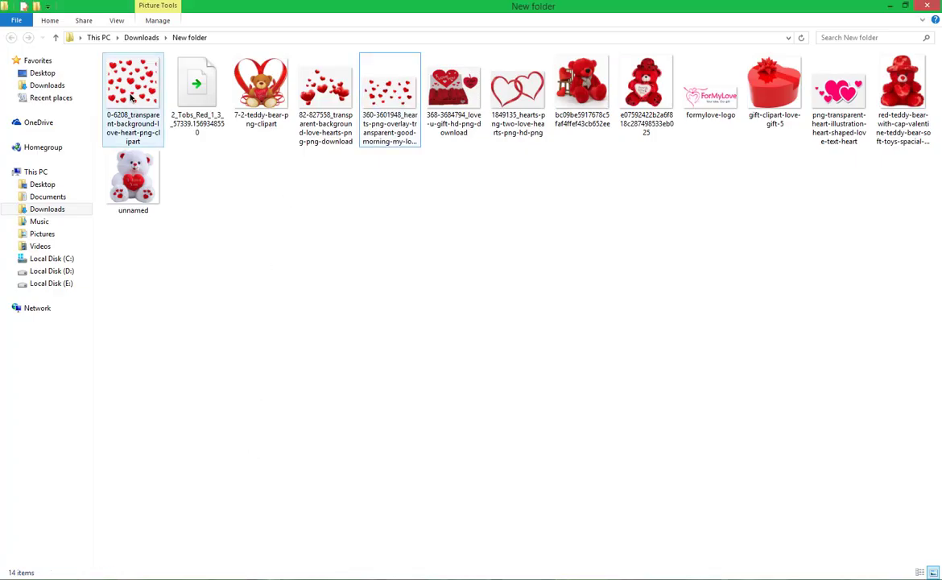
{"action": "left_click_drag", "start_coordinate": [131, 97], "coordinate": [388, 404]}
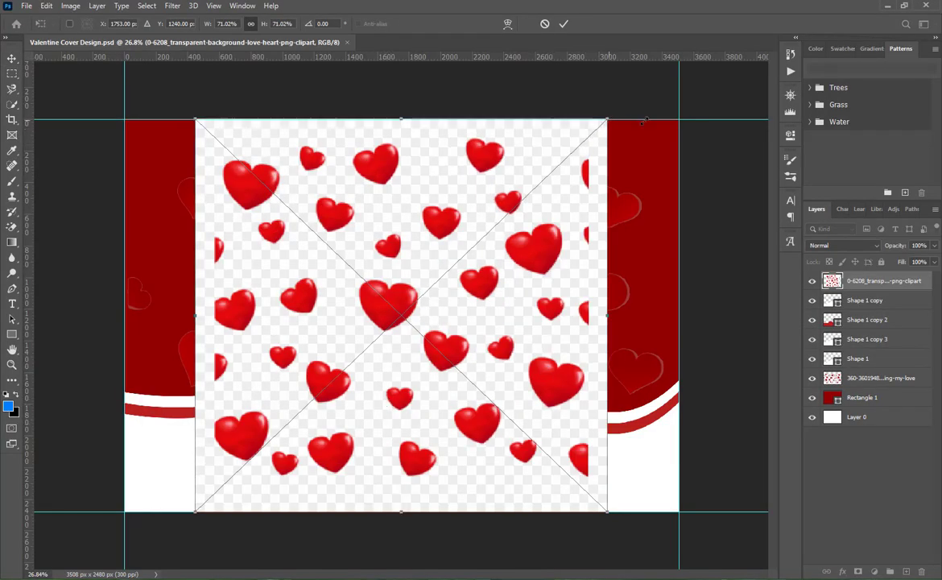
{"action": "left_click_drag", "start_coordinate": [605, 121], "coordinate": [648, 79]}
{"action": "left_click", "coordinate": [563, 23]}
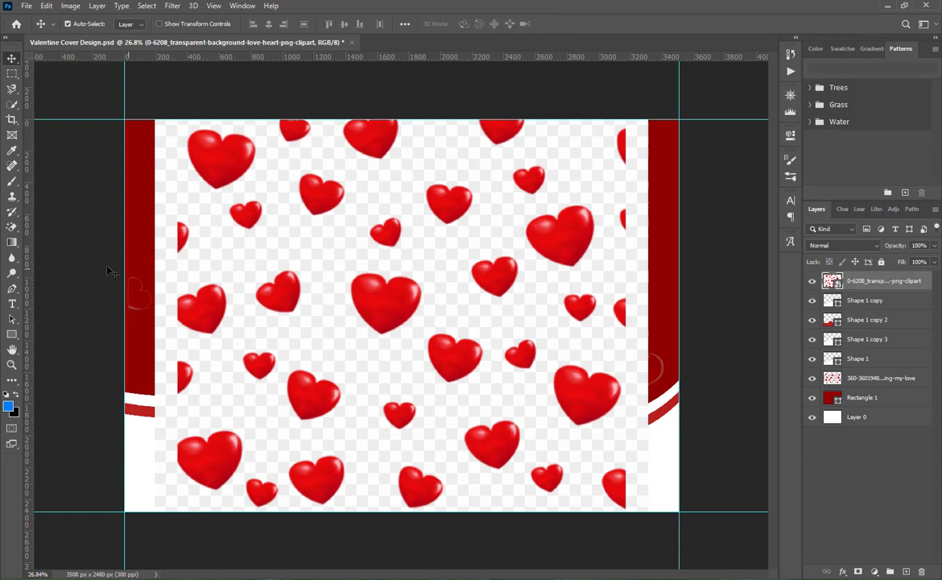
Rasterize the placed hearts image and remove its checkered background with the Magic Eraser
{"action": "left_click", "coordinate": [13, 228]}
{"action": "left_click", "coordinate": [206, 243]}
{"action": "left_click", "coordinate": [450, 254]}
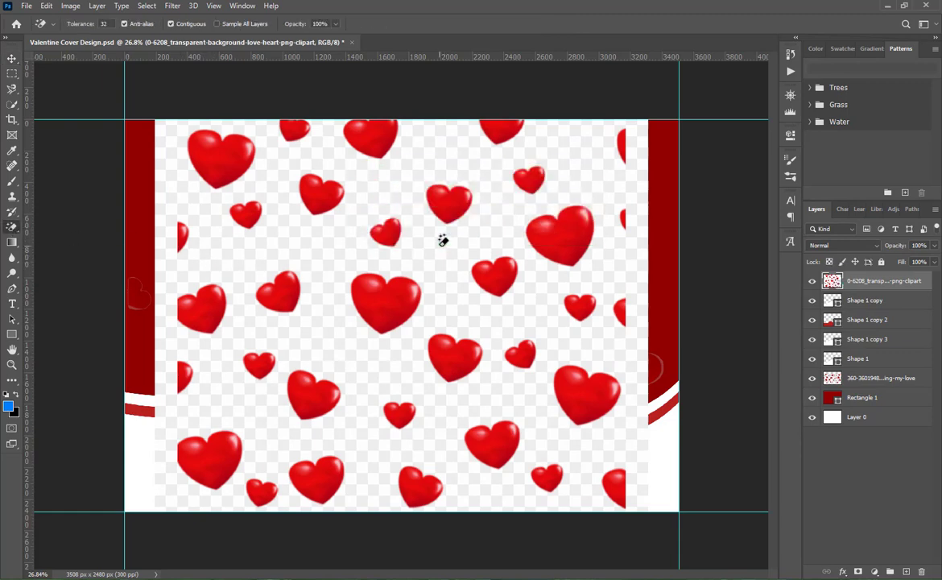
{"action": "left_click", "coordinate": [443, 240]}
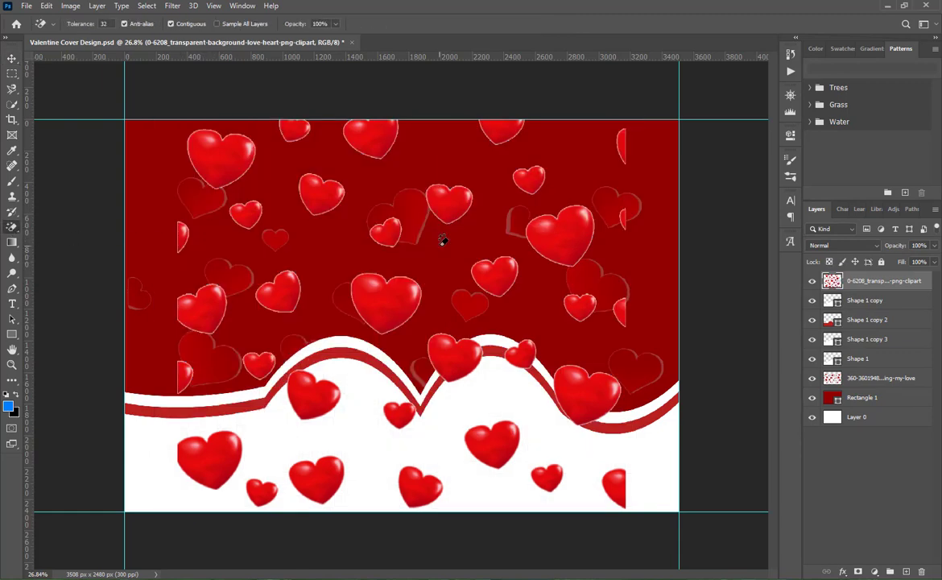
Move the bright hearts layer down and to the left, and erase the leftover checkered strip above the hearts
{"action": "left_click", "coordinate": [12, 59]}
{"action": "left_click_drag", "start_coordinate": [560, 270], "coordinate": [545, 327]}
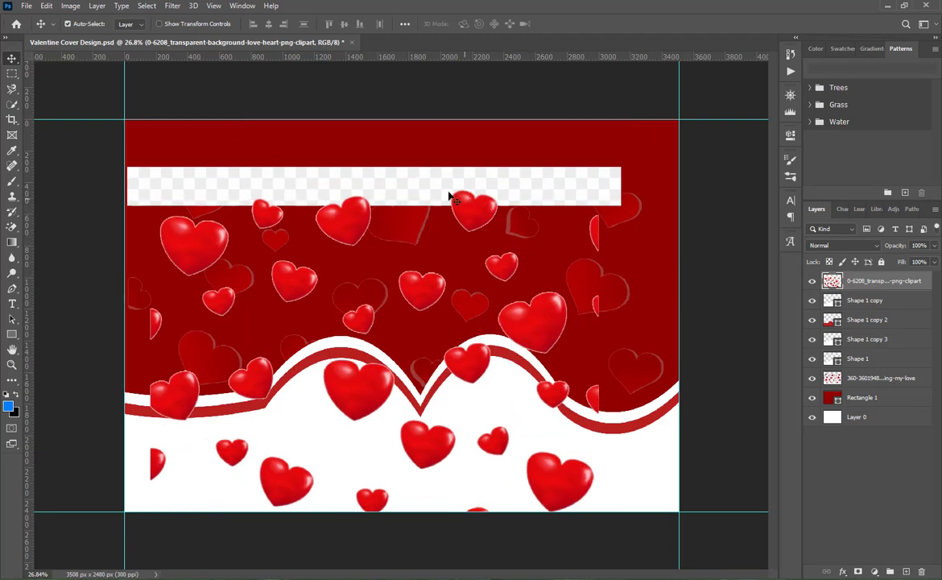
{"action": "left_click", "coordinate": [11, 226]}
{"action": "left_click", "coordinate": [170, 182]}
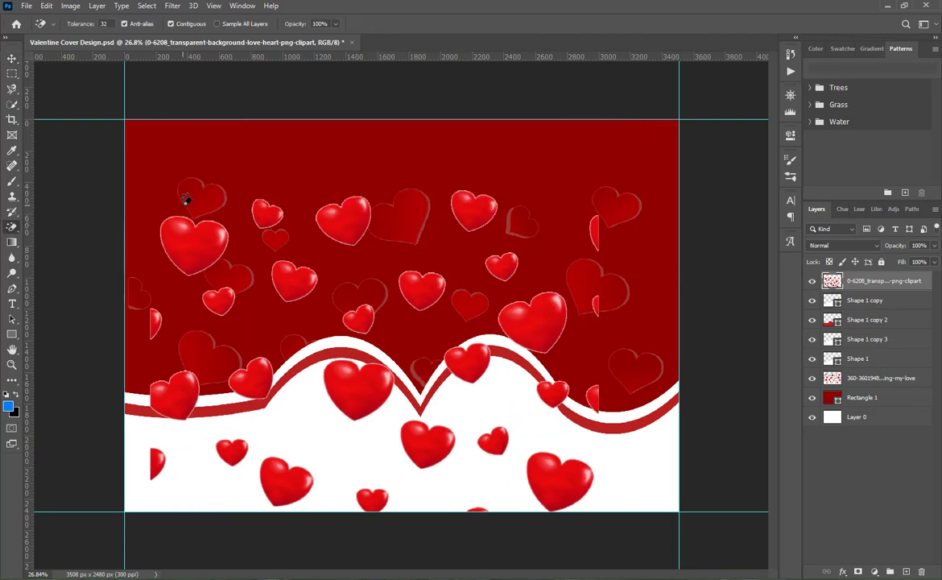
Enlarge the bright hearts layer to about 130% and position it so the hearts cover the wave shapes and the white lower area
{"action": "left_click", "coordinate": [13, 59]}
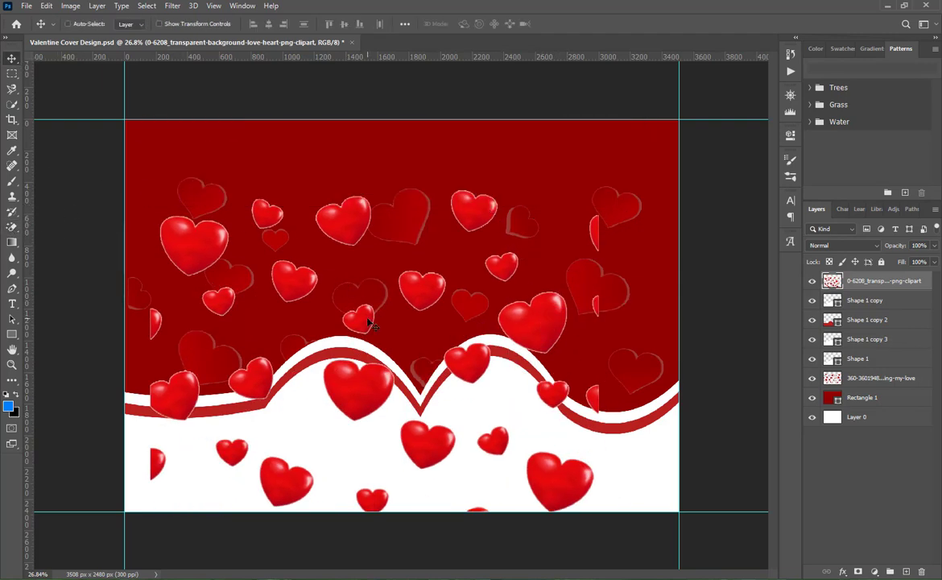
{"action": "key", "text": "ctrl+t"}
{"action": "left_click_drag", "start_coordinate": [569, 172], "coordinate": [490, 336]}
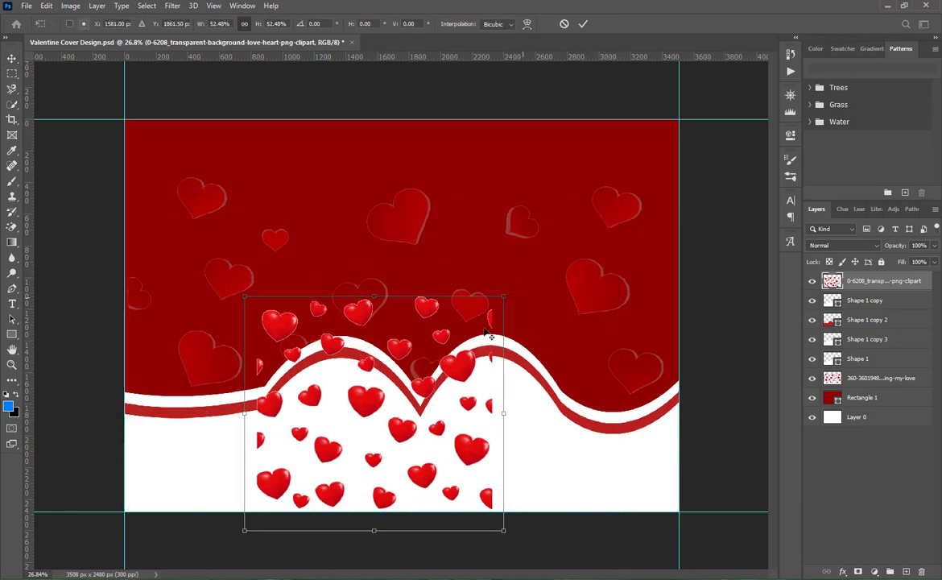
{"action": "left_click_drag", "start_coordinate": [411, 448], "coordinate": [614, 546]}
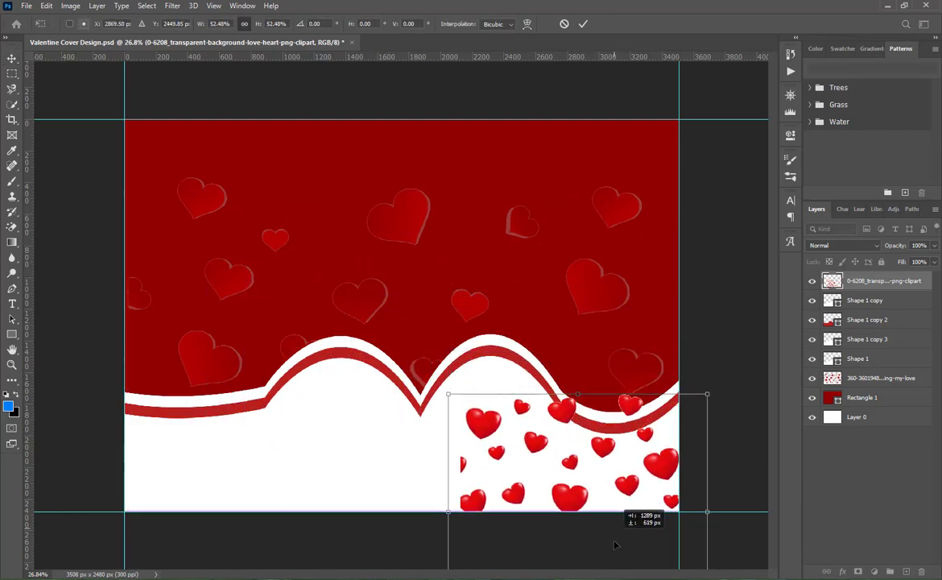
{"action": "left_click_drag", "start_coordinate": [616, 455], "coordinate": [582, 406]}
{"action": "left_click_drag", "start_coordinate": [427, 470], "coordinate": [103, 505]}
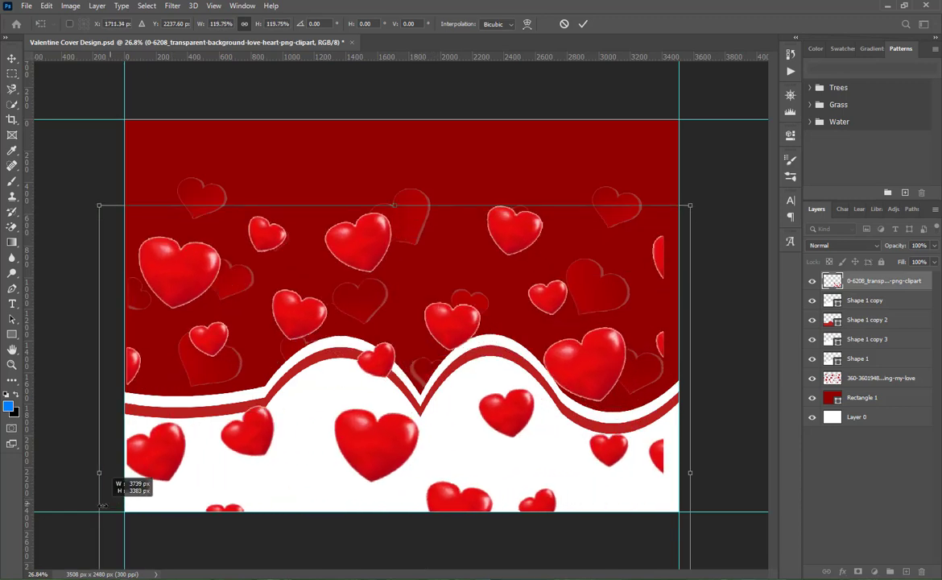
{"action": "left_click_drag", "start_coordinate": [442, 344], "coordinate": [460, 492]}
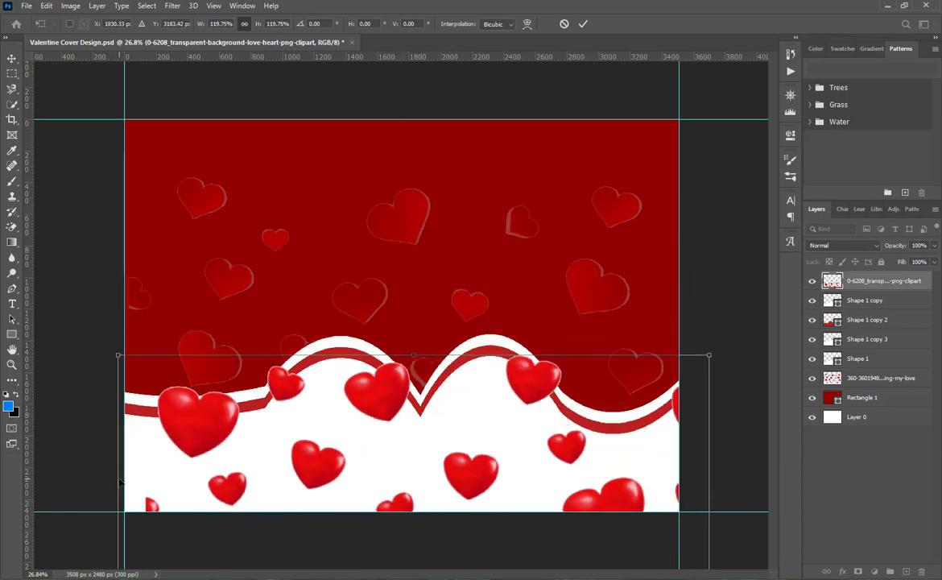
{"action": "left_click_drag", "start_coordinate": [120, 355], "coordinate": [65, 307]}
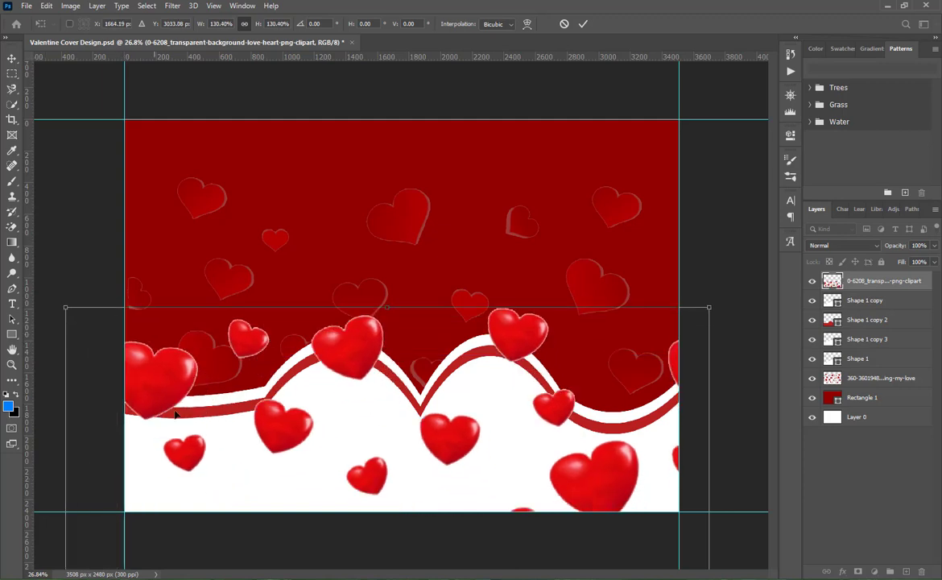
{"action": "left_click_drag", "start_coordinate": [172, 396], "coordinate": [194, 418]}
{"action": "key", "text": "Return"}
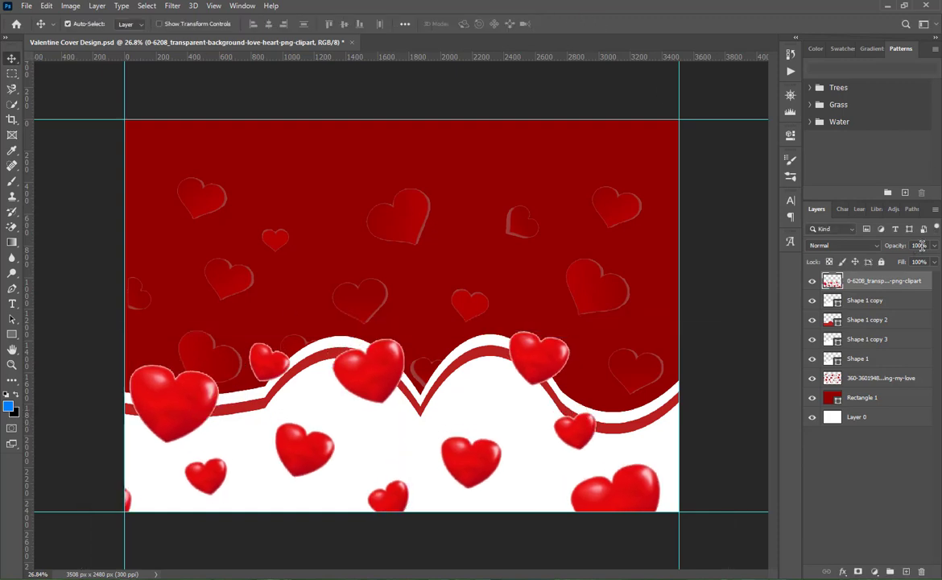
Lower the bright hearts layer's opacity to 58% and its fill to about 61%, leaving no layer selected
{"action": "left_click", "coordinate": [936, 246]}
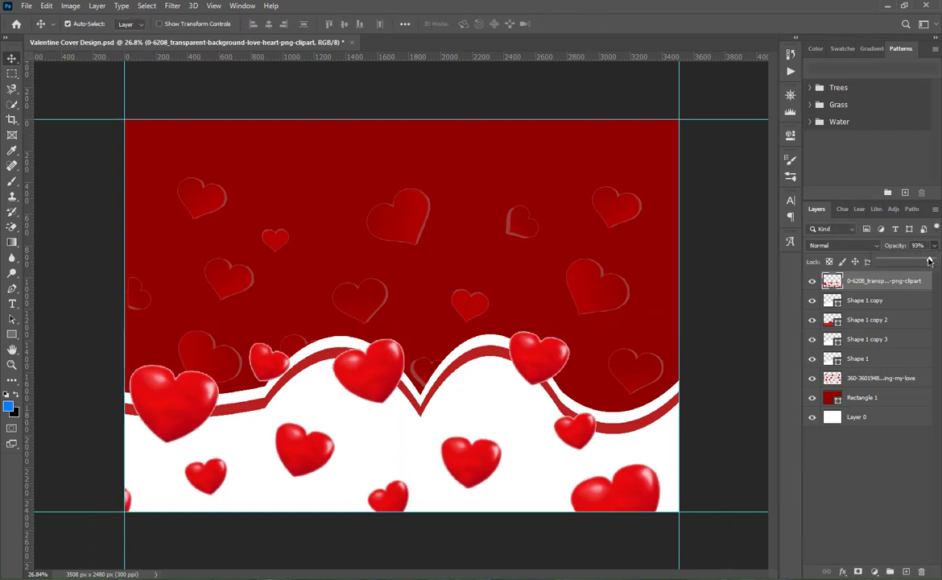
{"action": "left_click_drag", "start_coordinate": [933, 262], "coordinate": [911, 263]}
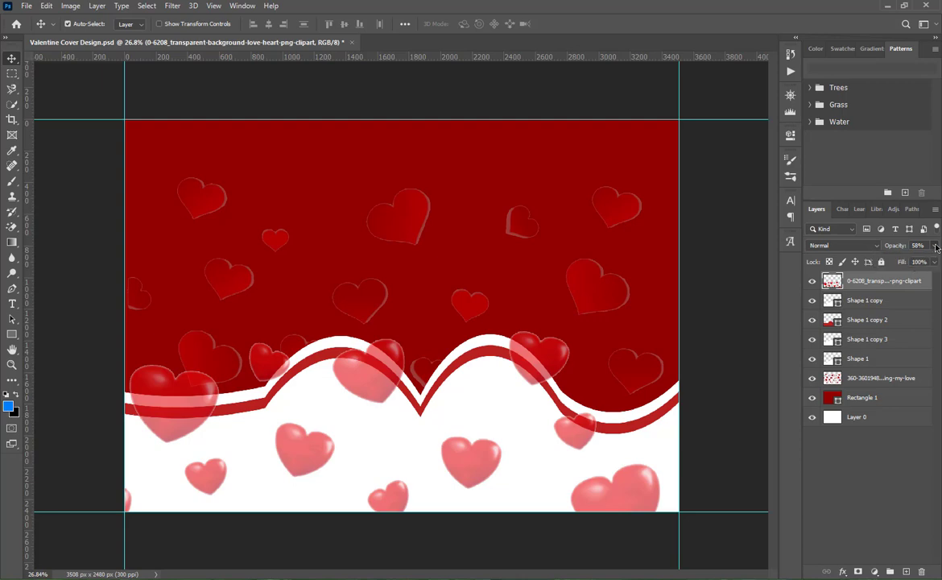
{"action": "left_click", "coordinate": [934, 261]}
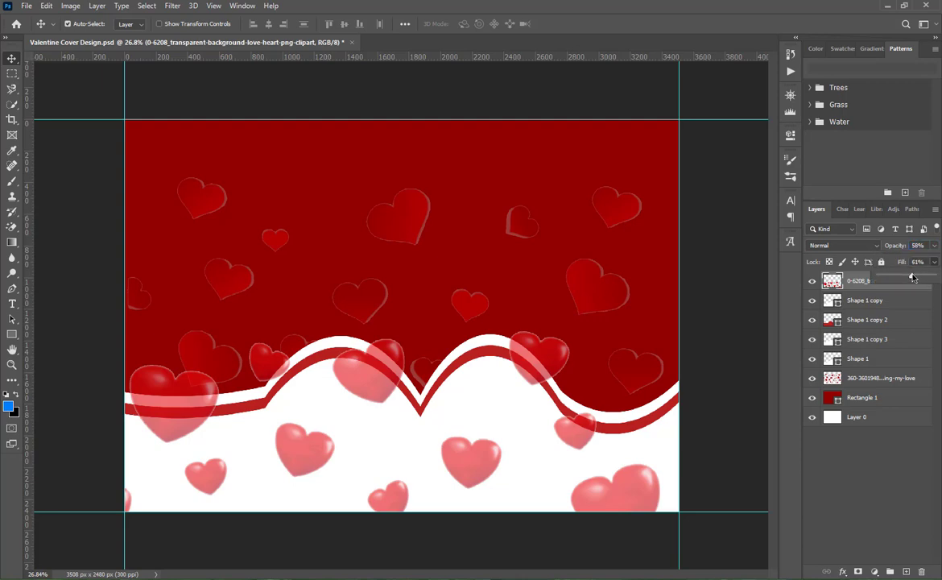
{"action": "left_click_drag", "start_coordinate": [933, 278], "coordinate": [912, 277]}
{"action": "left_click", "coordinate": [833, 482]}
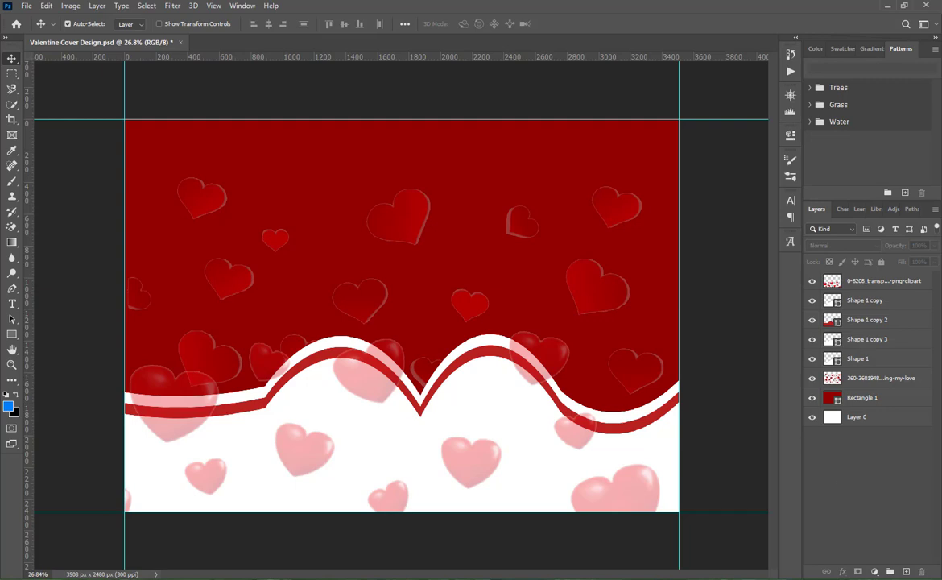
Draw a circle about 1035 px in diameter above the dip between the waves and fill it white
{"action": "left_click", "coordinate": [11, 333]}
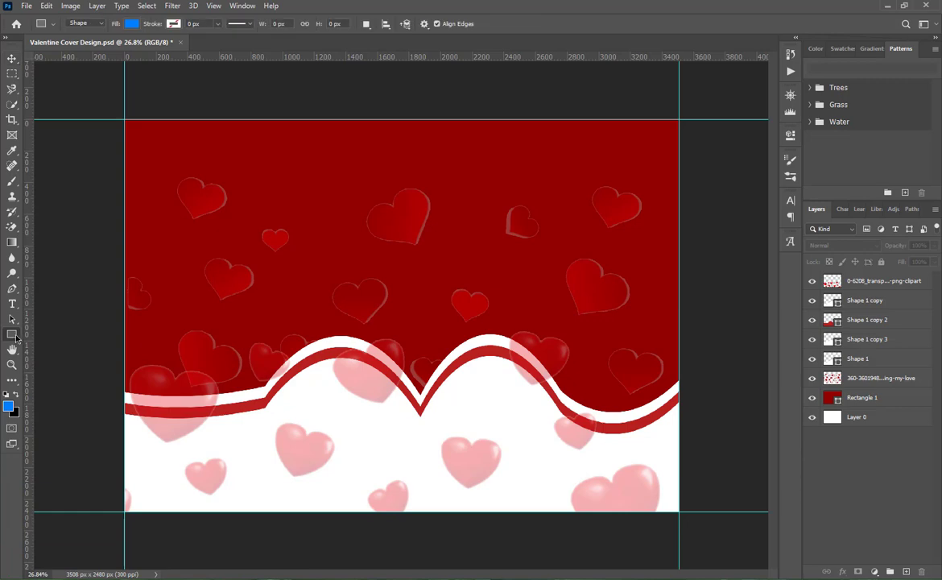
{"action": "left_click", "coordinate": [37, 355]}
{"action": "mouse_move", "coordinate": [359, 186]}
{"action": "left_mouse_down"}
{"action": "mouse_move", "coordinate": [415, 246]}
{"action": "mouse_move", "coordinate": [498, 431]}
{"action": "mouse_move", "coordinate": [523, 461]}
{"action": "left_mouse_up"}
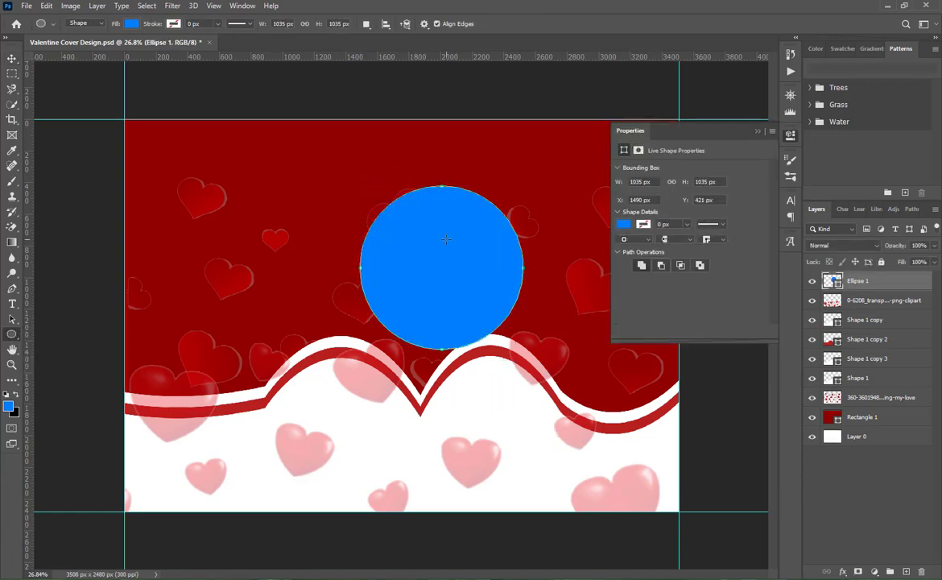
{"action": "left_click", "coordinate": [624, 224]}
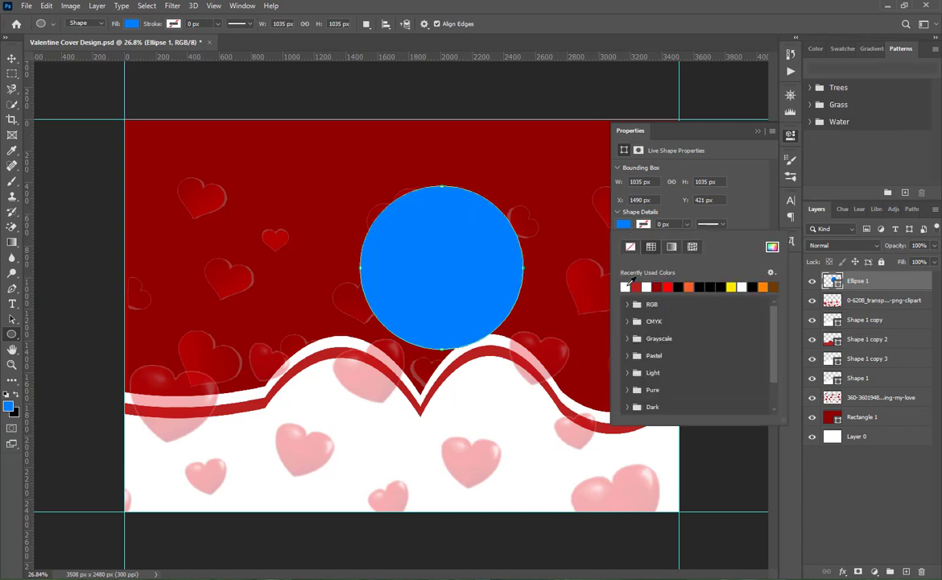
{"action": "left_click", "coordinate": [629, 284]}
{"action": "left_click", "coordinate": [688, 136]}
{"action": "left_click", "coordinate": [757, 131]}
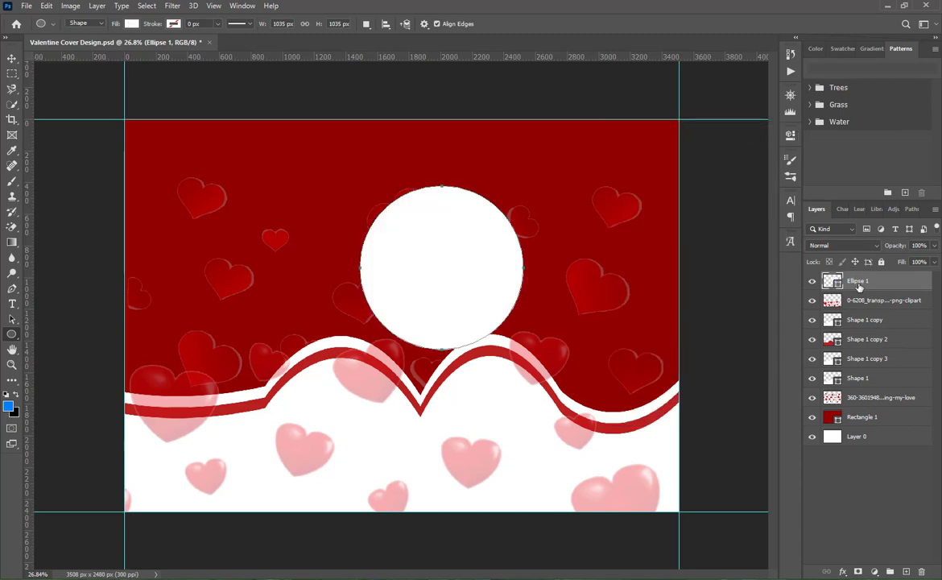
Add an outside stroke of about 29 px to the white circle through its layer style
{"action": "right_click", "coordinate": [858, 286]}
{"action": "left_click", "coordinate": [729, 95]}
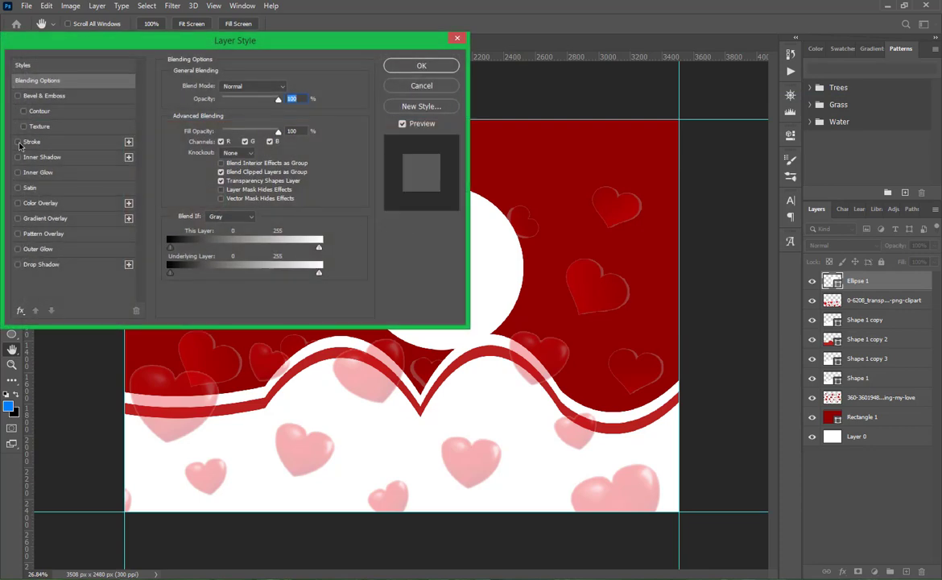
{"action": "left_click", "coordinate": [18, 142]}
{"action": "left_click", "coordinate": [32, 143]}
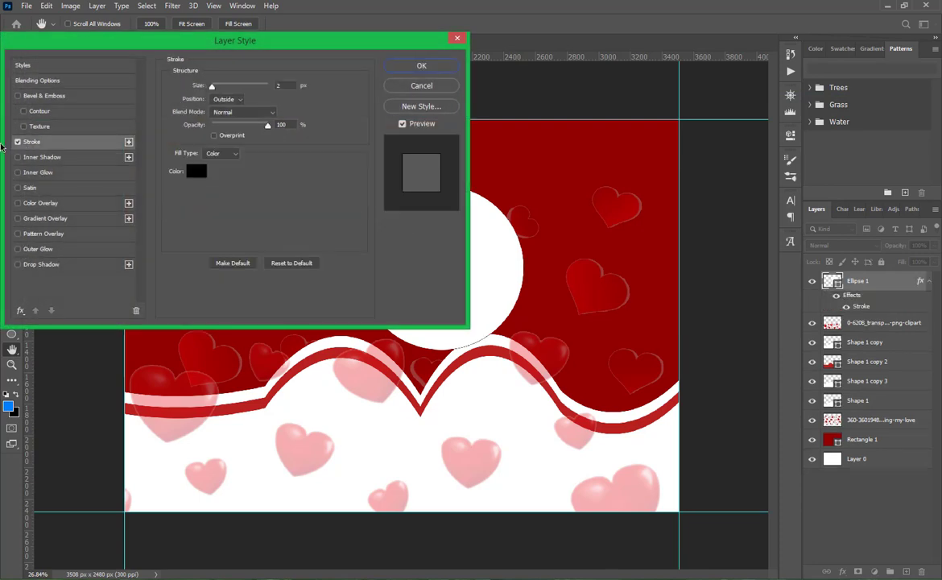
{"action": "left_click_drag", "start_coordinate": [100, 42], "coordinate": [187, 271]}
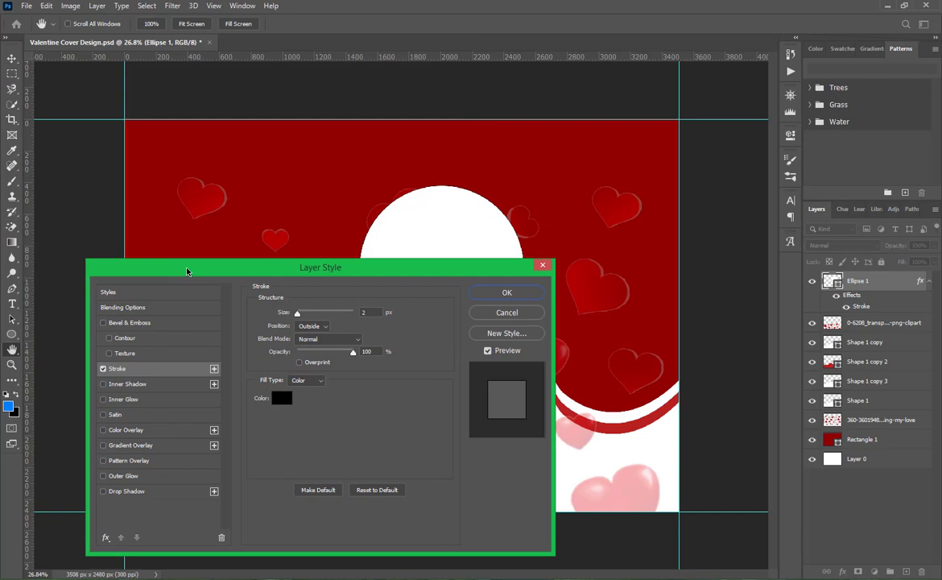
{"action": "left_click", "coordinate": [281, 399]}
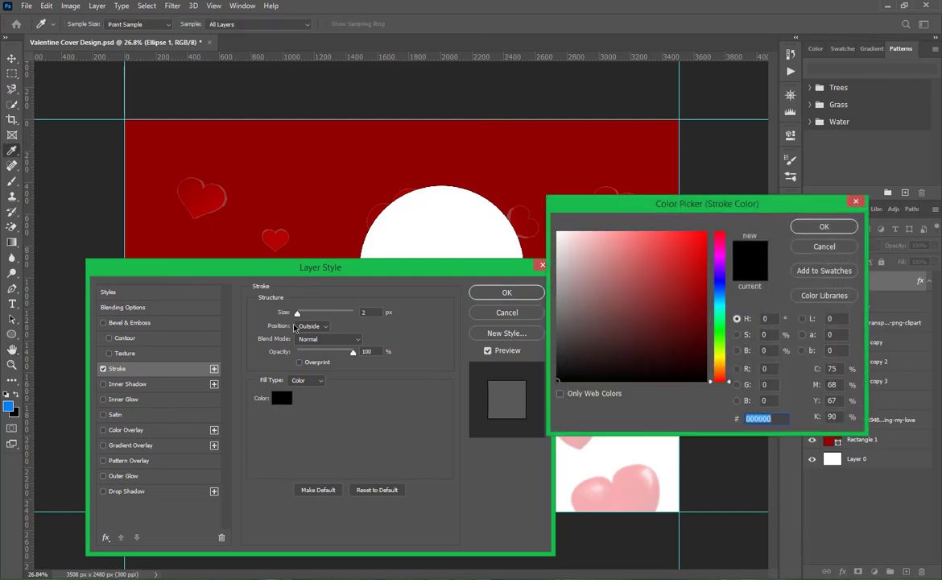
{"action": "left_click", "coordinate": [817, 247]}
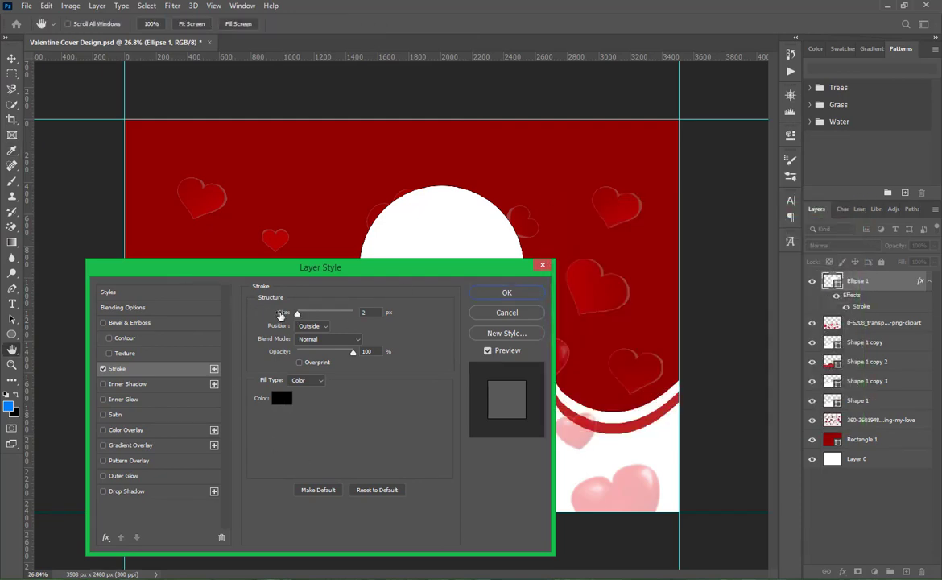
{"action": "left_click_drag", "start_coordinate": [298, 314], "coordinate": [309, 314]}
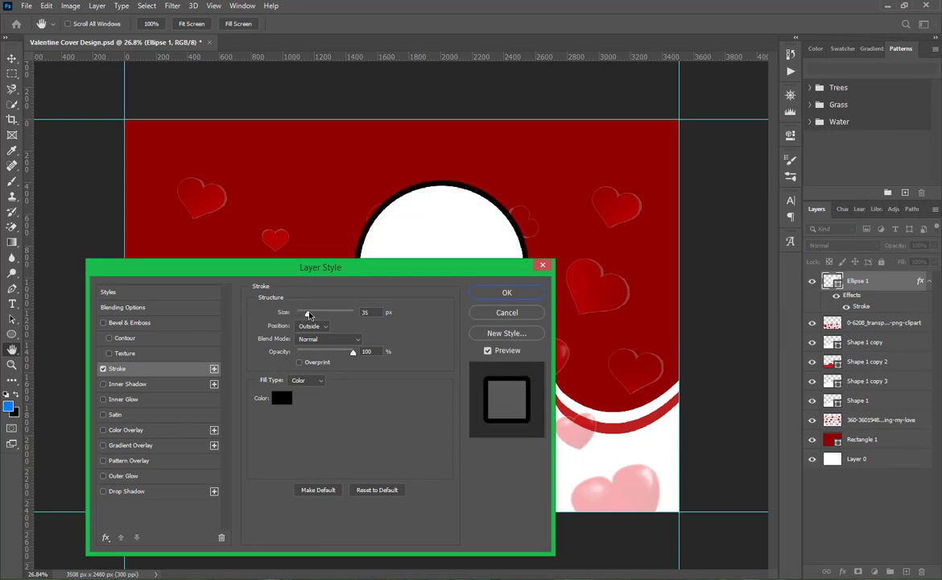
Set the circle's stroke colour to the background's dark red, 900000, and apply the layer style
{"action": "left_click", "coordinate": [278, 399]}
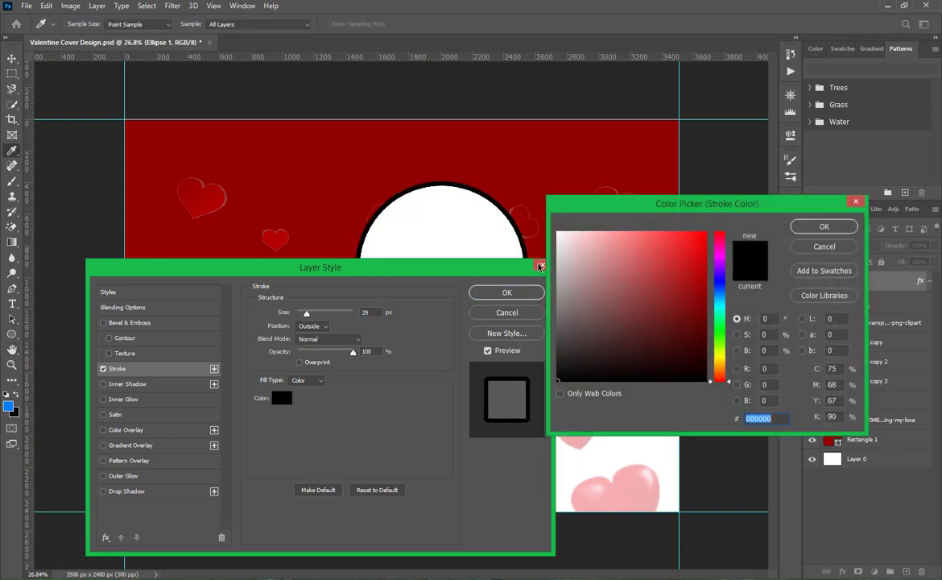
{"action": "left_click", "coordinate": [642, 484]}
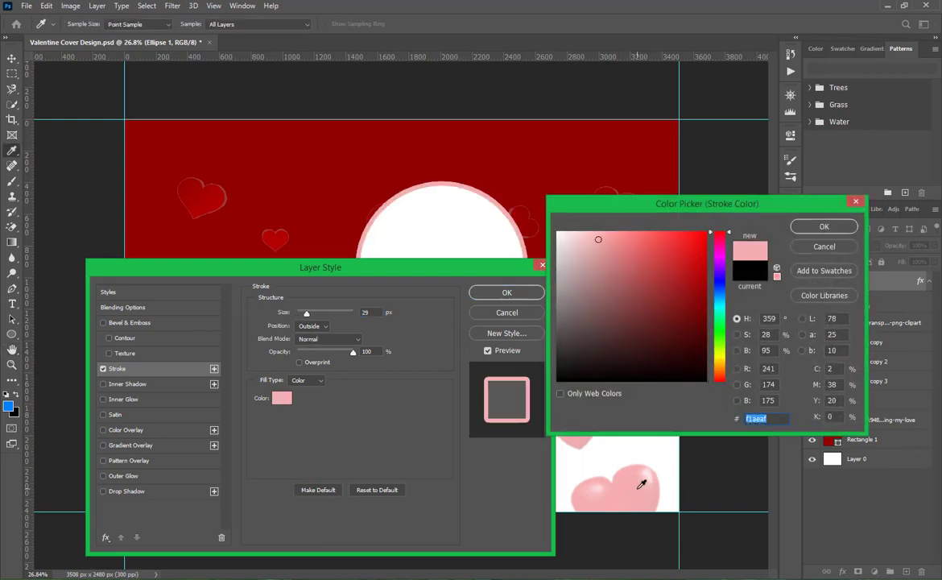
{"action": "left_click", "coordinate": [533, 243]}
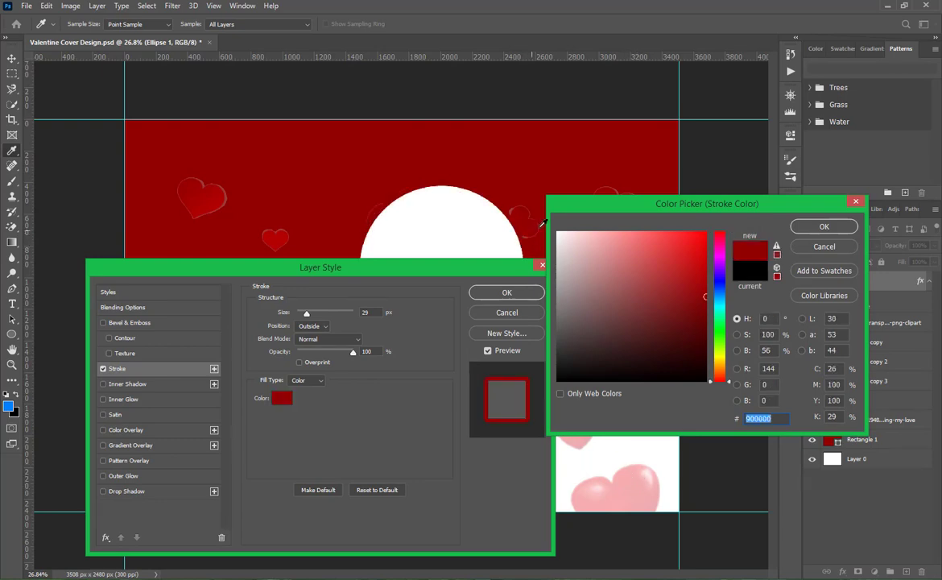
{"action": "left_click", "coordinate": [823, 227]}
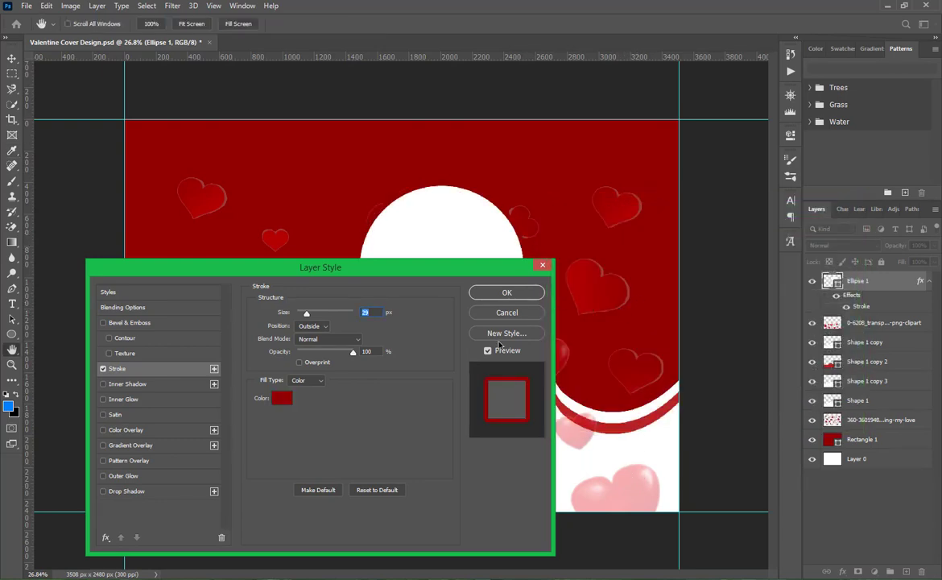
{"action": "left_click", "coordinate": [487, 295]}
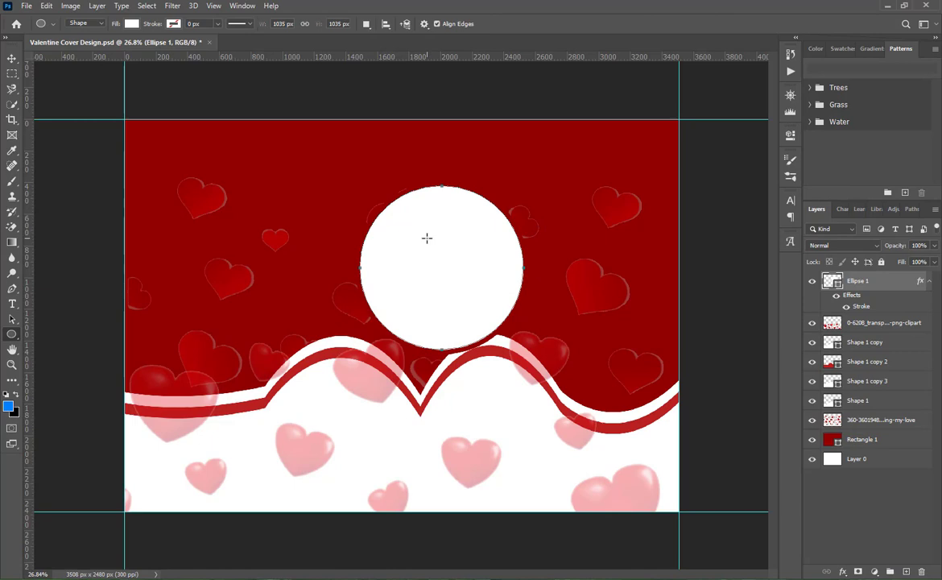
Create a second white circle of 1035 px by 1035 px and align it exactly over the first one
{"action": "left_click", "coordinate": [426, 238]}
{"action": "key", "text": "Escape"}
{"action": "left_click", "coordinate": [451, 254]}
{"action": "left_click", "coordinate": [443, 221]}
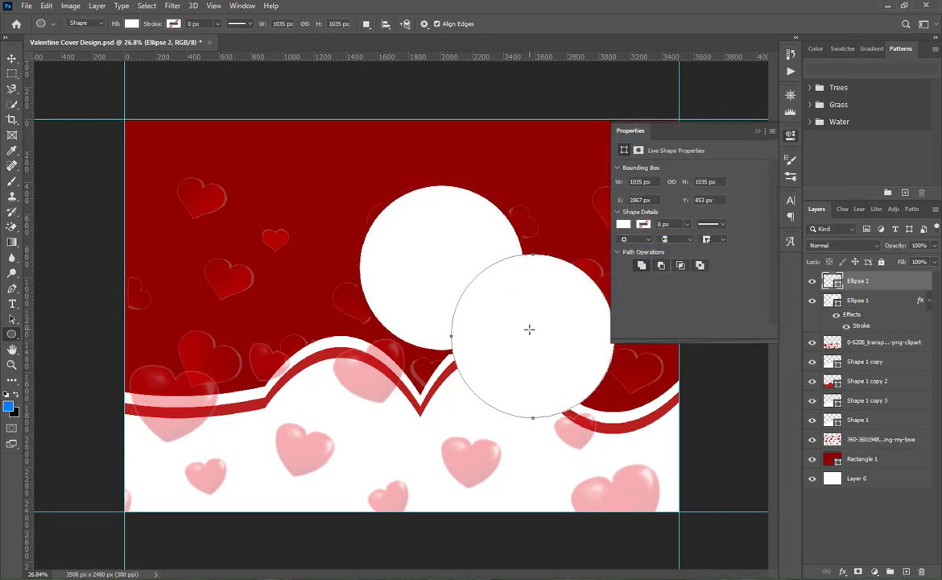
{"action": "left_click", "coordinate": [756, 132]}
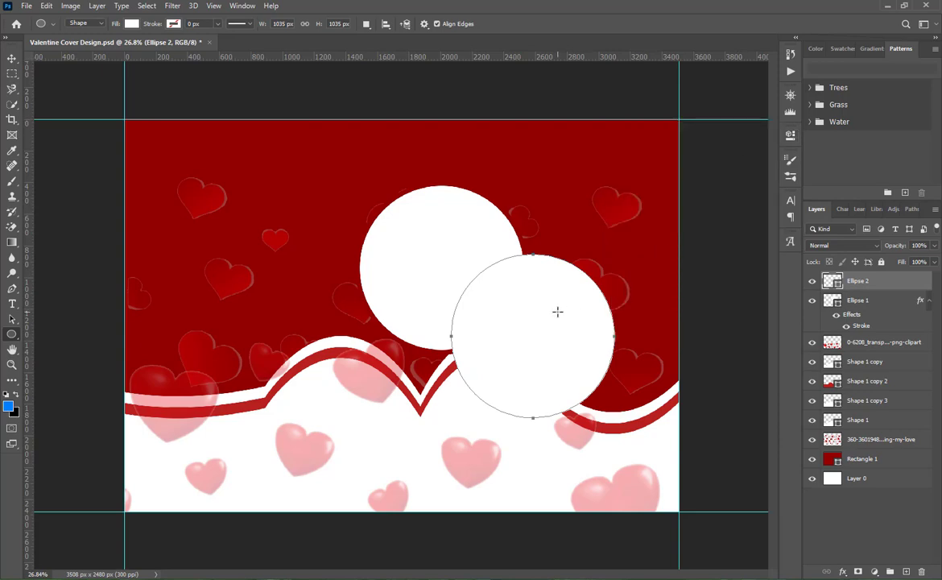
{"action": "key", "text": "v"}
{"action": "left_click_drag", "start_coordinate": [553, 326], "coordinate": [462, 259]}
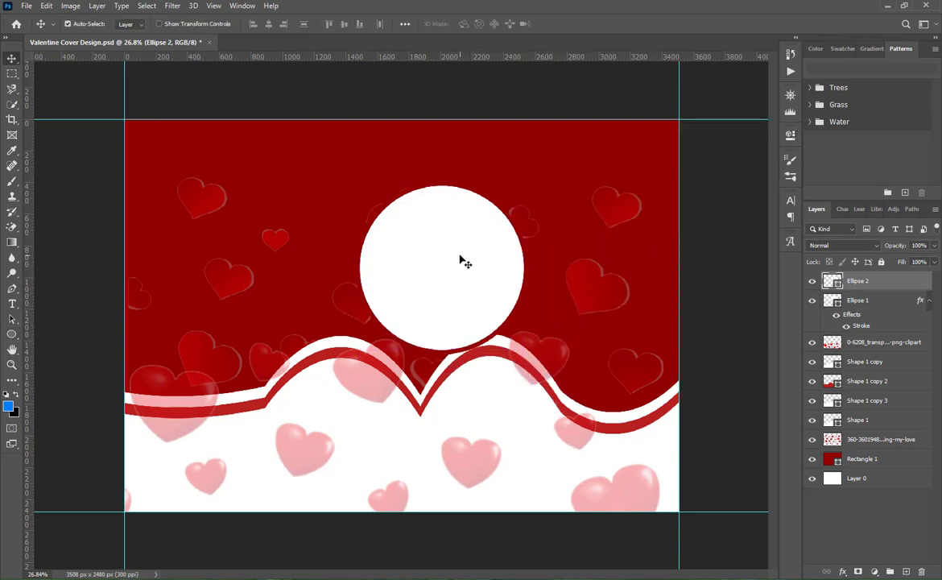
Copy the stroke layer style from Ellipse 1 to Ellipse 2 and collapse the effects lists
{"action": "left_click", "coordinate": [928, 300]}
{"action": "right_click", "coordinate": [872, 300]}
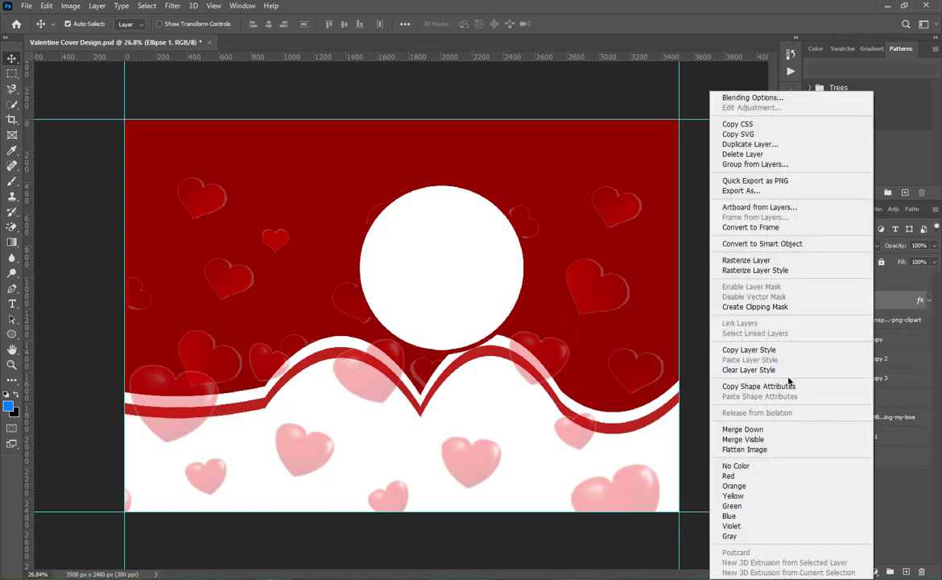
{"action": "left_click", "coordinate": [770, 348]}
{"action": "right_click", "coordinate": [866, 280]}
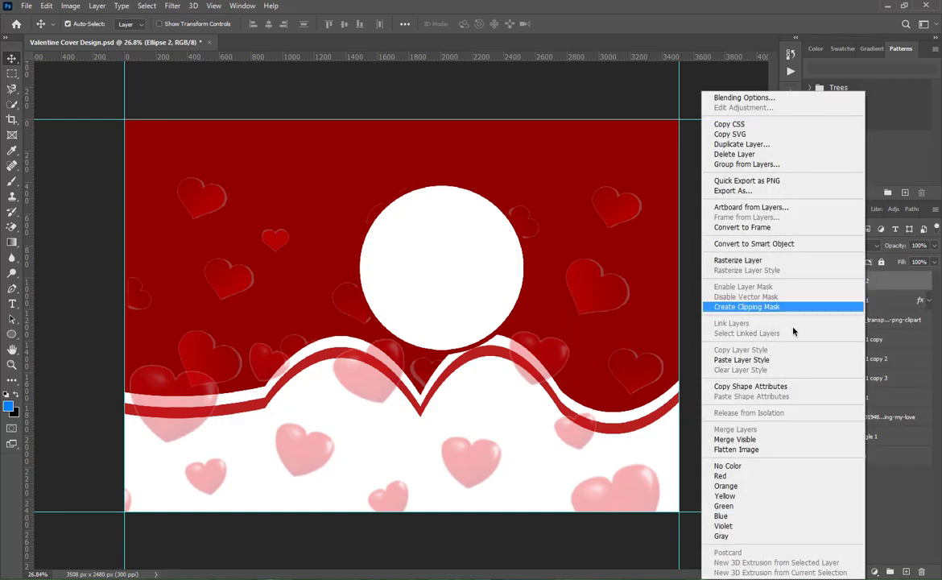
{"action": "left_click", "coordinate": [756, 360]}
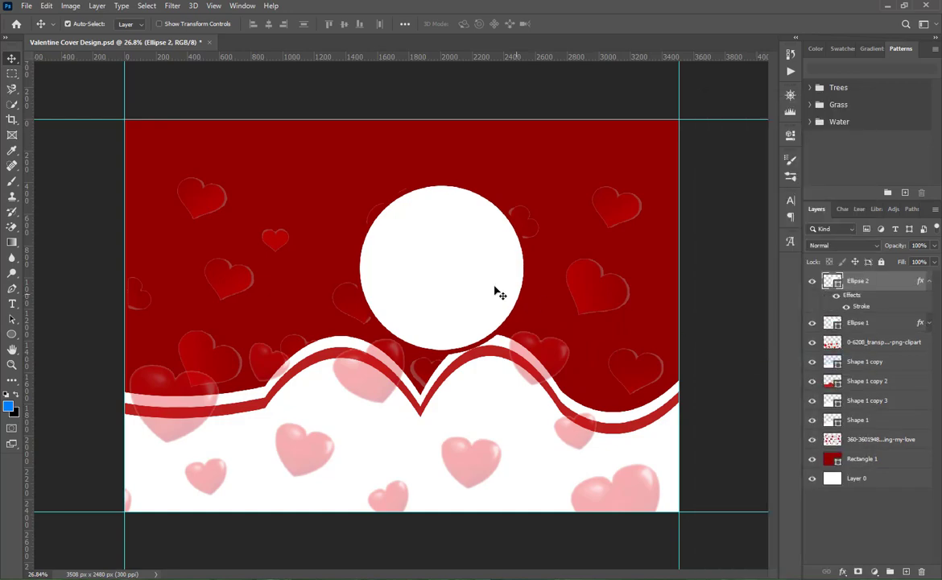
{"action": "left_click", "coordinate": [929, 282]}
Scale Ellipse 2 down to about 89.57% around its centre to form a ringed circle, and select the Ellipse 1 layer
{"action": "key", "text": "ctrl+t"}
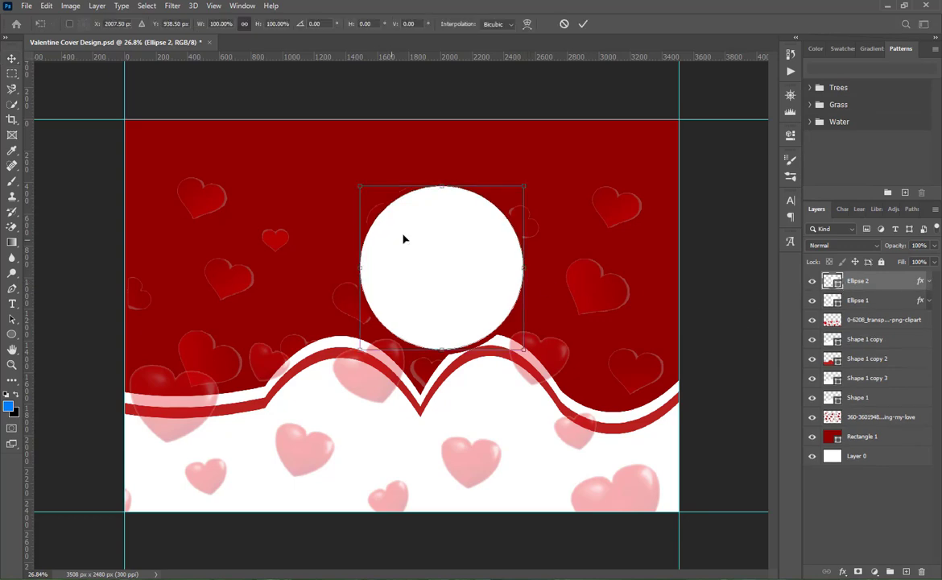
{"action": "left_click_drag", "start_coordinate": [523, 185], "coordinate": [513, 194]}
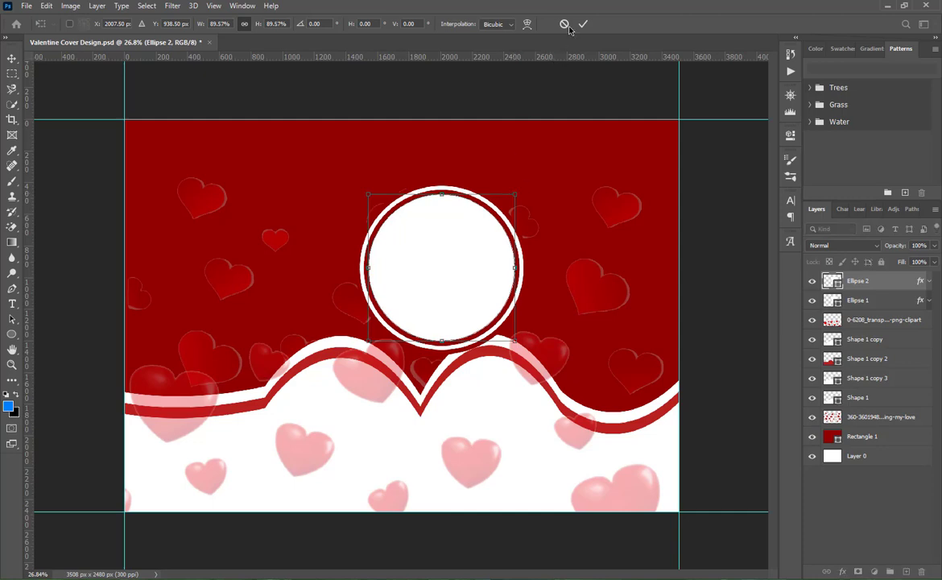
{"action": "key", "text": "Return"}
{"action": "left_click", "coordinate": [892, 301]}
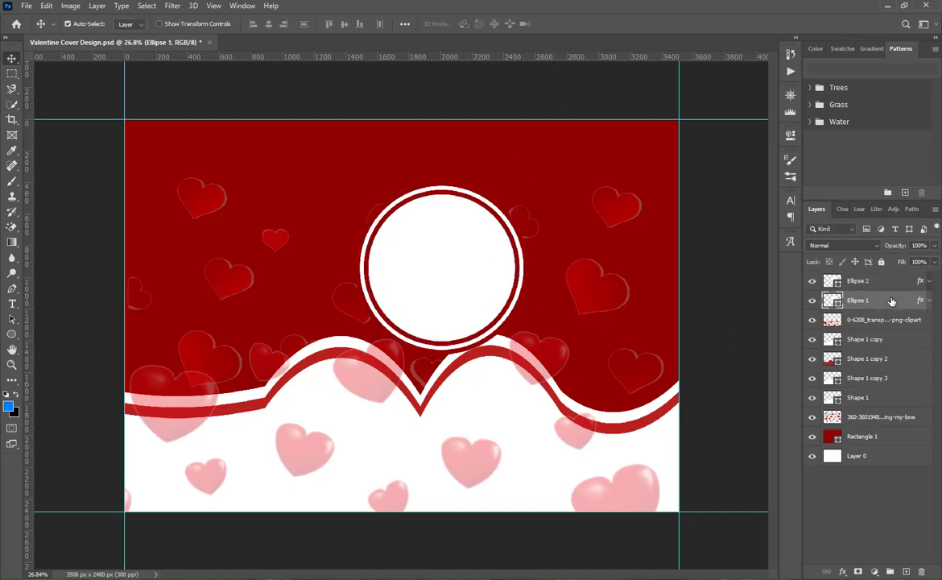
Move Ellipse 1 and Ellipse 2 together to the cover's right edge and enlarge them so the ringed circle runs partly off the canvas
{"action": "left_click", "coordinate": [877, 284], "text": "shift"}
{"action": "left_click_drag", "start_coordinate": [448, 283], "coordinate": [612, 319]}
{"action": "key", "text": "ctrl+t"}
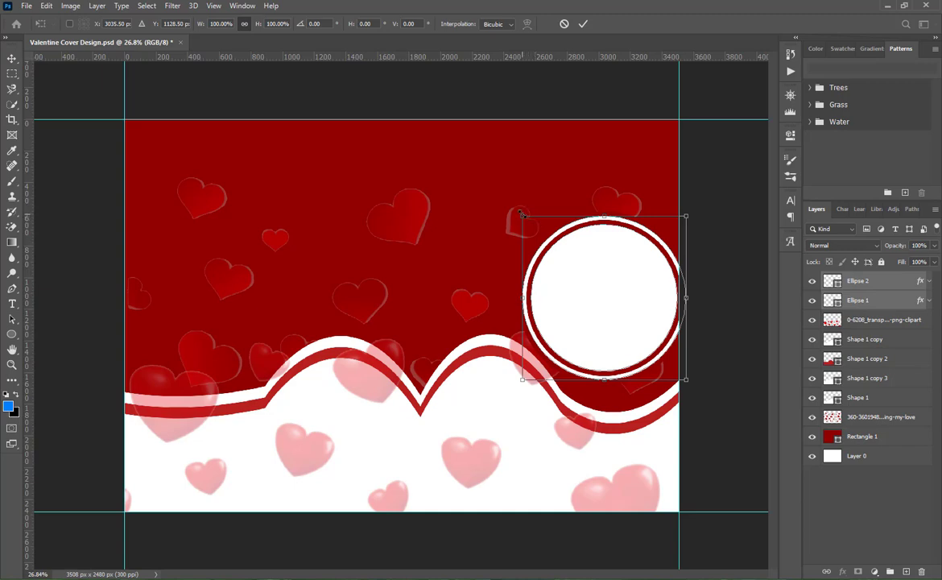
{"action": "left_click_drag", "start_coordinate": [521, 214], "coordinate": [464, 139]}
{"action": "left_click_drag", "start_coordinate": [557, 251], "coordinate": [567, 219]}
{"action": "left_click_drag", "start_coordinate": [474, 348], "coordinate": [469, 365]}
{"action": "left_click_drag", "start_coordinate": [586, 272], "coordinate": [620, 304]}
{"action": "left_click", "coordinate": [583, 23]}
{"action": "left_click", "coordinate": [879, 491]}
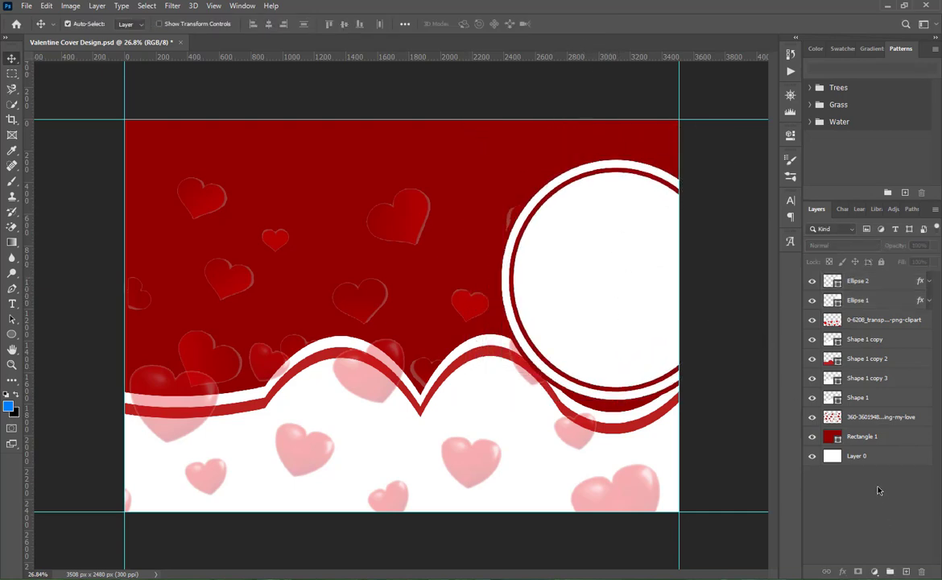
Group all layers from Layer 0 to Ellipse 2 and name the group Design
{"action": "left_click", "coordinate": [881, 453]}
{"action": "left_click", "coordinate": [860, 281], "text": "shift"}
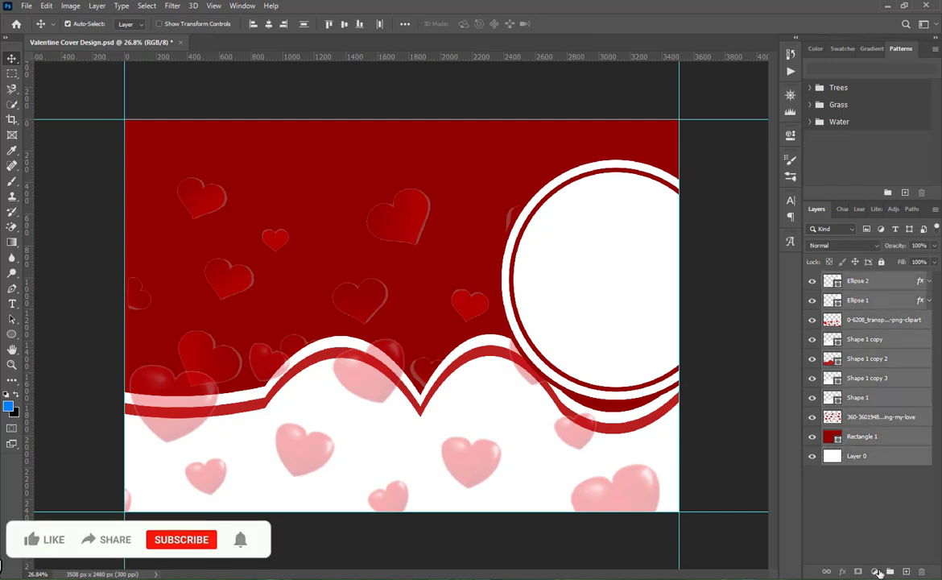
{"action": "key", "text": "ctrl+g"}
{"action": "double_click", "coordinate": [853, 279]}
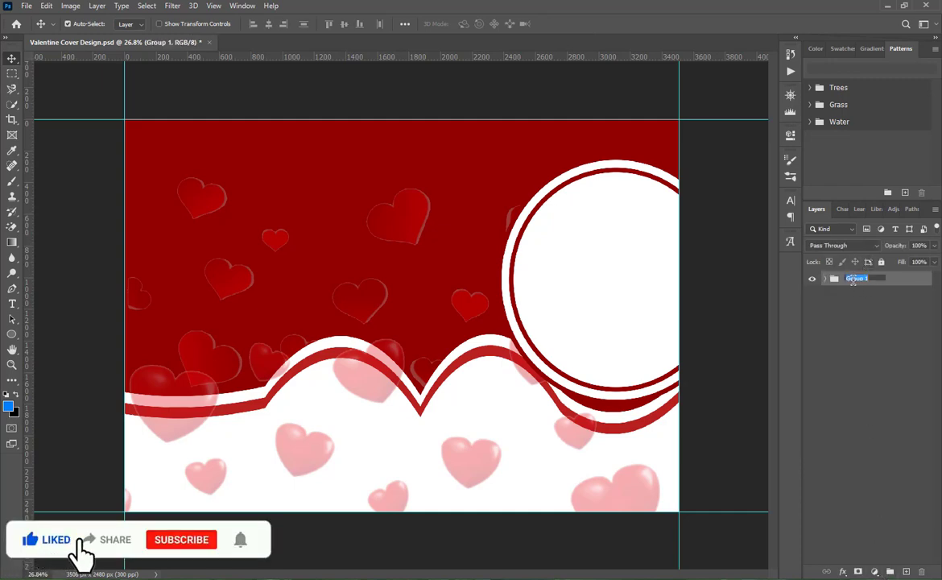
{"action": "type", "text": "Design"}
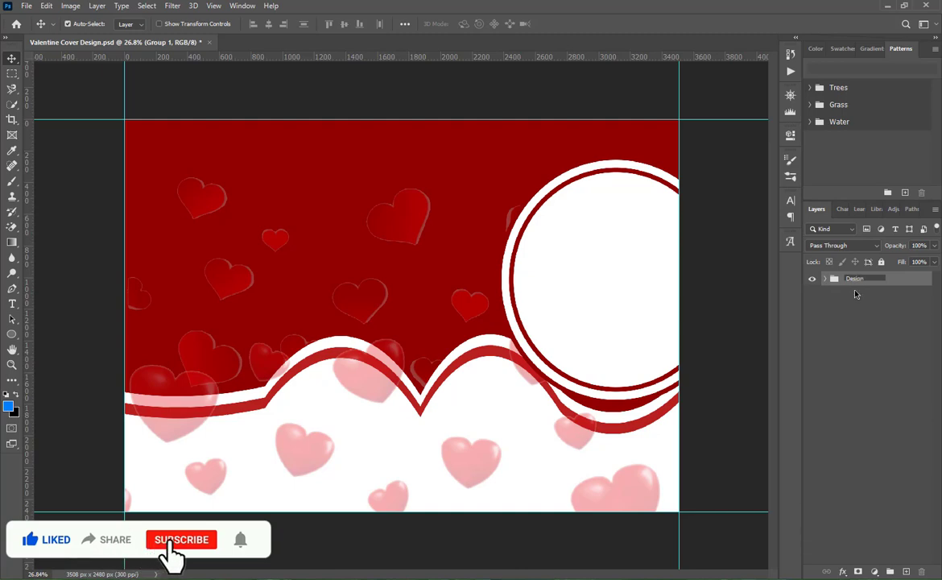
{"action": "left_click", "coordinate": [869, 389]}
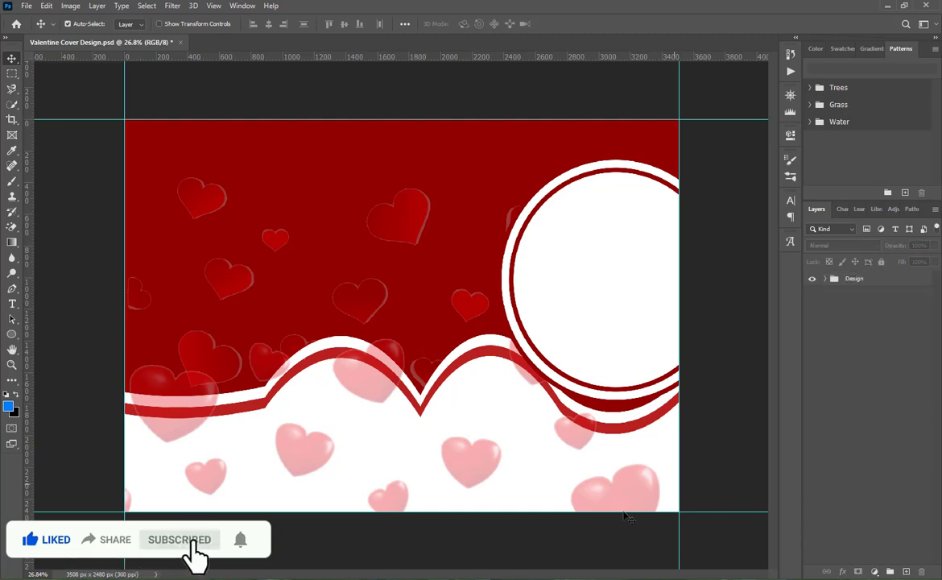
Shift both ellipses slightly up and left, and save the document with the Design group collapsed
{"action": "left_click", "coordinate": [566, 260]}
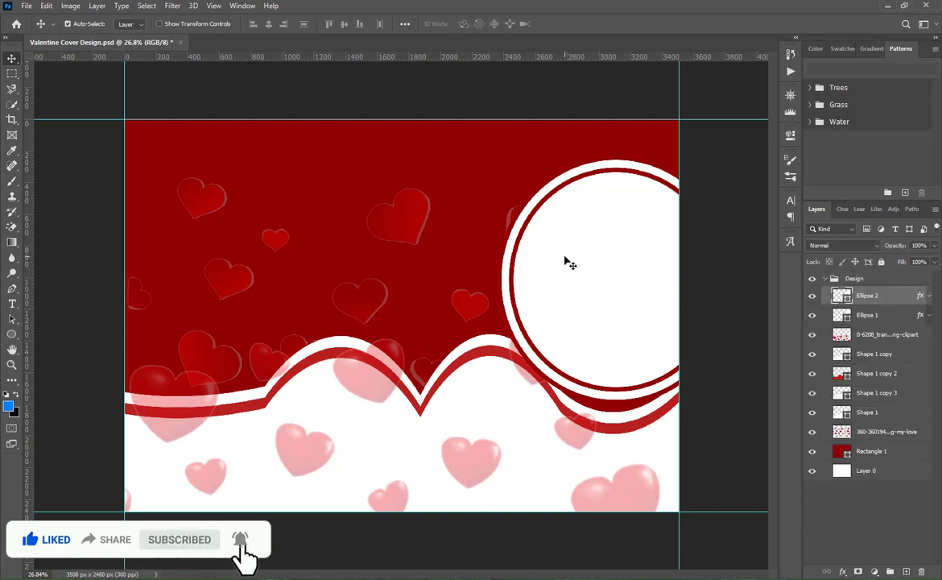
{"action": "left_click_drag", "start_coordinate": [572, 265], "coordinate": [561, 236]}
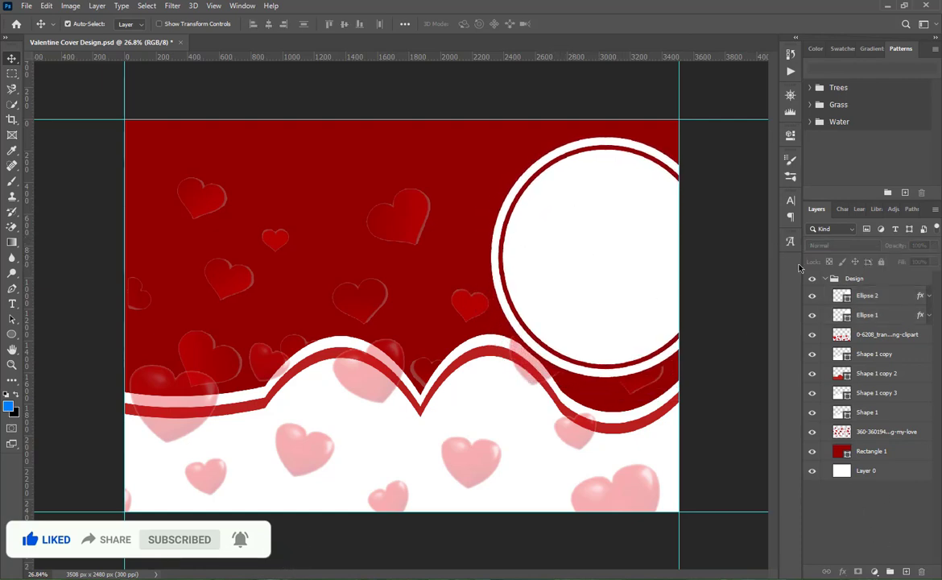
{"action": "left_click", "coordinate": [744, 266]}
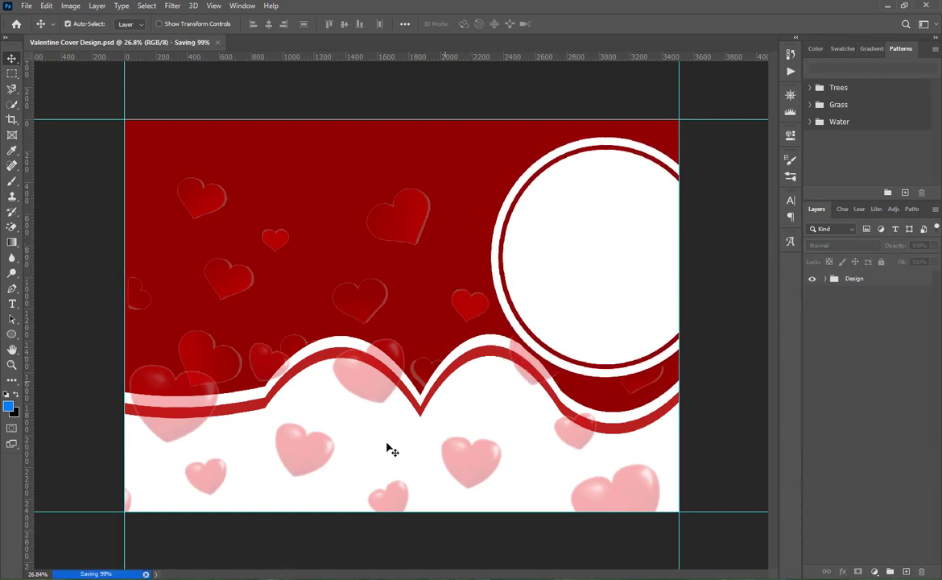
Switch to File Explorer and place the image of the red teddy bear beside a chair from New folder into the Photoshop cover
{"action": "key", "text": "alt+Tab"}
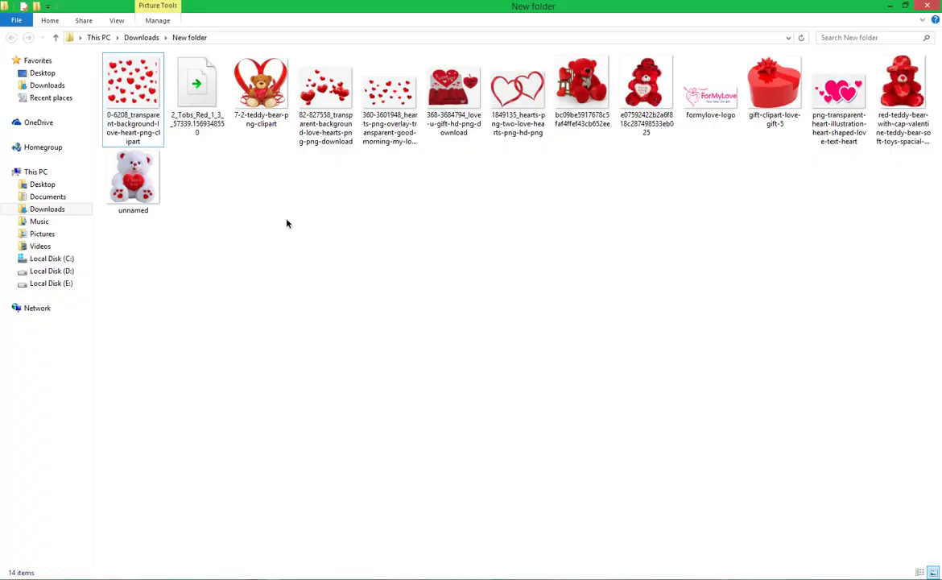
{"action": "left_click_drag", "start_coordinate": [582, 82], "coordinate": [481, 287]}
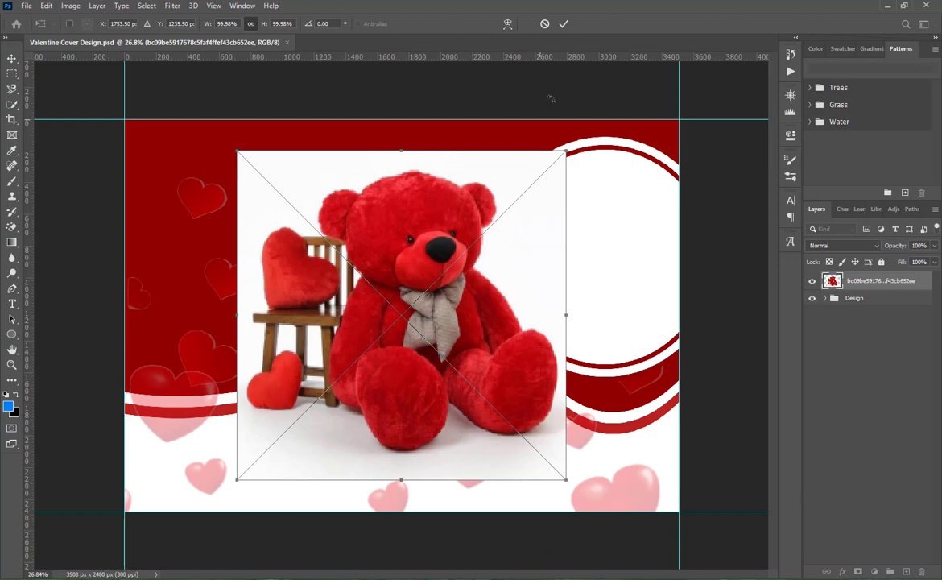
{"action": "left_click", "coordinate": [563, 24]}
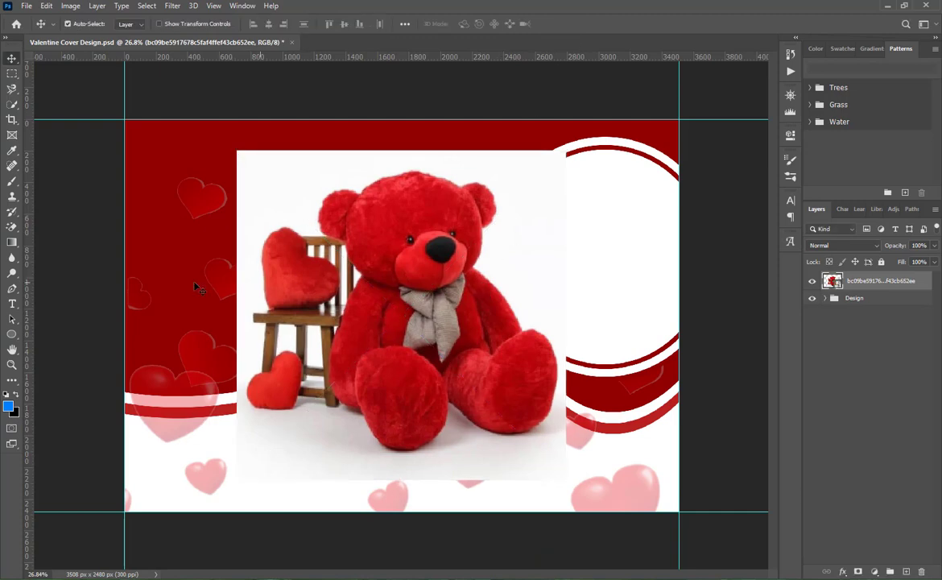
Rasterize the teddy bear layer and erase its white background, including the area between the chair legs, with the Magic Eraser
{"action": "left_click", "coordinate": [12, 226]}
{"action": "left_click", "coordinate": [251, 200]}
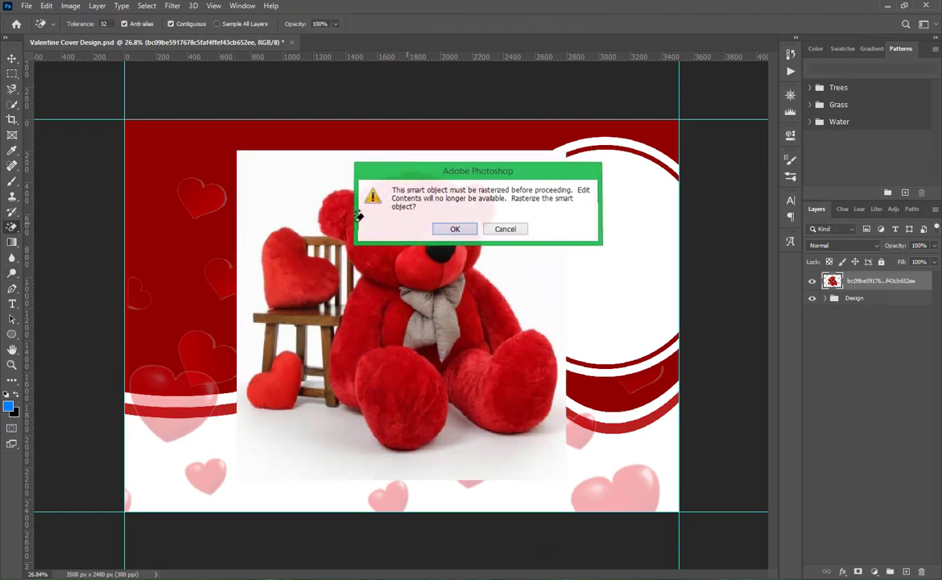
{"action": "left_click", "coordinate": [455, 229]}
{"action": "left_click", "coordinate": [267, 184]}
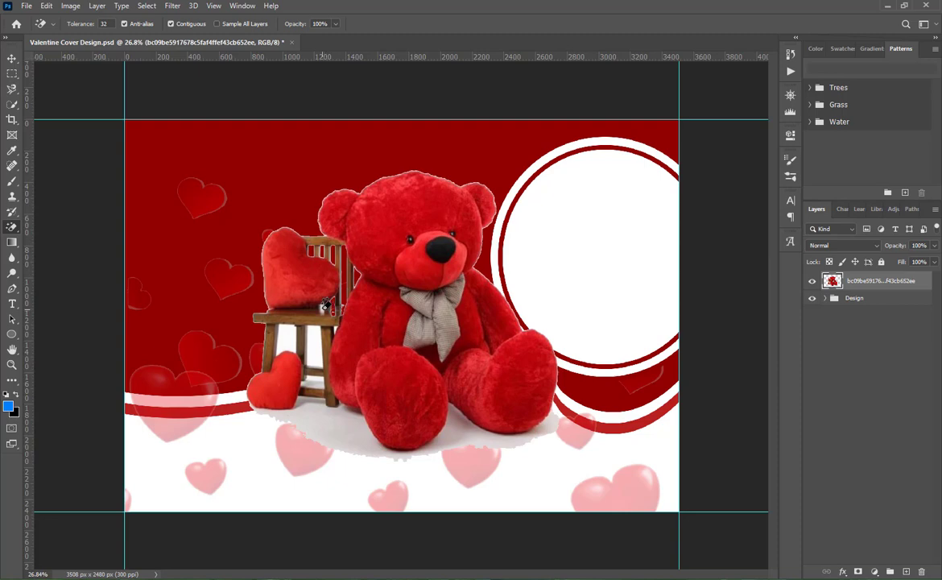
{"action": "left_click", "coordinate": [317, 338]}
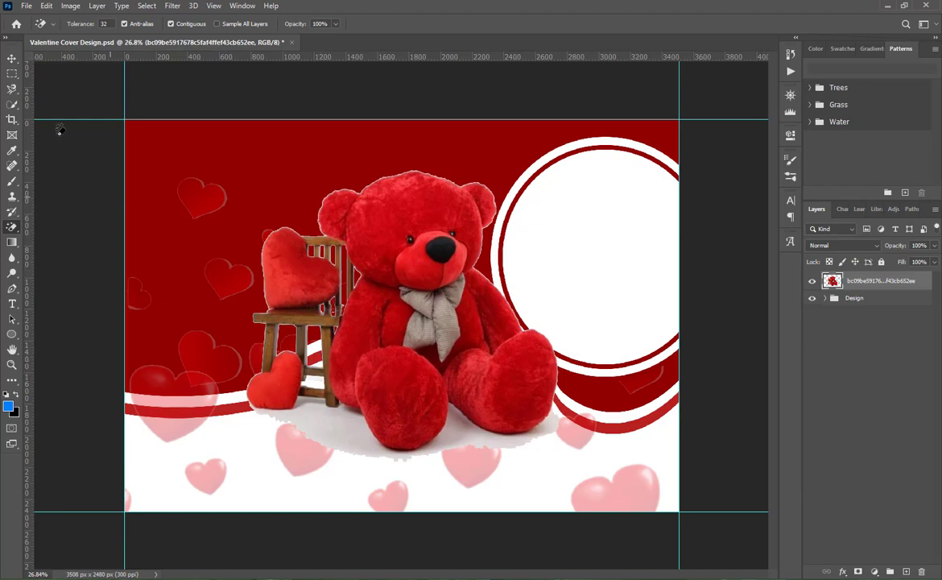
Open the blending options of the teddy bear layer and enable a Stroke effect
{"action": "left_click", "coordinate": [11, 62]}
{"action": "right_click", "coordinate": [386, 220]}
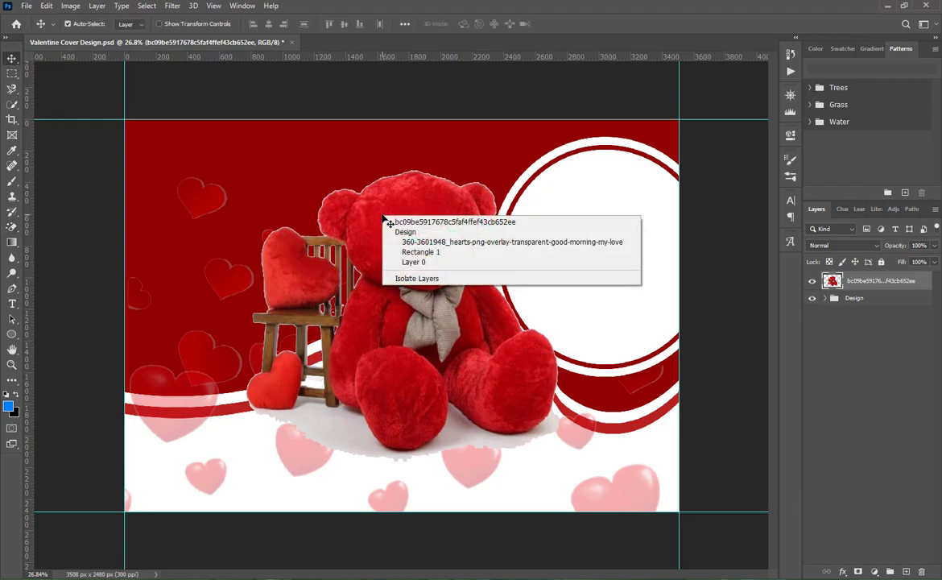
{"action": "right_click", "coordinate": [834, 289]}
{"action": "left_click", "coordinate": [749, 97]}
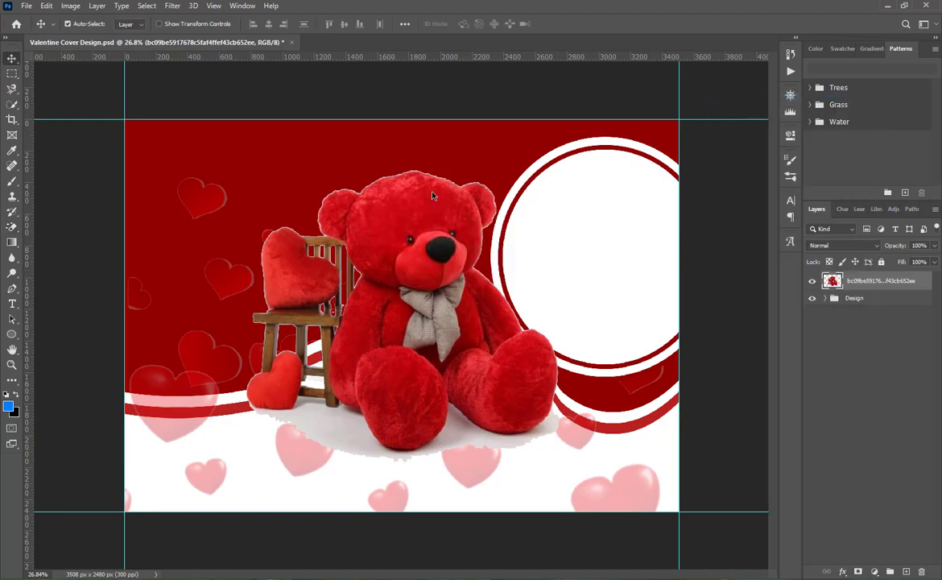
{"action": "left_click_drag", "start_coordinate": [366, 274], "coordinate": [693, 278]}
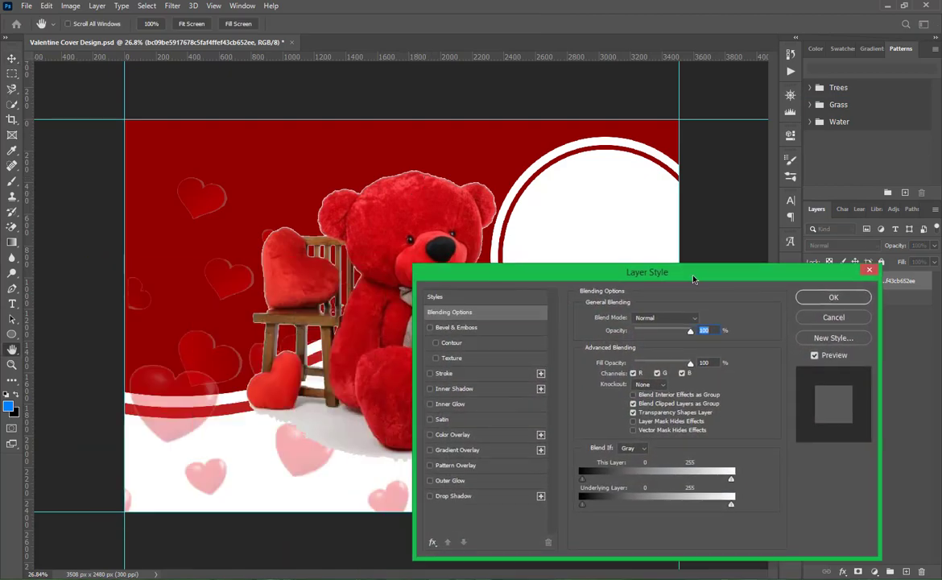
{"action": "left_click", "coordinate": [429, 373]}
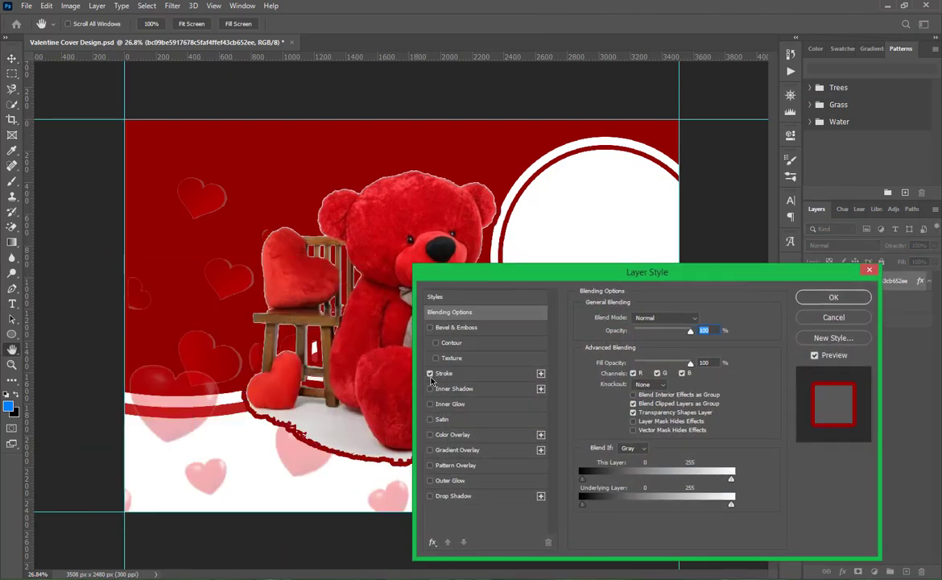
{"action": "left_click", "coordinate": [445, 374]}
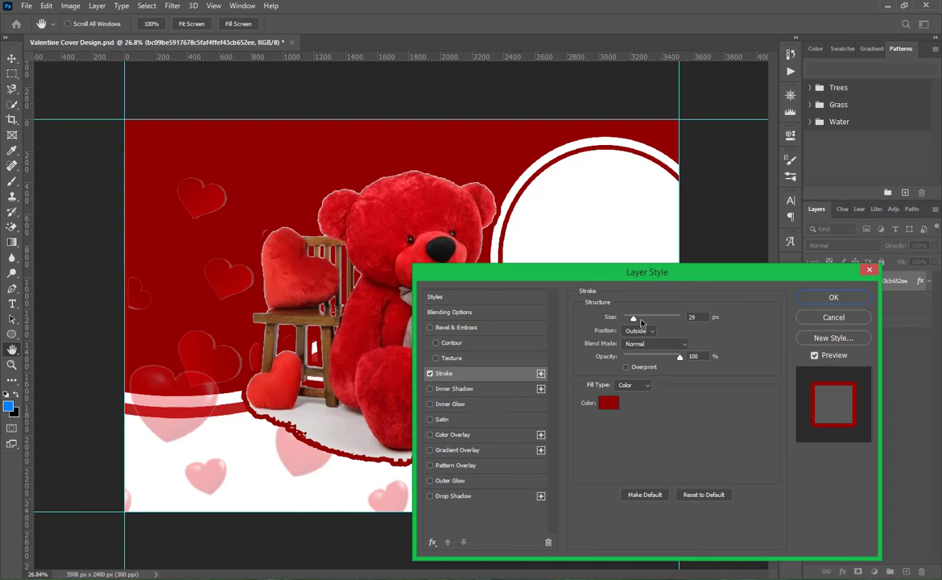
Set the teddy bear's stroke colour to white and its size to 10 px, and apply the layer style
{"action": "mouse_move", "coordinate": [630, 318]}
{"action": "left_mouse_down"}
{"action": "mouse_move", "coordinate": [655, 319]}
{"action": "mouse_move", "coordinate": [635, 320]}
{"action": "left_mouse_up"}
{"action": "left_click", "coordinate": [607, 402]}
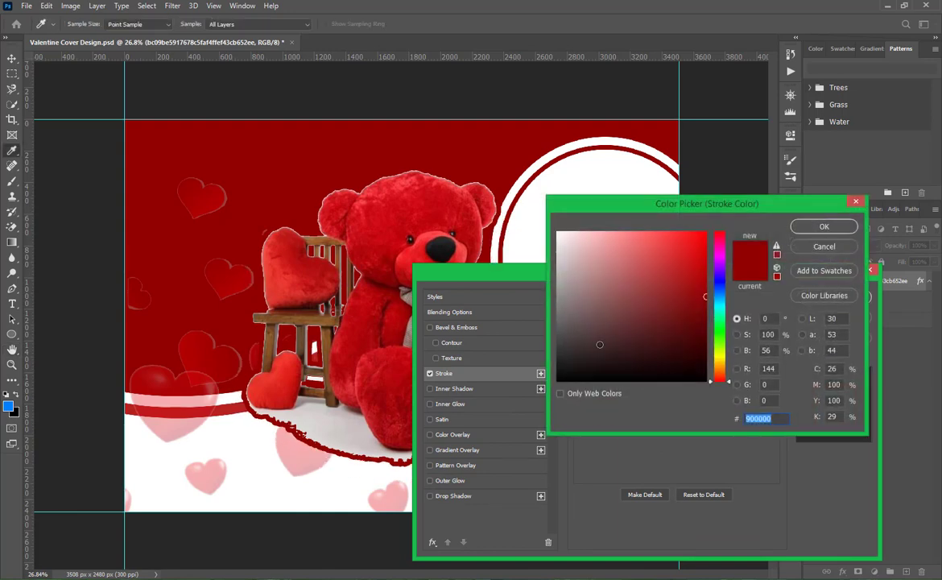
{"action": "left_click", "coordinate": [546, 220]}
{"action": "left_click", "coordinate": [821, 226]}
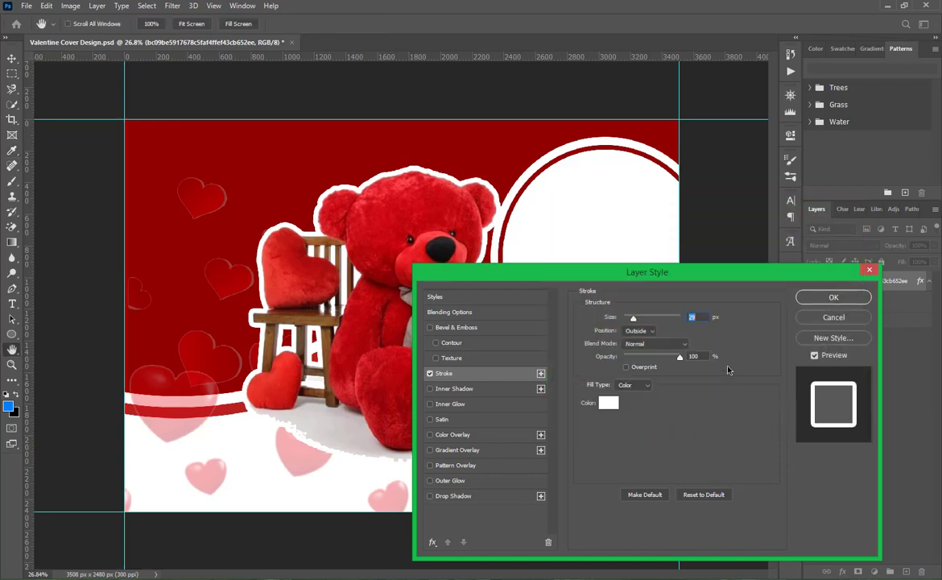
{"action": "left_click_drag", "start_coordinate": [634, 321], "coordinate": [629, 319]}
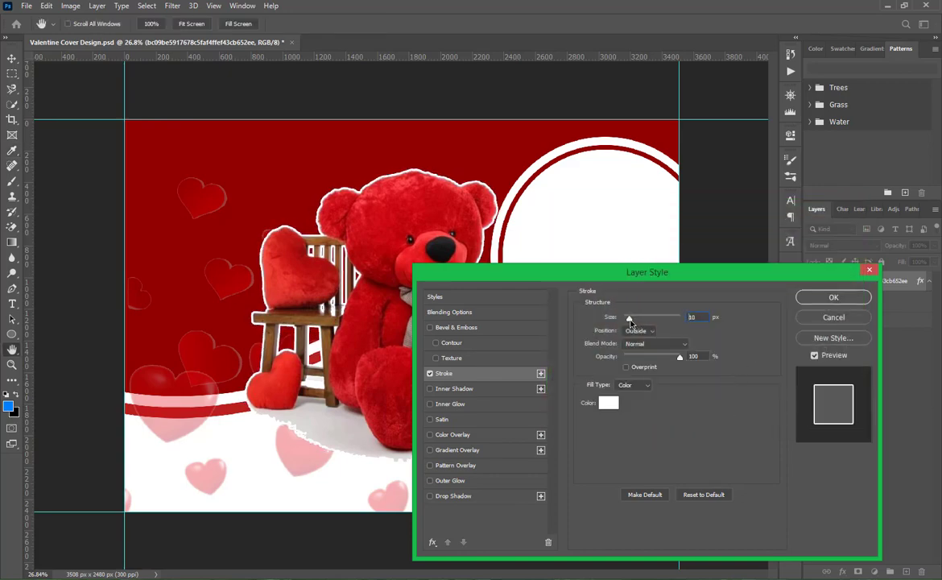
{"action": "left_click", "coordinate": [833, 297]}
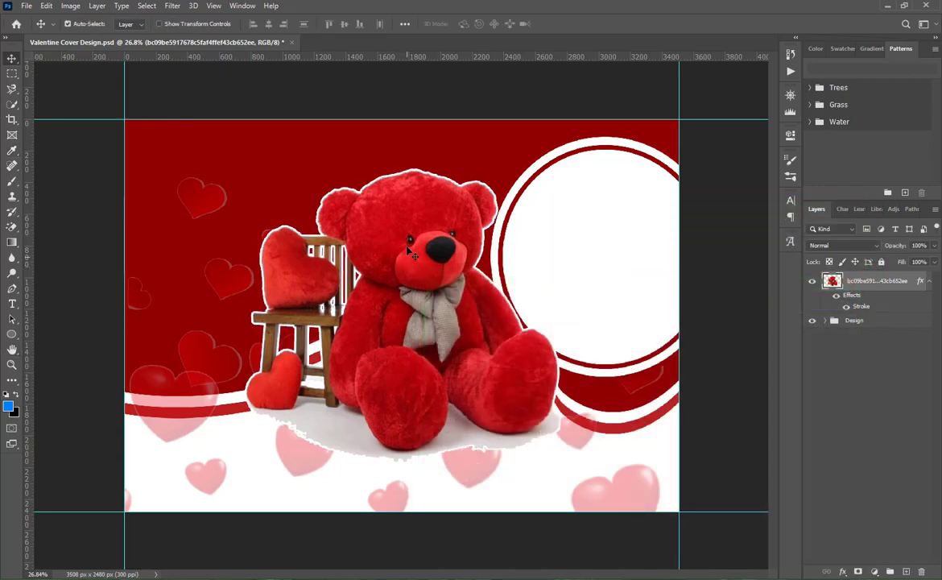
Scale the teddy bear down to about 39.16% and move it over the lower part of the ringed circle
{"action": "left_click_drag", "start_coordinate": [411, 253], "coordinate": [494, 256]}
{"action": "right_click", "coordinate": [486, 245]}
{"action": "left_click", "coordinate": [499, 249]}
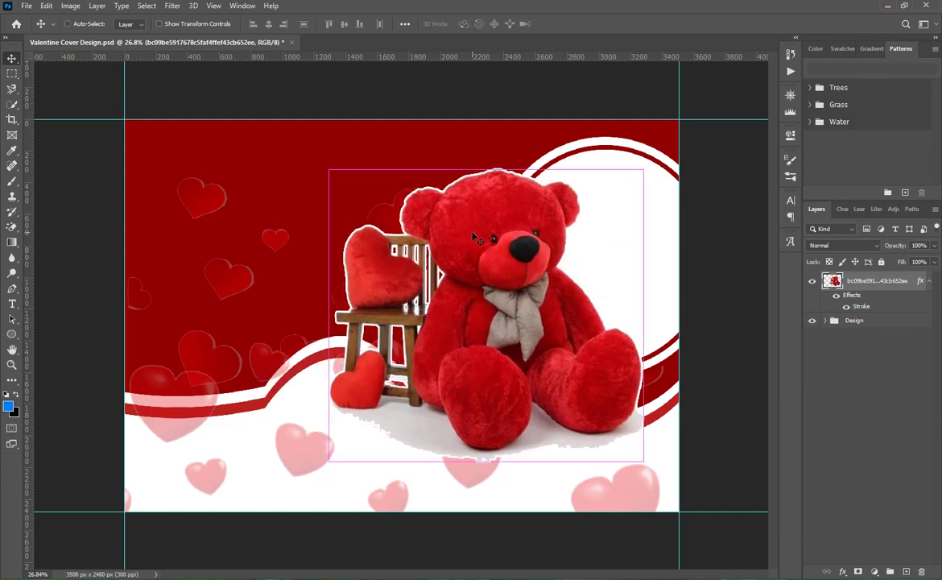
{"action": "key", "text": "ctrl+t"}
{"action": "left_click_drag", "start_coordinate": [641, 167], "coordinate": [505, 261]}
{"action": "left_click_drag", "start_coordinate": [494, 301], "coordinate": [683, 261]}
Flip the teddy bear horizontally, move it up inside the ringed circle and apply the transformation
{"action": "right_click", "coordinate": [625, 307]}
{"action": "left_click", "coordinate": [673, 507]}
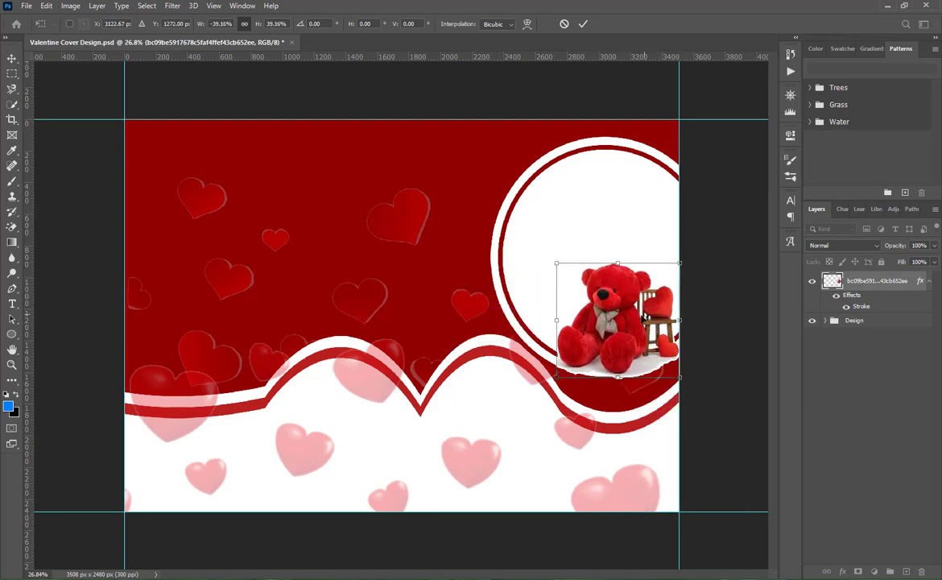
{"action": "left_click_drag", "start_coordinate": [646, 313], "coordinate": [639, 293]}
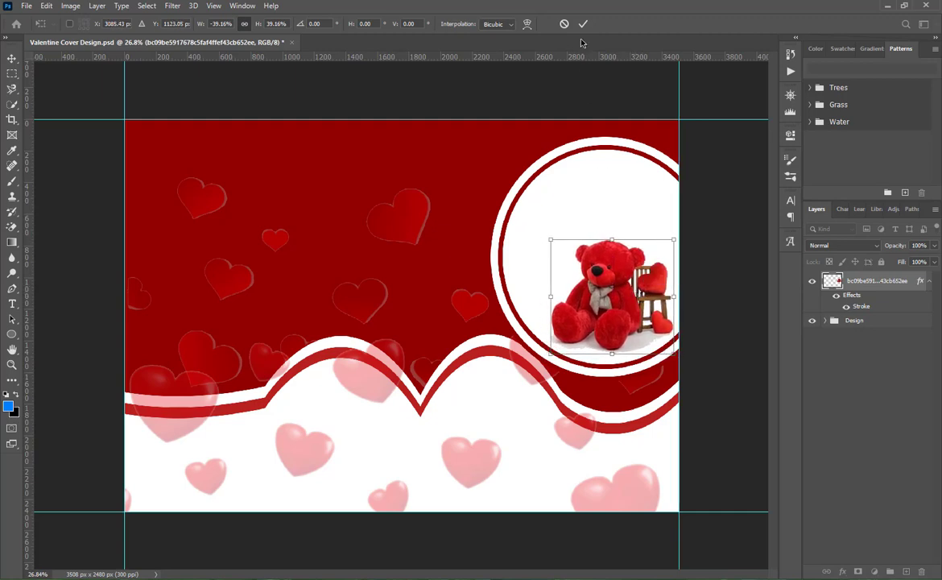
{"action": "left_click", "coordinate": [580, 24]}
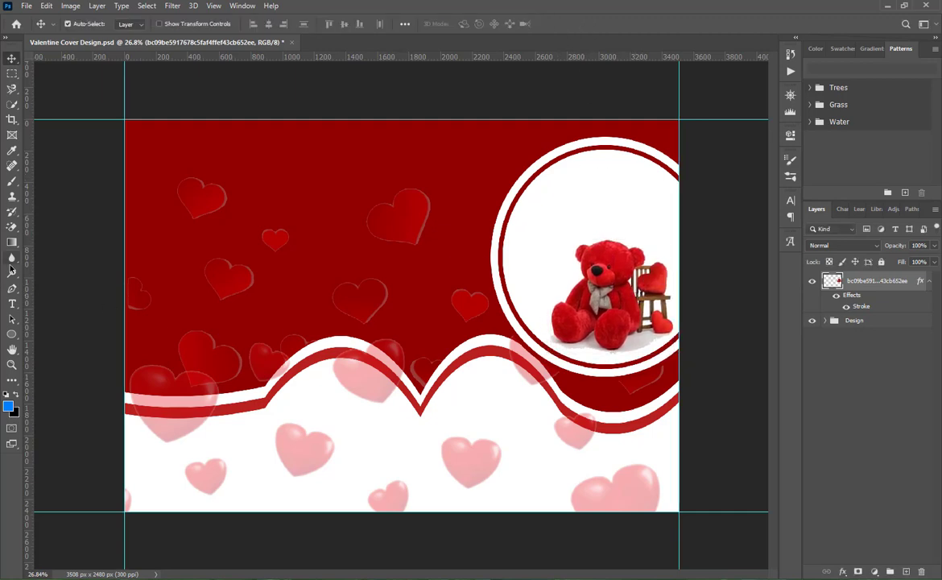
Erase the leftover grey floor under the teddy bear and chair with the Magic Eraser
{"action": "left_click", "coordinate": [12, 226]}
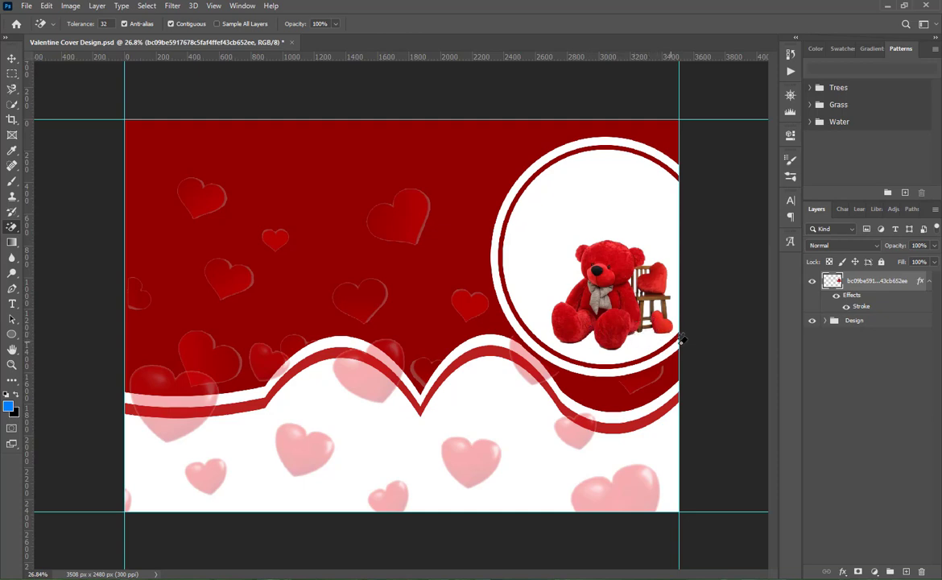
{"action": "left_click", "coordinate": [12, 58]}
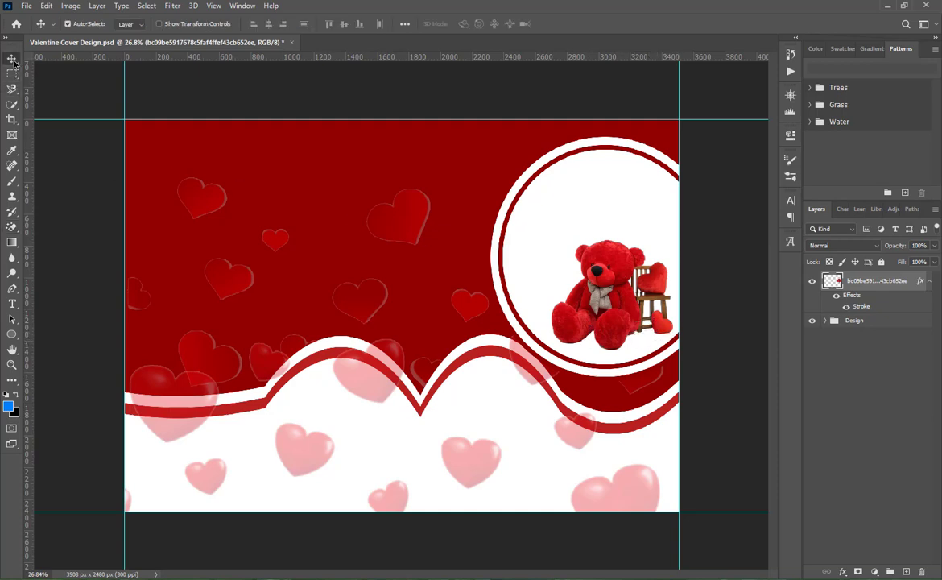
Add a Drop Shadow effect to the teddy bear layer and set the shadow size to 27 px
{"action": "right_click", "coordinate": [860, 280]}
{"action": "left_click", "coordinate": [684, 90]}
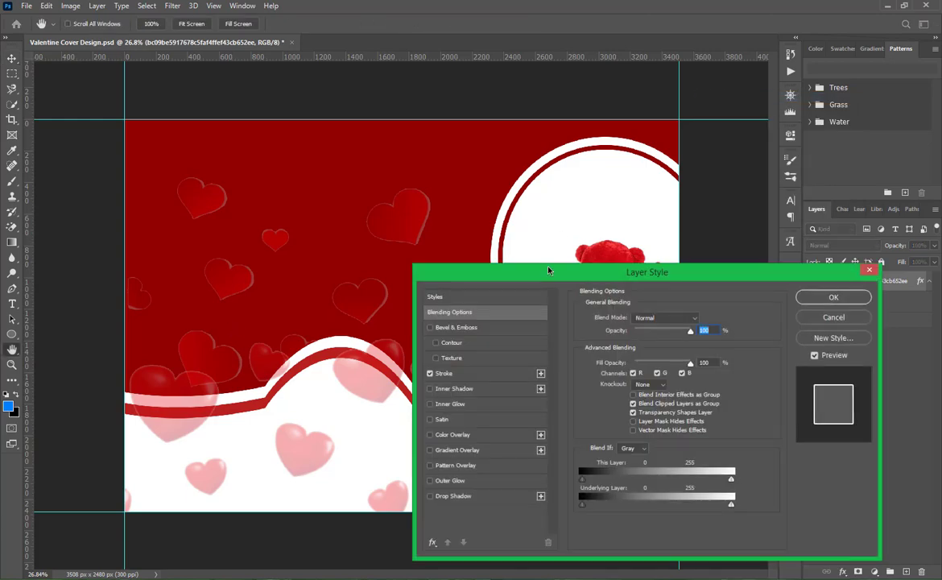
{"action": "left_click_drag", "start_coordinate": [548, 270], "coordinate": [206, 206]}
{"action": "left_click", "coordinate": [111, 431]}
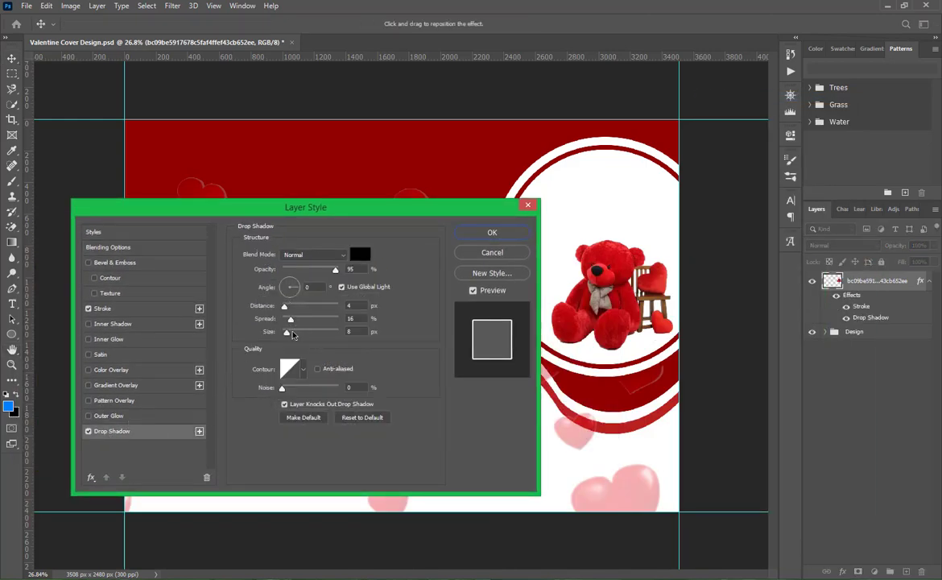
{"action": "left_click_drag", "start_coordinate": [287, 333], "coordinate": [292, 337]}
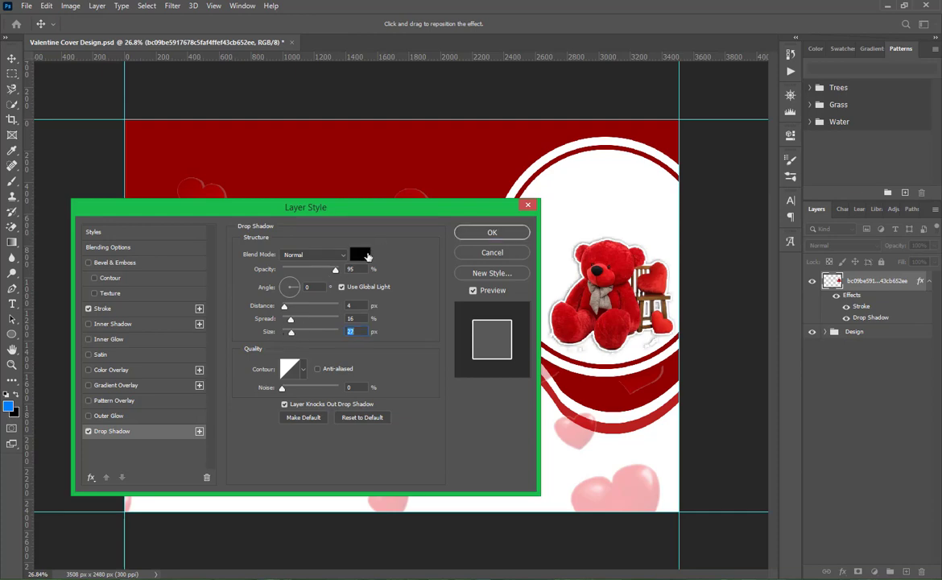
{"action": "left_click", "coordinate": [360, 254]}
{"action": "left_click_drag", "start_coordinate": [569, 353], "coordinate": [541, 395]}
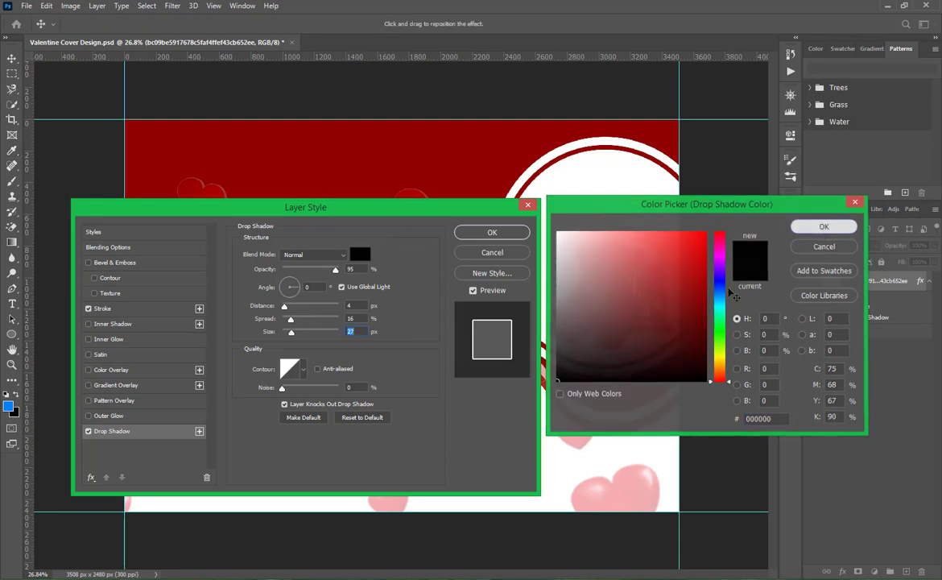
{"action": "left_click", "coordinate": [810, 247]}
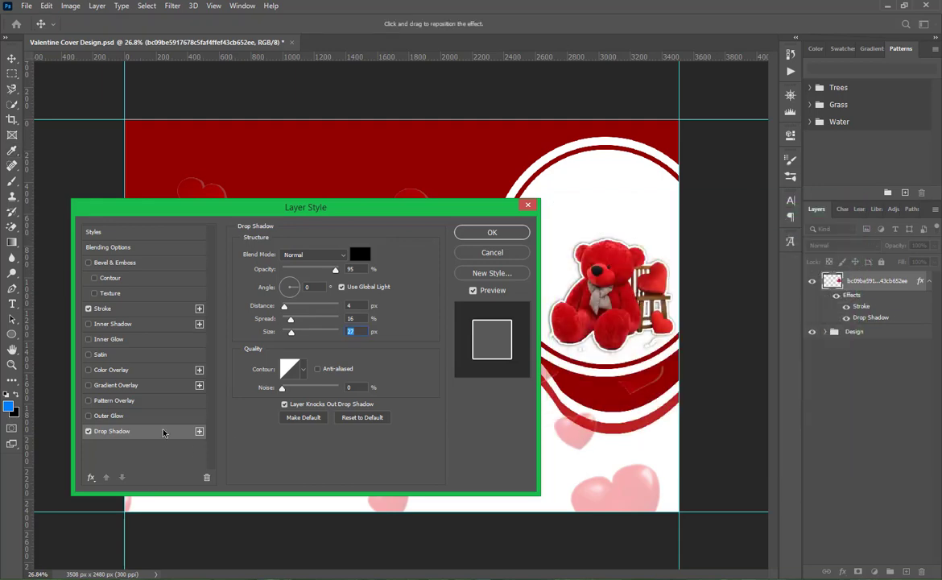
Confirm the teddy bear's layer effects, collapse its effects list and save the document
{"action": "left_click", "coordinate": [492, 232]}
{"action": "left_click", "coordinate": [859, 477]}
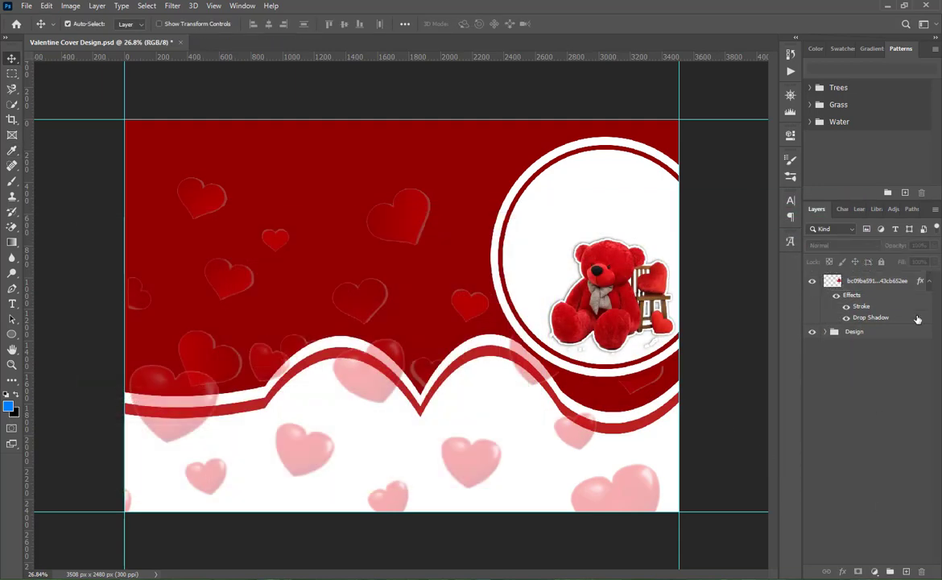
{"action": "left_click", "coordinate": [930, 282]}
{"action": "key", "text": "ctrl+s"}
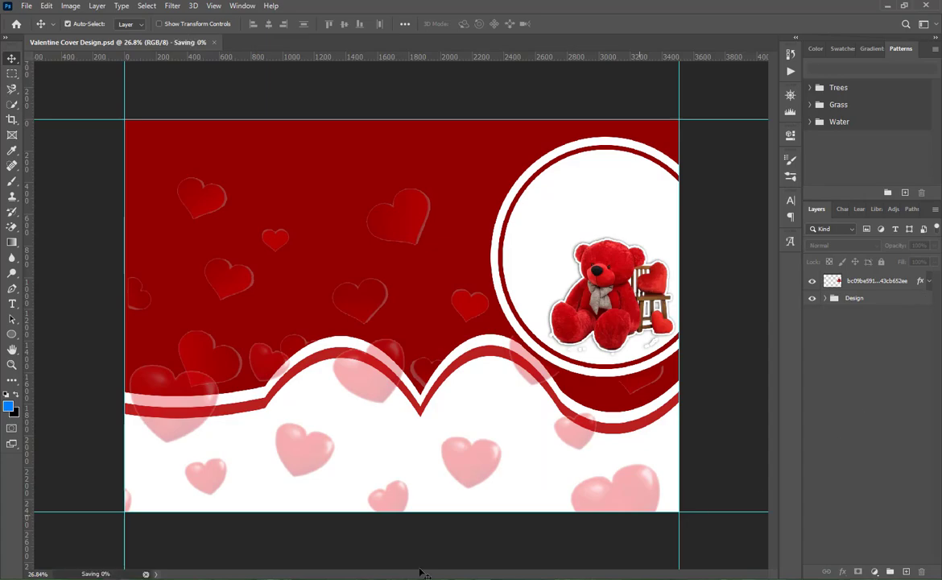
{"action": "key", "text": "alt+Tab"}
{"action": "left_click_drag", "start_coordinate": [449, 119], "coordinate": [494, 326]}
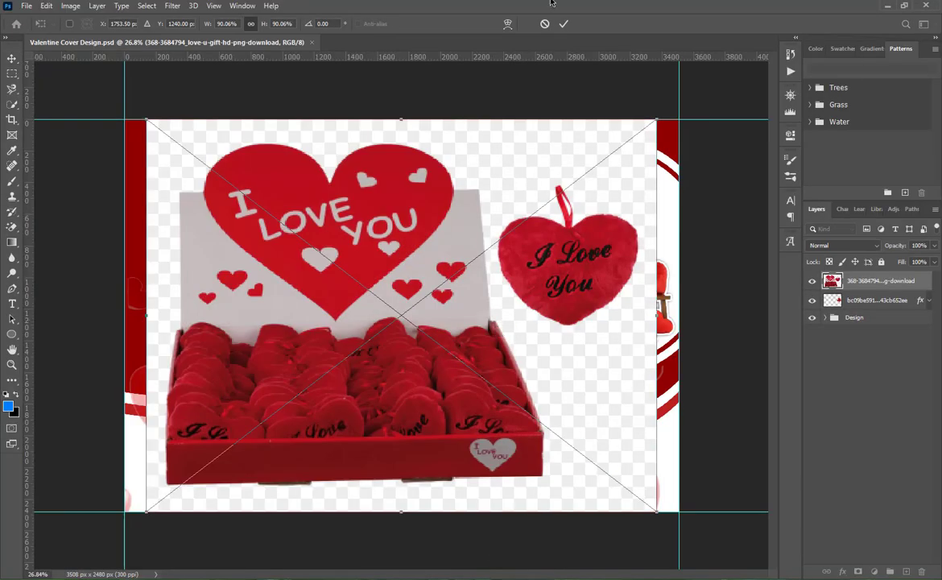
{"action": "left_click", "coordinate": [563, 23]}
Rasterize the gift box image and erase its checkered background with the Magic Eraser
{"action": "left_click", "coordinate": [12, 228]}
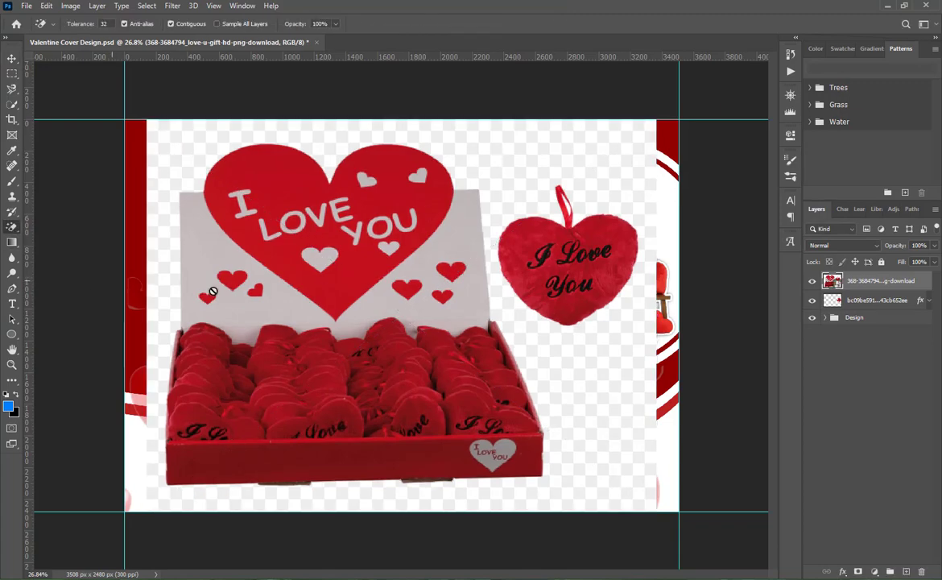
{"action": "left_click", "coordinate": [159, 249]}
{"action": "key", "text": "Return"}
{"action": "left_click", "coordinate": [525, 328]}
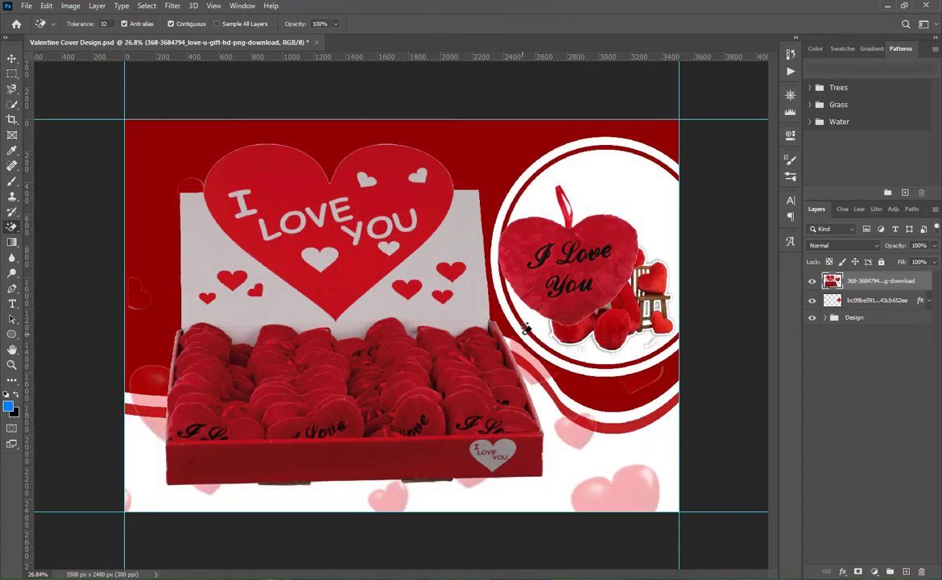
Scale the gift box image to about 38.67% and position it inside the ringed circle, behind the teddy bear
{"action": "left_click", "coordinate": [12, 58]}
{"action": "key", "text": "ctrl+t"}
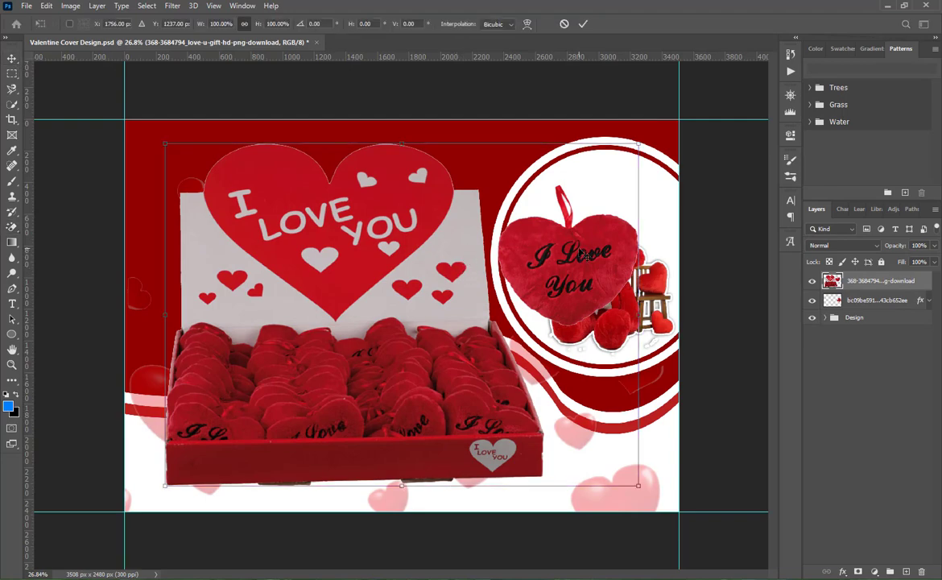
{"action": "left_click_drag", "start_coordinate": [633, 141], "coordinate": [473, 263]}
{"action": "left_click_drag", "start_coordinate": [398, 320], "coordinate": [608, 221]}
{"action": "left_click_drag", "start_coordinate": [548, 272], "coordinate": [508, 292]}
{"action": "left_click_drag", "start_coordinate": [584, 242], "coordinate": [594, 251]}
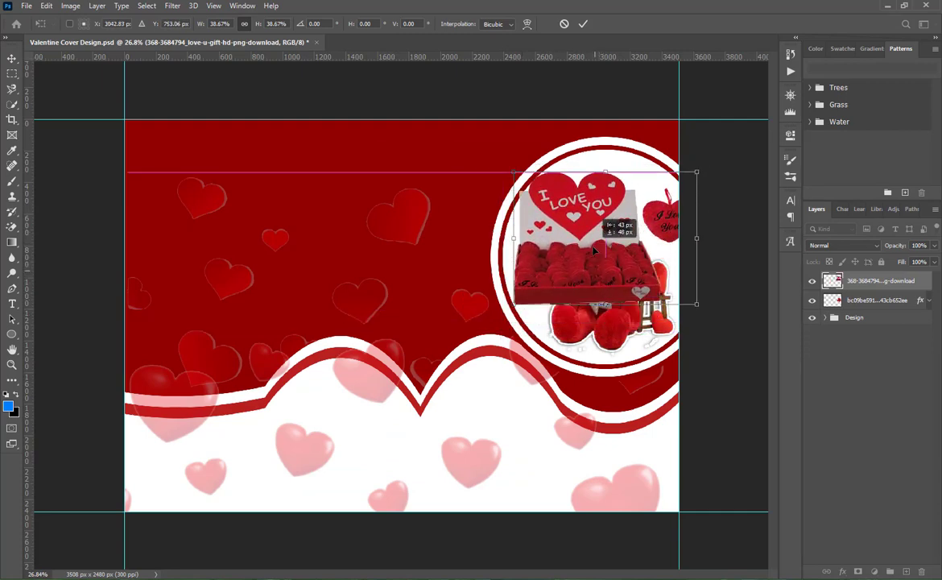
{"action": "left_click", "coordinate": [583, 23]}
{"action": "left_click_drag", "start_coordinate": [887, 274], "coordinate": [873, 307]}
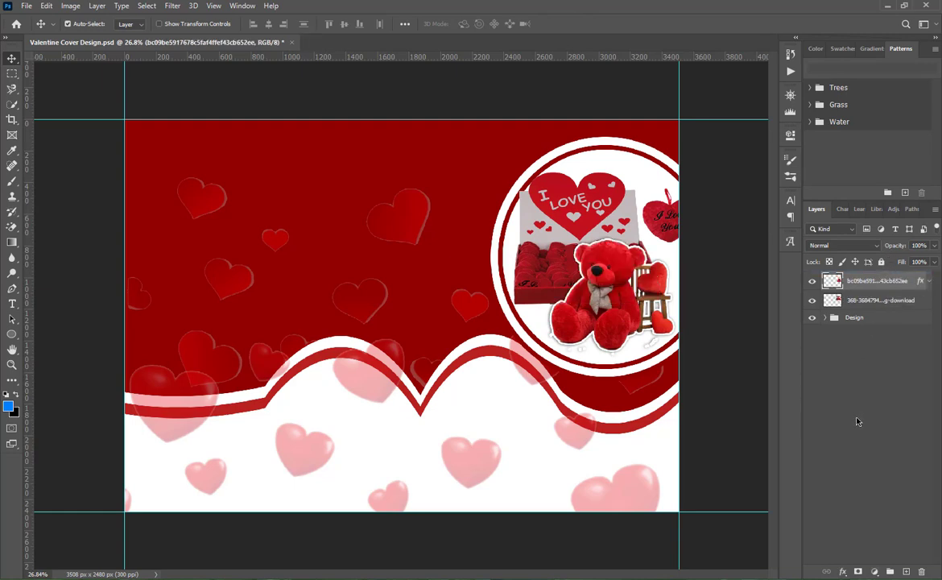
{"action": "left_click_drag", "start_coordinate": [556, 287], "coordinate": [566, 306]}
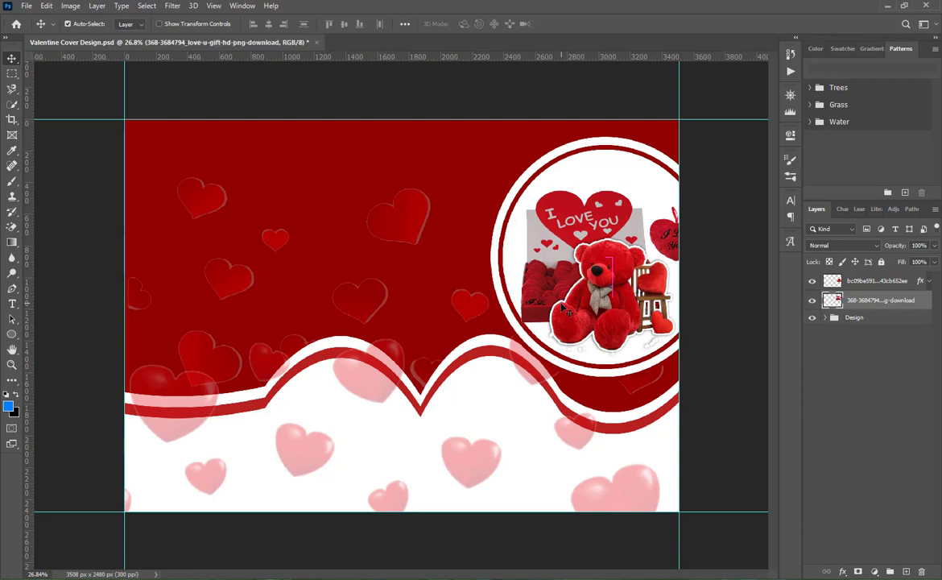
{"action": "left_click", "coordinate": [825, 318]}
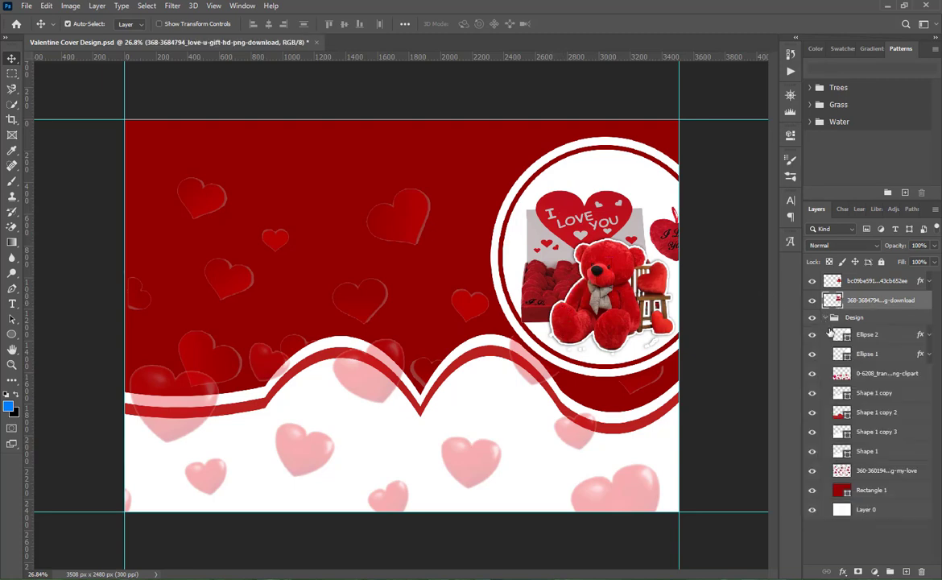
{"action": "left_click", "coordinate": [867, 354]}
{"action": "left_click", "coordinate": [875, 296], "text": "shift"}
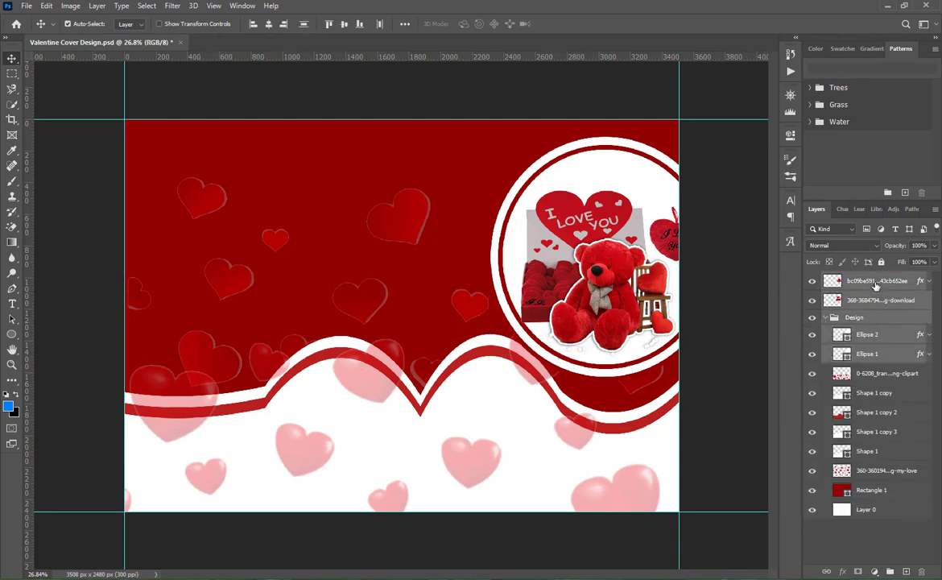
{"action": "left_click_drag", "start_coordinate": [650, 277], "coordinate": [634, 276]}
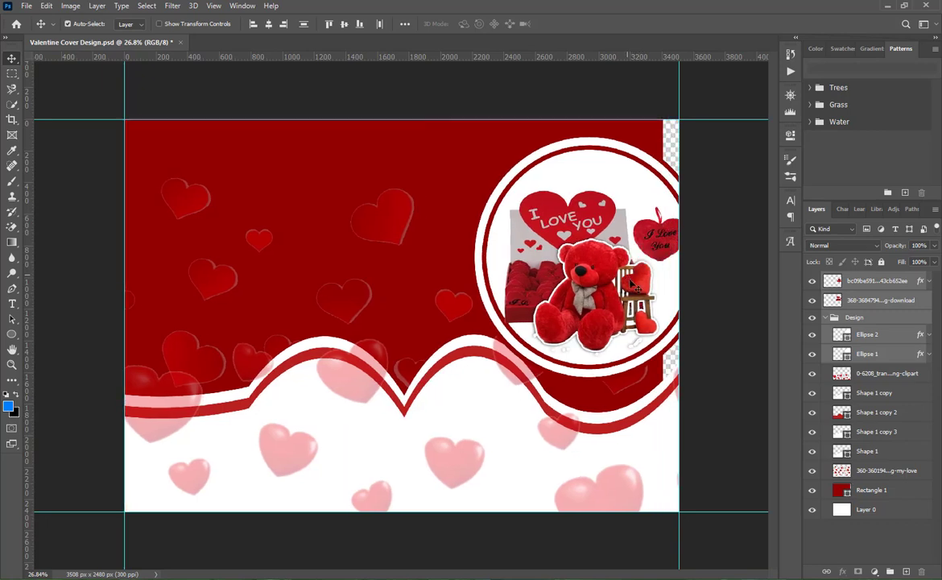
{"action": "key", "text": "ctrl+z"}
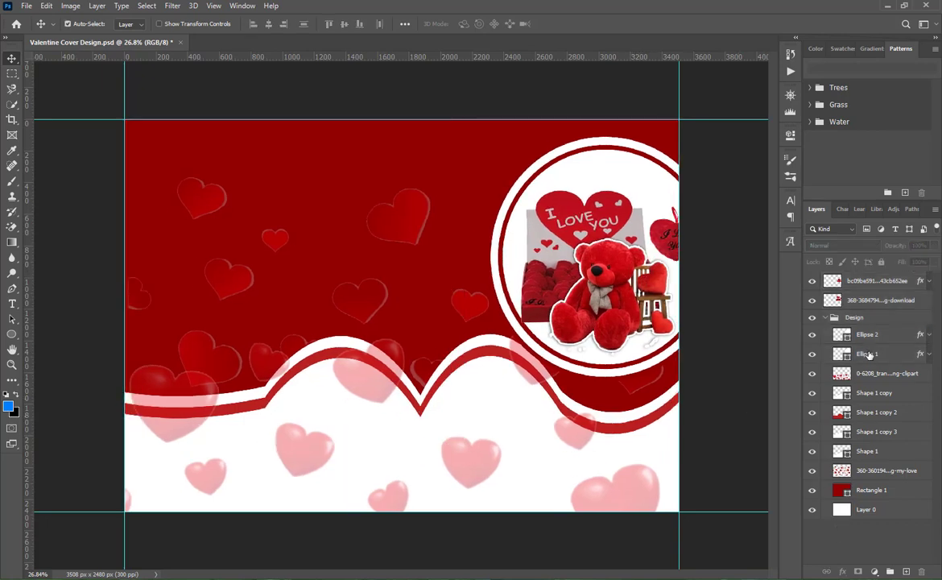
Move the Ellipse 1 and Ellipse 2 layers out of the Design group to just above it, and collapse the group
{"action": "left_click", "coordinate": [869, 355]}
{"action": "left_click", "coordinate": [867, 336], "text": "shift"}
{"action": "left_click_drag", "start_coordinate": [867, 336], "coordinate": [835, 325]}
{"action": "left_click", "coordinate": [828, 355]}
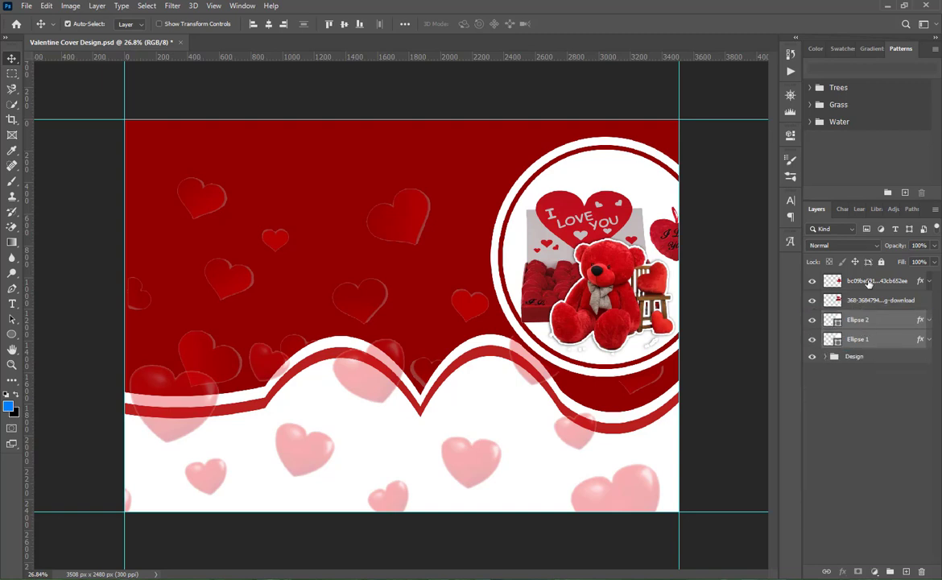
Scale both ellipses, the gift box and the teddy bear together to about 88.94% and align them with the canvas's right edge
{"action": "left_click", "coordinate": [843, 337]}
{"action": "left_click", "coordinate": [857, 300], "text": "shift"}
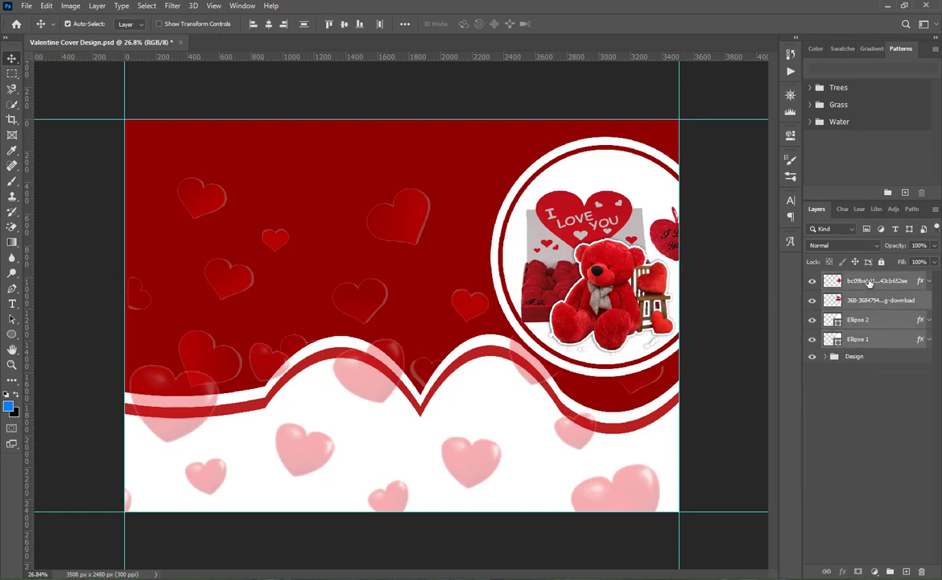
{"action": "key", "text": "ctrl+t"}
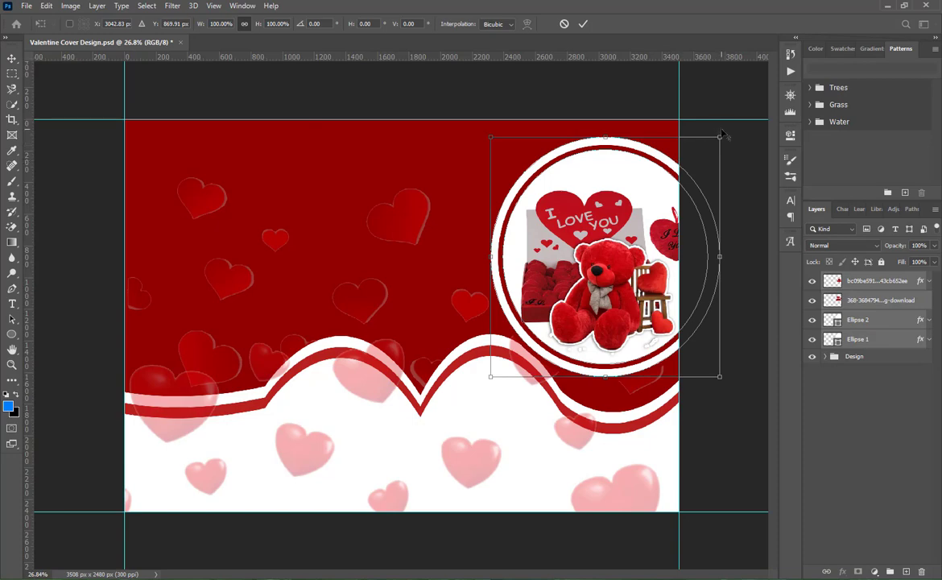
{"action": "left_click_drag", "start_coordinate": [722, 133], "coordinate": [698, 161]}
{"action": "mouse_move", "coordinate": [596, 295]}
{"action": "left_mouse_down"}
{"action": "mouse_move", "coordinate": [582, 271]}
{"action": "mouse_move", "coordinate": [589, 304]}
{"action": "mouse_move", "coordinate": [583, 291]}
{"action": "left_mouse_up"}
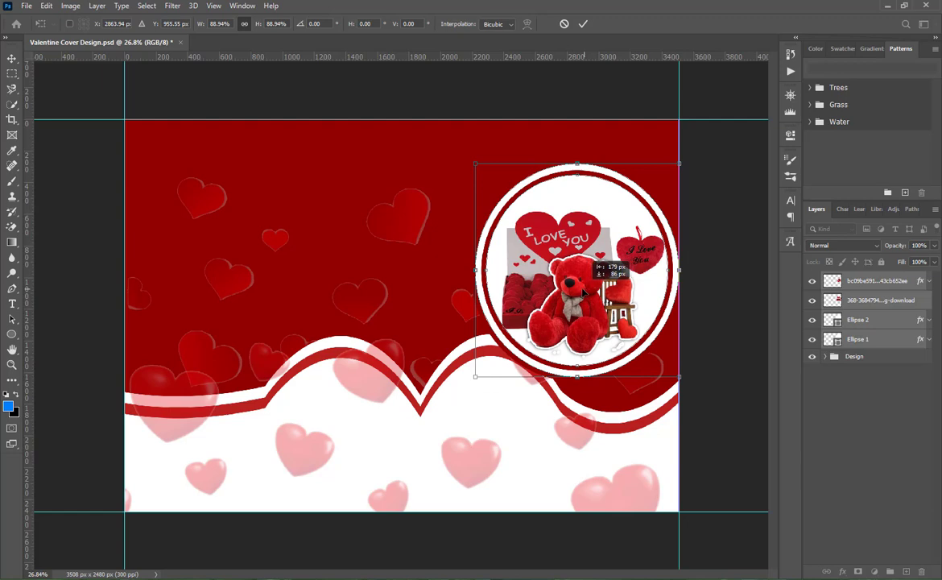
{"action": "left_click", "coordinate": [583, 24]}
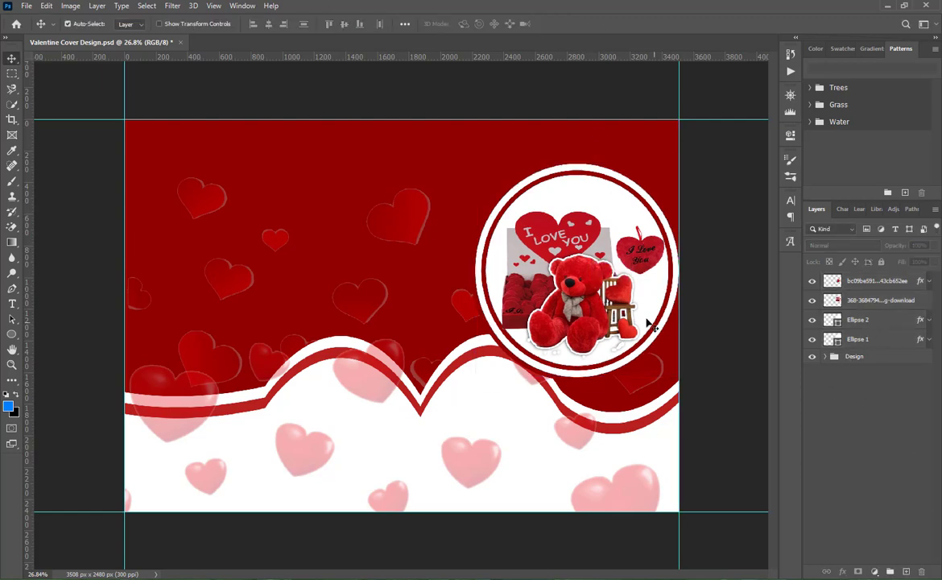
Scale the teddy bear down slightly, and shift it and the gift box a little right and down inside the circle
{"action": "left_click", "coordinate": [588, 300]}
{"action": "key", "text": "ctrl+t"}
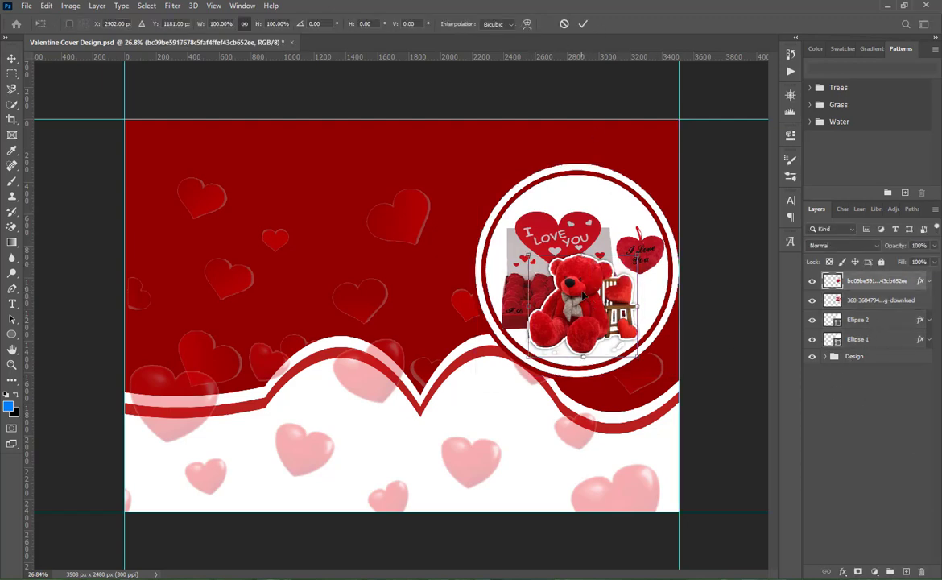
{"action": "left_click_drag", "start_coordinate": [637, 256], "coordinate": [629, 263]}
{"action": "left_click_drag", "start_coordinate": [585, 298], "coordinate": [592, 307]}
{"action": "left_click", "coordinate": [583, 24]}
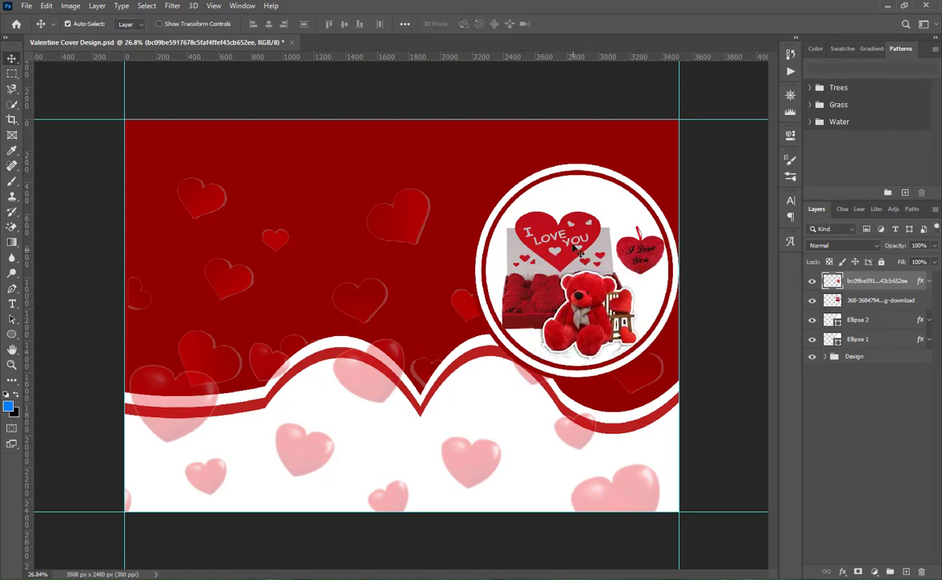
{"action": "left_click_drag", "start_coordinate": [571, 249], "coordinate": [579, 254]}
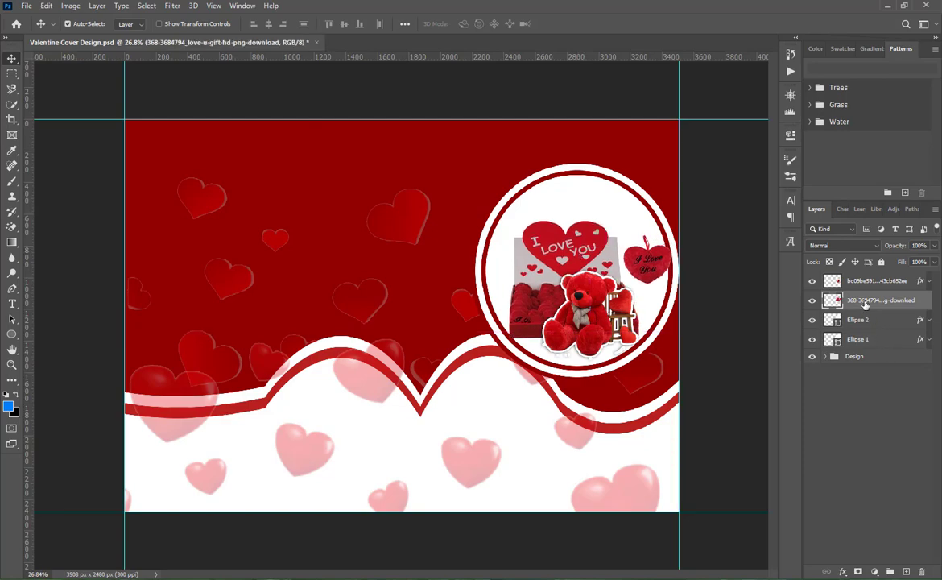
Clip the gift box layer to the Ellipse 2 circle and save the document
{"action": "right_click", "coordinate": [866, 304]}
{"action": "left_click", "coordinate": [745, 306]}
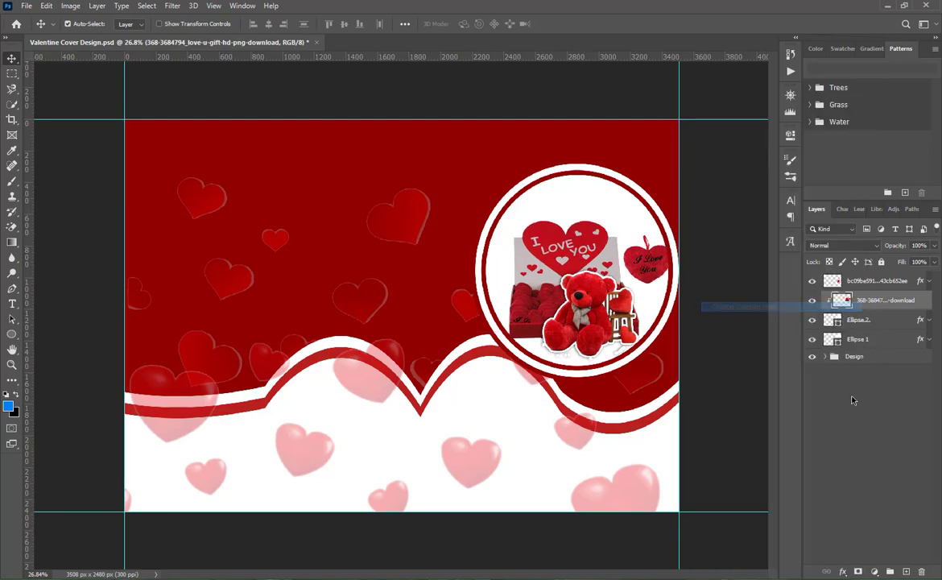
{"action": "left_click", "coordinate": [931, 459]}
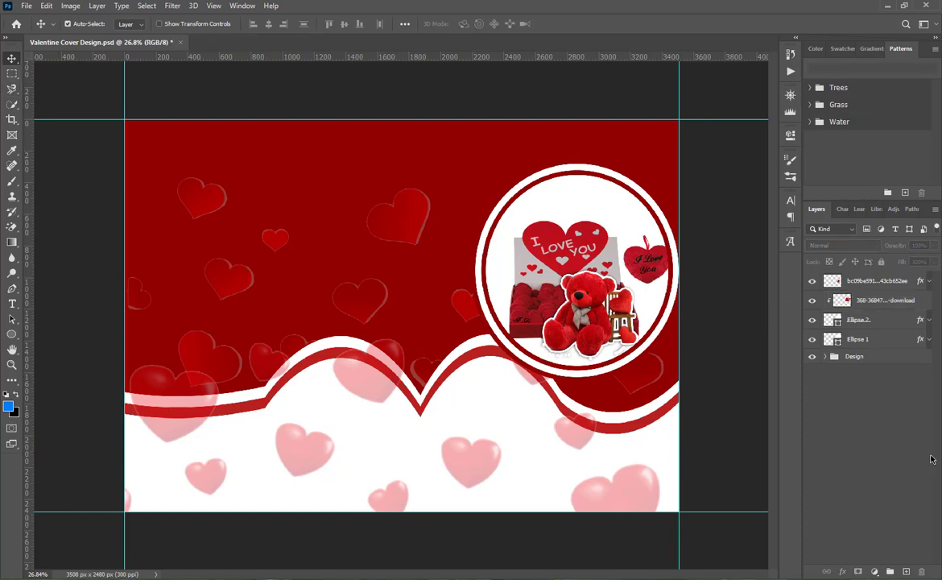
{"action": "key", "text": "ctrl+s"}
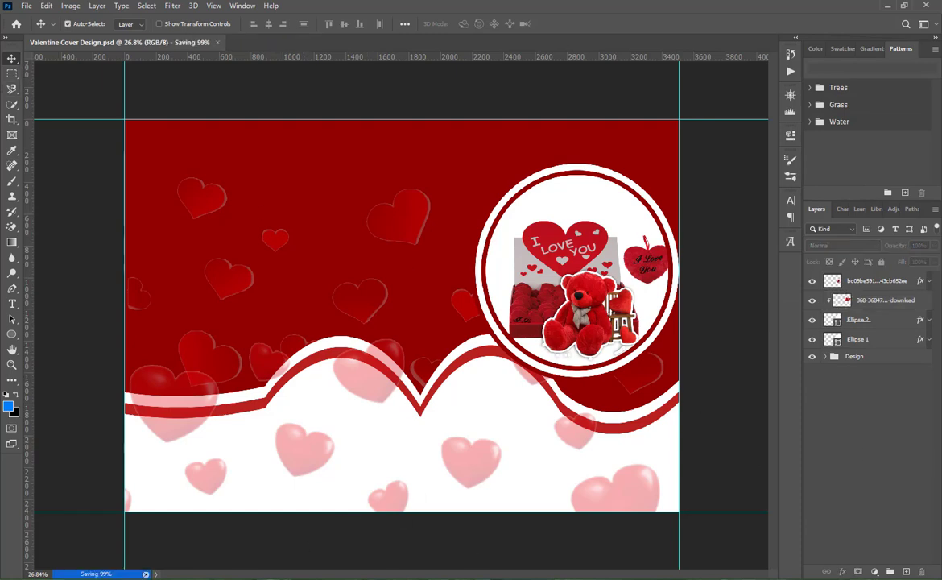
Place the formylove-logo image from the File Explorer folder and scale it to fit inside the circle above the gift box
{"action": "key", "text": "alt+Tab"}
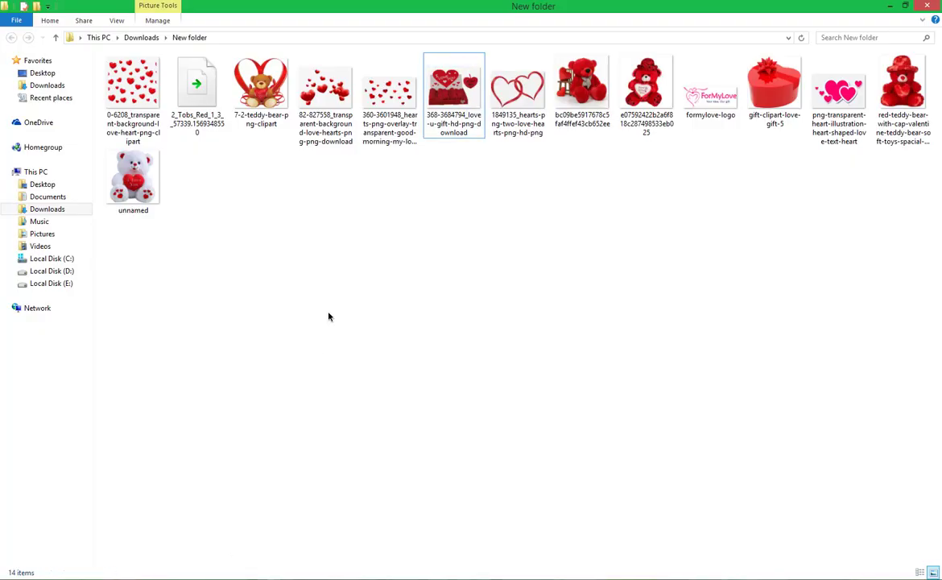
{"action": "right_click", "coordinate": [328, 315]}
{"action": "left_click", "coordinate": [349, 358]}
{"action": "left_click_drag", "start_coordinate": [710, 95], "coordinate": [379, 252]}
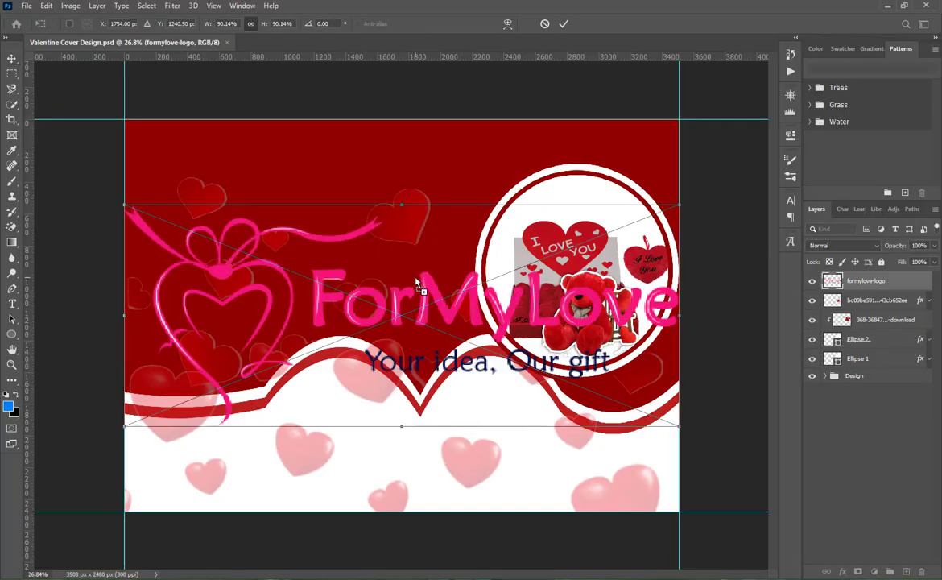
{"action": "left_click_drag", "start_coordinate": [672, 201], "coordinate": [624, 207]}
{"action": "left_click", "coordinate": [564, 23]}
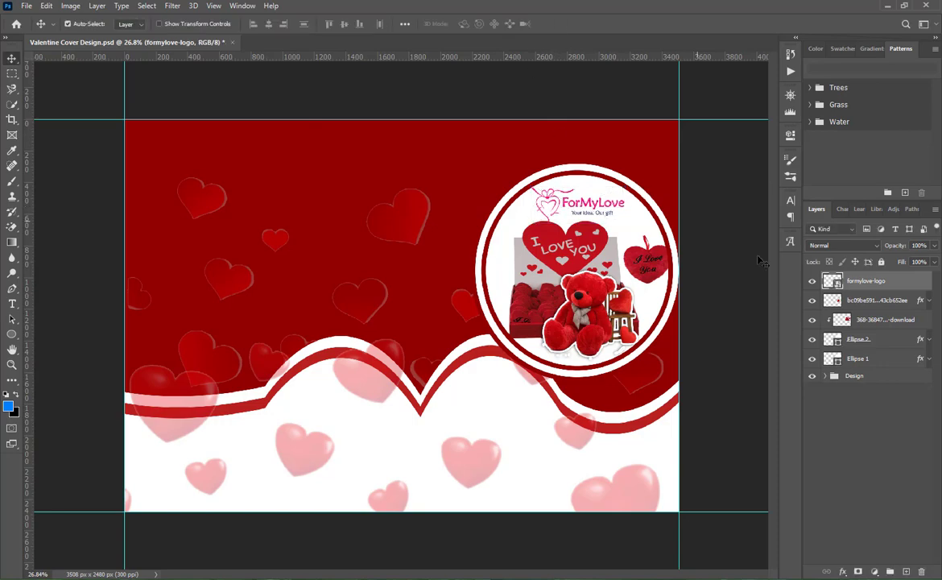
Add a Drop Shadow effect with 95% opacity and 27 px size to the formylove-logo layer
{"action": "right_click", "coordinate": [883, 281]}
{"action": "left_click", "coordinate": [693, 84]}
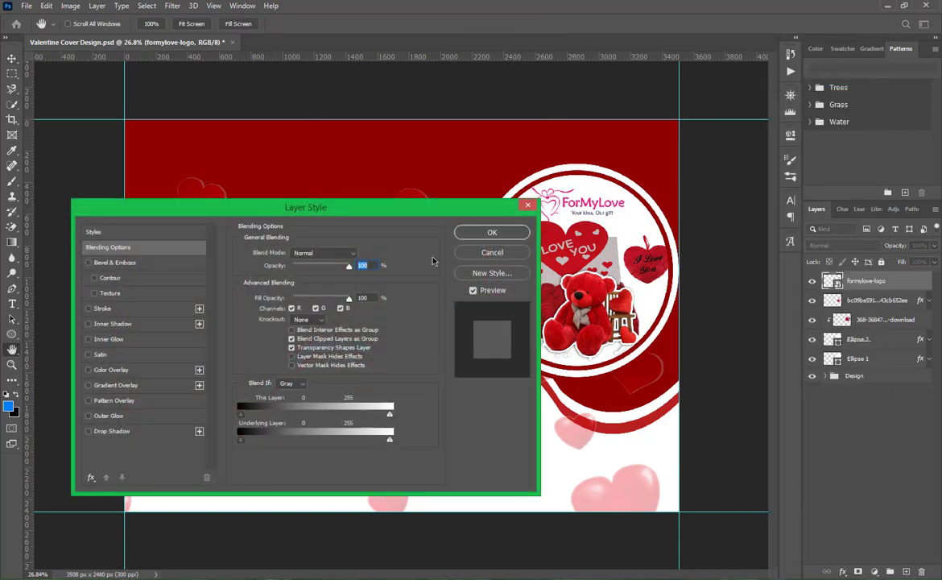
{"action": "left_click", "coordinate": [117, 430]}
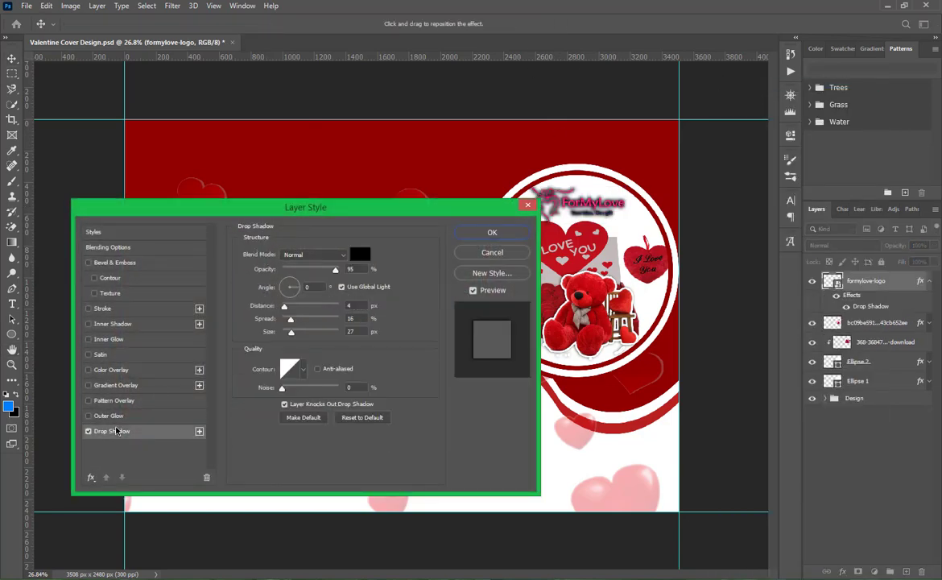
{"action": "left_click", "coordinate": [492, 232]}
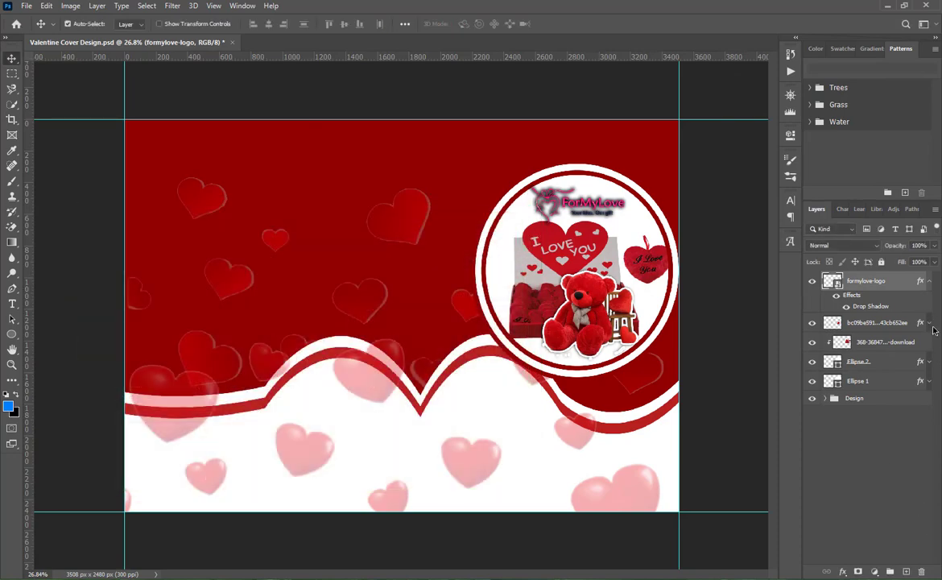
{"action": "left_click", "coordinate": [931, 281]}
{"action": "left_click", "coordinate": [814, 402]}
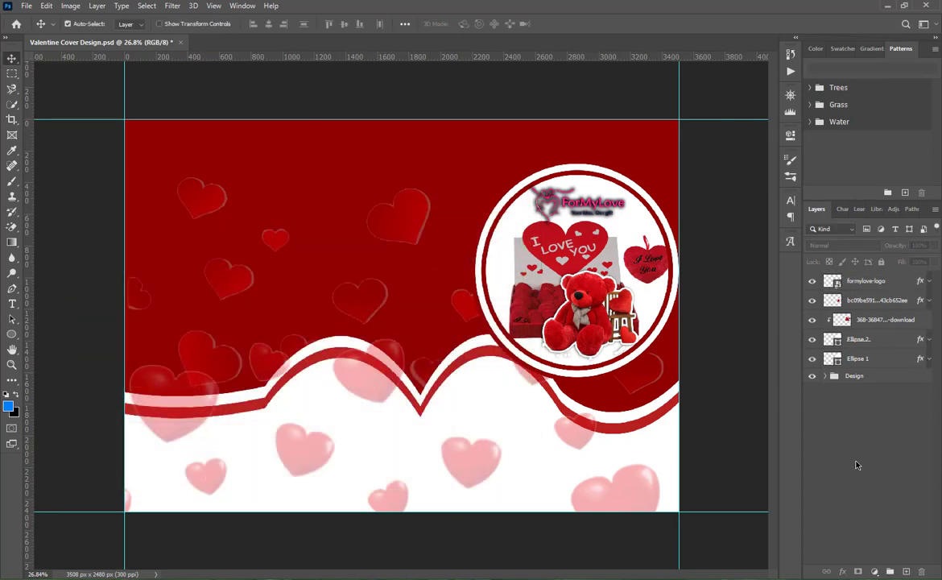
Group the layers from Ellipse 1 up to formylove-logo into a new layer group above the Design group
{"action": "left_click", "coordinate": [863, 359]}
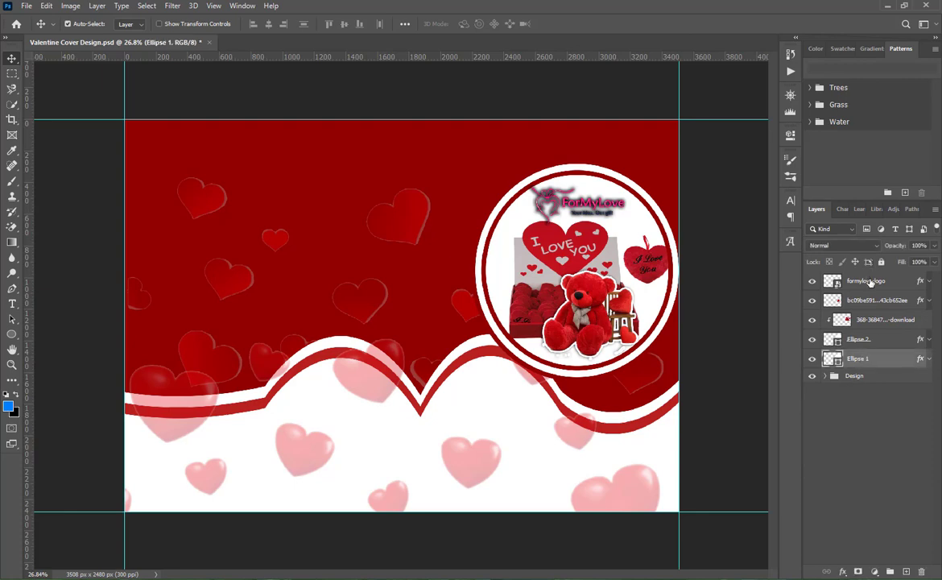
{"action": "left_click", "coordinate": [863, 402]}
{"action": "left_click", "coordinate": [889, 569]}
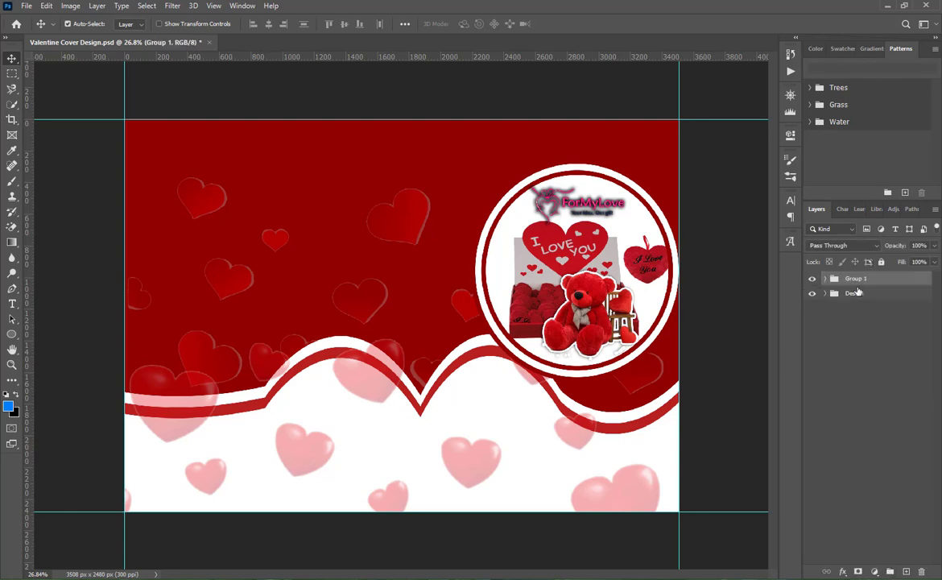
{"action": "left_click", "coordinate": [854, 419]}
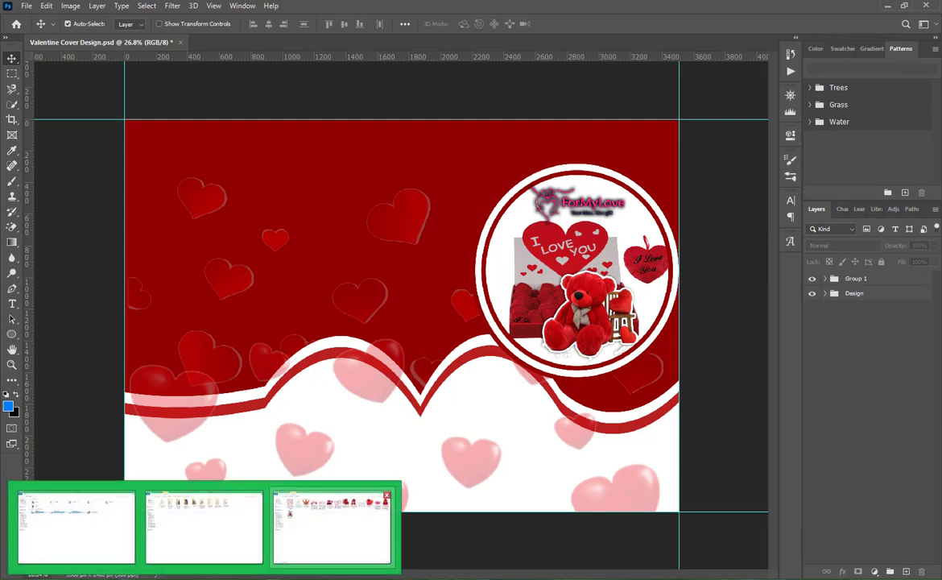
Place the 7-2-teddy-bear-png-clipart image from the File Explorer folder, scaled to 8%, at the cover's bottom edge below the ringed circle
{"action": "left_click", "coordinate": [331, 523]}
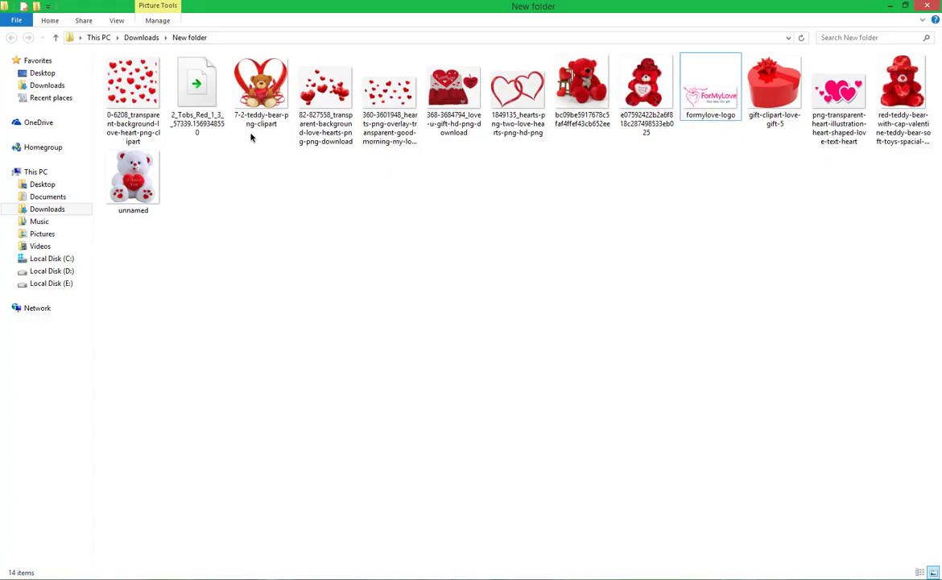
{"action": "left_click_drag", "start_coordinate": [256, 121], "coordinate": [324, 279]}
{"action": "left_click_drag", "start_coordinate": [603, 113], "coordinate": [439, 281]}
{"action": "left_click_drag", "start_coordinate": [407, 321], "coordinate": [482, 474]}
{"action": "left_click_drag", "start_coordinate": [519, 431], "coordinate": [568, 380]}
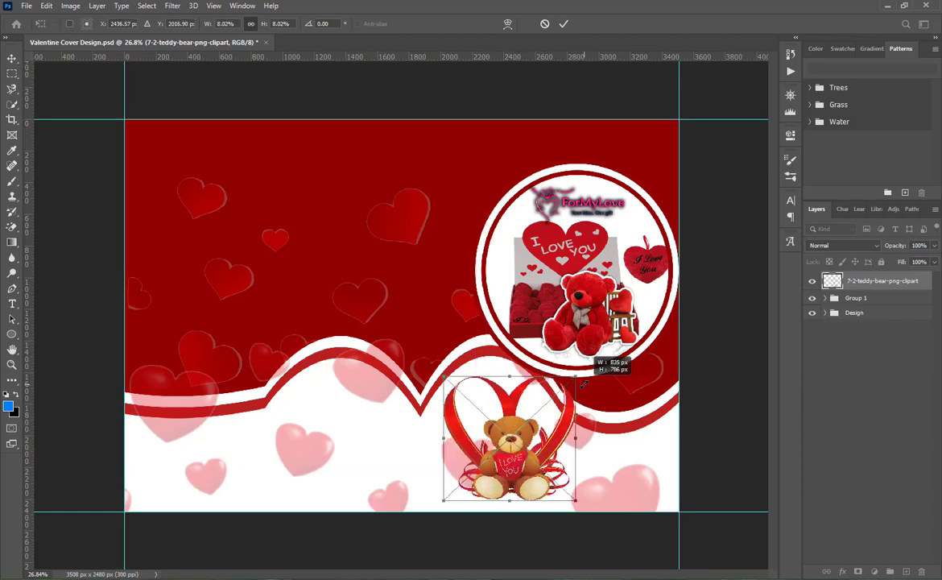
{"action": "left_click_drag", "start_coordinate": [520, 446], "coordinate": [501, 445]}
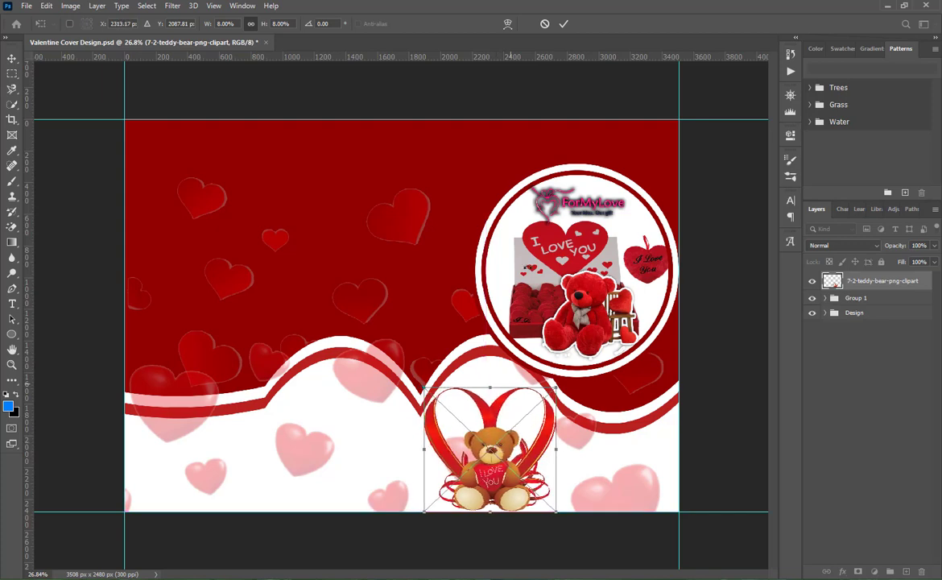
{"action": "left_click", "coordinate": [562, 24]}
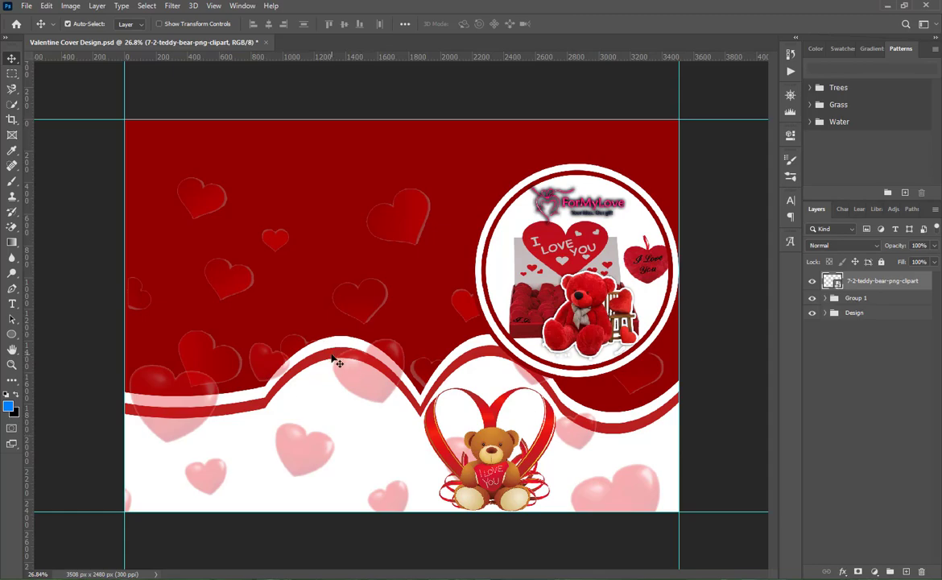
Place the 82-827558 transparent-background love hearts image from the folder and erase its light background with the Magic Eraser, rasterizing the layer
{"action": "key", "text": "alt+Tab"}
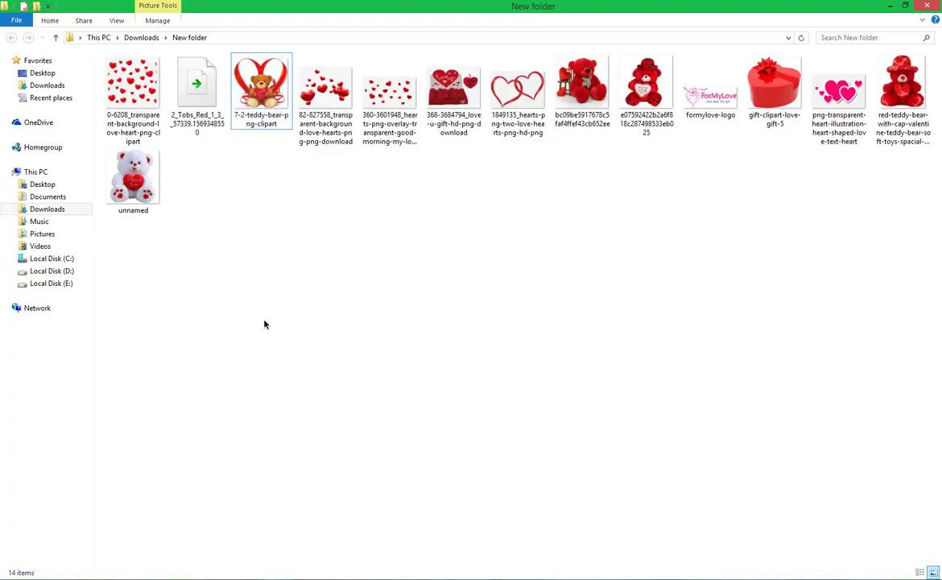
{"action": "left_click_drag", "start_coordinate": [325, 97], "coordinate": [360, 406]}
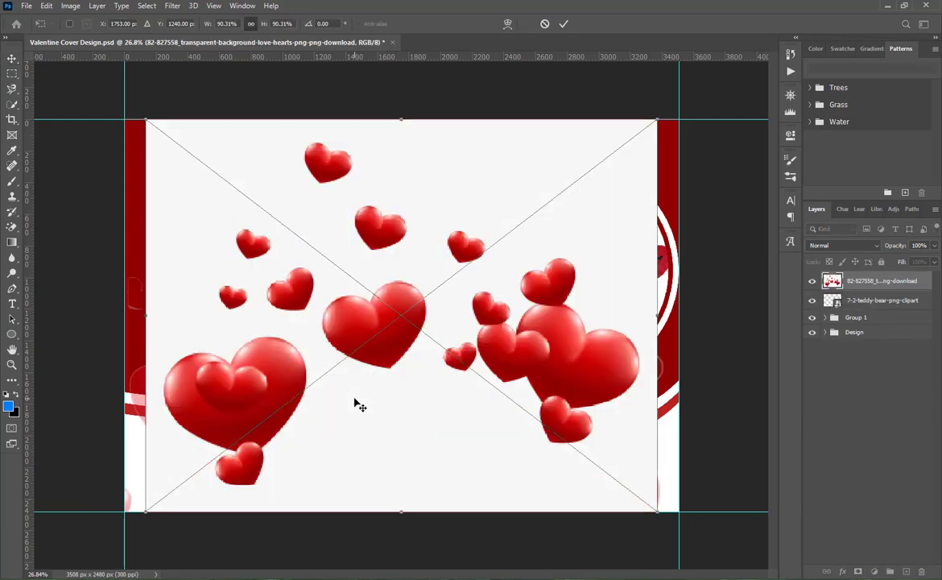
{"action": "left_click", "coordinate": [563, 23]}
{"action": "left_click", "coordinate": [12, 227]}
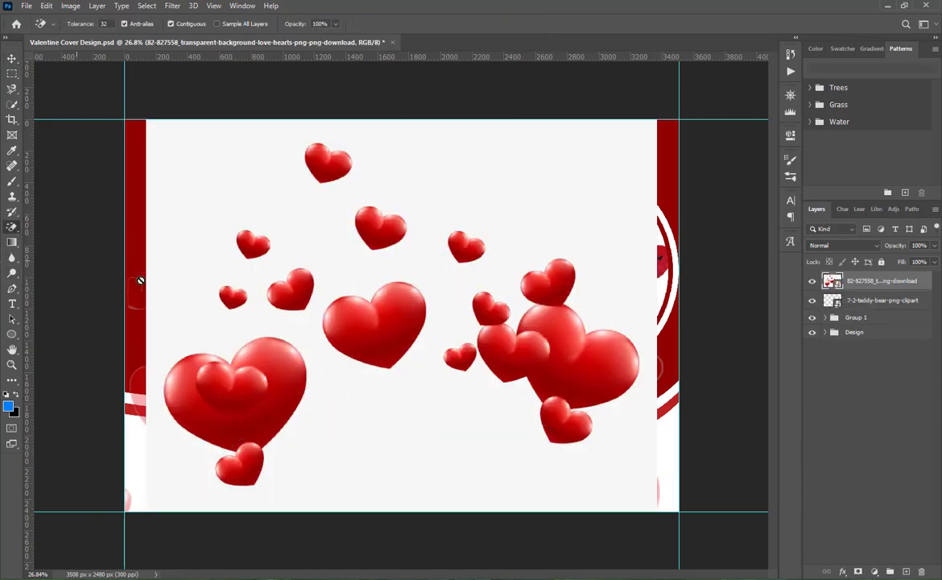
{"action": "left_click", "coordinate": [317, 223]}
{"action": "left_click", "coordinate": [450, 227]}
{"action": "left_click", "coordinate": [218, 245]}
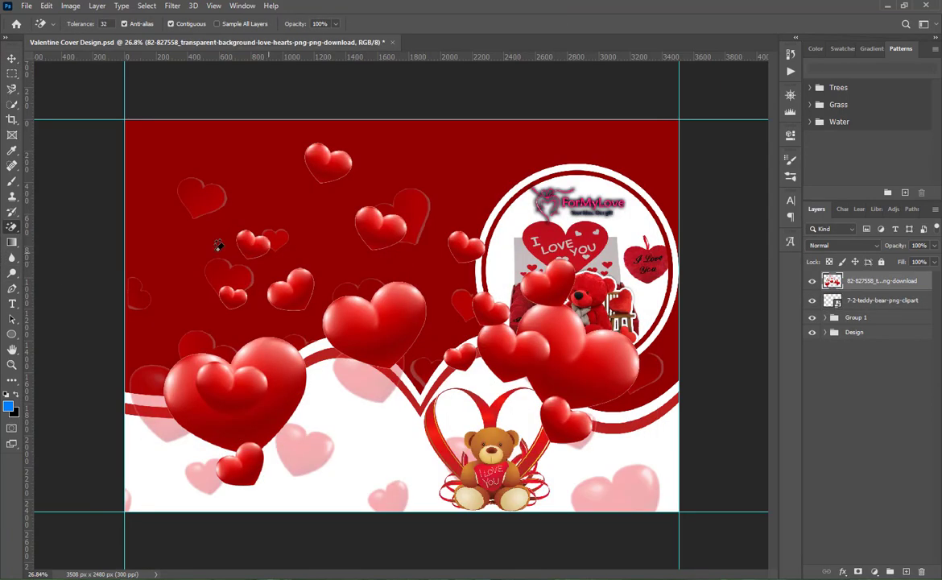
Scale the hearts layer to about 32%, rotate it about -89° and position it along the ringed circle's left edge
{"action": "left_click", "coordinate": [12, 59]}
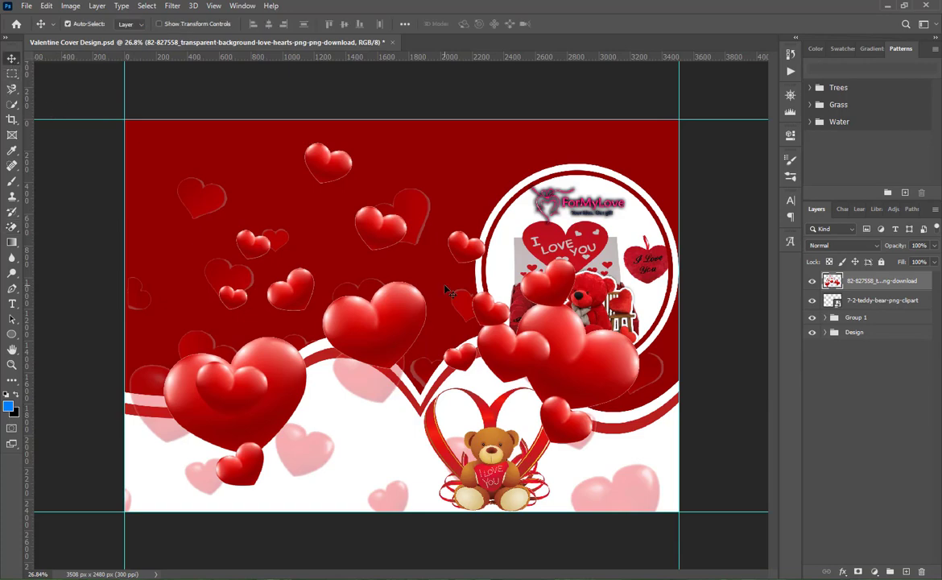
{"action": "key", "text": "ctrl+t"}
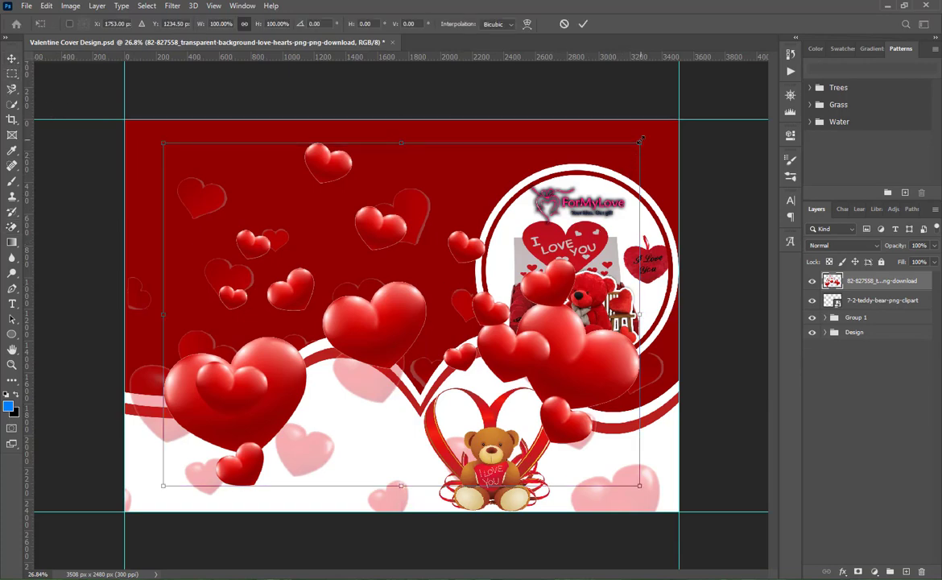
{"action": "left_click_drag", "start_coordinate": [640, 140], "coordinate": [483, 262]}
{"action": "left_click_drag", "start_coordinate": [483, 387], "coordinate": [380, 333]}
{"action": "left_click_drag", "start_coordinate": [475, 291], "coordinate": [530, 194]}
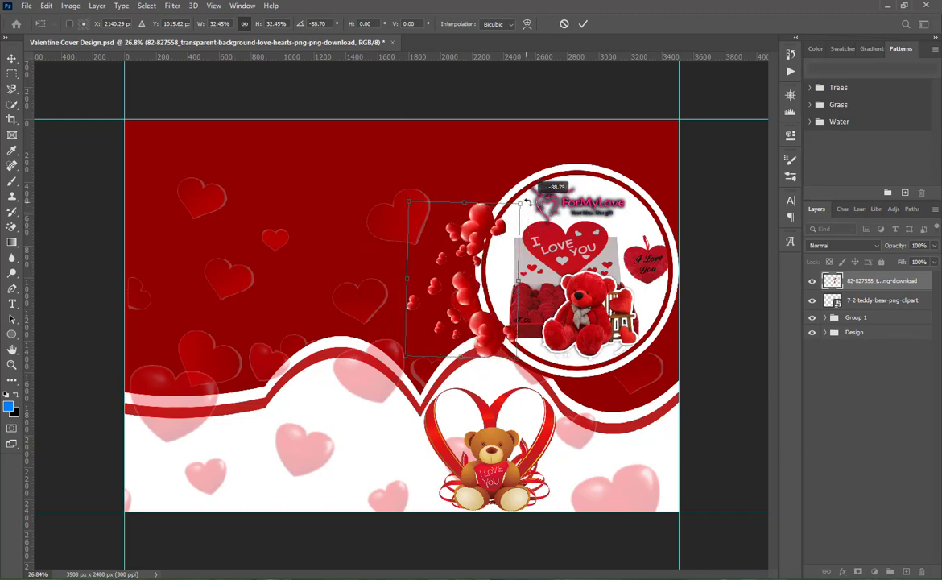
{"action": "mouse_move", "coordinate": [474, 287]}
{"action": "left_mouse_down"}
{"action": "mouse_move", "coordinate": [466, 288]}
{"action": "mouse_move", "coordinate": [466, 273]}
{"action": "left_mouse_up"}
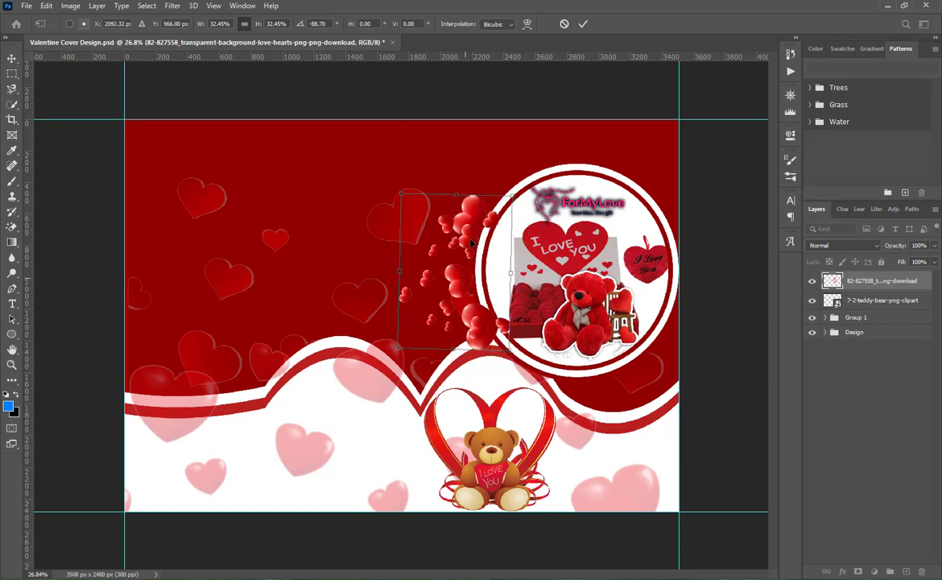
{"action": "left_click", "coordinate": [583, 23]}
Duplicate the hearts layer and rotate the copy clockwise so its hearts follow the upper edge of the ringed circle
{"action": "left_click_drag", "start_coordinate": [464, 227], "coordinate": [509, 174]}
{"action": "key", "text": "ctrl+t"}
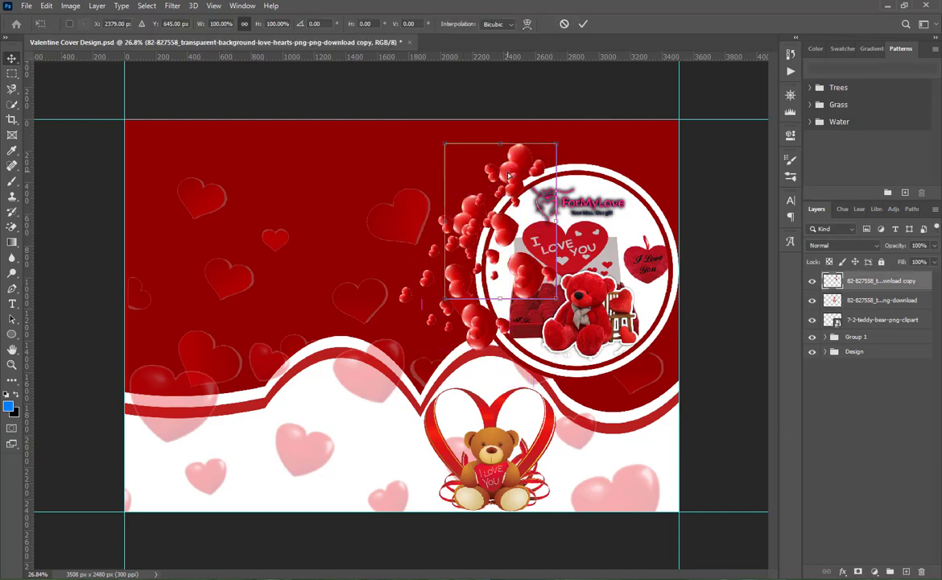
{"action": "left_click_drag", "start_coordinate": [552, 125], "coordinate": [632, 274]}
{"action": "left_click_drag", "start_coordinate": [507, 229], "coordinate": [536, 125]}
{"action": "left_click_drag", "start_coordinate": [649, 150], "coordinate": [640, 162]}
{"action": "left_click_drag", "start_coordinate": [579, 139], "coordinate": [601, 132]}
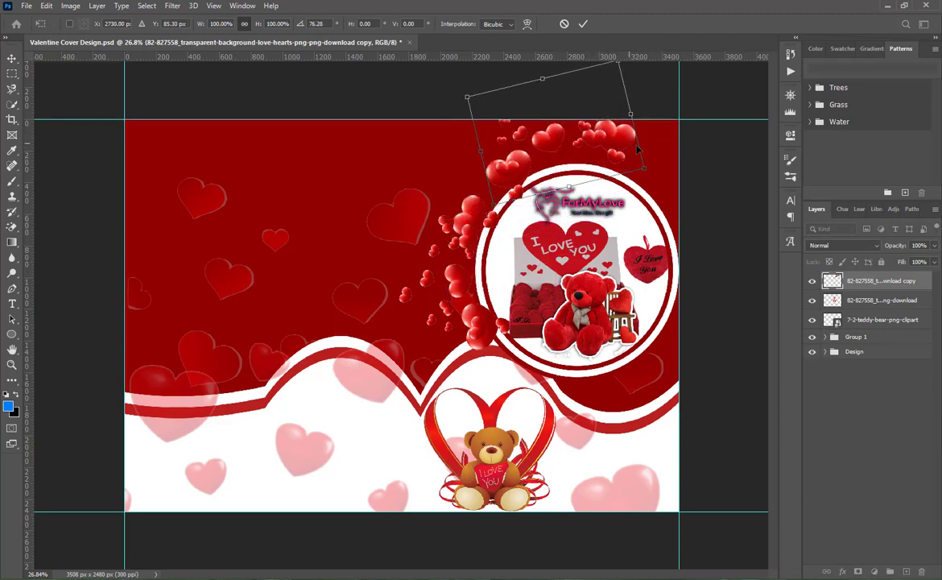
{"action": "mouse_move", "coordinate": [651, 170]}
{"action": "left_mouse_down"}
{"action": "mouse_move", "coordinate": [653, 158]}
{"action": "mouse_move", "coordinate": [653, 174]}
{"action": "left_mouse_up"}
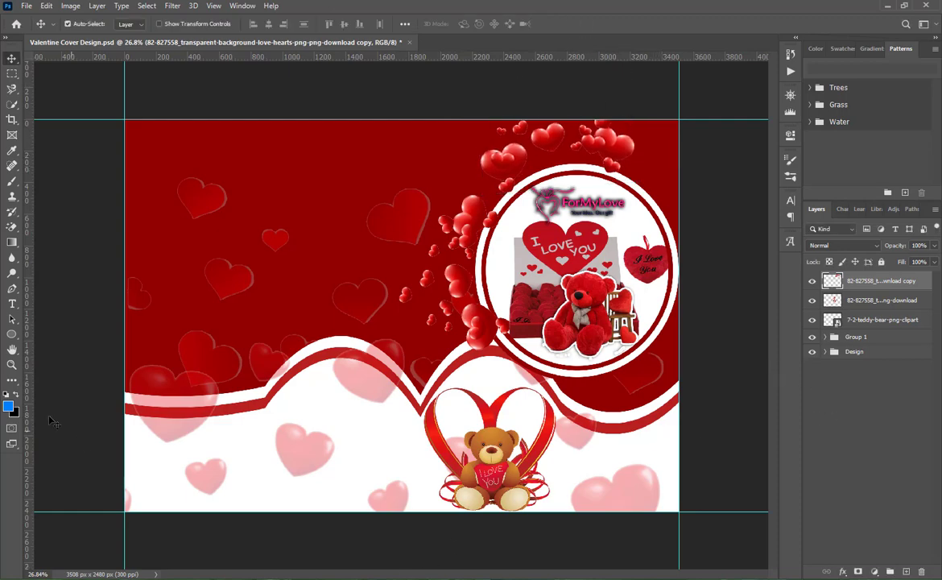
Add the text "Happy" at 40 pt in the FTP - Enjoyinalos font on the upper left of the red background
{"action": "left_click", "coordinate": [12, 303]}
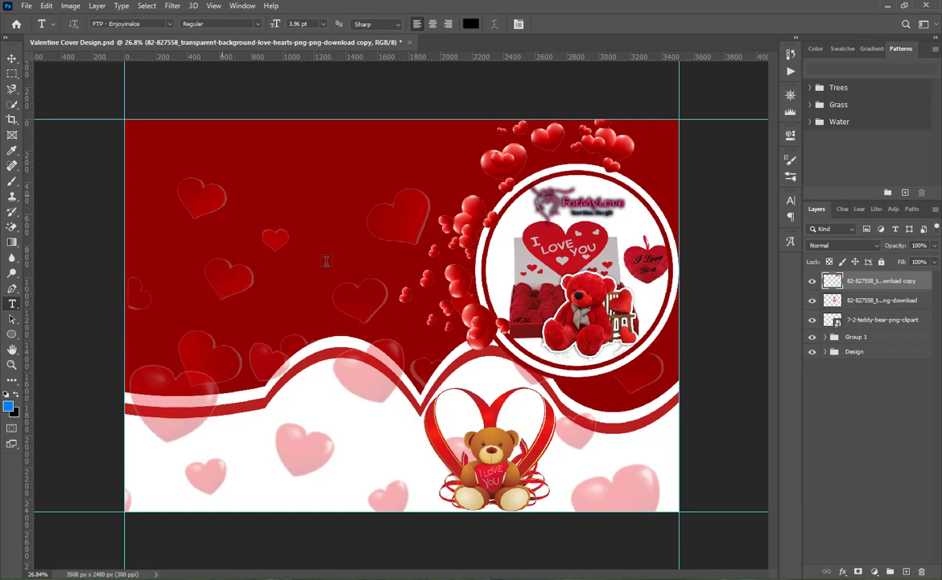
{"action": "left_click", "coordinate": [222, 193]}
{"action": "left_click_drag", "start_coordinate": [276, 24], "coordinate": [418, 25]}
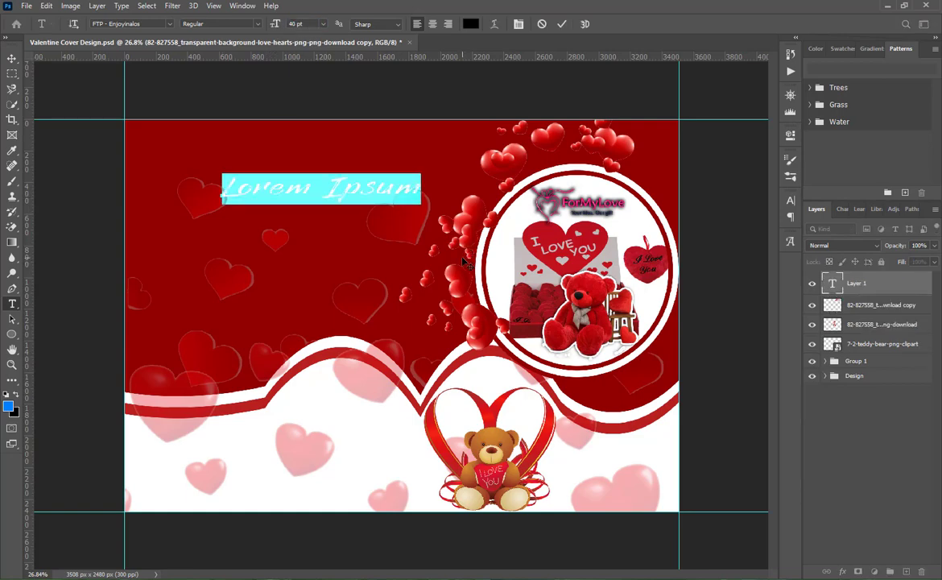
{"action": "type", "text": "Ha"}
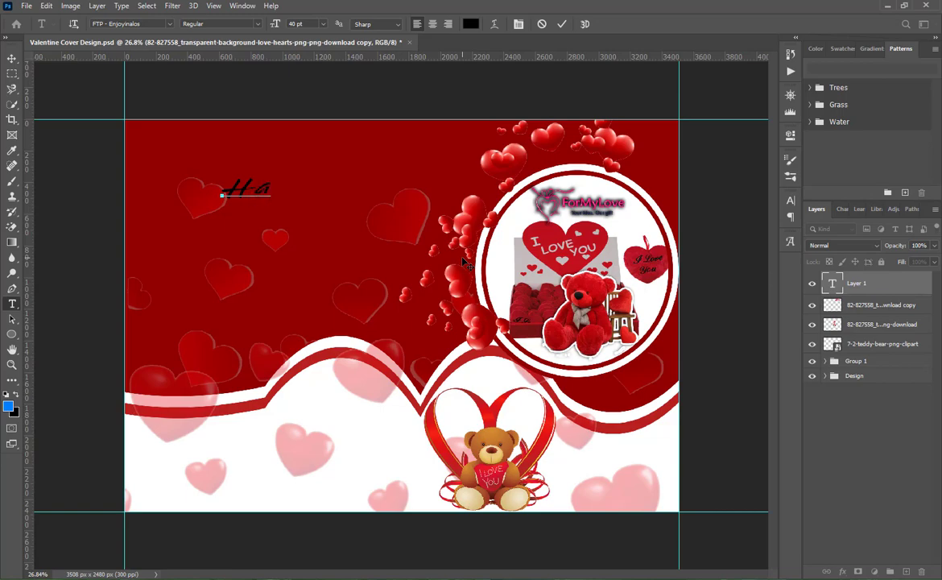
{"action": "type", "text": "ppy"}
Set the Happy text colour to white (ffffff) and commit the text
{"action": "double_click", "coordinate": [283, 193]}
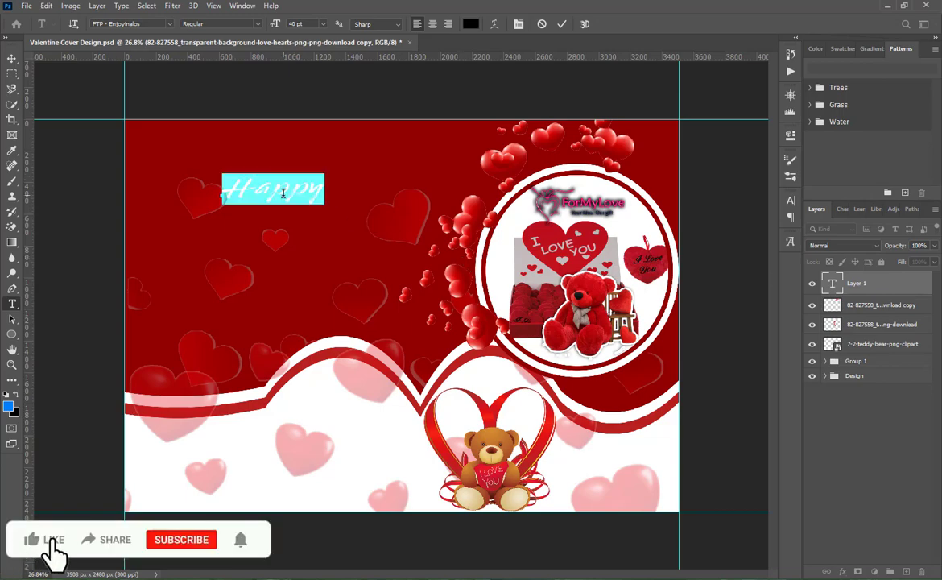
{"action": "left_click", "coordinate": [470, 23]}
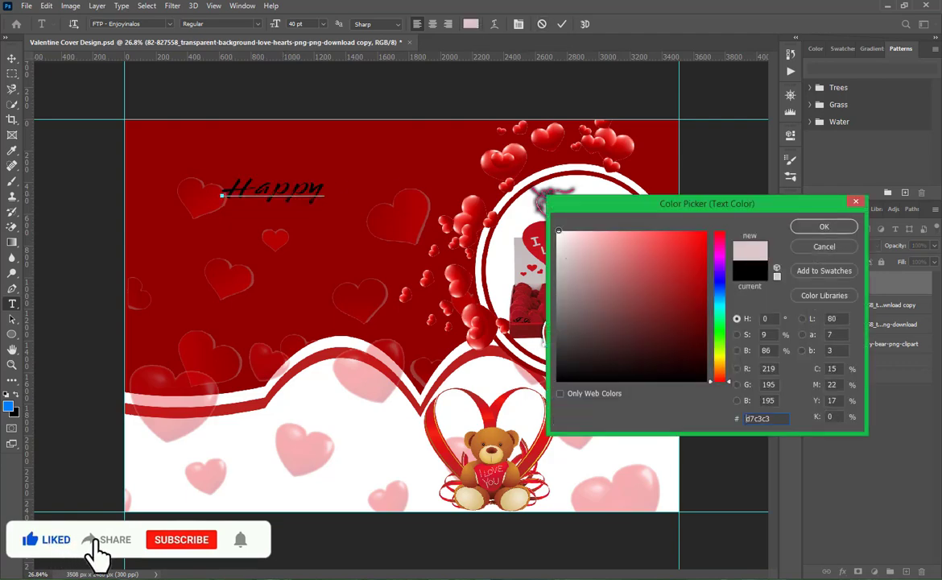
{"action": "type", "text": "ffffff"}
{"action": "left_click", "coordinate": [823, 226]}
{"action": "left_click", "coordinate": [482, 188]}
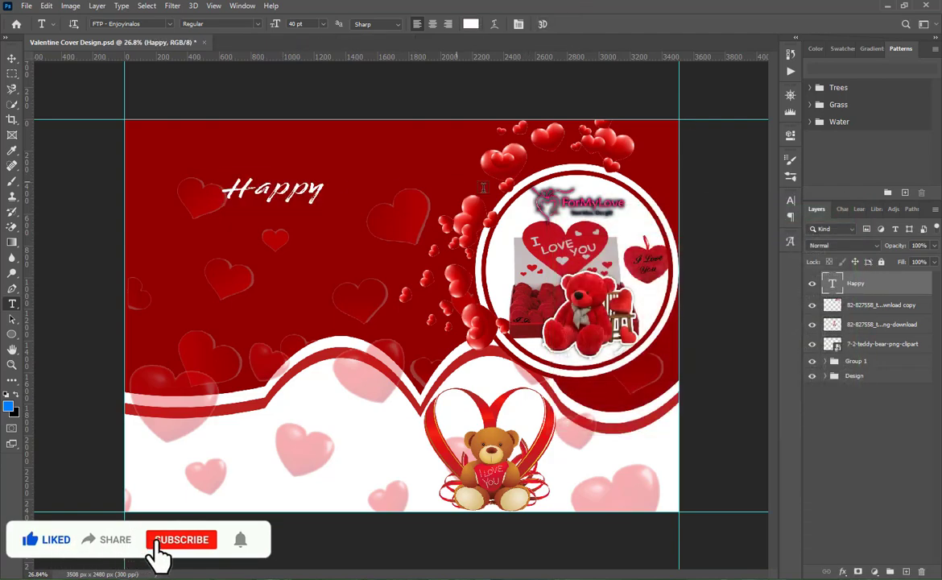
Show the character settings for the Happy text and set its font size to 36 pt
{"action": "double_click", "coordinate": [292, 179]}
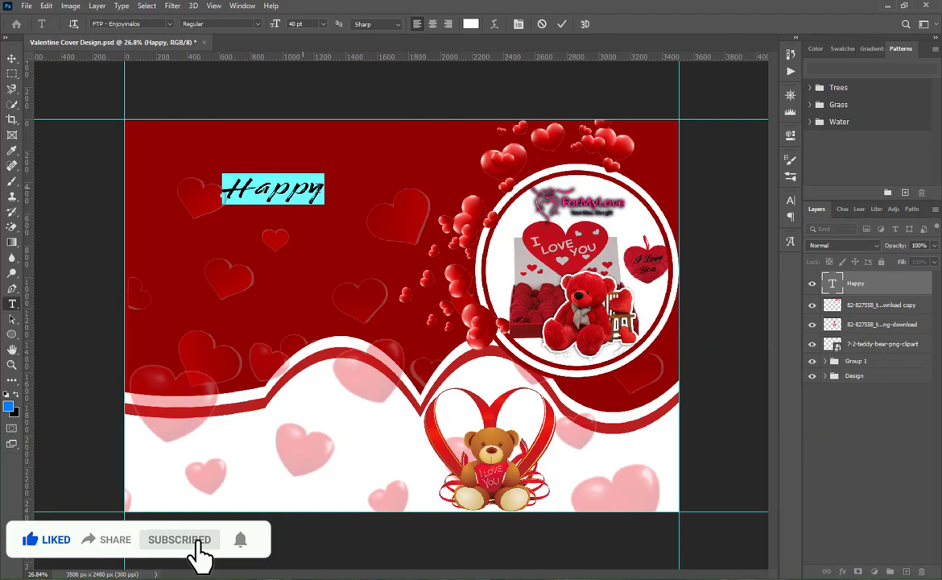
{"action": "left_click", "coordinate": [791, 200]}
{"action": "left_click", "coordinate": [772, 219]}
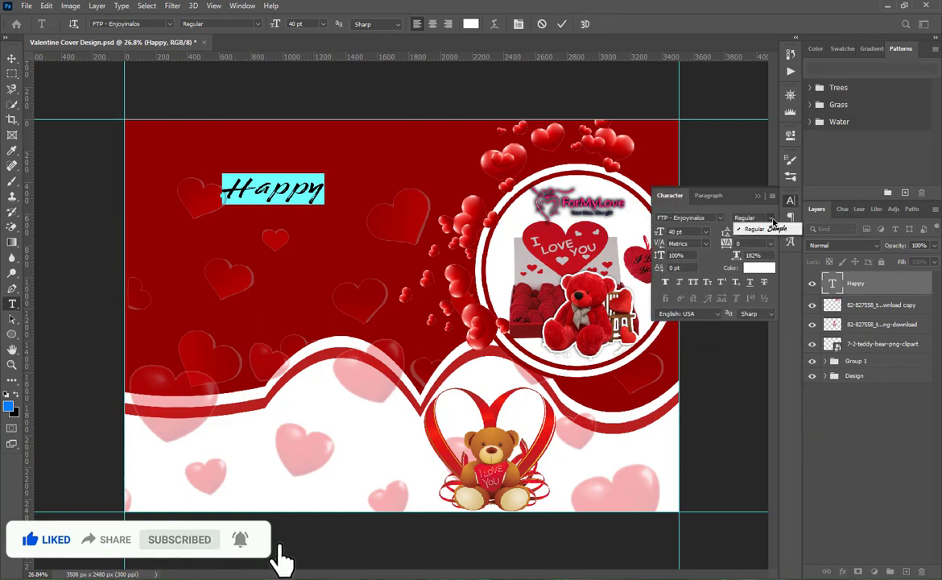
{"action": "left_click", "coordinate": [721, 218]}
{"action": "left_click", "coordinate": [720, 218]}
{"action": "left_click", "coordinate": [721, 218]}
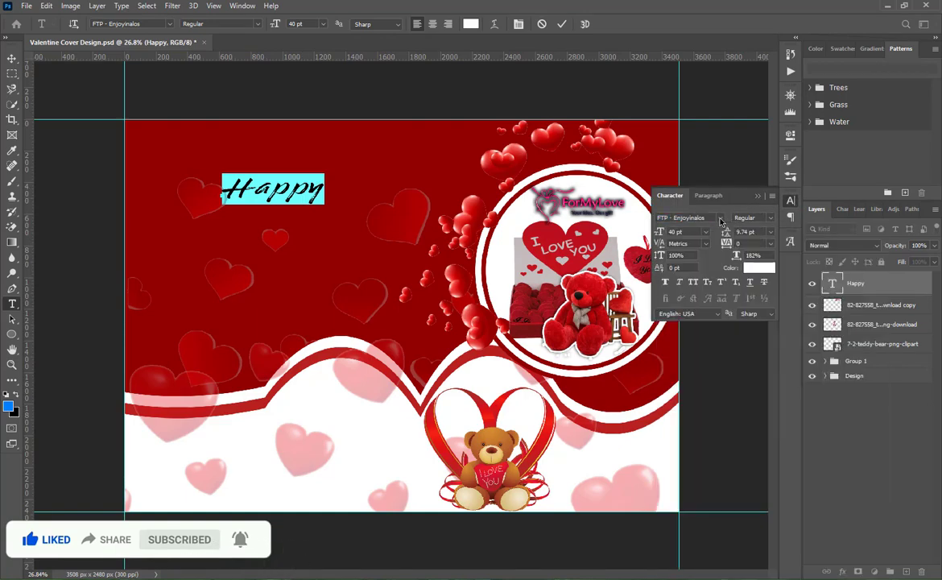
{"action": "left_click", "coordinate": [706, 232]}
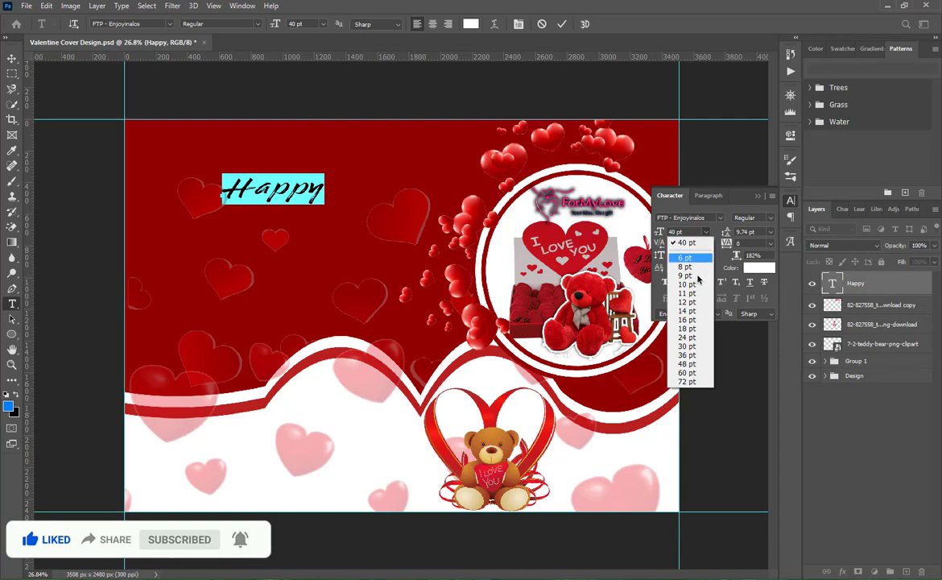
{"action": "left_click", "coordinate": [684, 355]}
{"action": "left_click", "coordinate": [561, 23]}
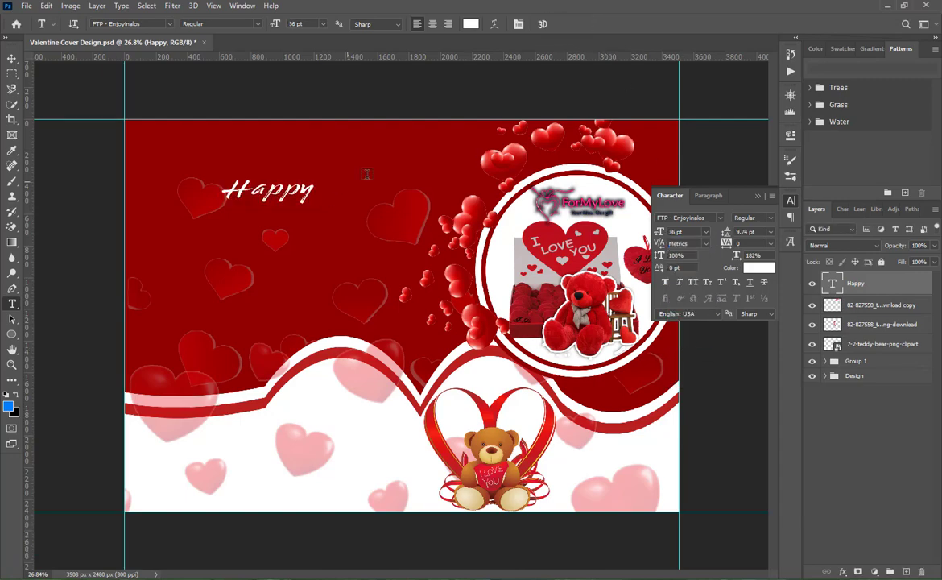
Scale the Happy text to about 345% and position it in the cover's upper left corner
{"action": "key", "text": "ctrl+t"}
{"action": "mouse_move", "coordinate": [312, 206]}
{"action": "left_mouse_down"}
{"action": "mouse_move", "coordinate": [414, 233]}
{"action": "mouse_move", "coordinate": [305, 205]}
{"action": "mouse_move", "coordinate": [307, 188]}
{"action": "left_mouse_up"}
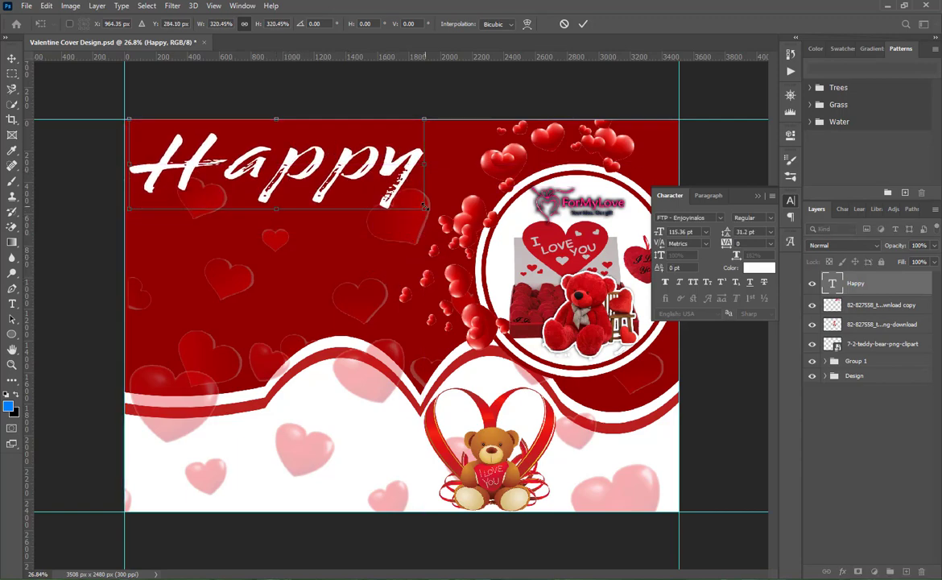
{"action": "left_click_drag", "start_coordinate": [424, 207], "coordinate": [445, 216]}
{"action": "left_click_drag", "start_coordinate": [302, 173], "coordinate": [299, 169]}
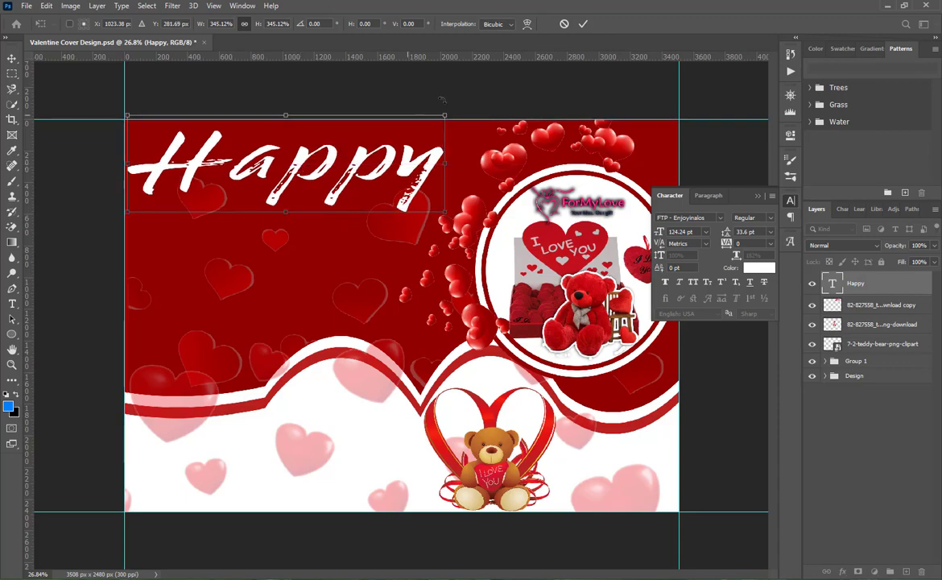
{"action": "left_click", "coordinate": [583, 24]}
Duplicate the Happy text directly below the original and change the copy's wording to VALENTINE
{"action": "key", "text": "v"}
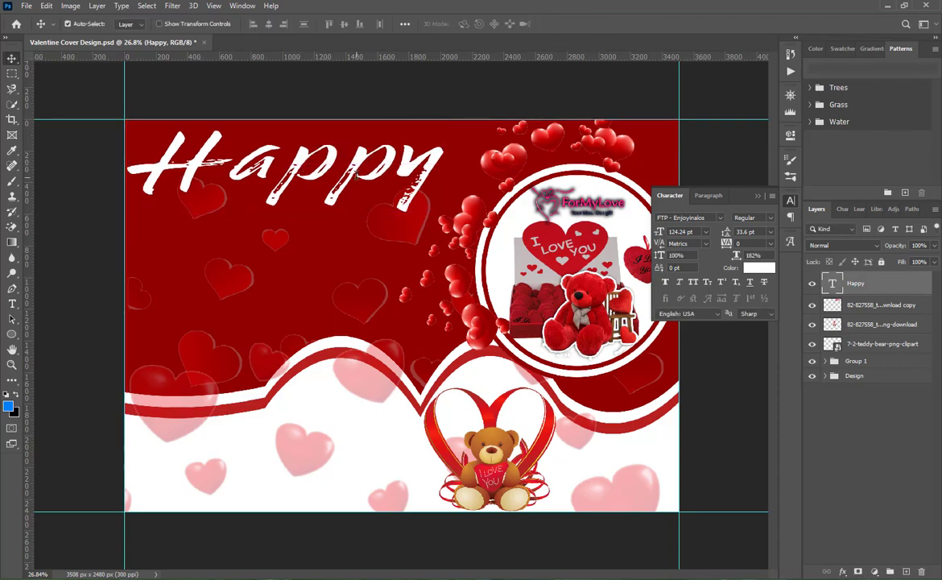
{"action": "left_click_drag", "start_coordinate": [354, 172], "coordinate": [351, 244]}
{"action": "double_click", "coordinate": [351, 244]}
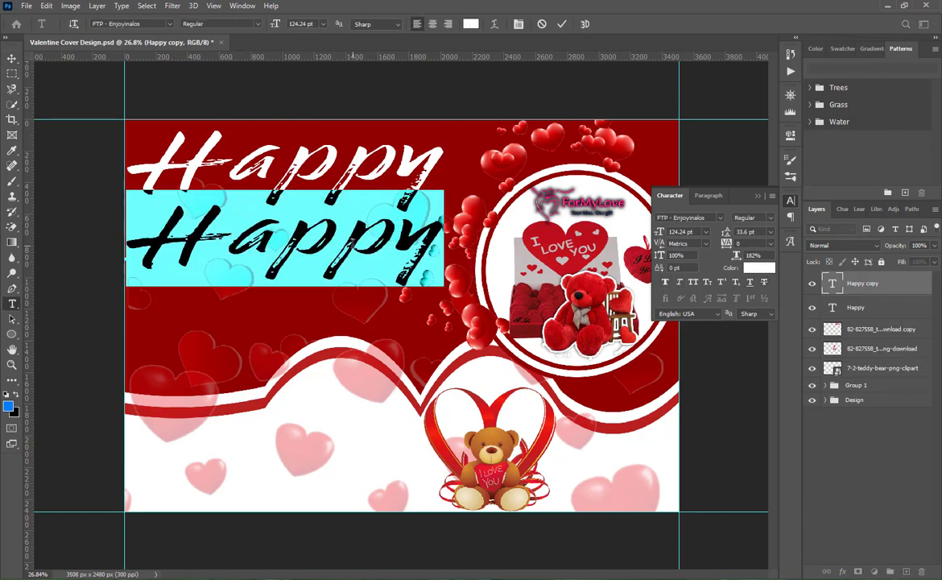
{"action": "type", "text": "v"}
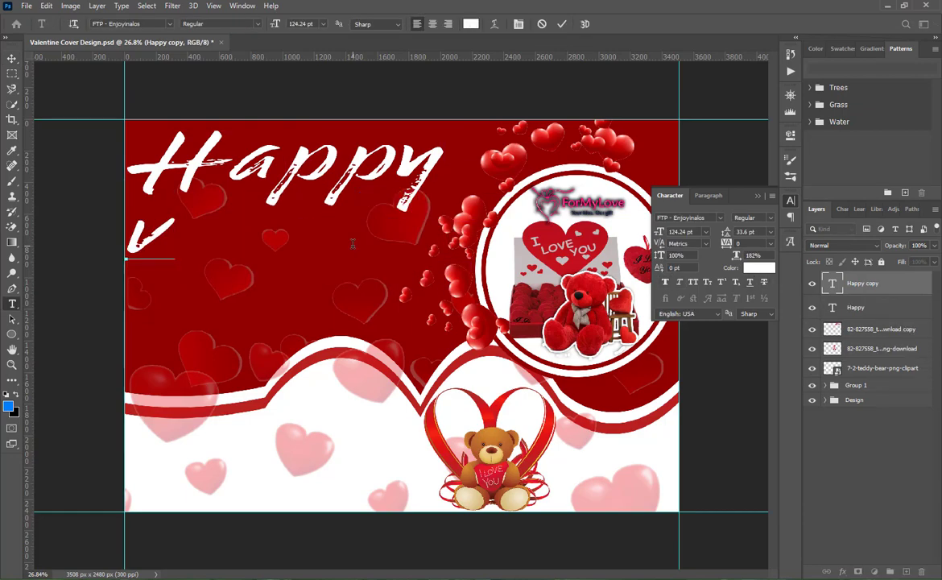
{"action": "key", "text": "BackSpace"}
{"action": "type", "text": "V"}
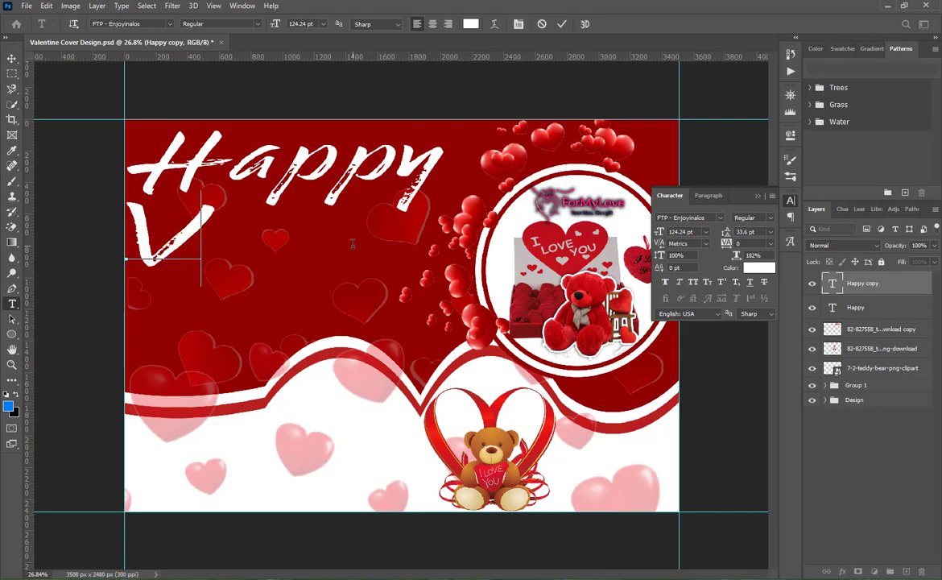
{"action": "type", "text": "ALEN"}
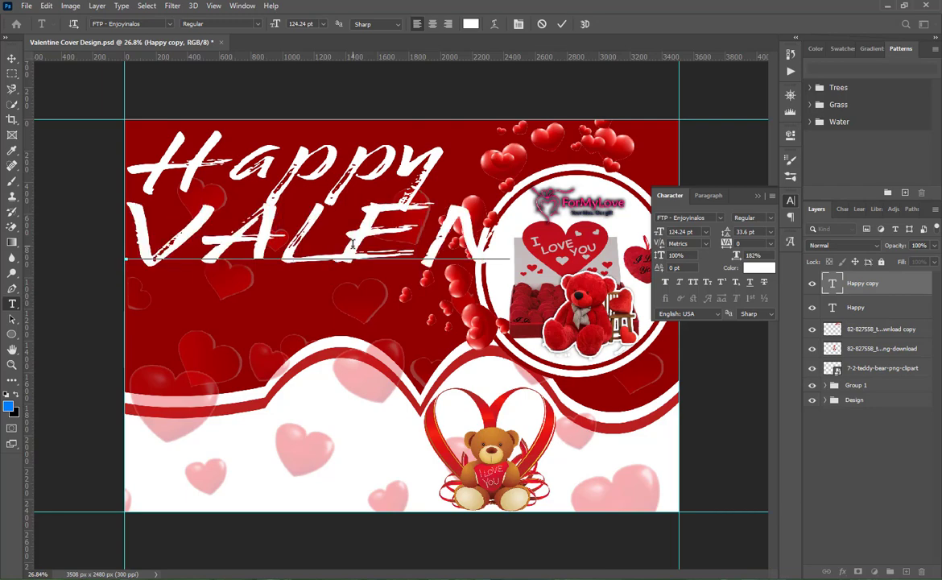
{"action": "type", "text": "TI"}
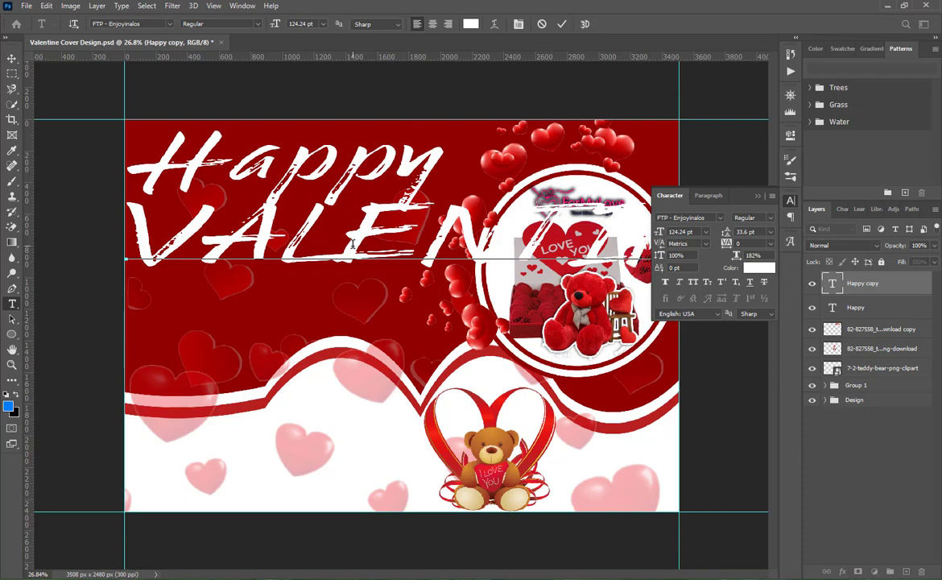
Reduce the VALENTINE text's font size to 26 pt and commit the edit
{"action": "key", "text": "ctrl+a"}
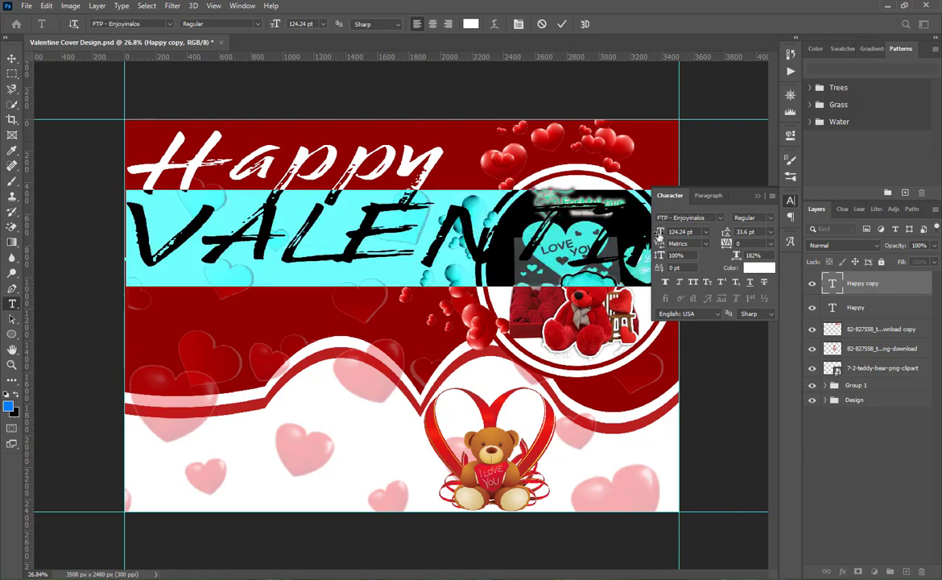
{"action": "left_click_drag", "start_coordinate": [659, 232], "coordinate": [599, 232]}
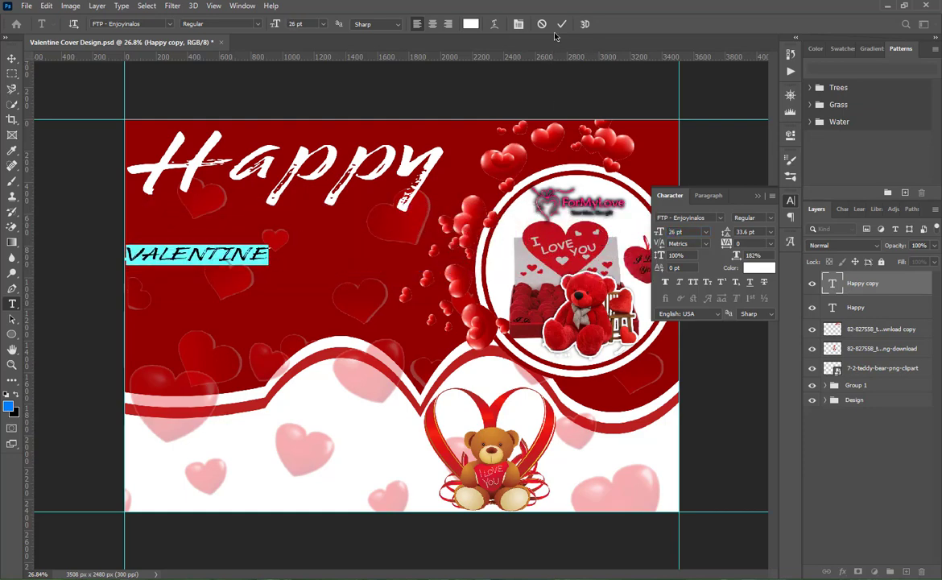
{"action": "left_click", "coordinate": [561, 23]}
{"action": "key", "text": "v"}
Change the VALENTINE text's font to MV Boli and commit it
{"action": "double_click", "coordinate": [831, 283]}
{"action": "left_click", "coordinate": [719, 217]}
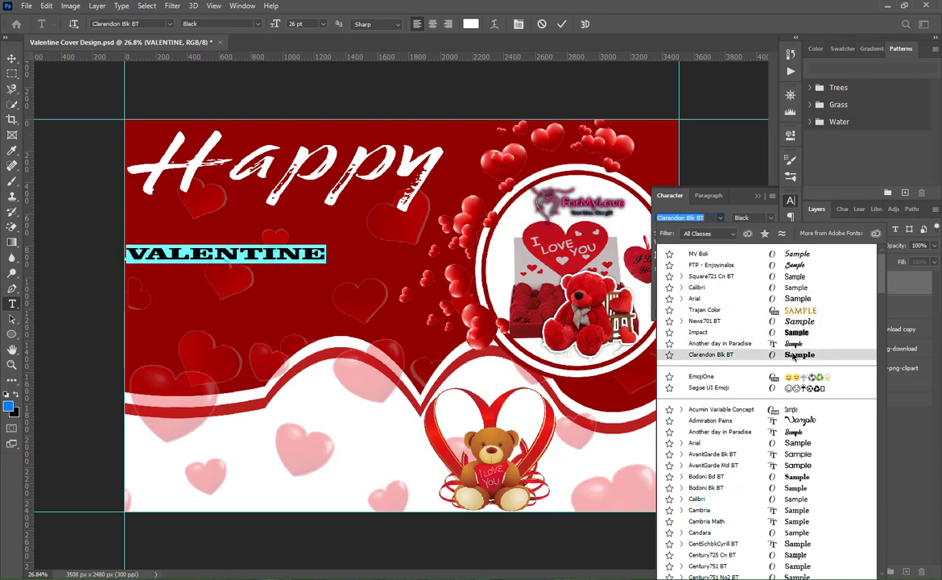
{"action": "left_click", "coordinate": [802, 256]}
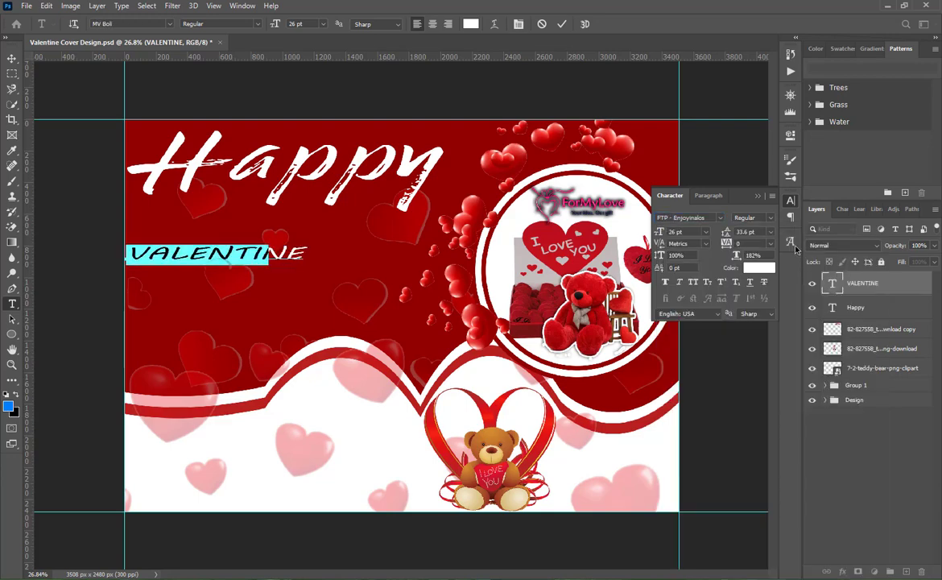
{"action": "key", "text": "ctrl+Return"}
{"action": "key", "text": "v"}
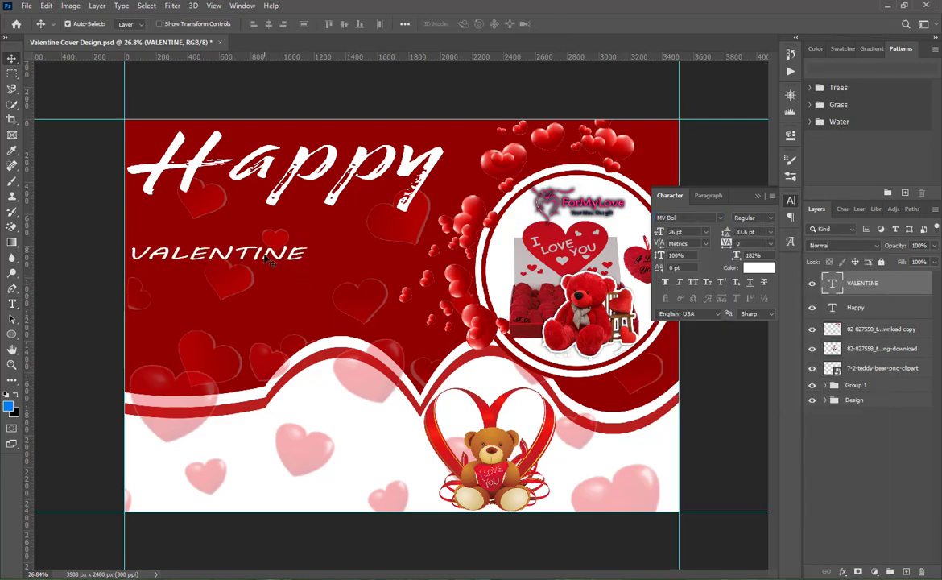
Preview other fonts such as Segoe Print on the VALENTINE text and reapply MV Boli
{"action": "double_click", "coordinate": [246, 242]}
{"action": "left_click", "coordinate": [719, 218]}
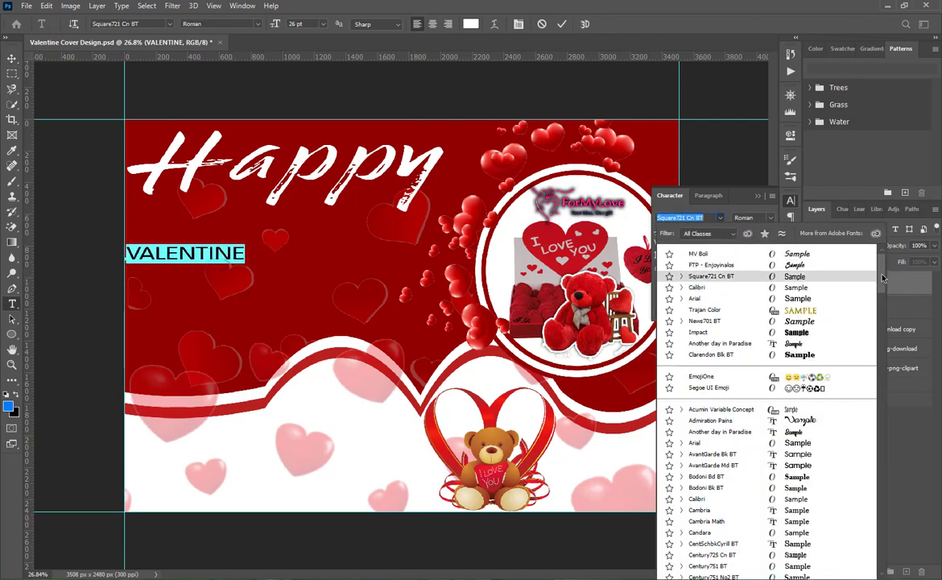
{"action": "left_click_drag", "start_coordinate": [886, 256], "coordinate": [886, 397]}
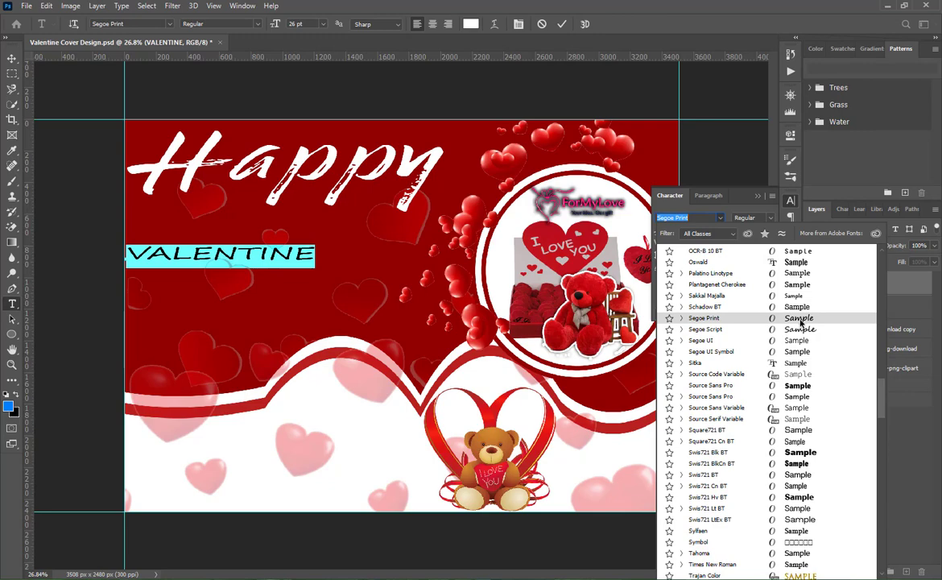
{"action": "scroll", "coordinate": [802, 339], "scroll_direction": "up", "scroll_amount": 5}
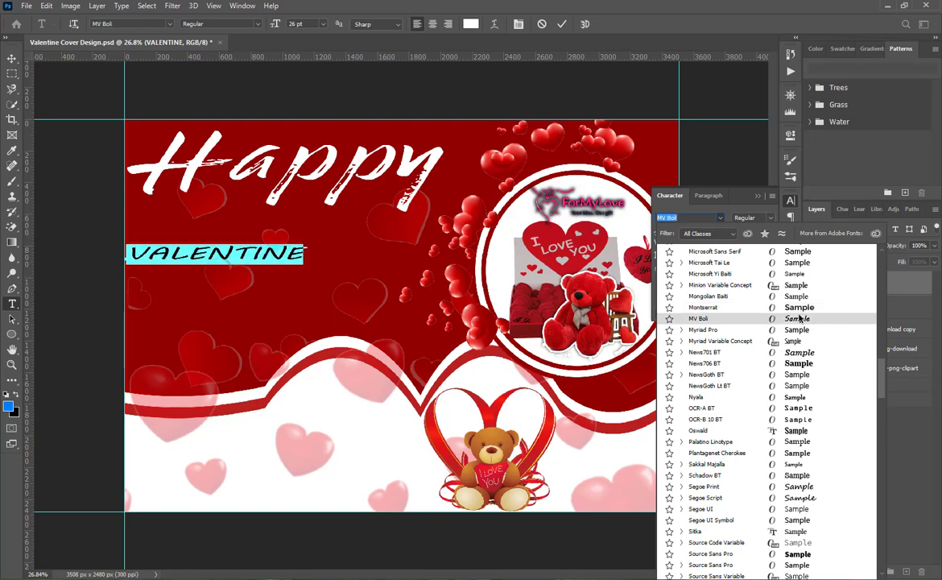
{"action": "left_click", "coordinate": [788, 318]}
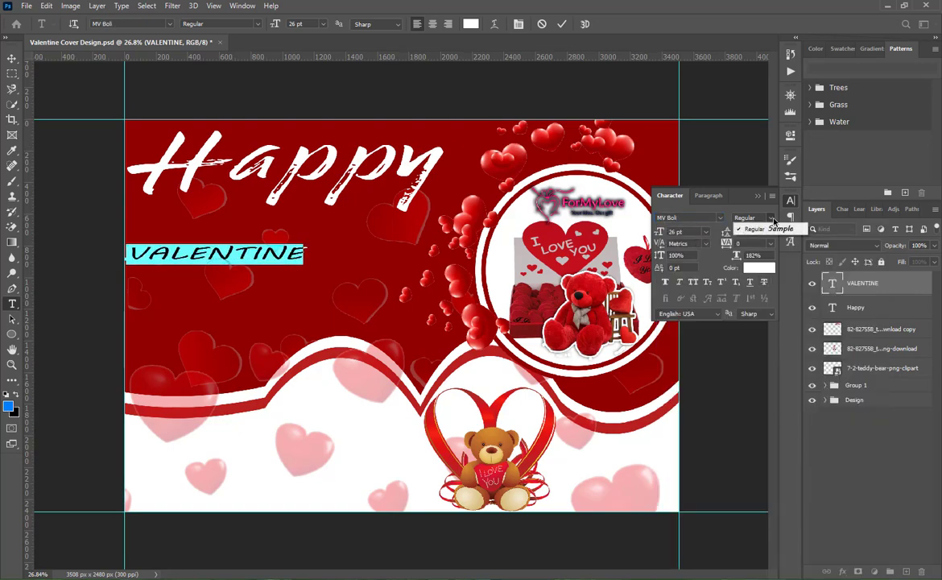
{"action": "key", "text": "Escape"}
{"action": "key", "text": "v"}
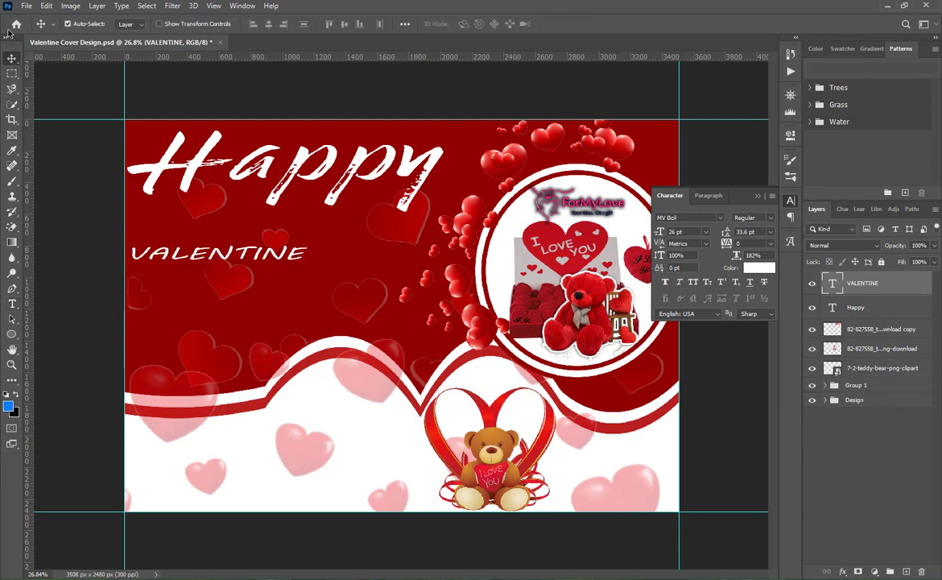
Move VALENTINE beneath the end of Happy and add a black drop shadow: opacity 95%, distance 4 px, spread 16%, size 27 px
{"action": "left_click_drag", "start_coordinate": [231, 260], "coordinate": [343, 230]}
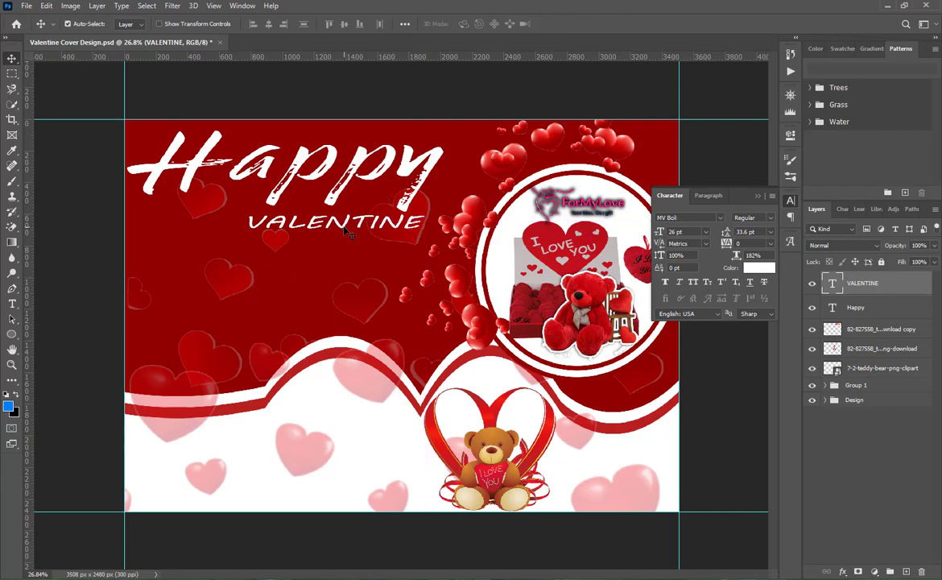
{"action": "right_click", "coordinate": [810, 278]}
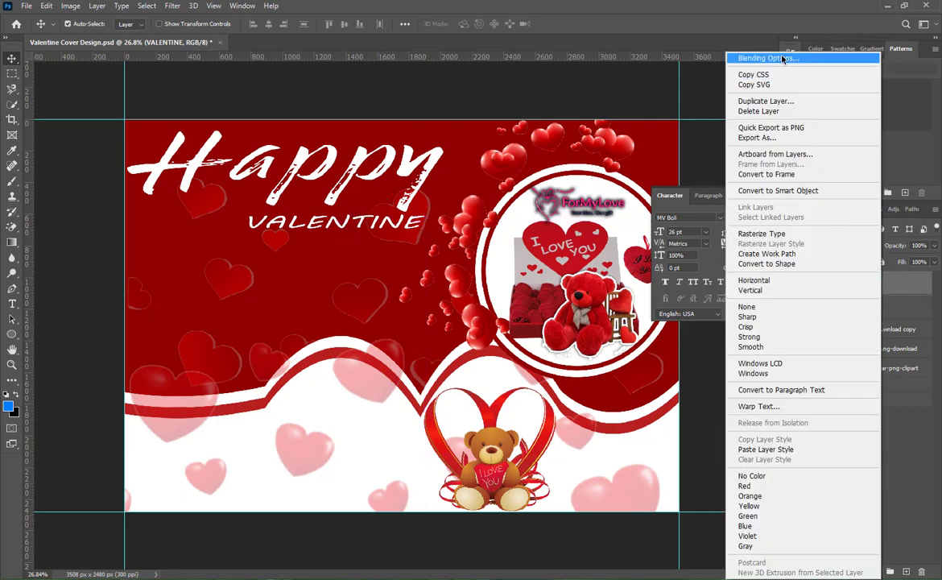
{"action": "key", "text": "Escape"}
{"action": "left_click", "coordinate": [125, 433]}
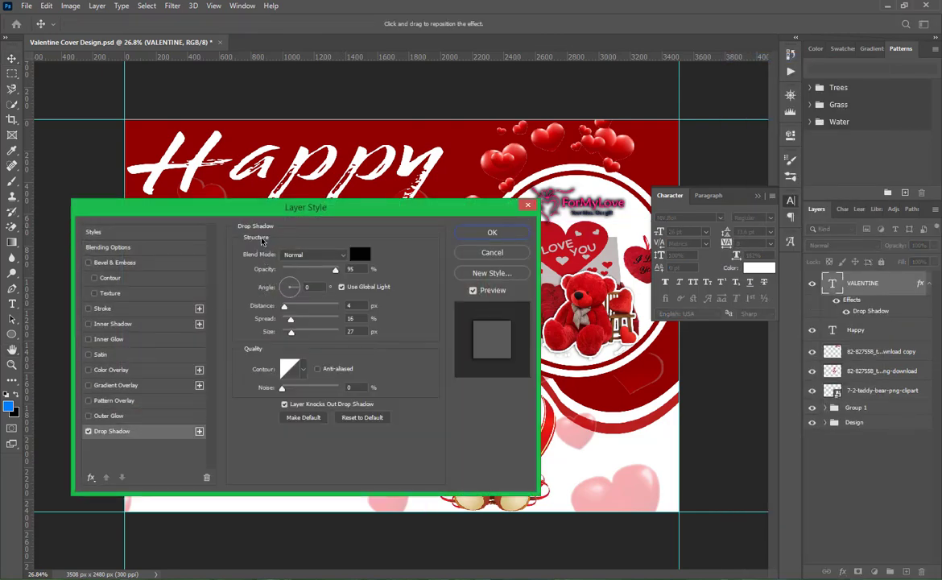
{"action": "left_click_drag", "start_coordinate": [326, 209], "coordinate": [423, 270]}
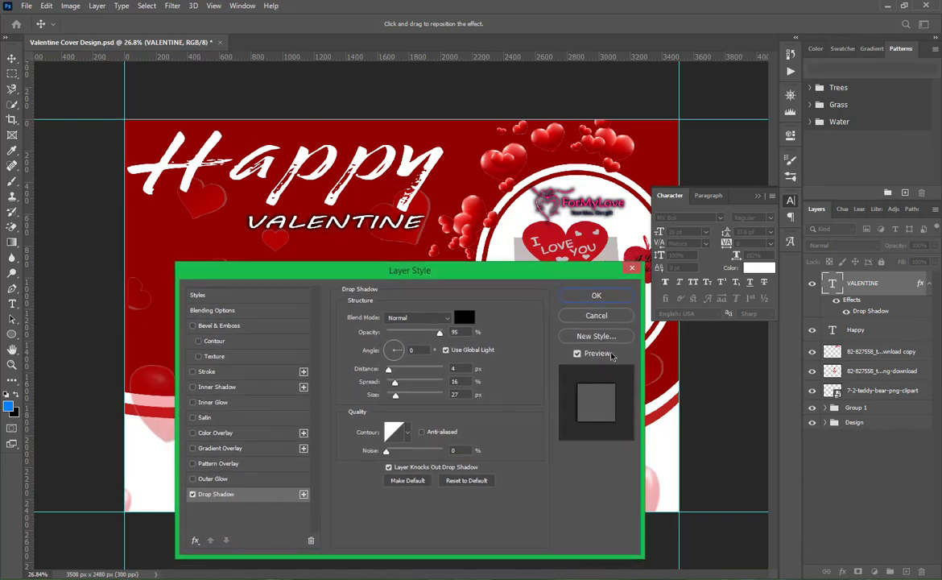
{"action": "left_click", "coordinate": [595, 296]}
Copy the VALENTINE layer's drop shadow style onto the Happy text layer and deselect it
{"action": "right_click", "coordinate": [873, 295]}
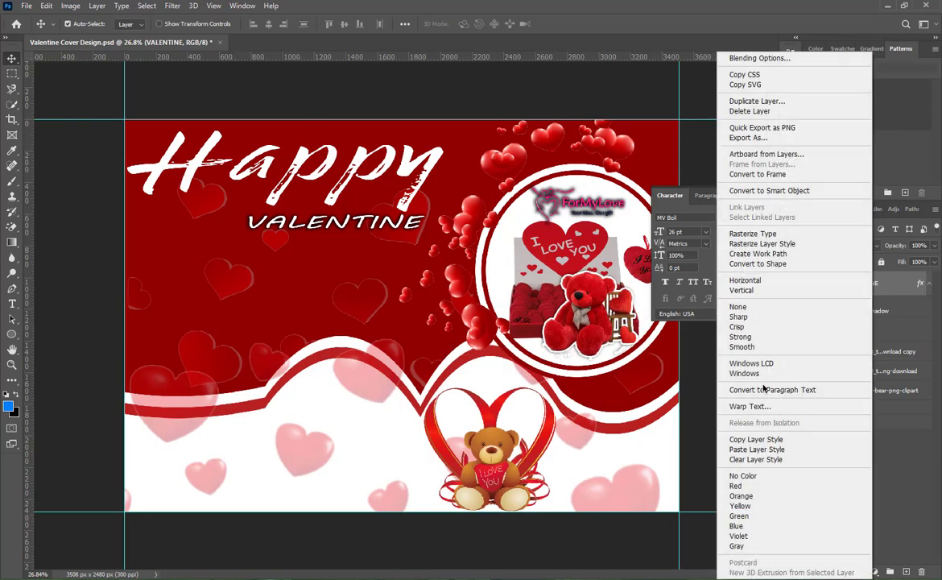
{"action": "left_click", "coordinate": [805, 439]}
{"action": "right_click", "coordinate": [855, 334]}
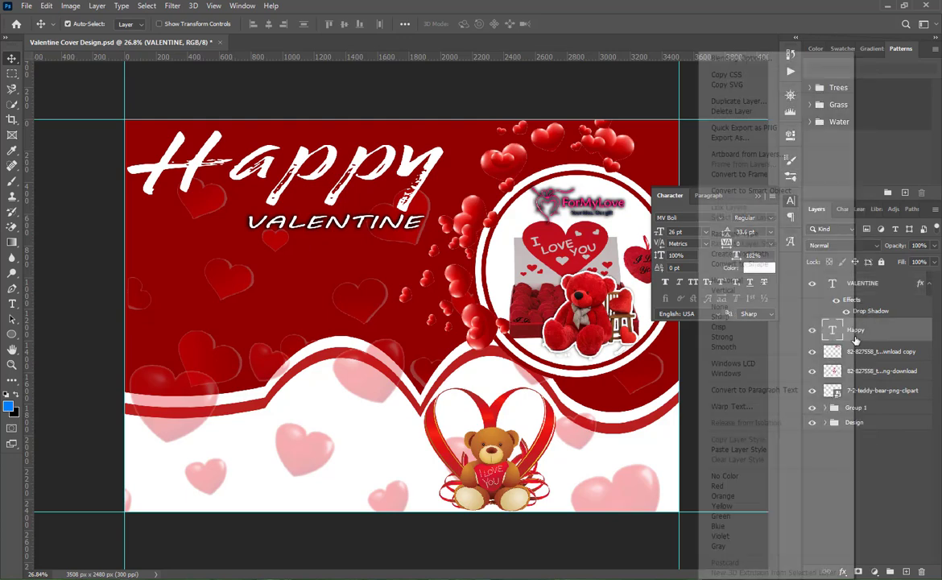
{"action": "left_click", "coordinate": [762, 450]}
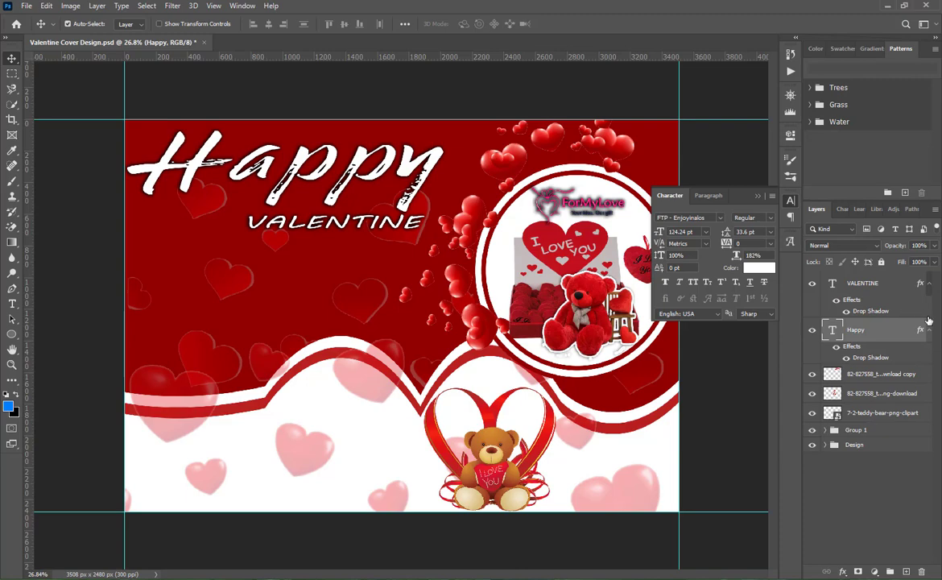
{"action": "left_click", "coordinate": [882, 470]}
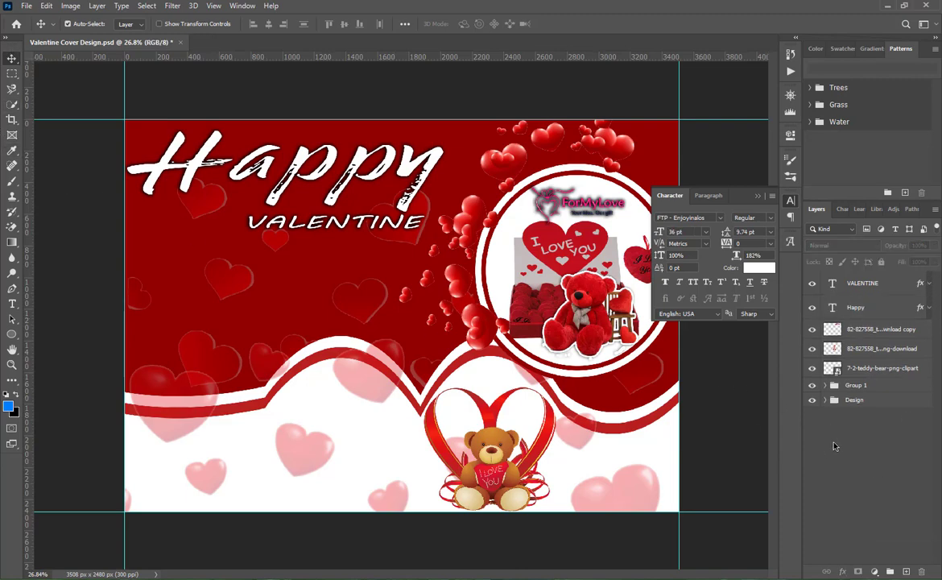
Group the VALENTINE and Happy text layers with the two small-heart layers and the teddy bear layer
{"action": "left_click", "coordinate": [877, 368]}
{"action": "left_click", "coordinate": [866, 283], "text": "shift"}
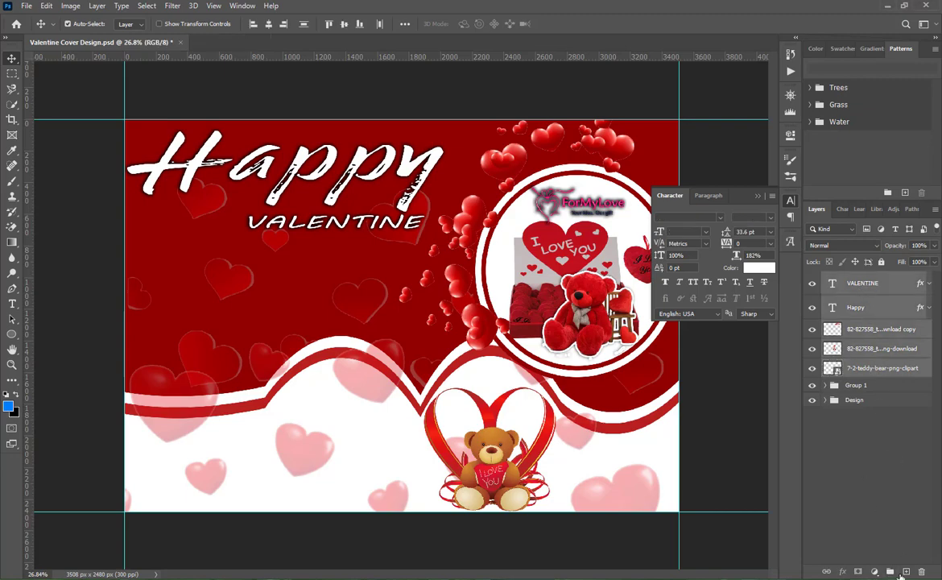
{"action": "key", "text": "ctrl+g"}
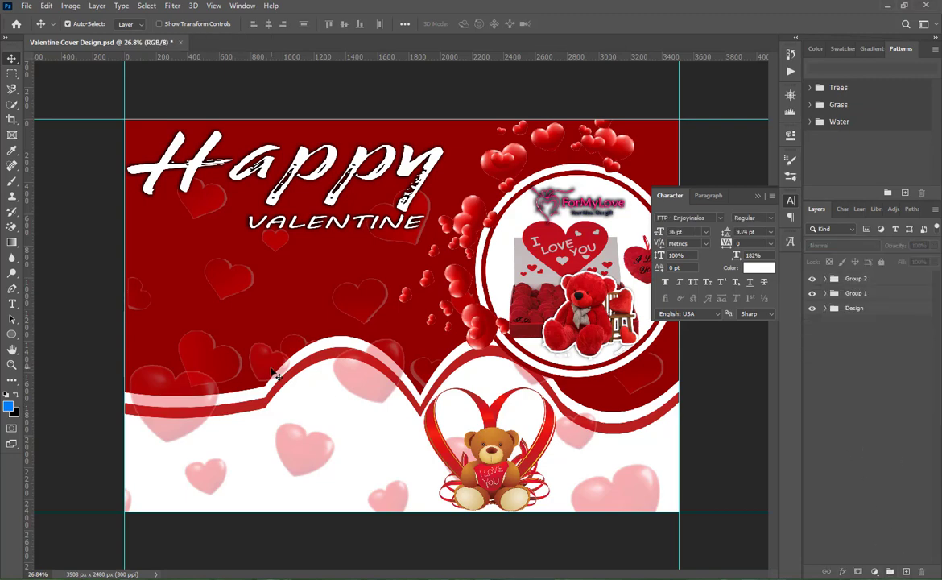
Draw a thin horizontal rectangle about 1072 px wide and 4 px high just beneath the VALENTINE text
{"action": "left_click", "coordinate": [12, 303]}
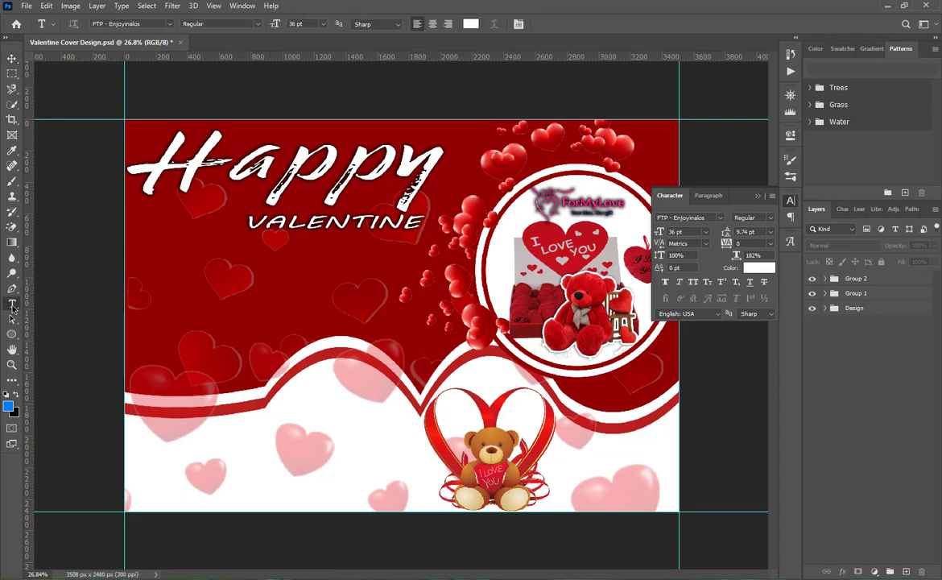
{"action": "left_click", "coordinate": [12, 333]}
{"action": "left_click", "coordinate": [64, 333]}
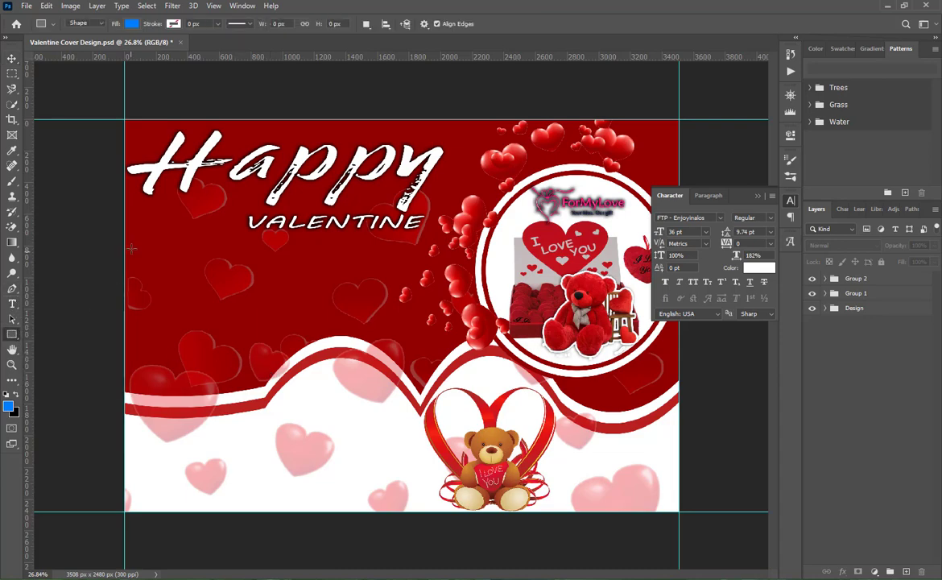
{"action": "scroll", "coordinate": [174, 226], "scroll_direction": "up", "scroll_amount": 3}
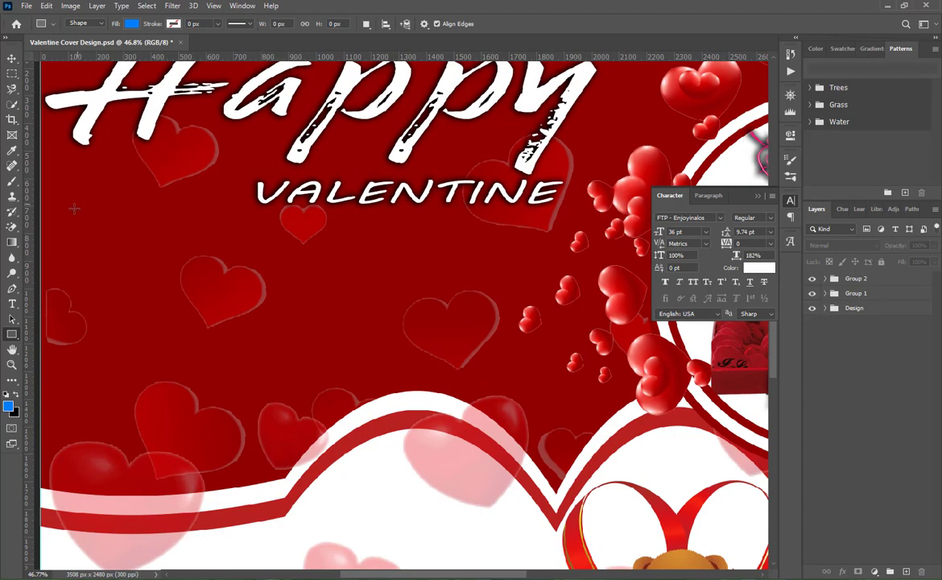
{"action": "left_click_drag", "start_coordinate": [549, 208], "coordinate": [256, 211]}
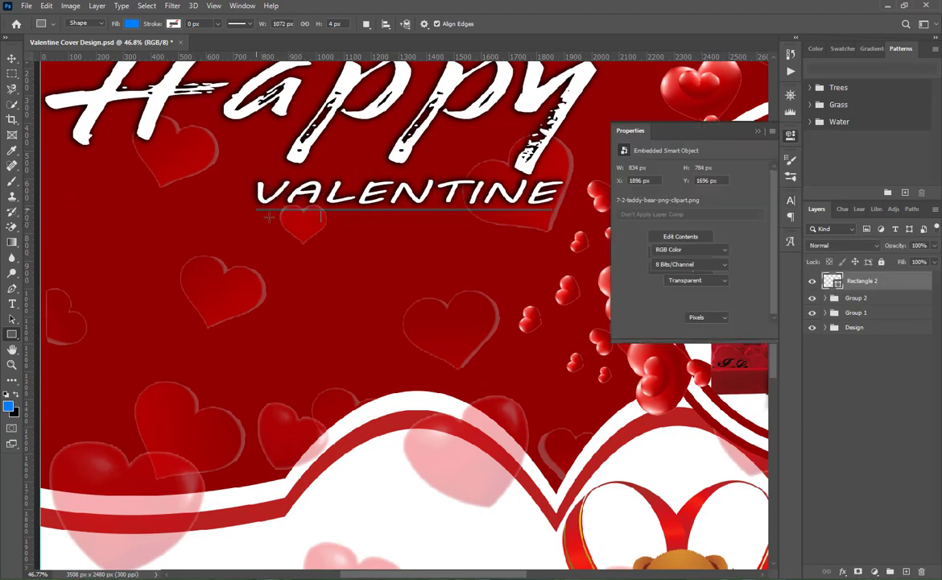
Change the underline rectangle's fill colour to white
{"action": "left_click", "coordinate": [624, 204]}
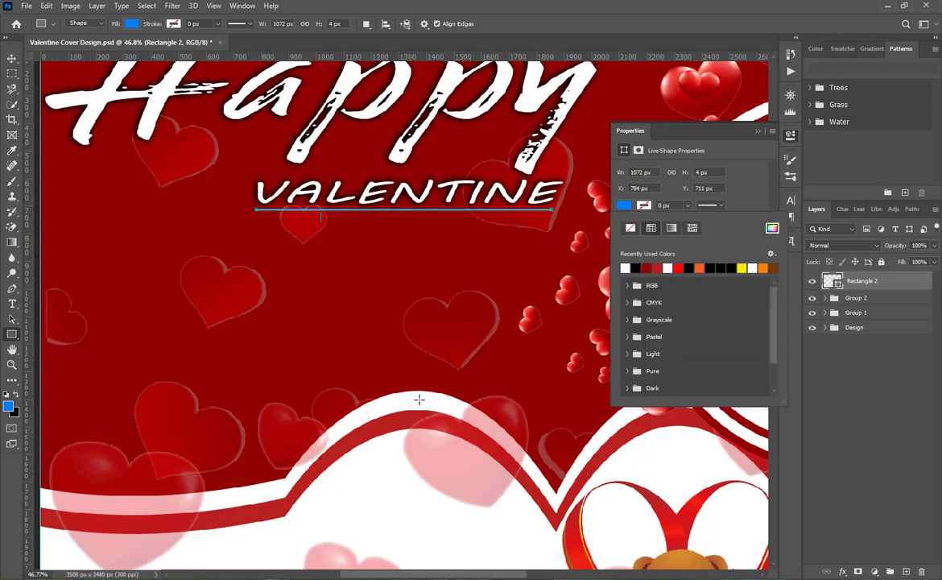
{"action": "left_click", "coordinate": [627, 267]}
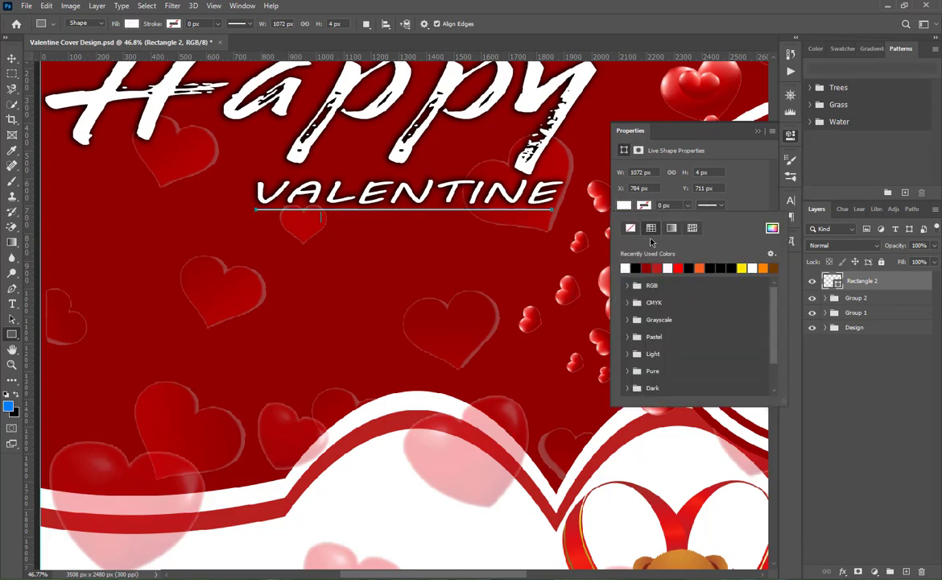
{"action": "left_click", "coordinate": [756, 131]}
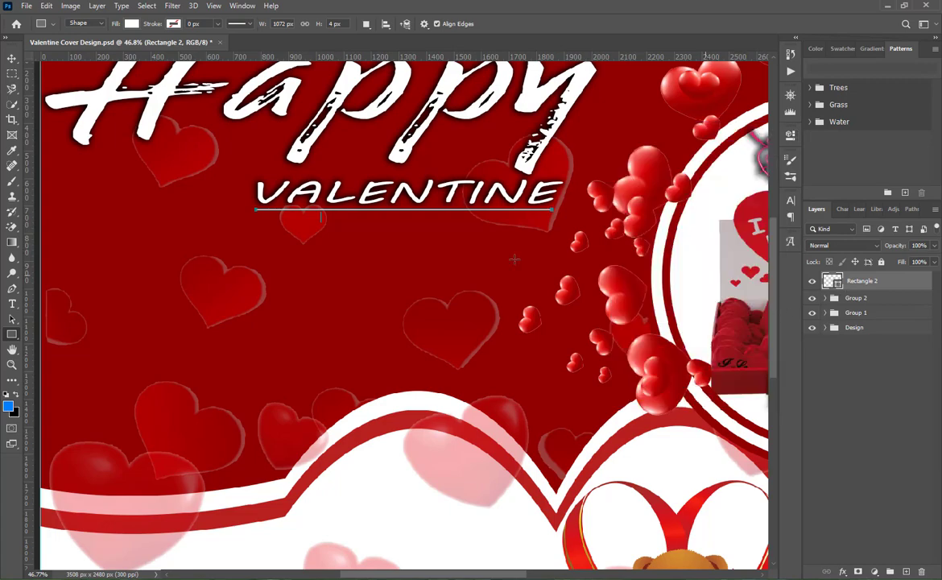
Try scaling the thin underline rectangle beneath the VALENTINE text up to about 153%
{"action": "key", "text": "ctrl+t"}
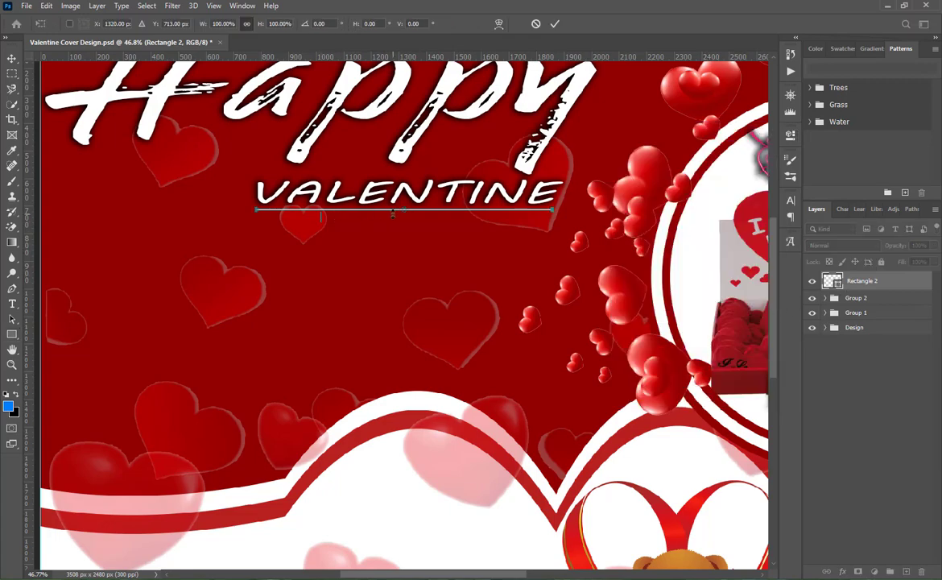
{"action": "left_click_drag", "start_coordinate": [402, 213], "coordinate": [403, 212]}
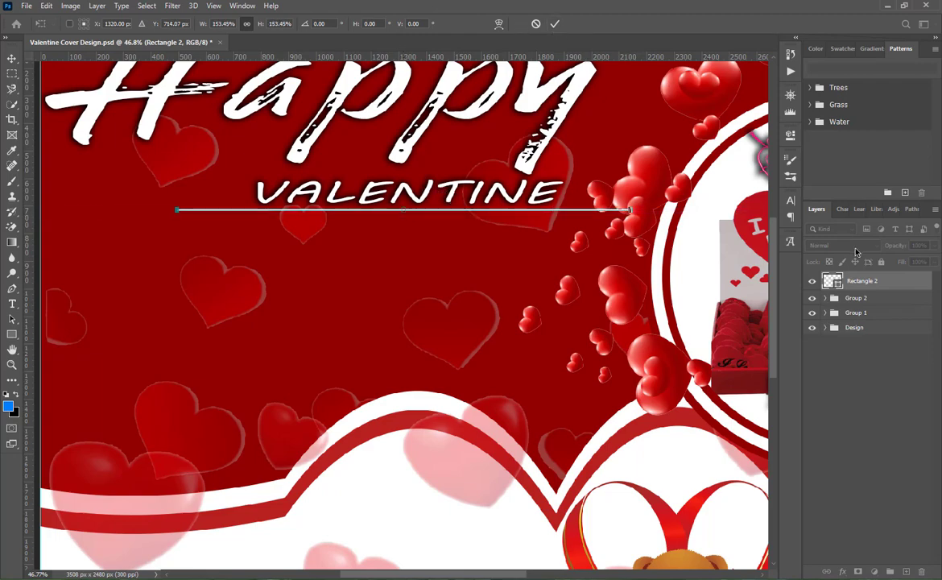
{"action": "left_click", "coordinate": [555, 24]}
Replace the thin underline beneath VALENTINE with a white rectangle about 1088 px wide and 20 px high
{"action": "key", "text": "Delete"}
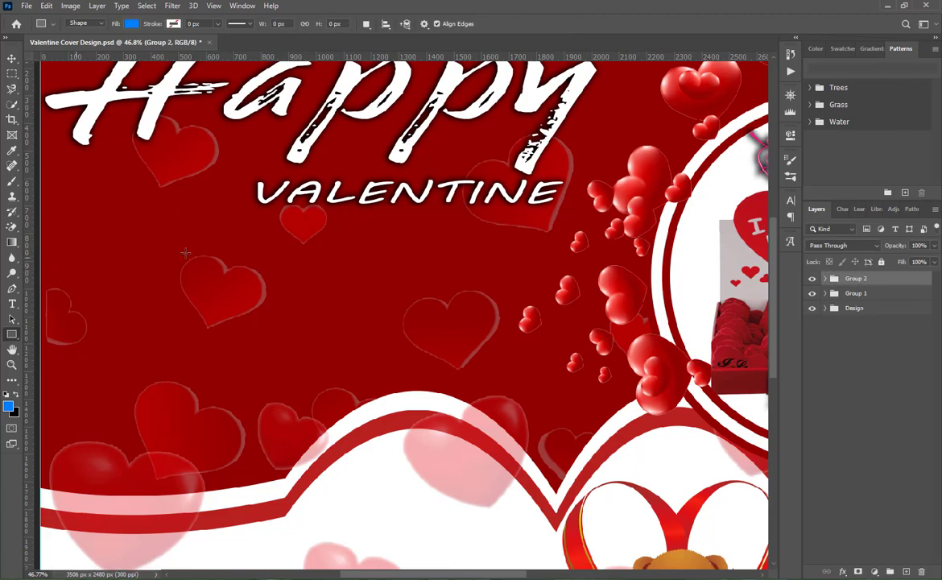
{"action": "left_click_drag", "start_coordinate": [255, 211], "coordinate": [553, 215]}
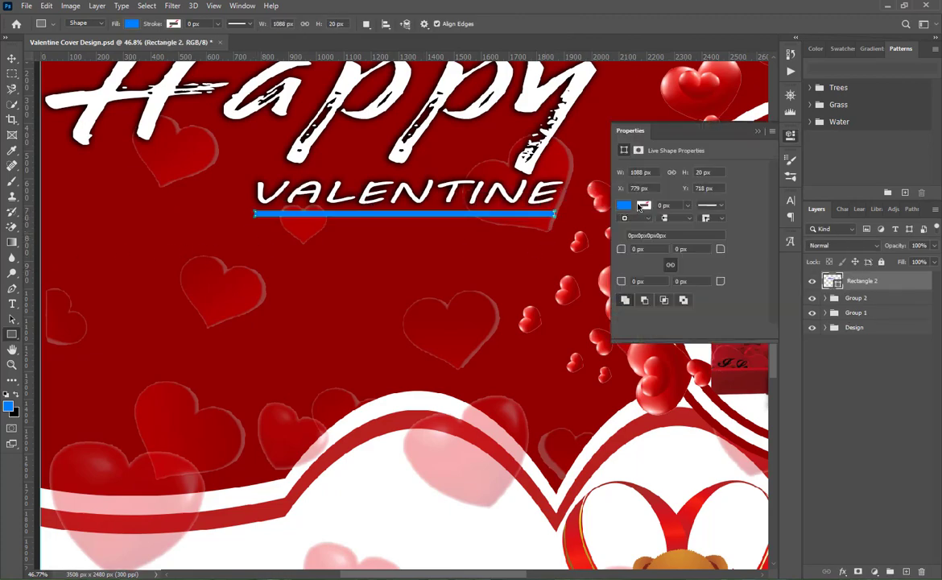
{"action": "left_click", "coordinate": [624, 206]}
{"action": "left_click", "coordinate": [626, 268]}
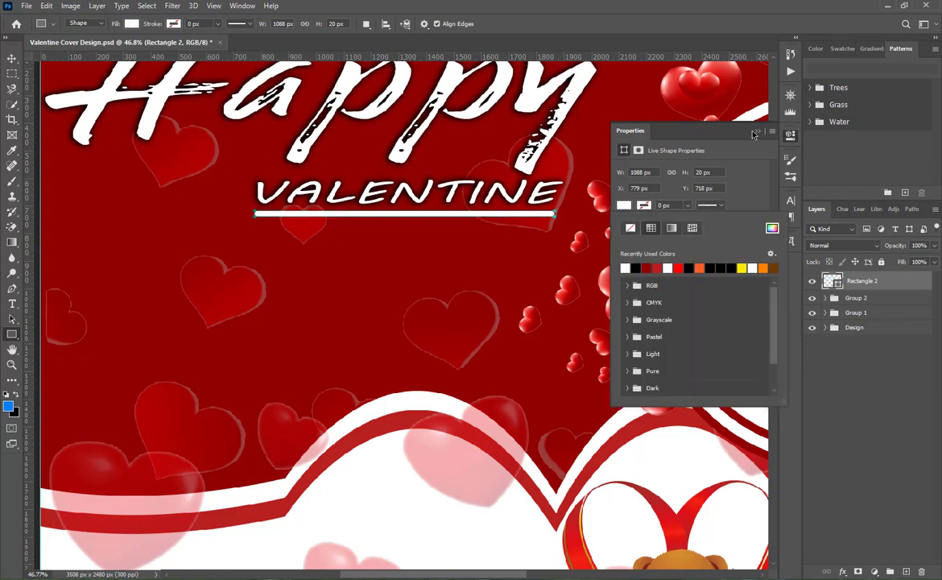
{"action": "left_click", "coordinate": [705, 114]}
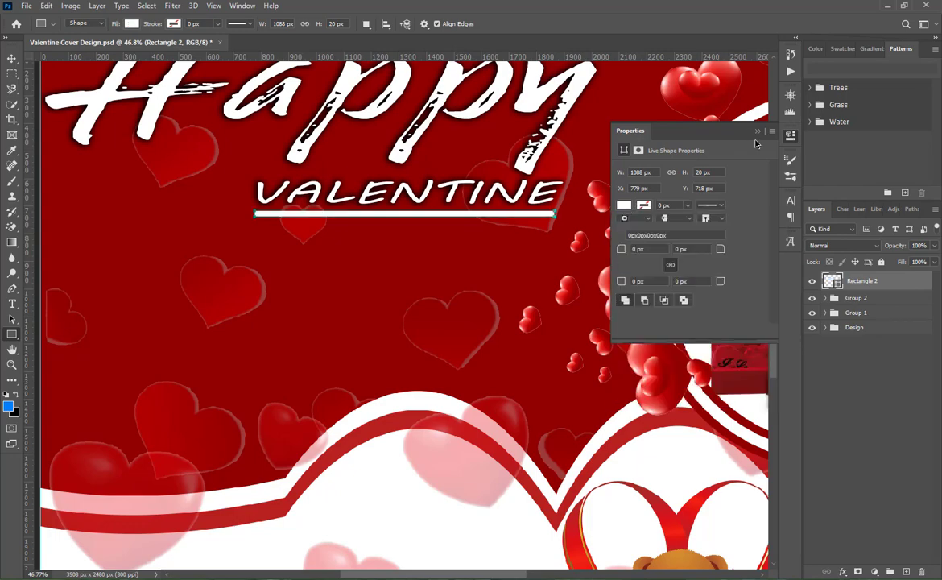
Round all corners of the new underline rectangle to a 10 px radius
{"action": "left_click", "coordinate": [637, 250]}
{"action": "type", "text": "10"}
{"action": "key", "text": "Return"}
{"action": "left_click", "coordinate": [757, 132]}
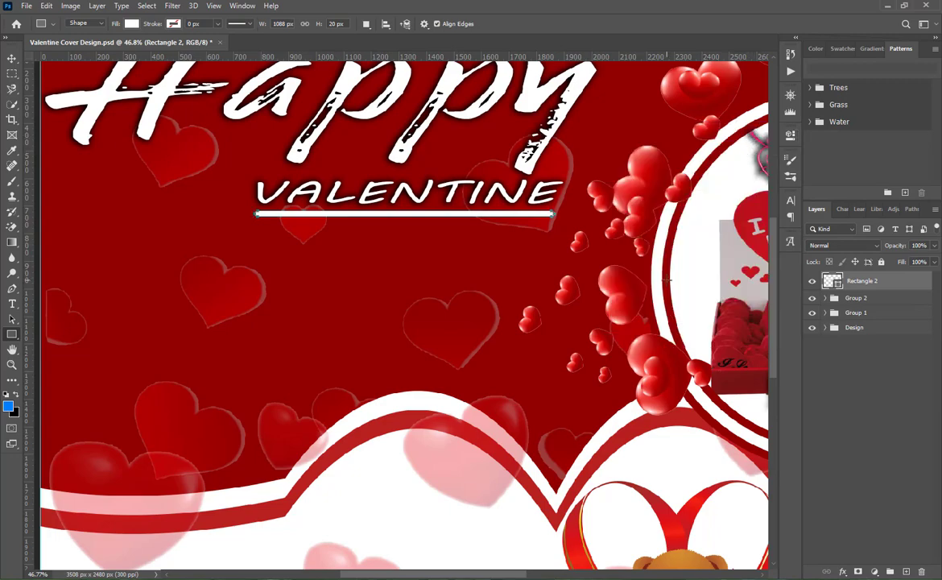
{"action": "key", "text": "v"}
{"action": "key", "text": "ctrl+0"}
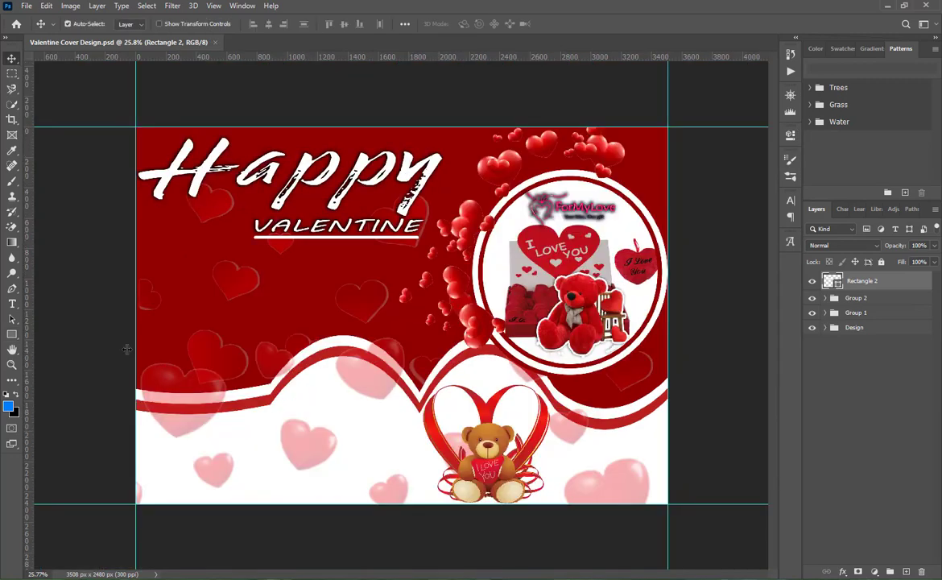
Add the text "For My Love" with centre alignment and place it just beneath the VALENTINE underline
{"action": "left_click", "coordinate": [12, 303]}
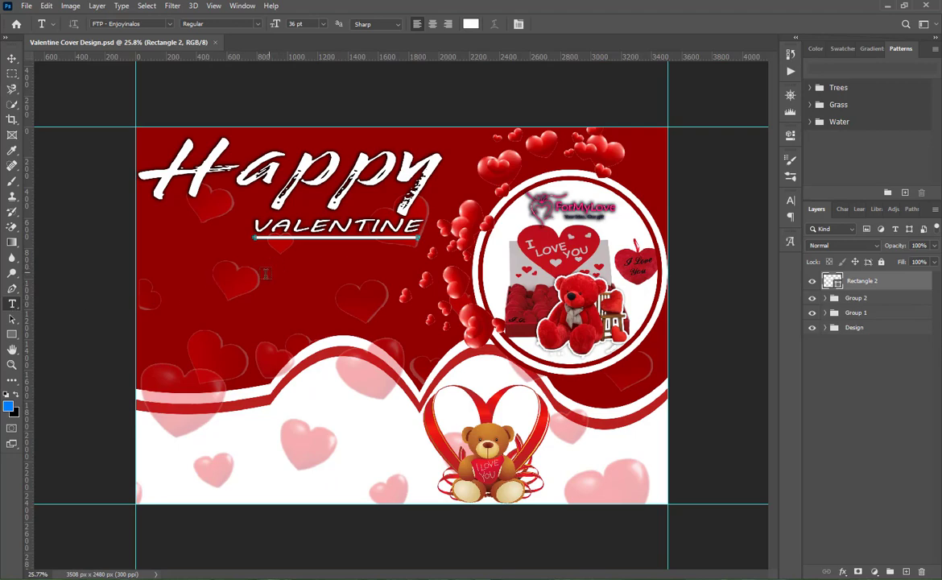
{"action": "left_click", "coordinate": [246, 288]}
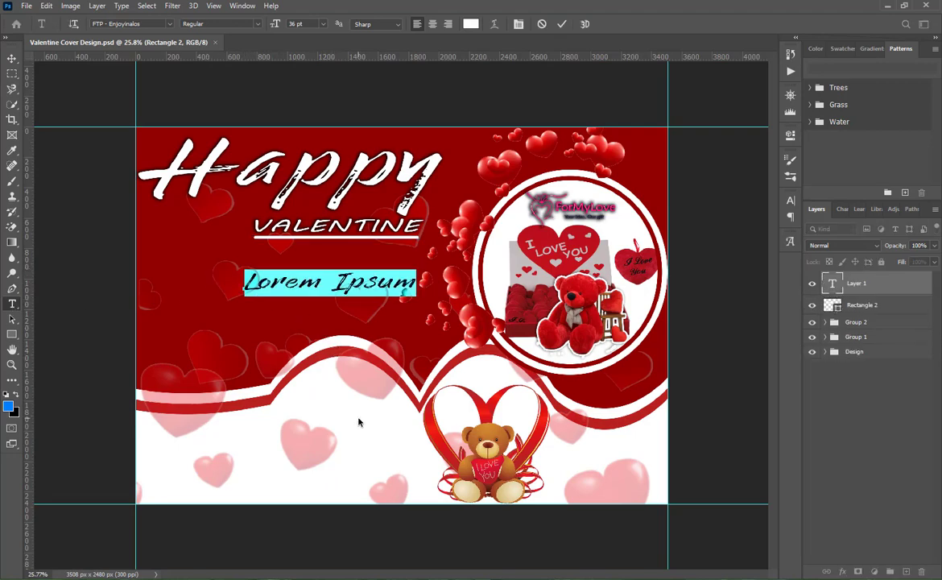
{"action": "type", "text": "F"}
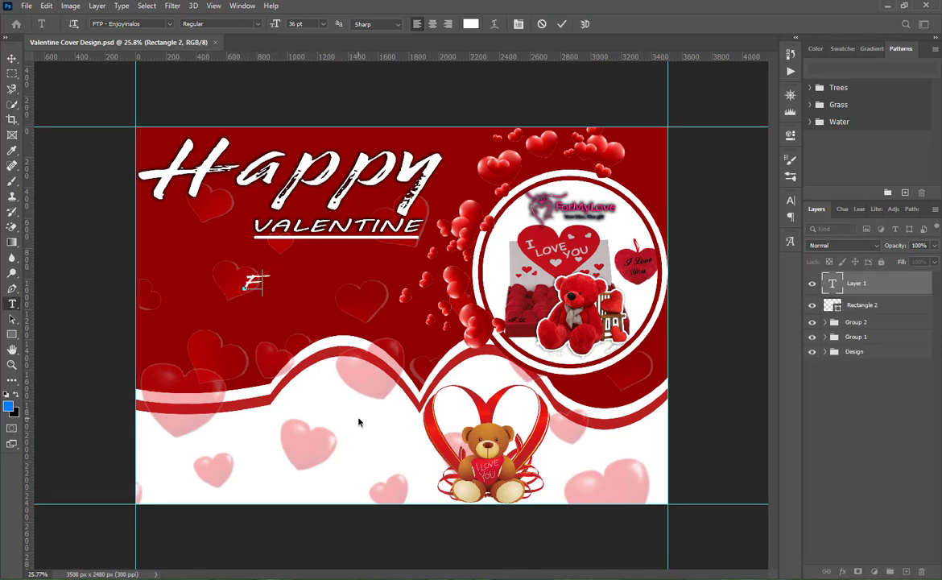
{"action": "type", "text": "or M"}
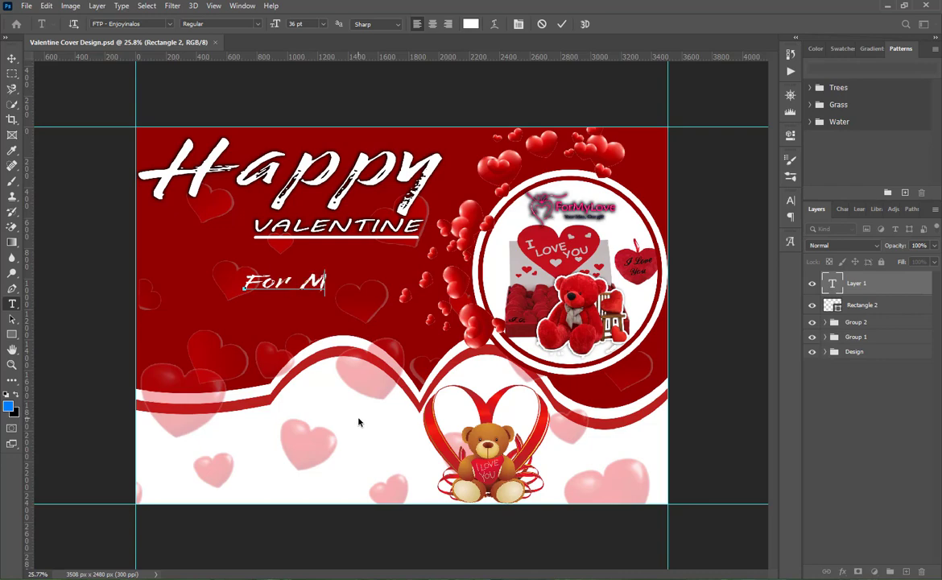
{"action": "type", "text": "y Love"}
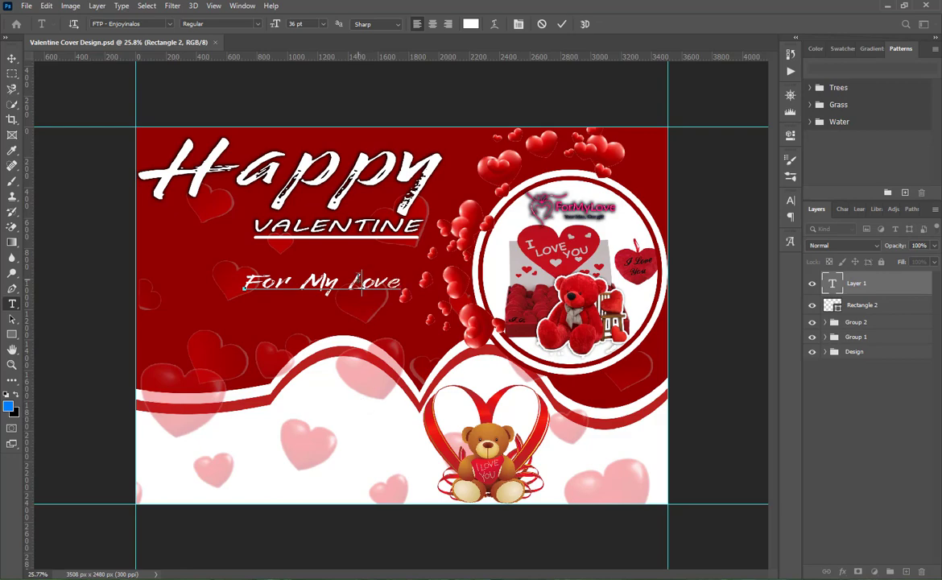
{"action": "key", "text": "ctrl+a"}
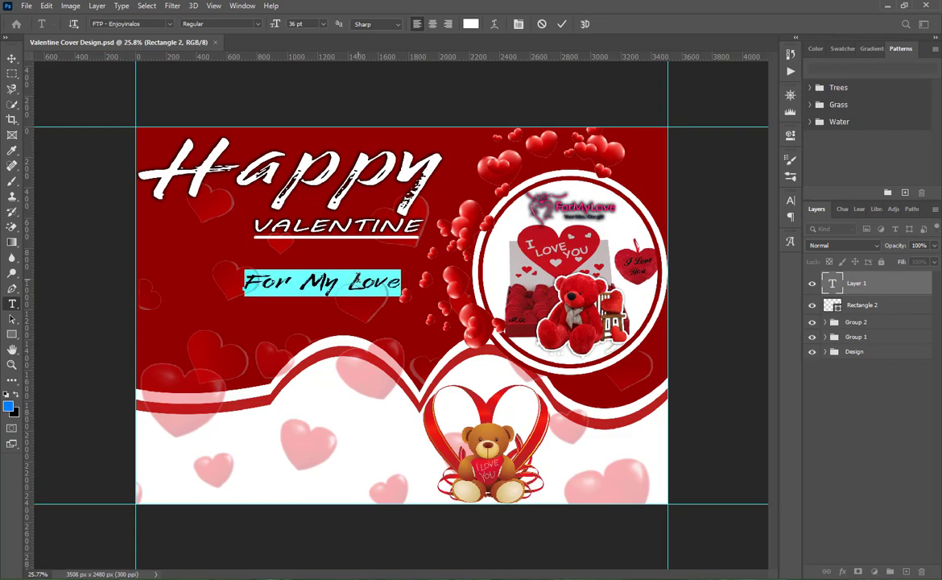
{"action": "left_click", "coordinate": [432, 25]}
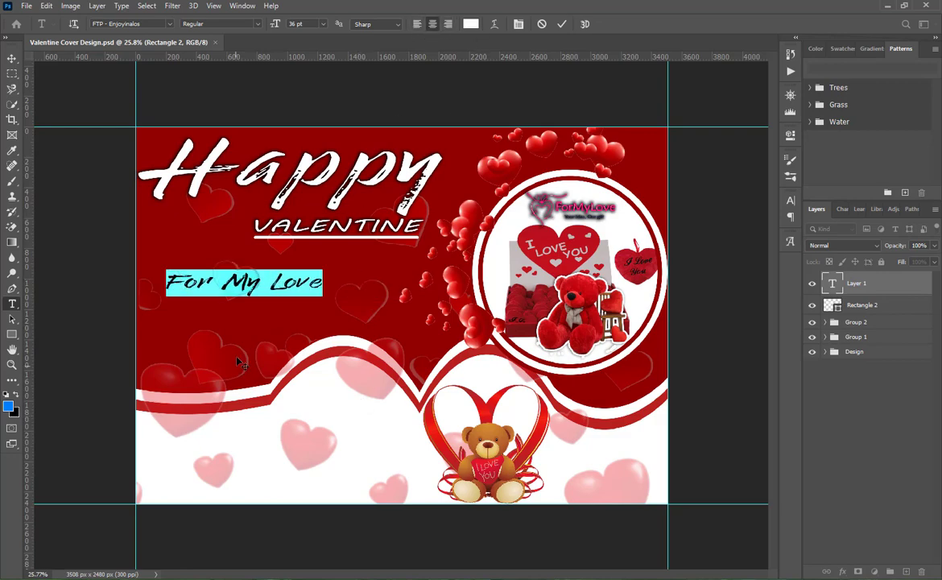
{"action": "left_click_drag", "start_coordinate": [240, 363], "coordinate": [327, 329]}
Set the For My Love text to the Another day in Paradise font at 30 pt and move it slightly up
{"action": "left_click", "coordinate": [790, 200]}
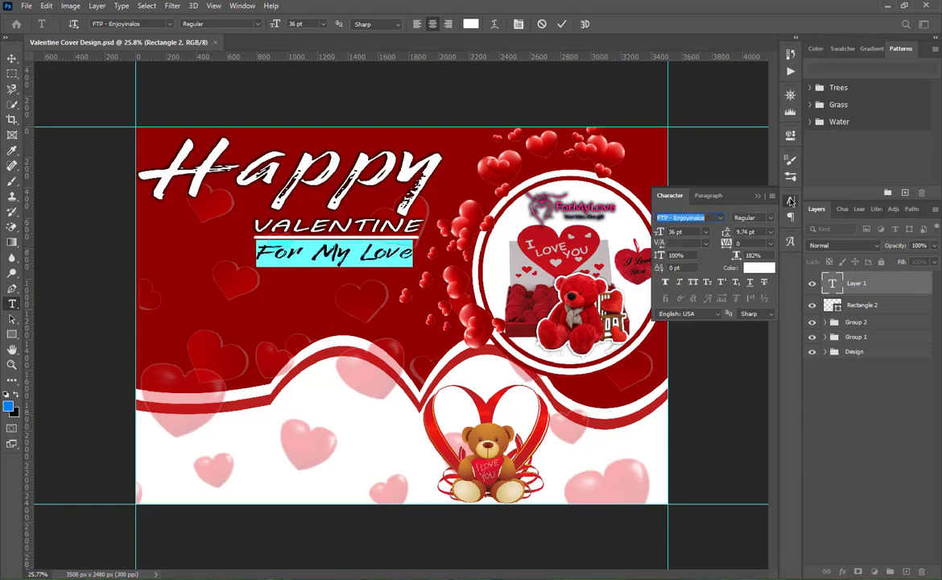
{"action": "left_click", "coordinate": [721, 219]}
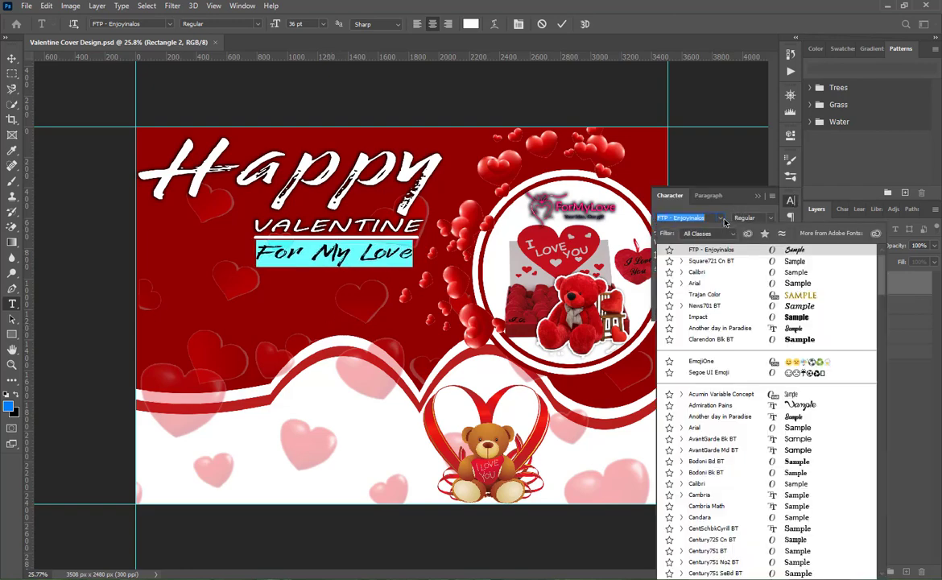
{"action": "left_click", "coordinate": [774, 333]}
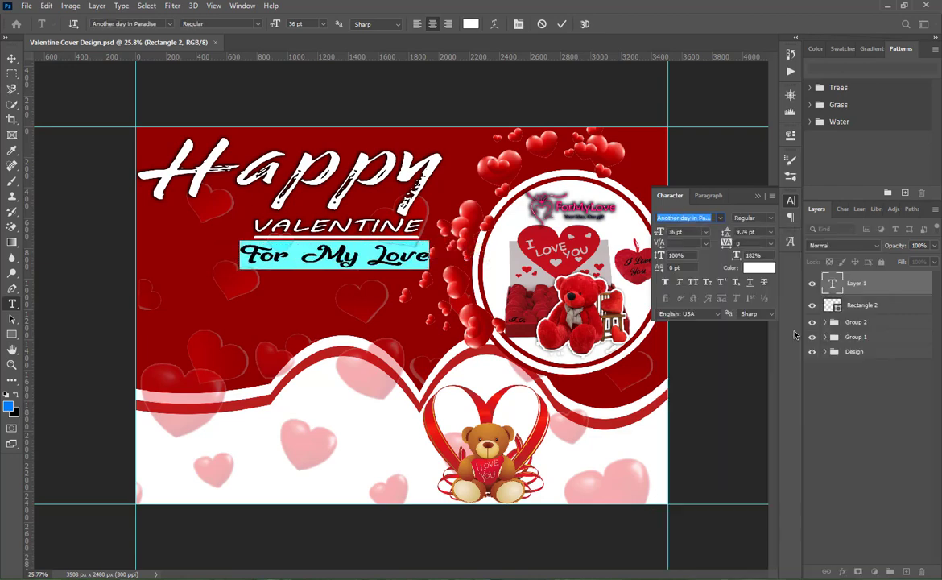
{"action": "left_click", "coordinate": [706, 232]}
{"action": "left_click", "coordinate": [684, 311]}
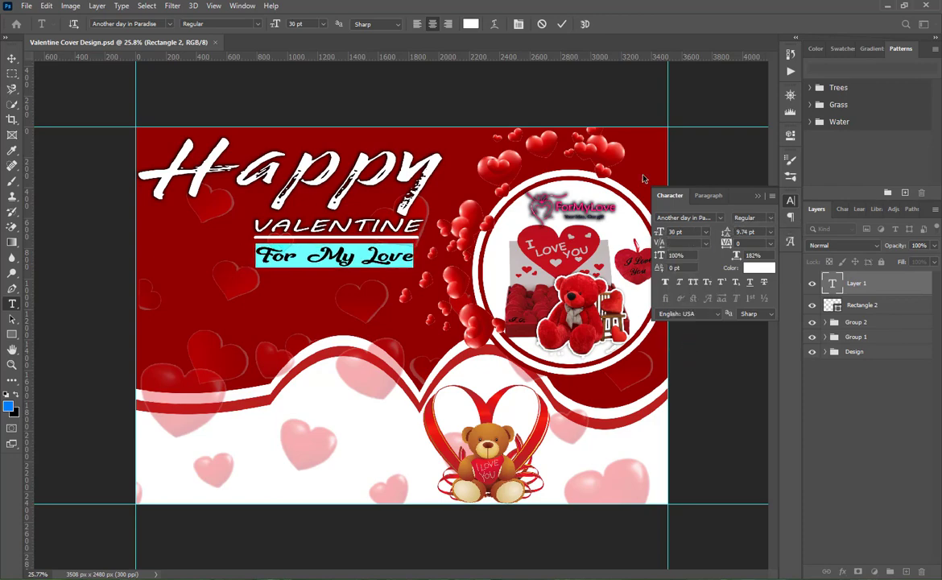
{"action": "left_click", "coordinate": [563, 25]}
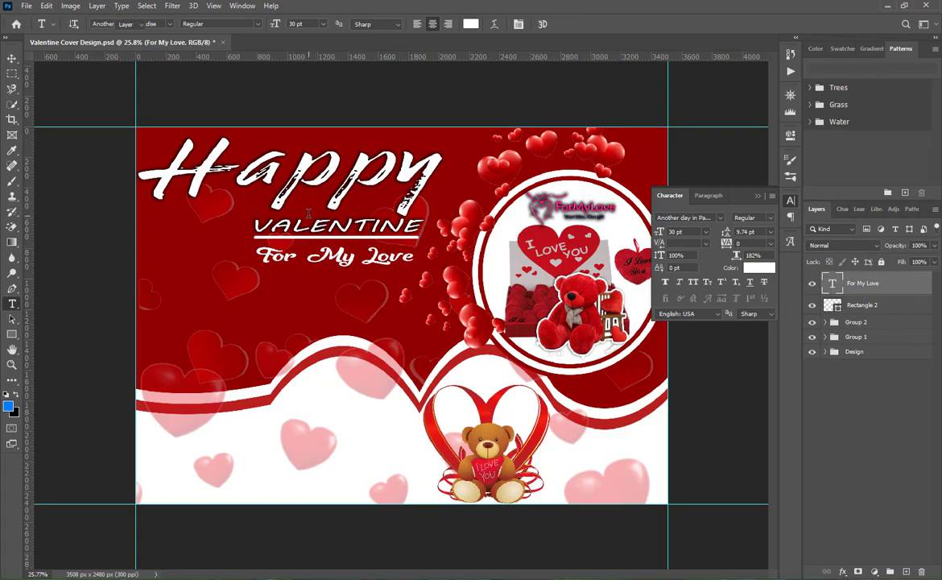
{"action": "key", "text": "v"}
{"action": "left_click_drag", "start_coordinate": [341, 257], "coordinate": [341, 251]}
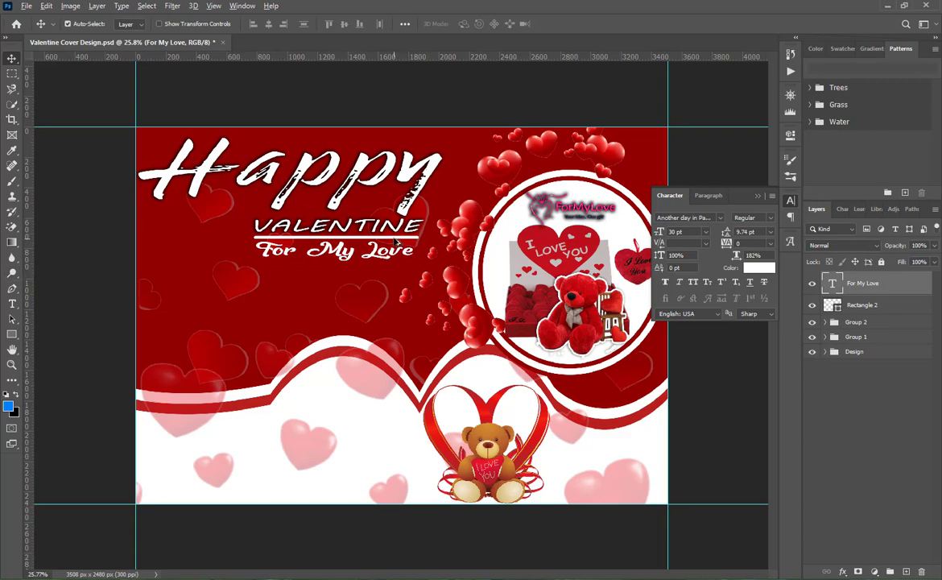
Duplicate the white underline rectangle and place the copy just beneath the For My Love text
{"action": "mouse_move", "coordinate": [397, 248]}
{"action": "left_mouse_down"}
{"action": "mouse_move", "coordinate": [409, 241]}
{"action": "mouse_move", "coordinate": [392, 264]}
{"action": "left_mouse_up"}
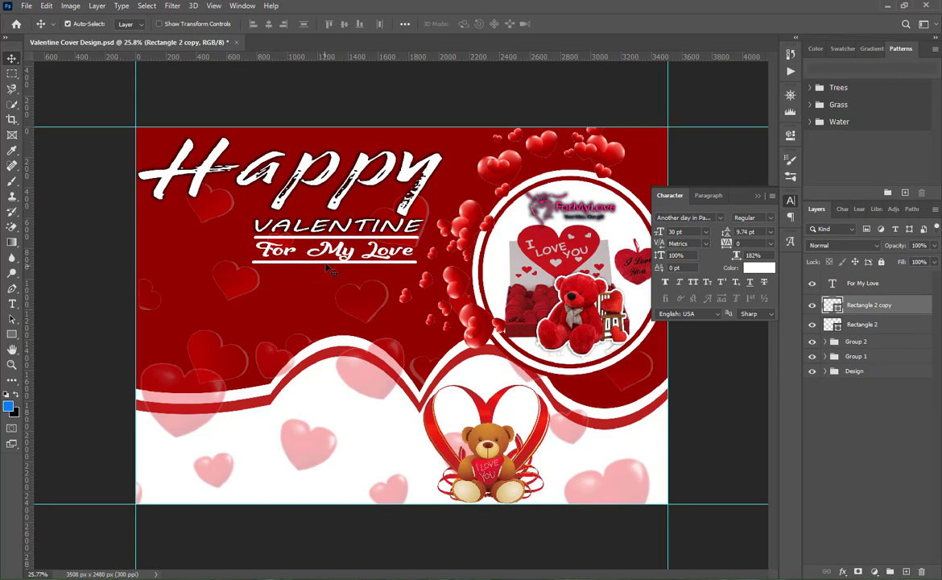
{"action": "key", "text": "Up"}
{"action": "key", "text": "Up"}
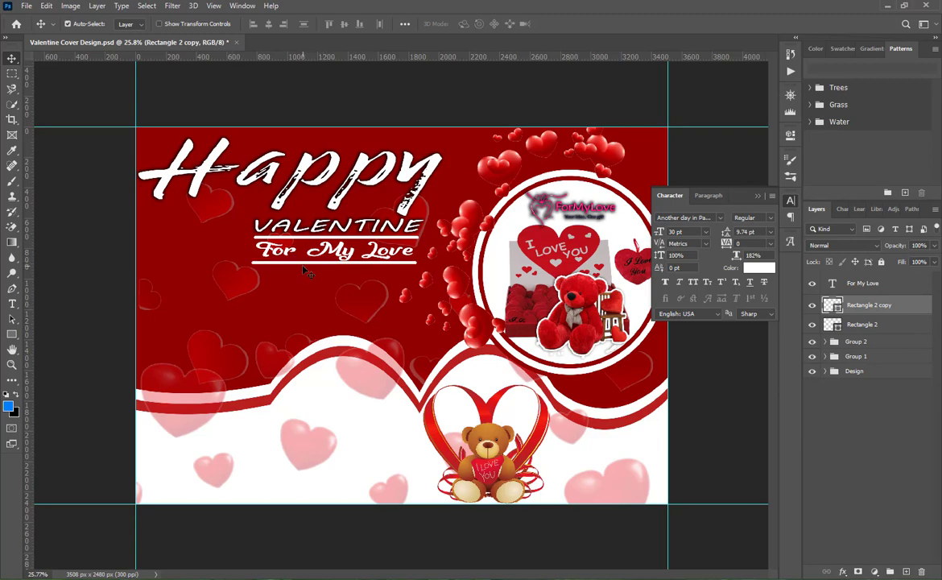
Draw a white rectangle about 989 px wide and 253 px high below the second underline
{"action": "left_click", "coordinate": [12, 333]}
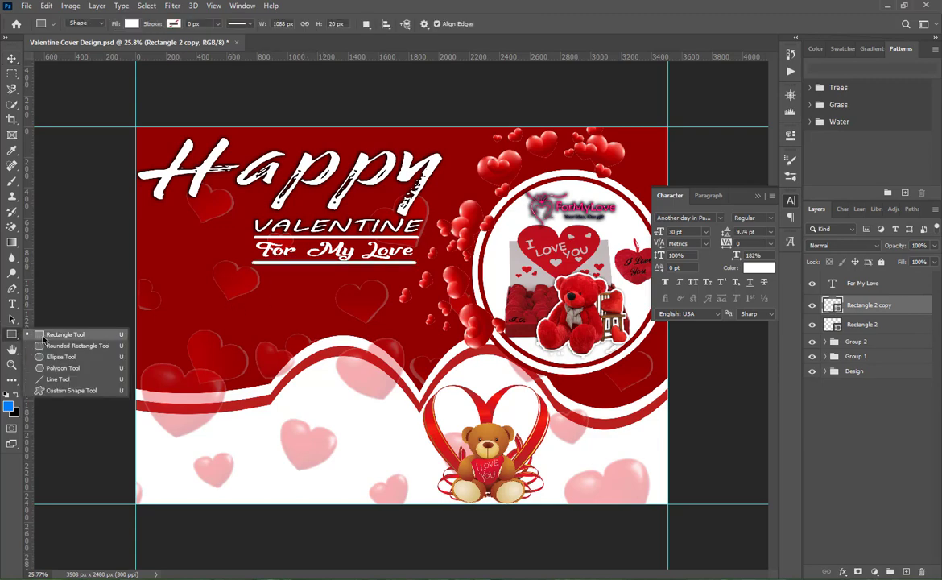
{"action": "left_click", "coordinate": [69, 335]}
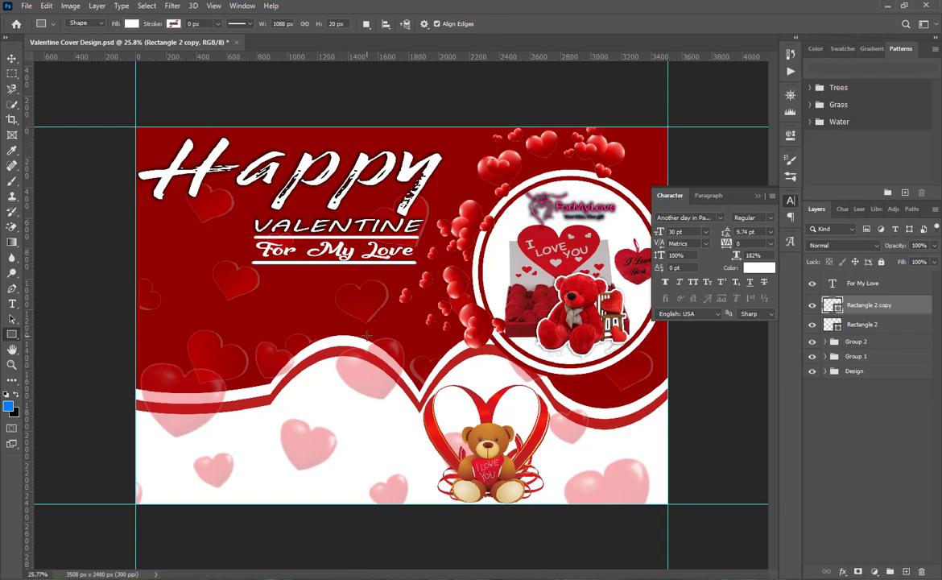
{"action": "scroll", "coordinate": [324, 261], "scroll_direction": "up", "scroll_amount": 3}
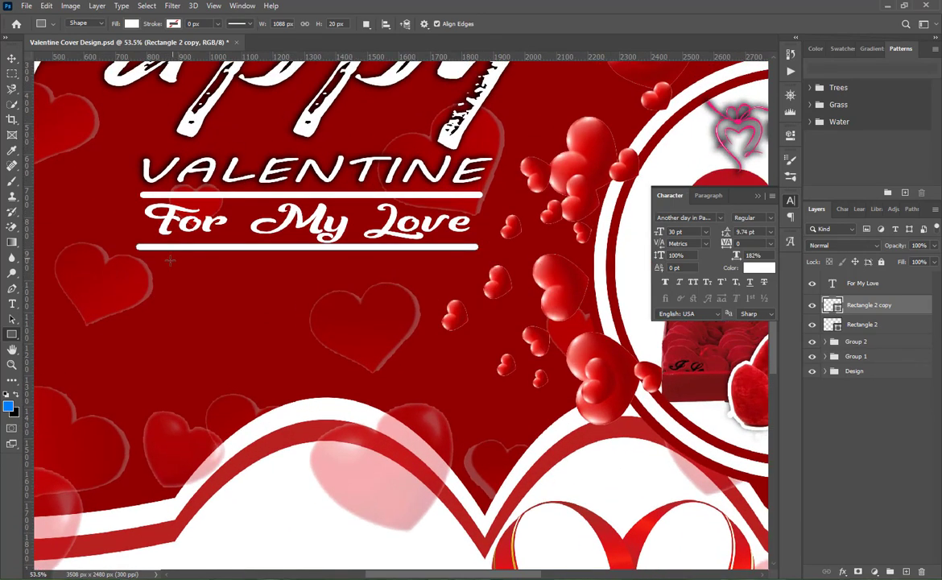
{"action": "left_click_drag", "start_coordinate": [150, 255], "coordinate": [463, 335]}
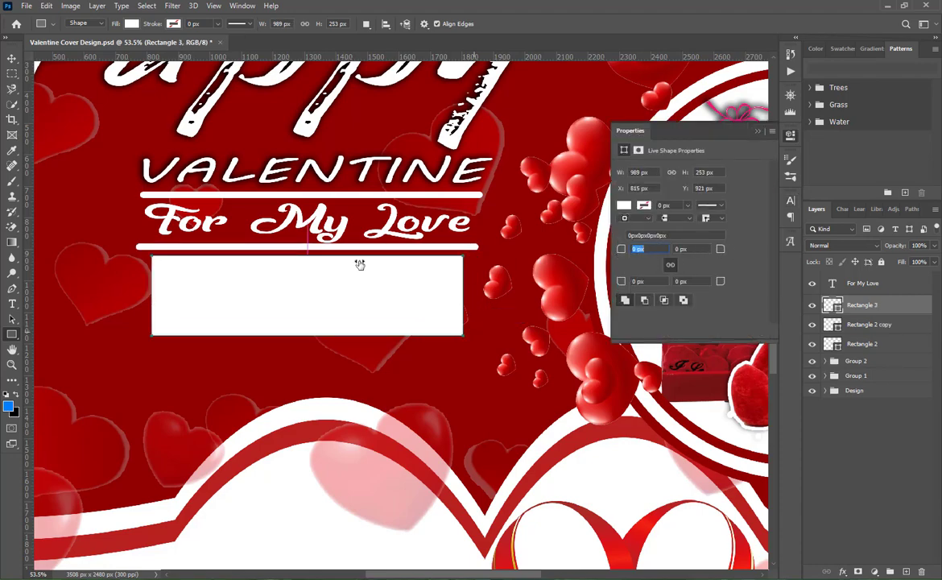
Round the large rectangle's corners with a radius of 150 px and deselect its layer
{"action": "type", "text": "150"}
{"action": "key", "text": "Return"}
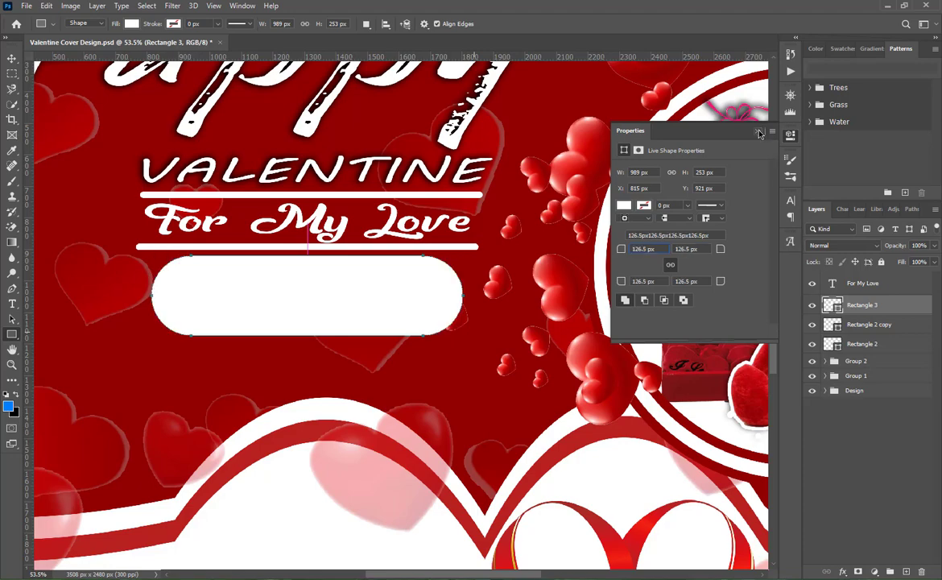
{"action": "left_click", "coordinate": [757, 132]}
{"action": "left_click", "coordinate": [847, 440]}
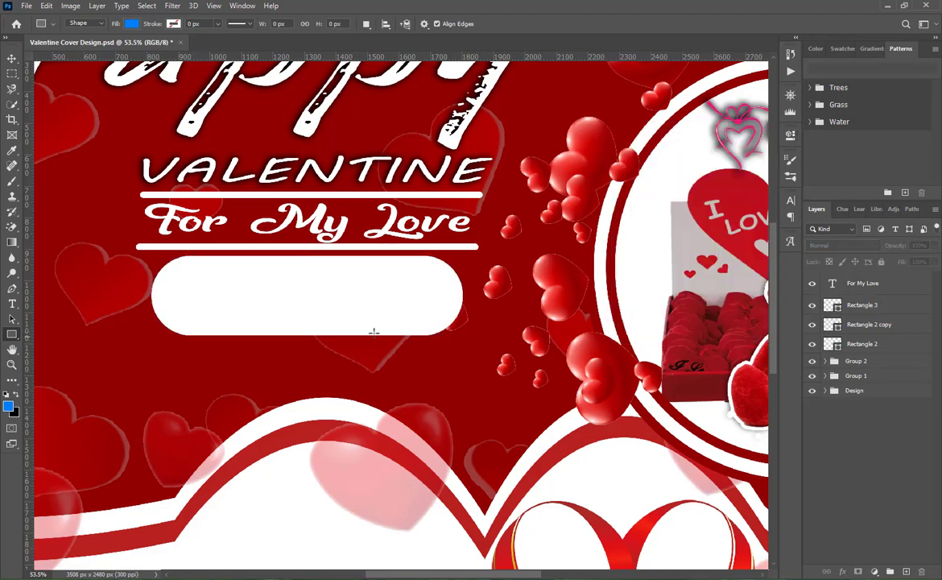
Change the large rounded rectangle's fill colour to red ff0000
{"action": "left_click", "coordinate": [12, 58]}
{"action": "left_click", "coordinate": [842, 313]}
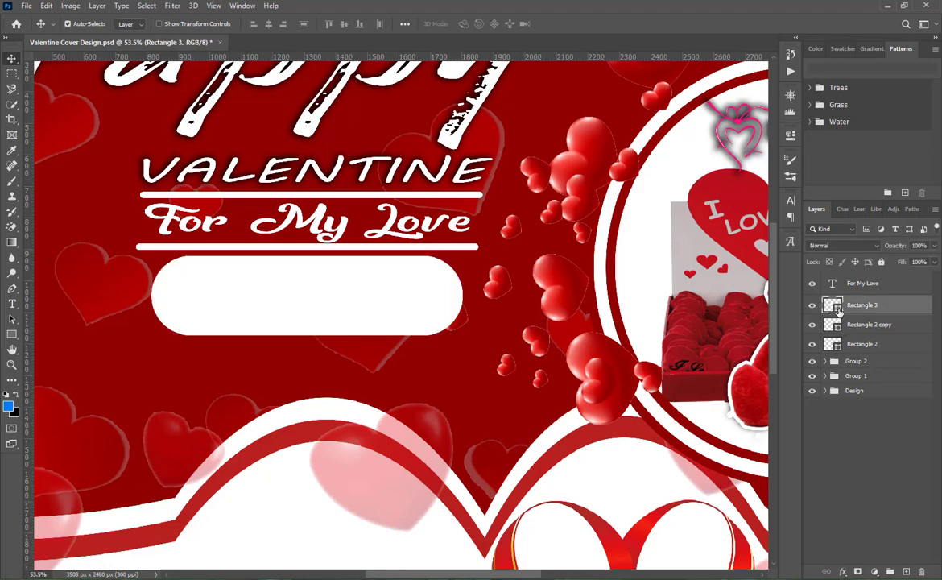
{"action": "double_click", "coordinate": [837, 311]}
{"action": "type", "text": "ff0000"}
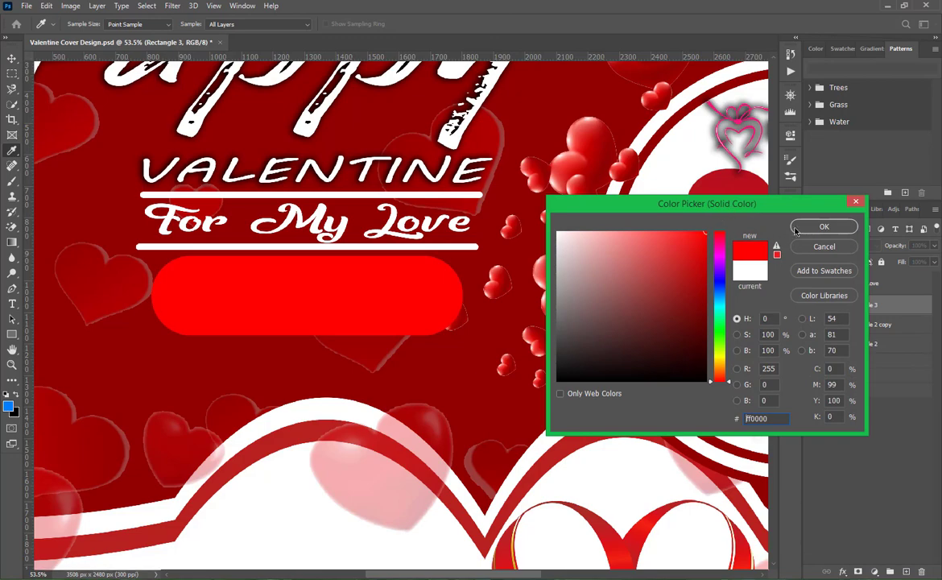
{"action": "left_click", "coordinate": [801, 225]}
Add a white Stroke layer style around the red rounded rectangle
{"action": "right_click", "coordinate": [867, 306]}
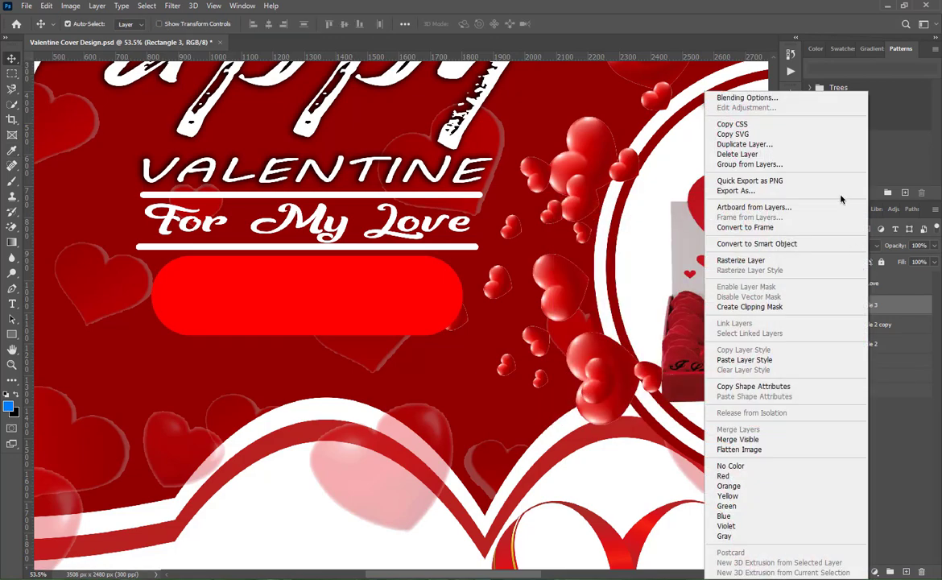
{"action": "left_click", "coordinate": [779, 100]}
{"action": "left_click_drag", "start_coordinate": [381, 274], "coordinate": [531, 275]}
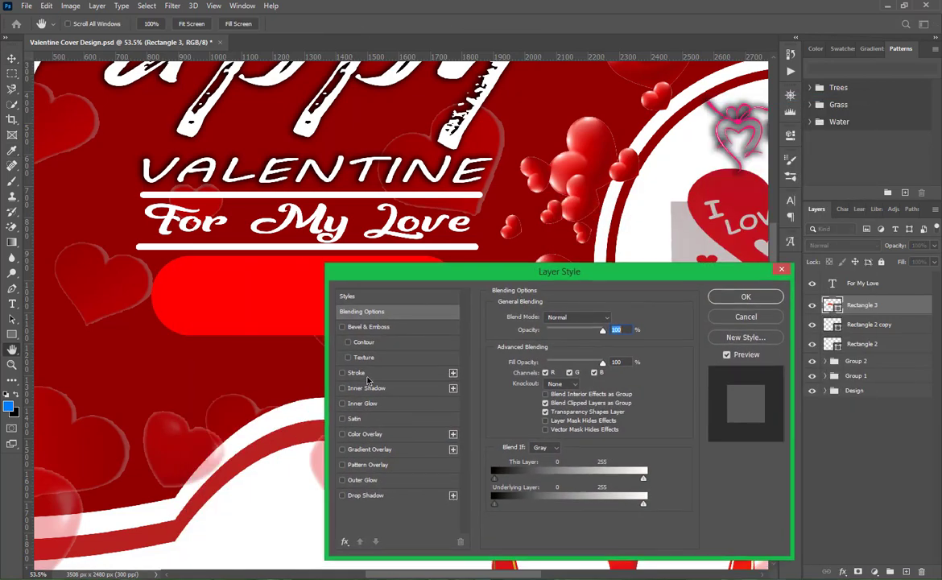
{"action": "left_click", "coordinate": [342, 372]}
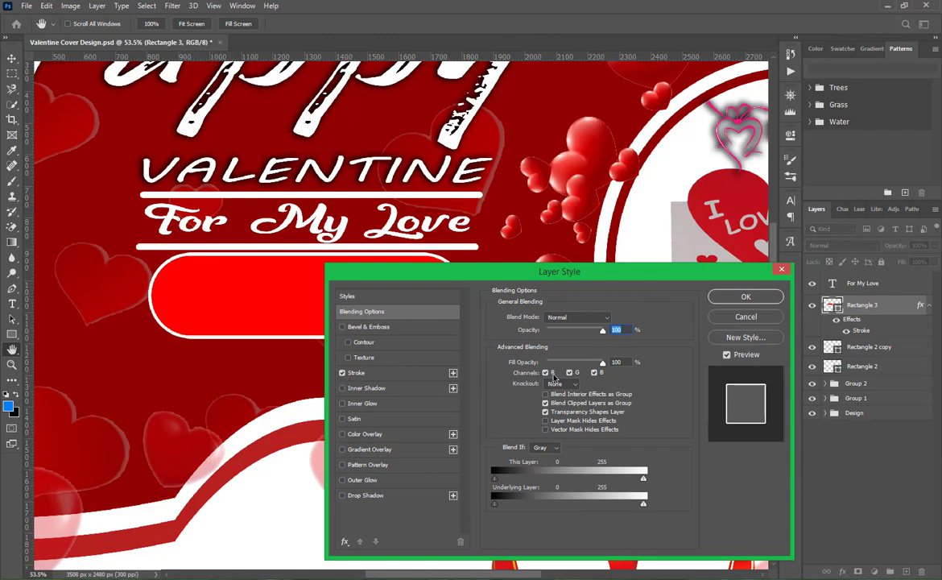
{"action": "left_click", "coordinate": [746, 296]}
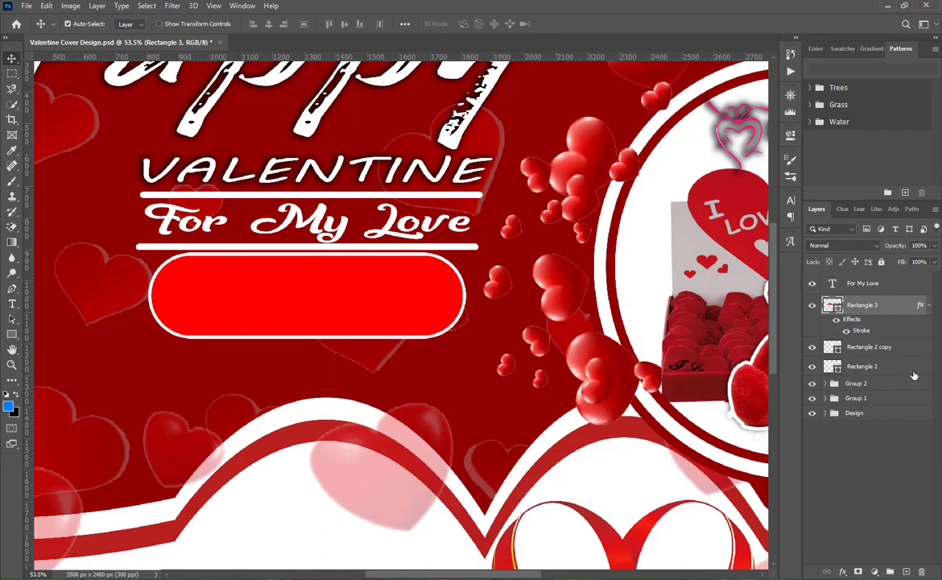
Recolour the pill-shaped label's fill to the background's dark red 900000
{"action": "double_click", "coordinate": [837, 309]}
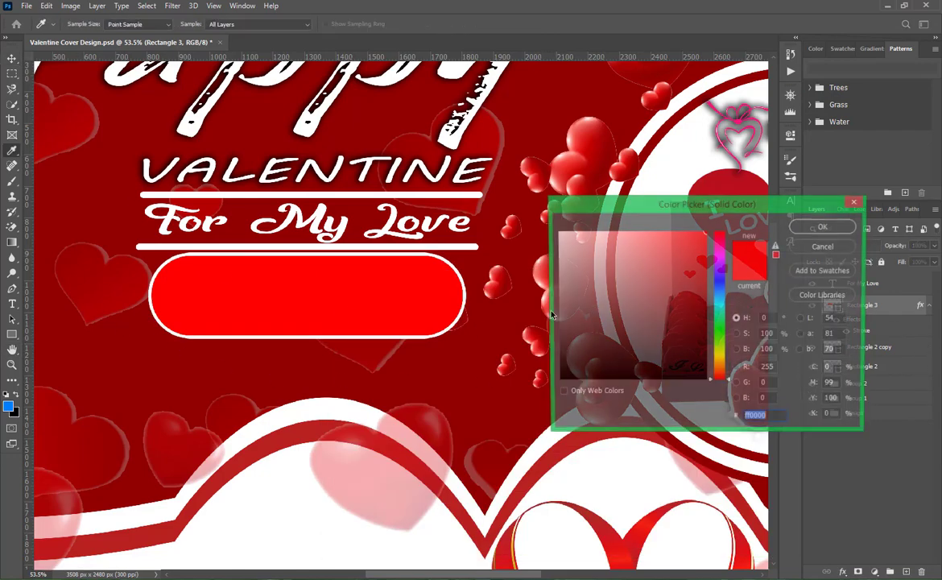
{"action": "left_click", "coordinate": [486, 327]}
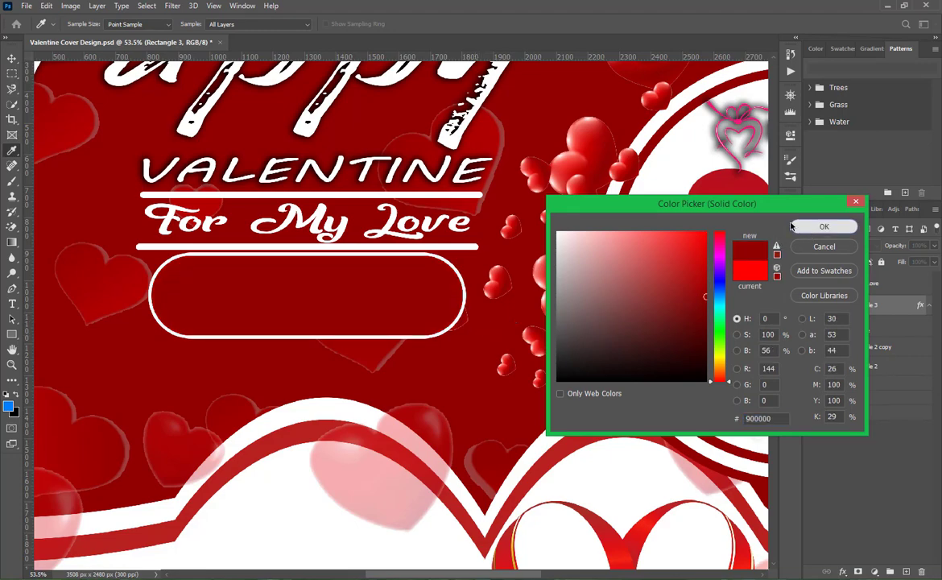
{"action": "left_click", "coordinate": [823, 227]}
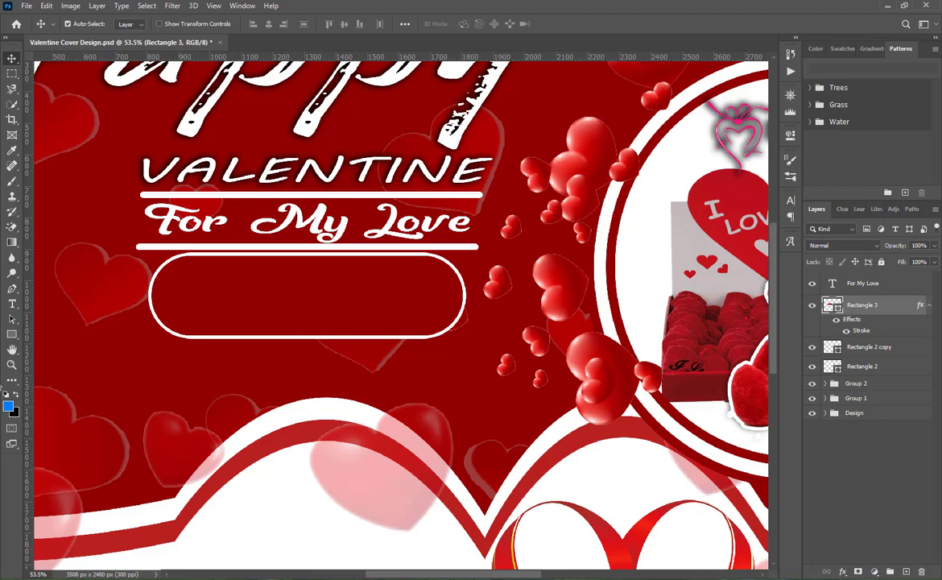
Add the text "send gift's now" on a new text layer just below the pill-shaped label
{"action": "left_click", "coordinate": [12, 304]}
{"action": "left_click", "coordinate": [242, 308]}
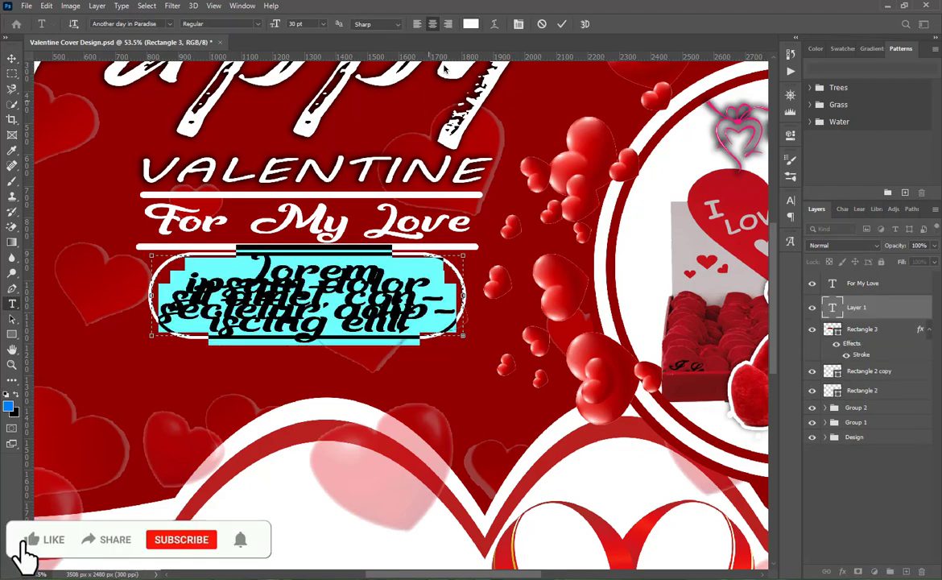
{"action": "left_click", "coordinate": [542, 23]}
{"action": "left_click", "coordinate": [434, 364]}
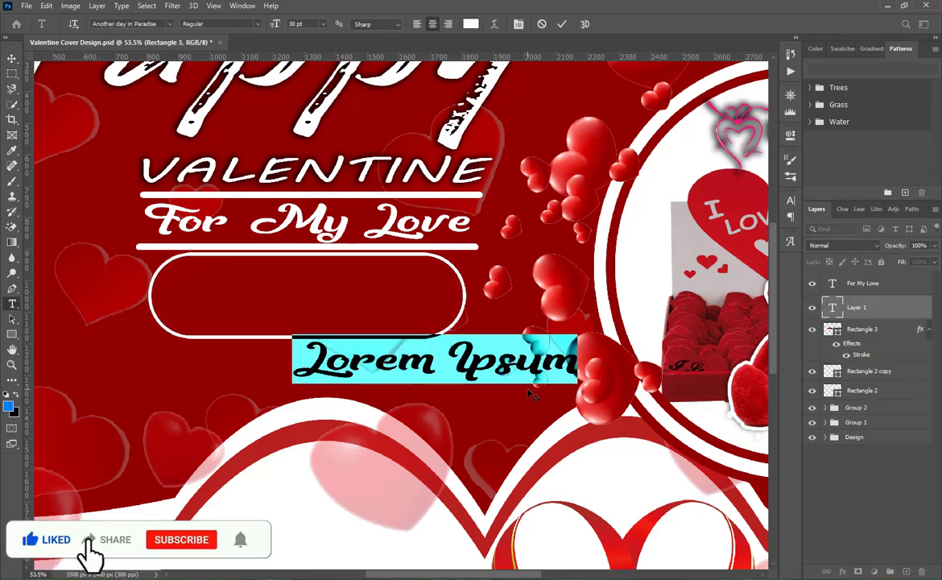
{"action": "type", "text": "8end"}
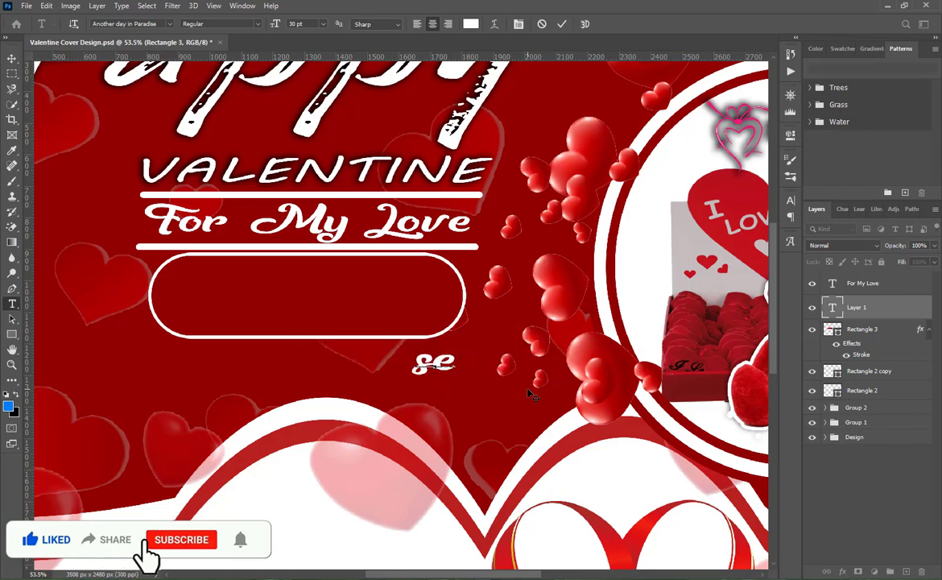
{"action": "type", "text": " g"}
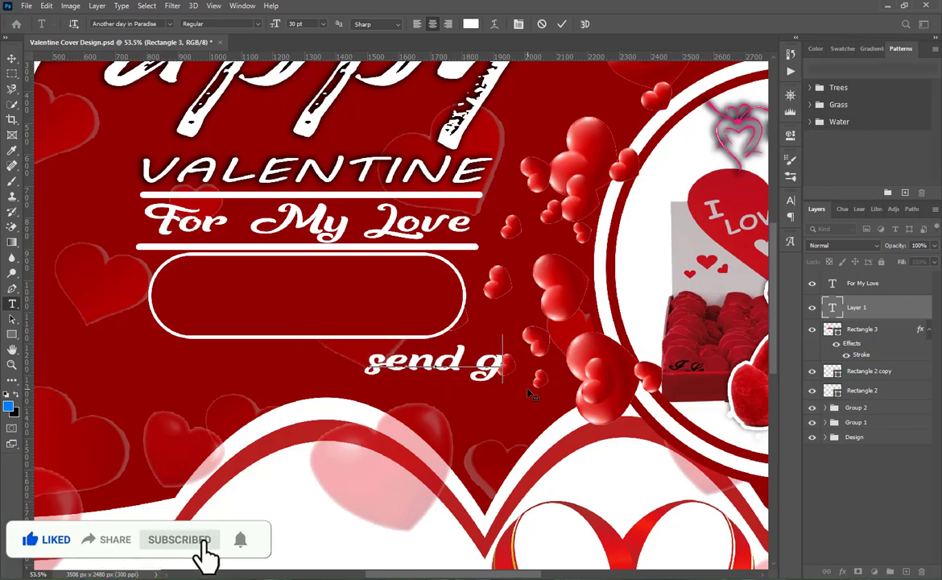
{"action": "type", "text": "ifts"}
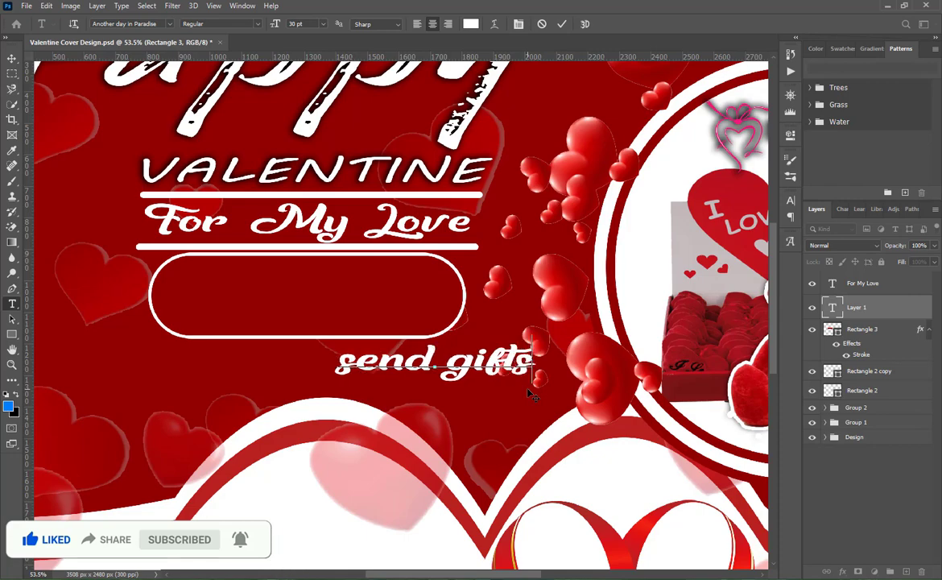
{"action": "key", "text": "Left"}
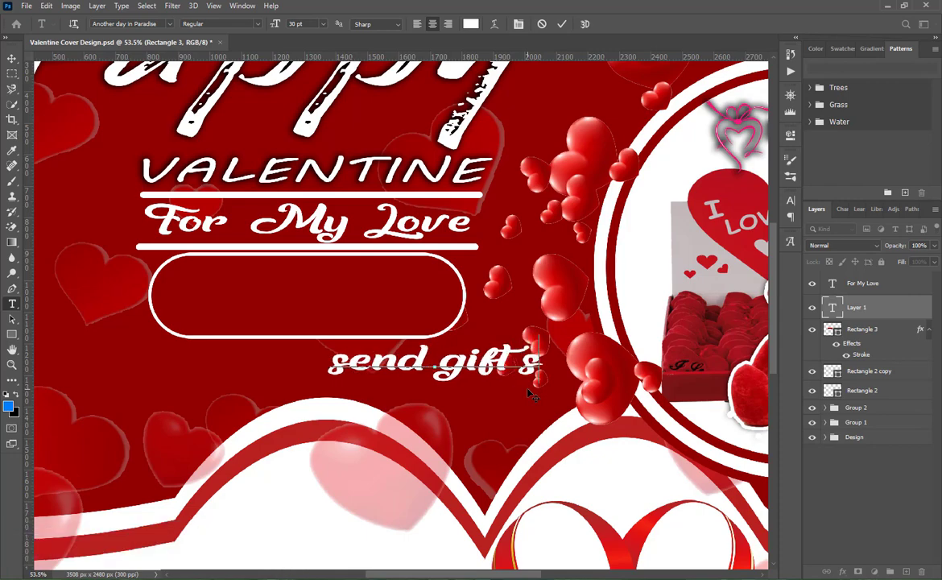
{"action": "type", "text": "now"}
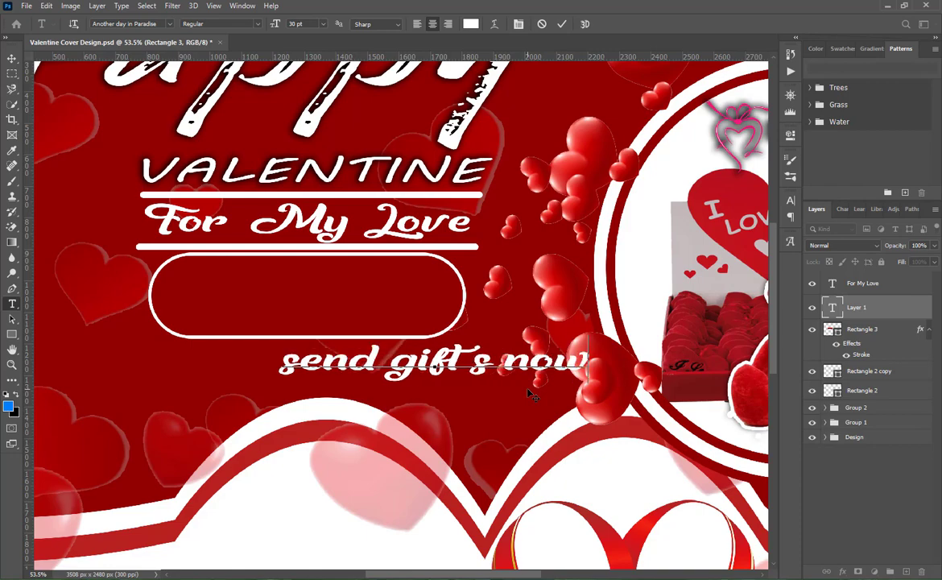
Format the "send gift's now" text in Square721 Cn BT at 18 pt with all caps
{"action": "key", "text": "ctrl+a"}
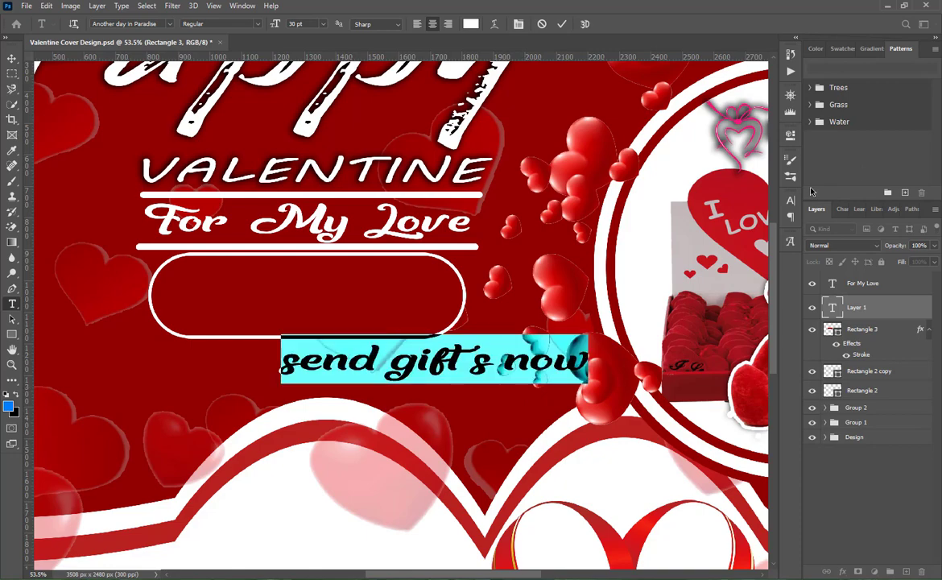
{"action": "left_click", "coordinate": [791, 199]}
{"action": "left_click", "coordinate": [721, 219]}
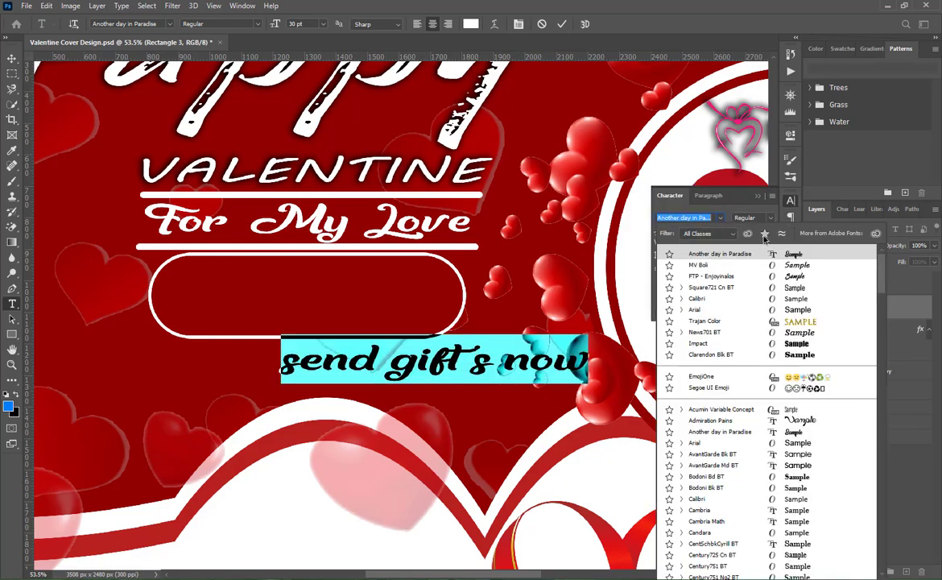
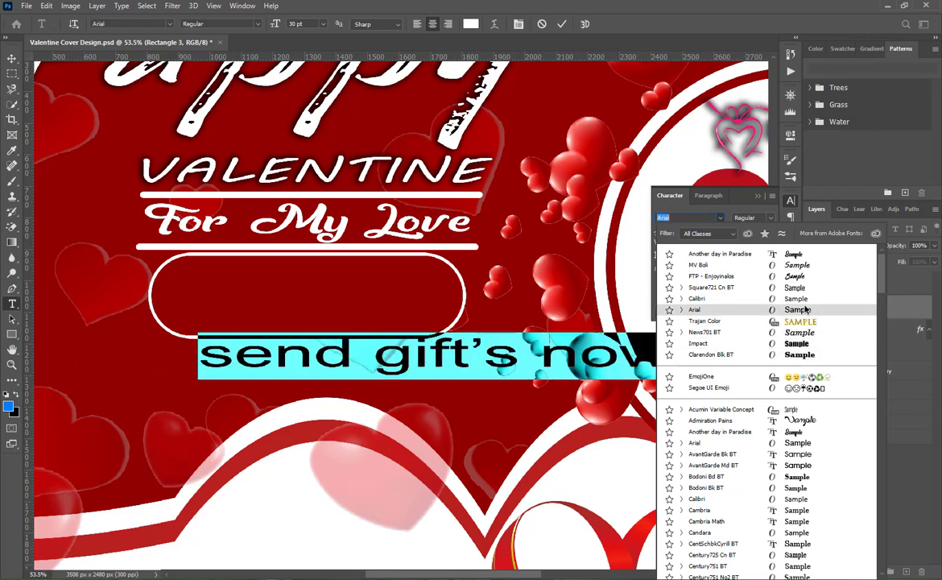
{"action": "left_click", "coordinate": [805, 308]}
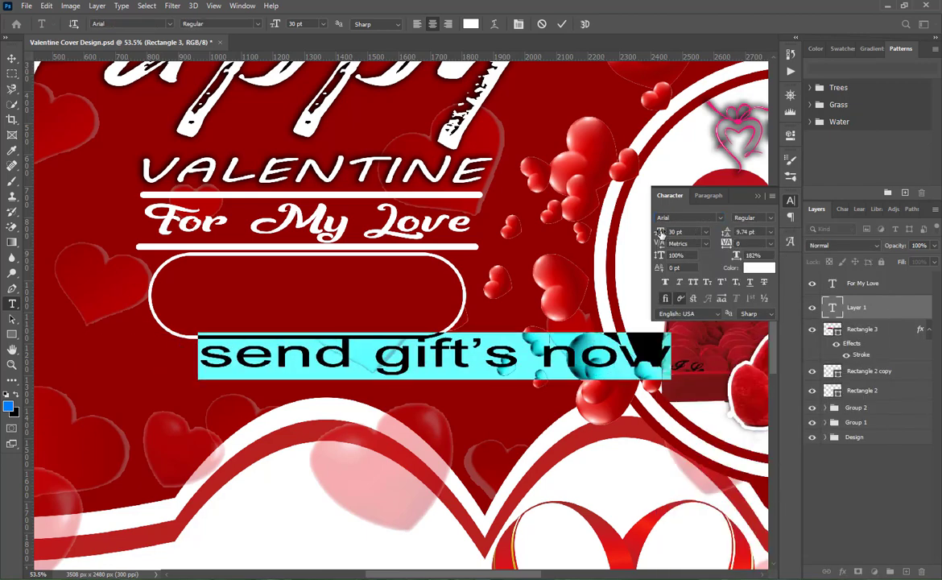
{"action": "left_click_drag", "start_coordinate": [660, 232], "coordinate": [710, 231]}
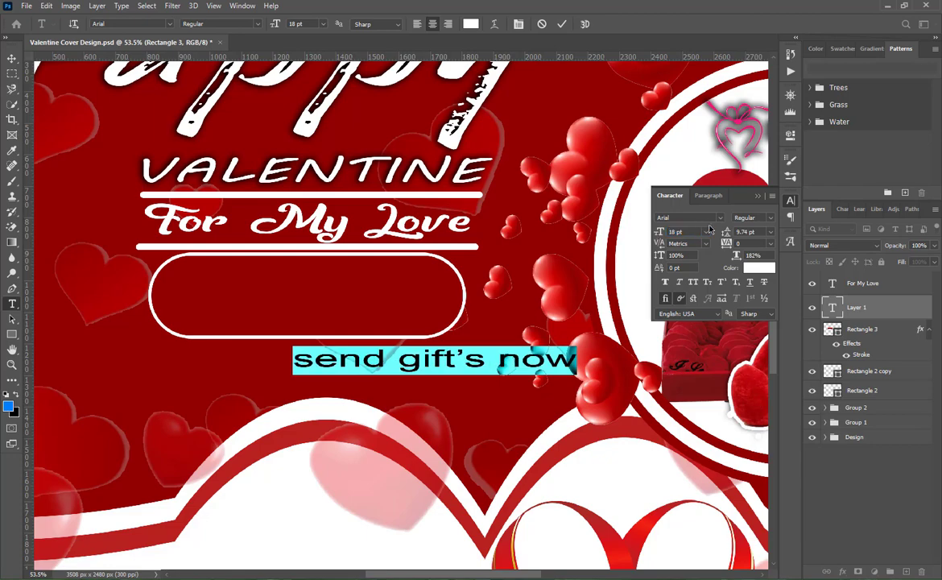
{"action": "left_click", "coordinate": [693, 282]}
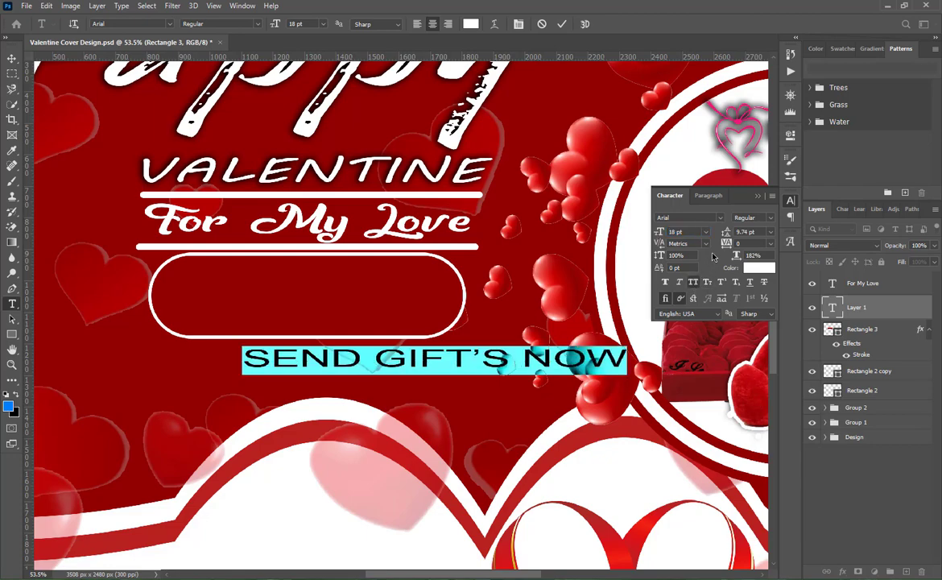
{"action": "left_click", "coordinate": [721, 218]}
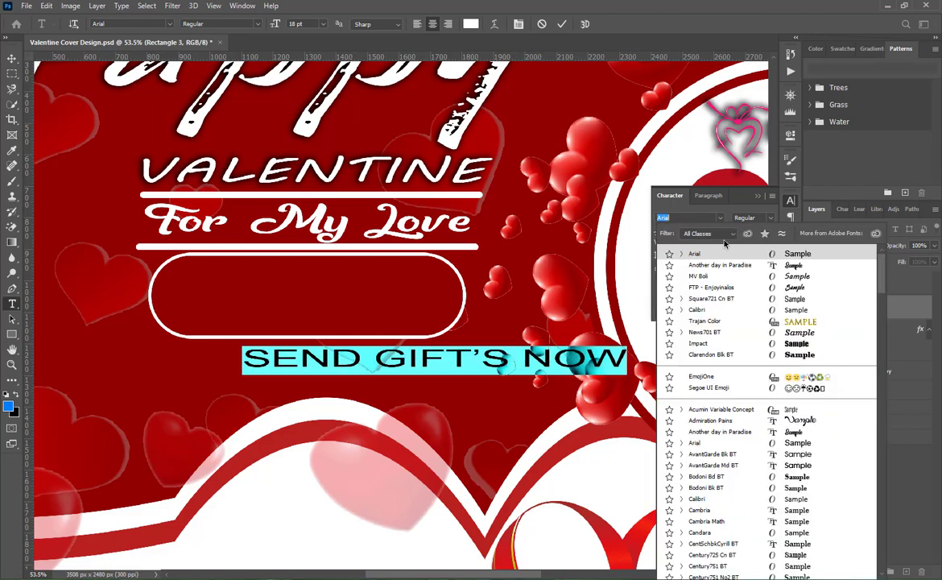
{"action": "left_click", "coordinate": [791, 302]}
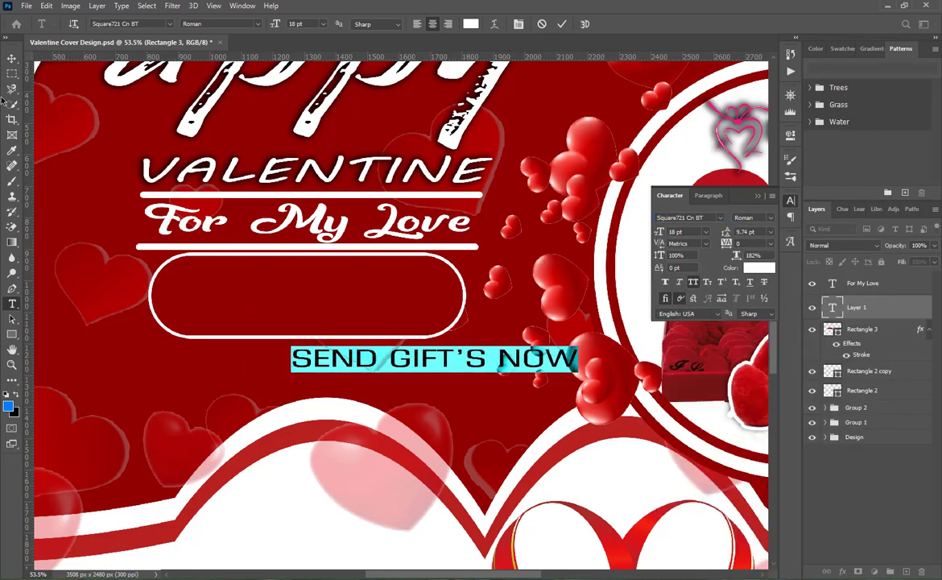
Move the SEND GIFT'S NOW text into the pill-shaped label and centre it there horizontally and vertically
{"action": "left_click", "coordinate": [12, 58]}
{"action": "left_click_drag", "start_coordinate": [361, 364], "coordinate": [228, 301]}
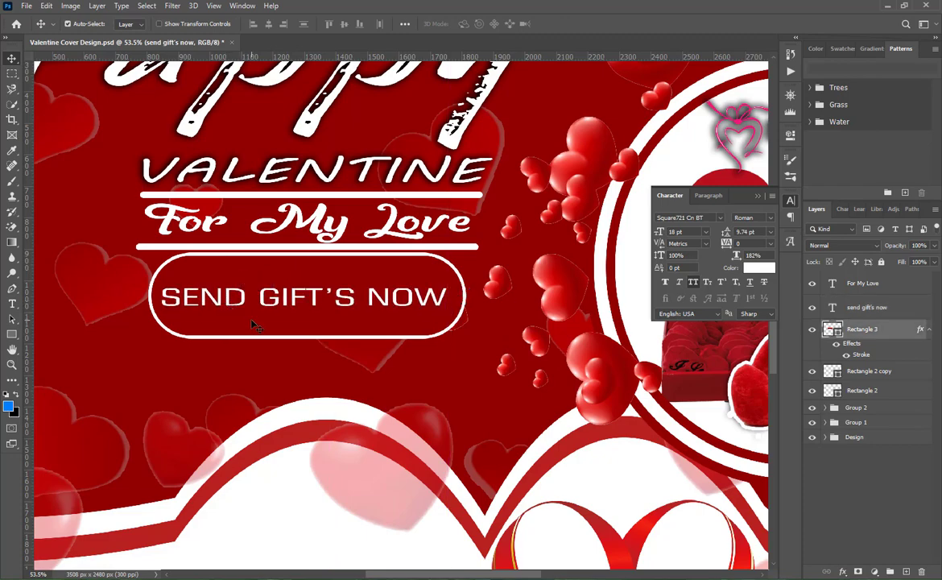
{"action": "left_click", "coordinate": [251, 323]}
{"action": "left_click", "coordinate": [271, 314], "text": "shift"}
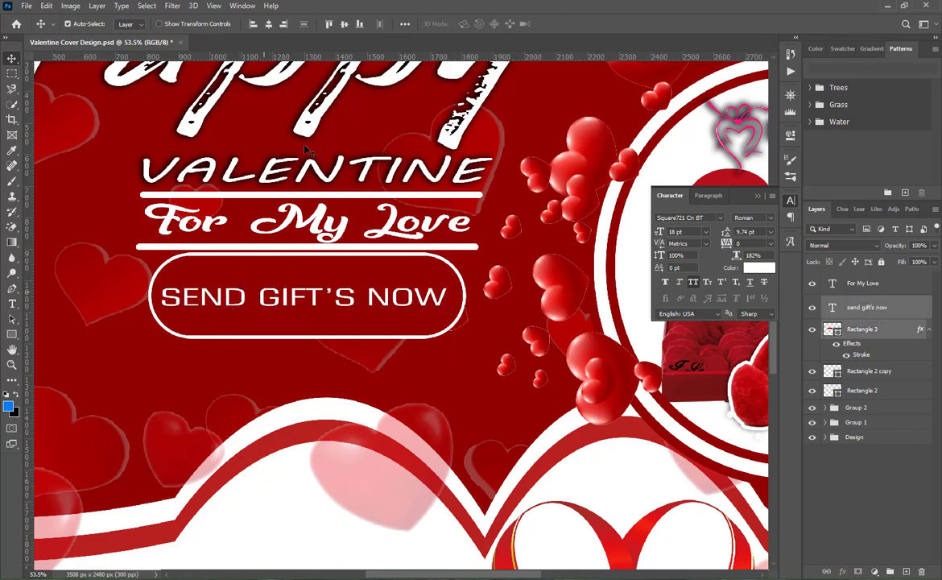
{"action": "left_click", "coordinate": [268, 24]}
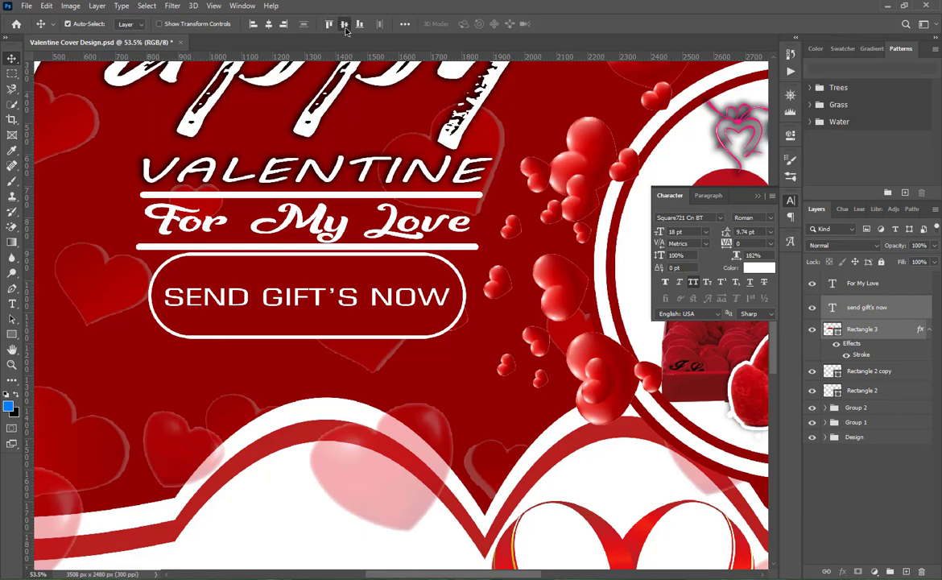
{"action": "left_click", "coordinate": [345, 25]}
{"action": "left_click", "coordinate": [756, 196]}
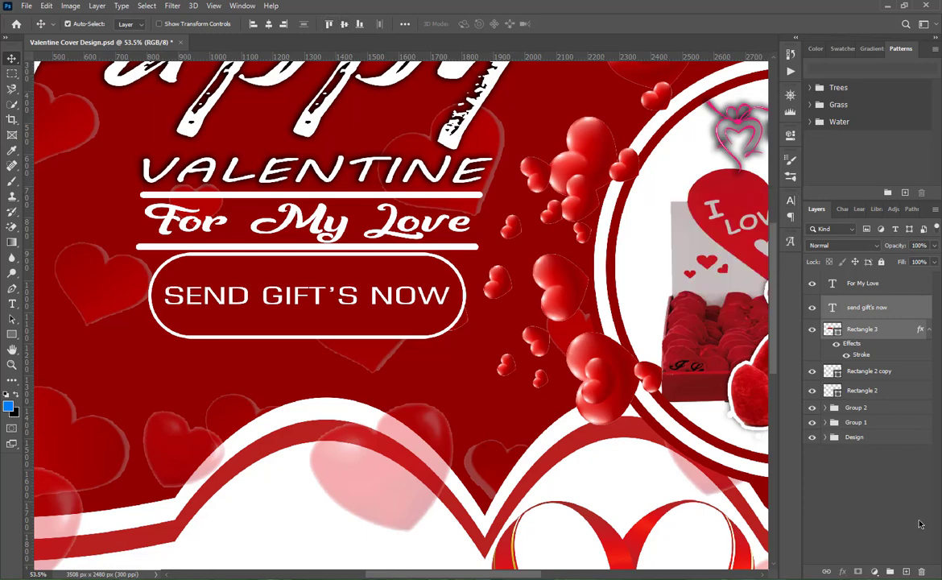
Group the layers from Rectangle 2 up to For My Love
{"action": "left_click", "coordinate": [873, 389]}
{"action": "left_click", "coordinate": [863, 283], "text": "shift"}
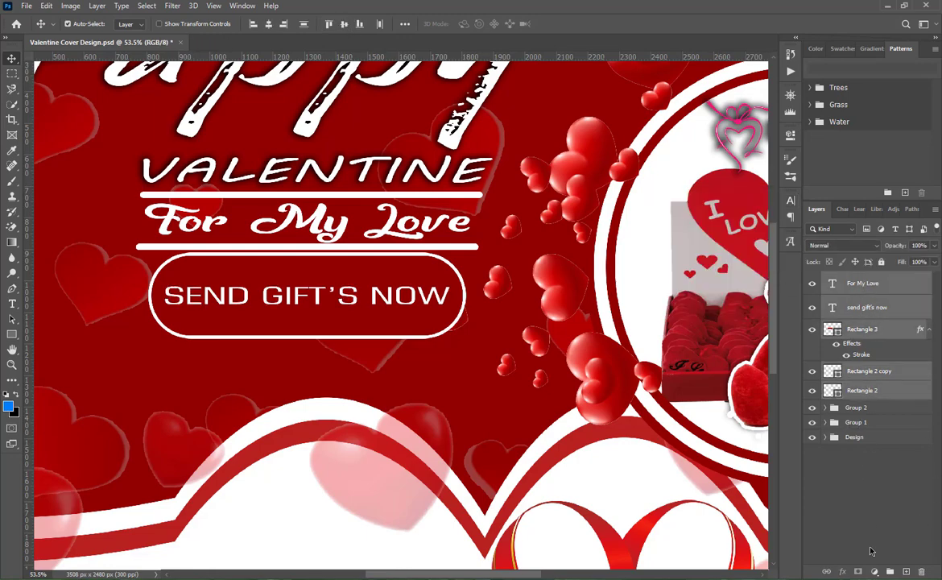
{"action": "left_click", "coordinate": [889, 571]}
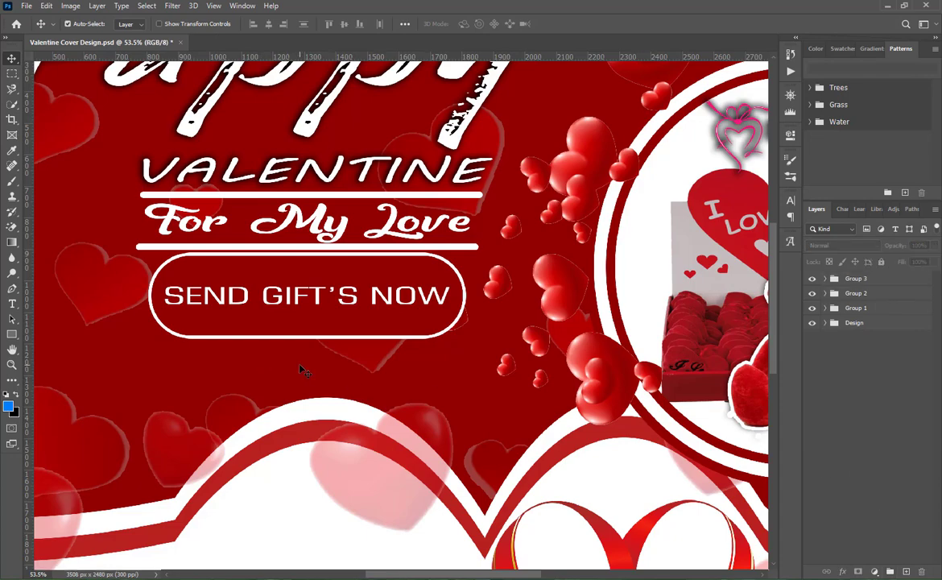
Place the png-transparent-heart-illustration image from the New folder window in File Explorer into the Photoshop design
{"action": "scroll", "coordinate": [301, 369], "scroll_direction": "down", "scroll_amount": 3}
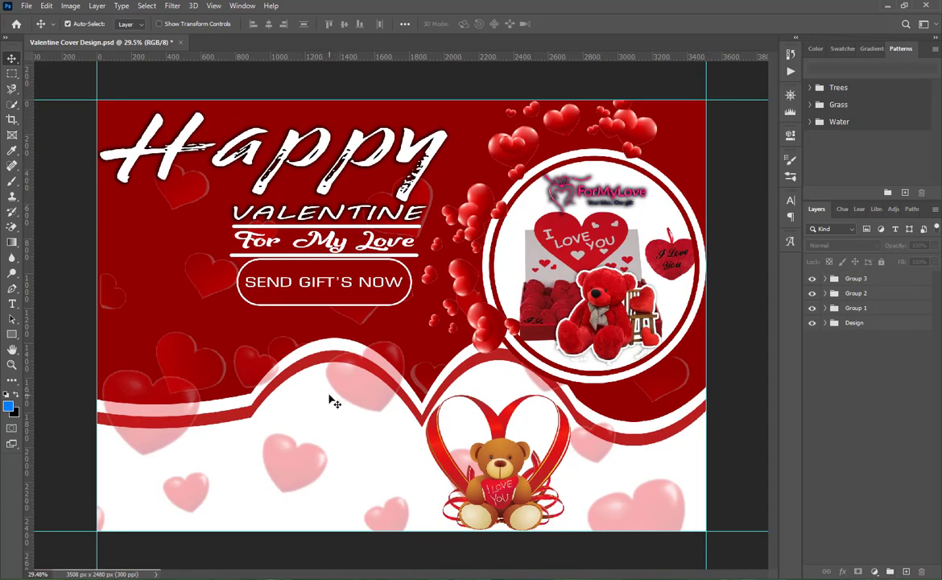
{"action": "key", "text": "alt+Tab"}
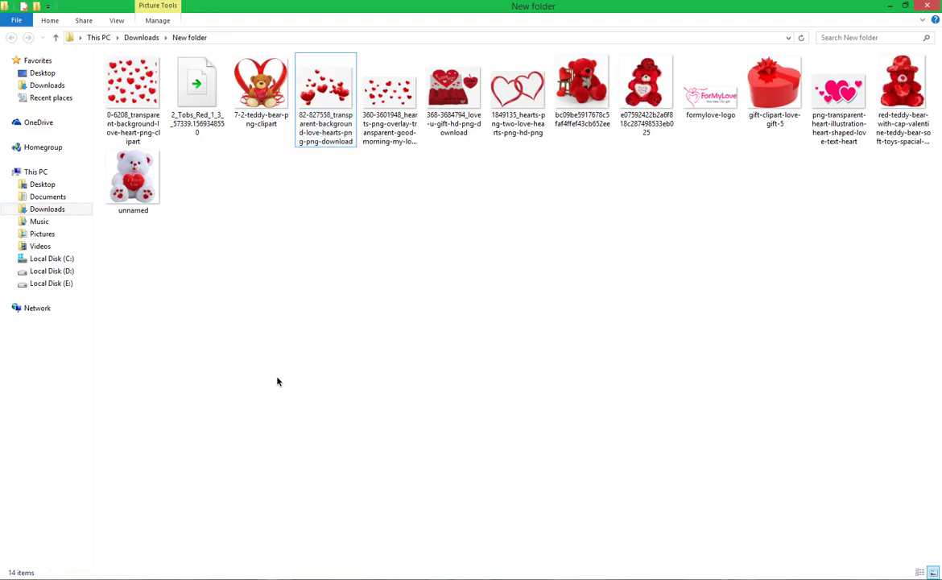
{"action": "right_click", "coordinate": [278, 381]}
{"action": "left_click", "coordinate": [304, 423]}
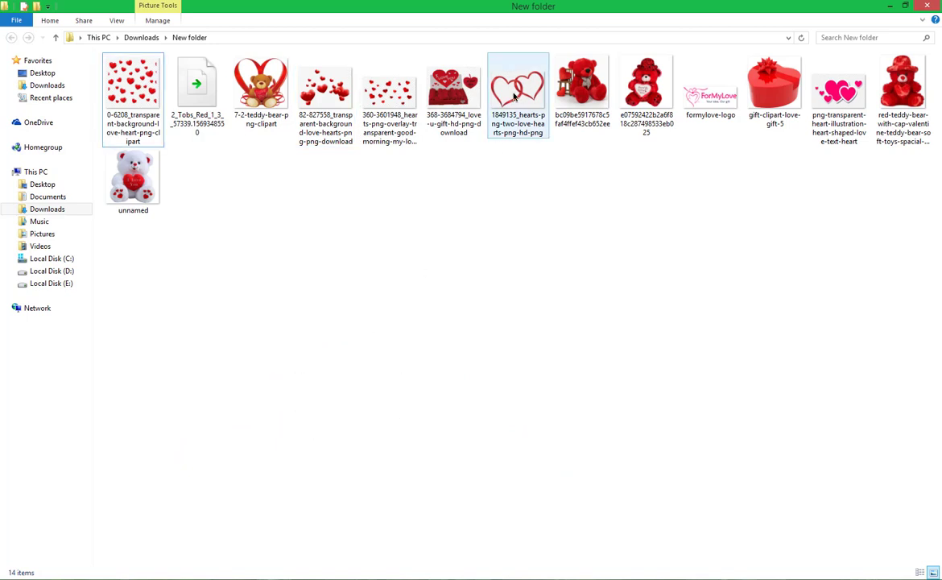
{"action": "left_click_drag", "start_coordinate": [512, 96], "coordinate": [451, 322]}
{"action": "left_click_drag", "start_coordinate": [838, 93], "coordinate": [391, 475]}
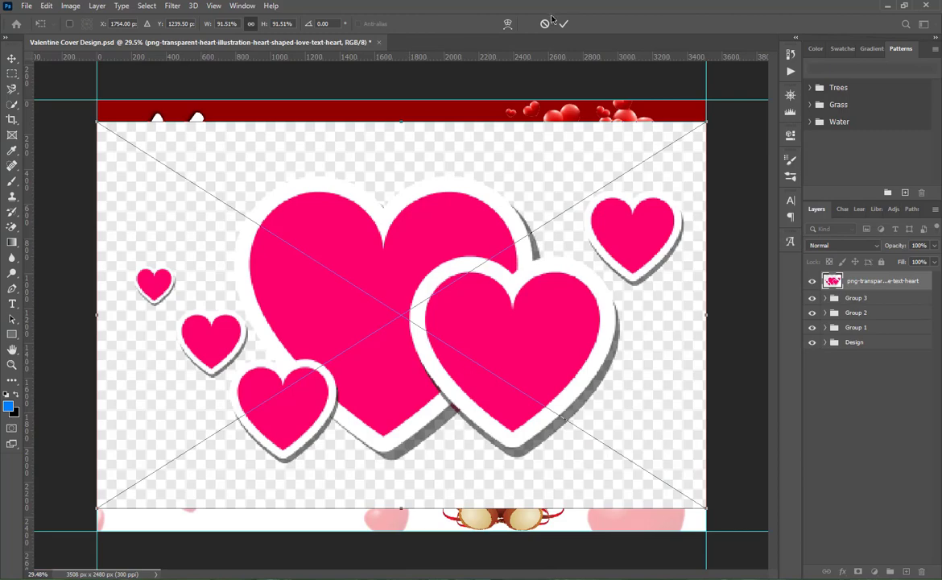
{"action": "left_click", "coordinate": [563, 23]}
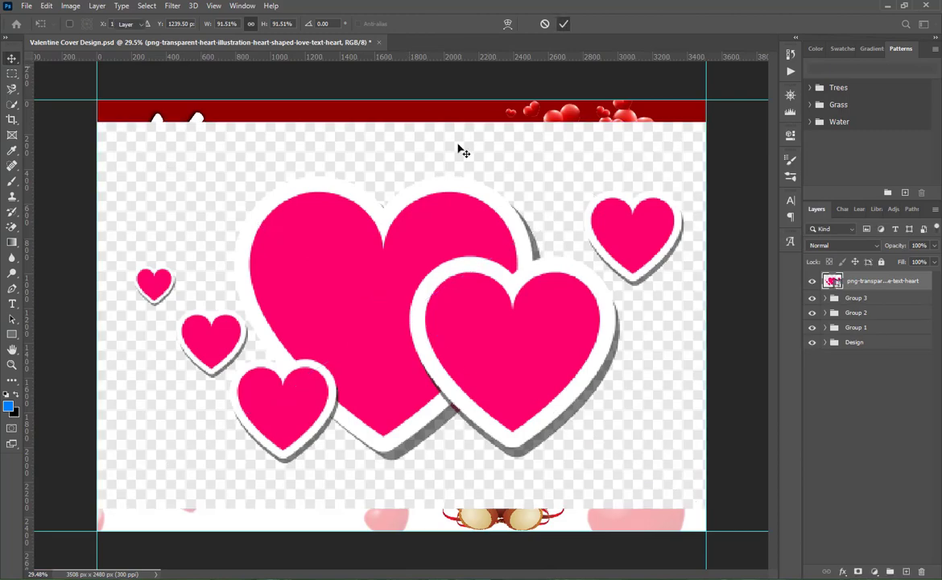
Erase the checkered background and white outlines around the pink hearts with the Magic Eraser
{"action": "left_click", "coordinate": [11, 227]}
{"action": "left_click", "coordinate": [203, 217]}
{"action": "left_click", "coordinate": [453, 229]}
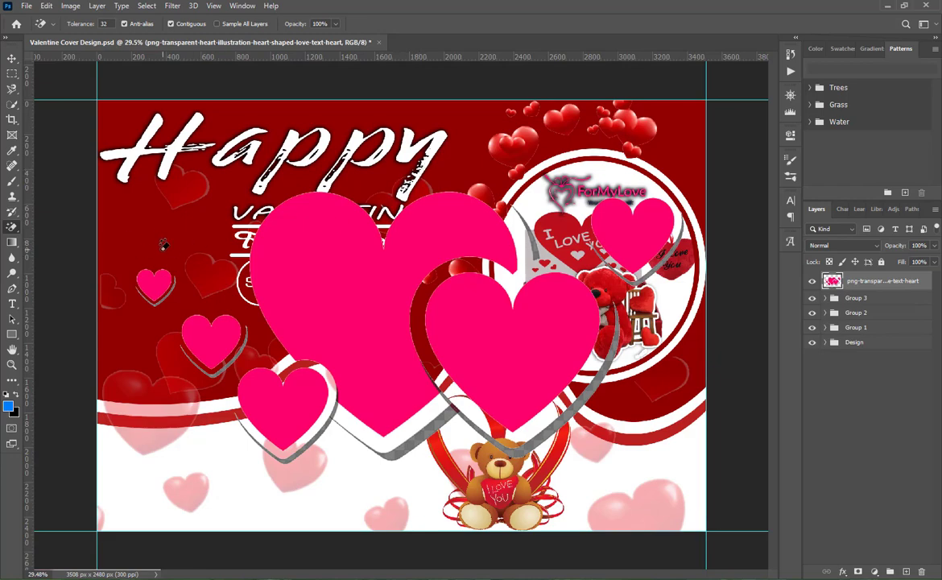
Shrink the pink hearts to sit at the label's lower-right corner and place a copy near its lower-left corner
{"action": "left_click", "coordinate": [12, 58]}
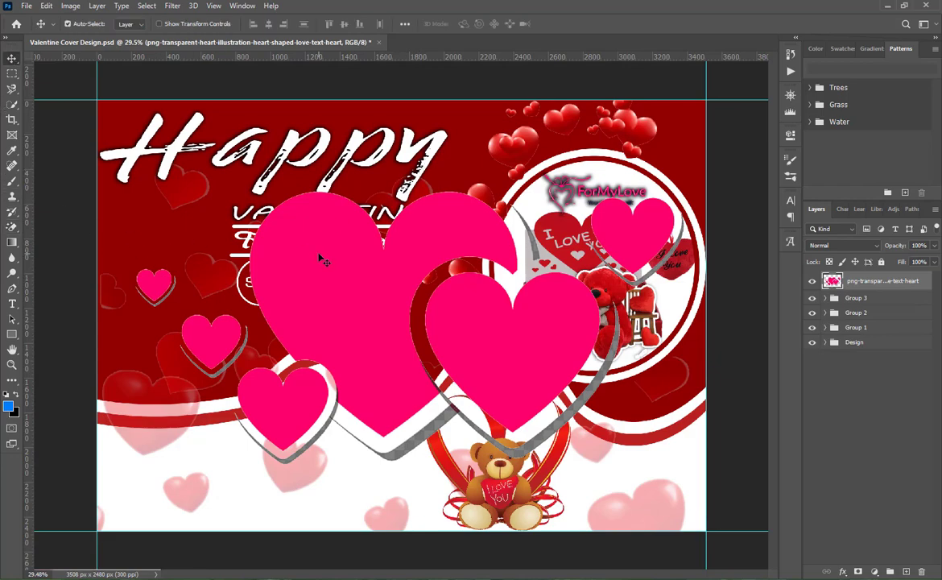
{"action": "key", "text": "ctrl+t"}
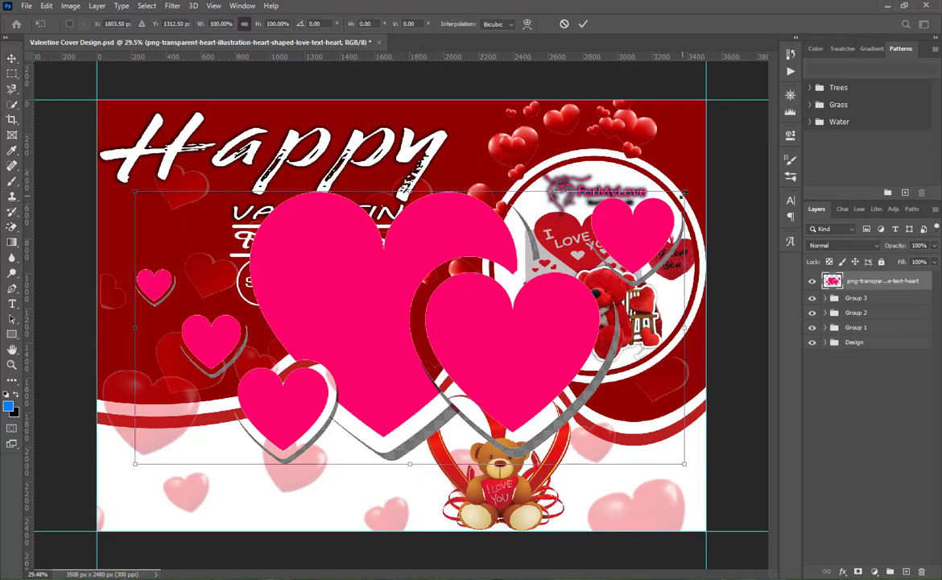
{"action": "left_click_drag", "start_coordinate": [683, 194], "coordinate": [437, 316]}
{"action": "left_click_drag", "start_coordinate": [447, 354], "coordinate": [217, 326]}
{"action": "left_click", "coordinate": [584, 25]}
Flip the copied pink hearts horizontally and move them against the label's lower-left corner
{"action": "right_click", "coordinate": [219, 328]}
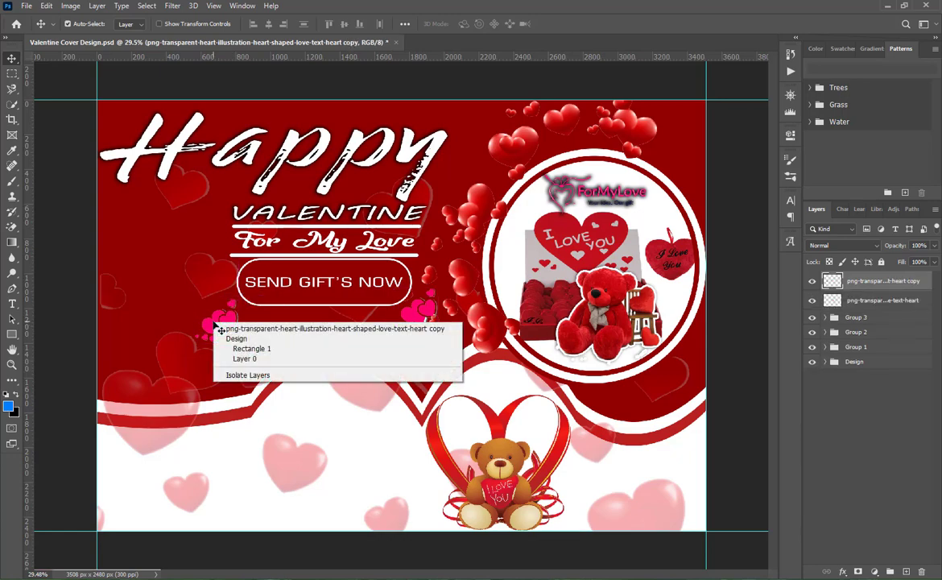
{"action": "left_click", "coordinate": [219, 329]}
{"action": "key", "text": "ctrl+t"}
{"action": "right_click", "coordinate": [213, 321]}
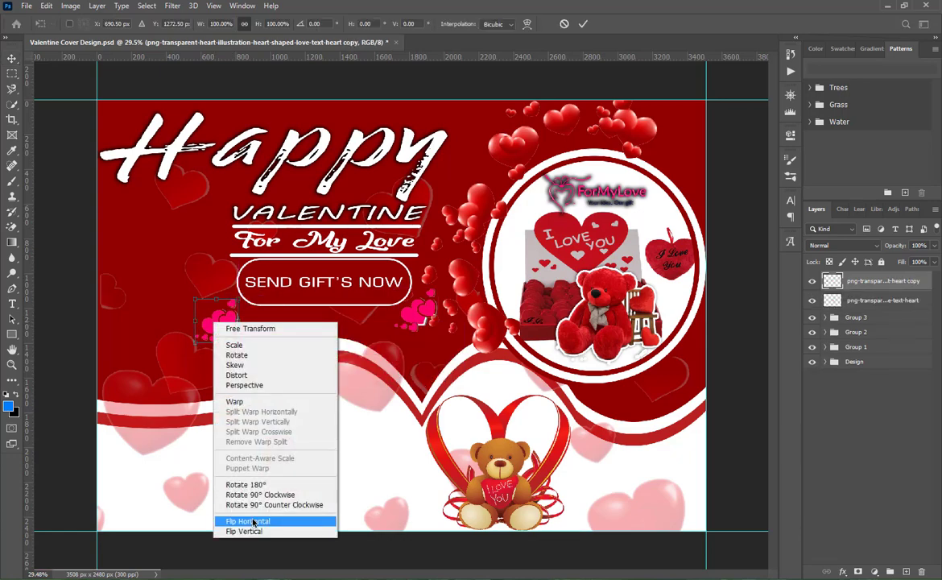
{"action": "left_click", "coordinate": [254, 522]}
{"action": "left_click_drag", "start_coordinate": [218, 332], "coordinate": [244, 326]}
{"action": "left_click", "coordinate": [582, 23]}
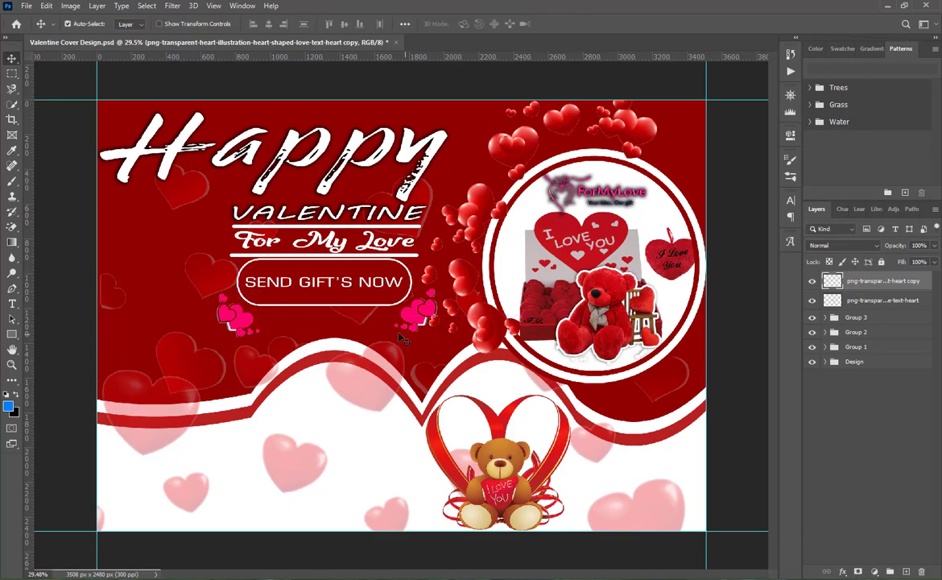
Nudge both pink heart clusters into position at the SEND GIFT'S NOW label's lower corners and deselect them
{"action": "mouse_move", "coordinate": [249, 309]}
{"action": "left_mouse_down"}
{"action": "mouse_move", "coordinate": [245, 294]}
{"action": "mouse_move", "coordinate": [253, 298]}
{"action": "mouse_move", "coordinate": [245, 303]}
{"action": "left_mouse_up"}
{"action": "mouse_move", "coordinate": [417, 308]}
{"action": "left_mouse_down"}
{"action": "mouse_move", "coordinate": [406, 292]}
{"action": "mouse_move", "coordinate": [425, 278]}
{"action": "mouse_move", "coordinate": [417, 314]}
{"action": "left_mouse_up"}
{"action": "left_click", "coordinate": [915, 421]}
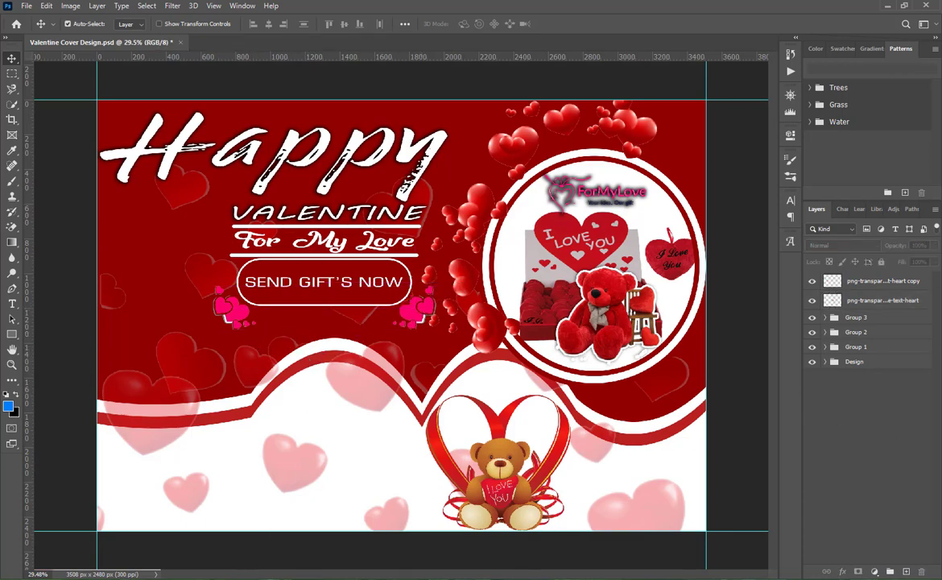
Place the 1849135_hearts-png-two-love-hearts image from the New folder window in File Explorer into the Photoshop design
{"action": "key", "text": "alt+Tab"}
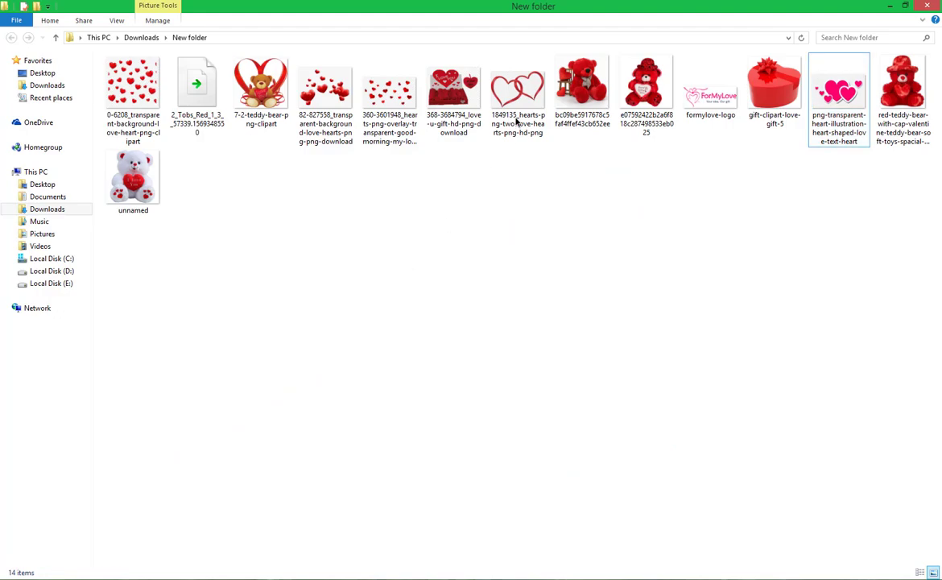
{"action": "left_click_drag", "start_coordinate": [517, 121], "coordinate": [393, 408]}
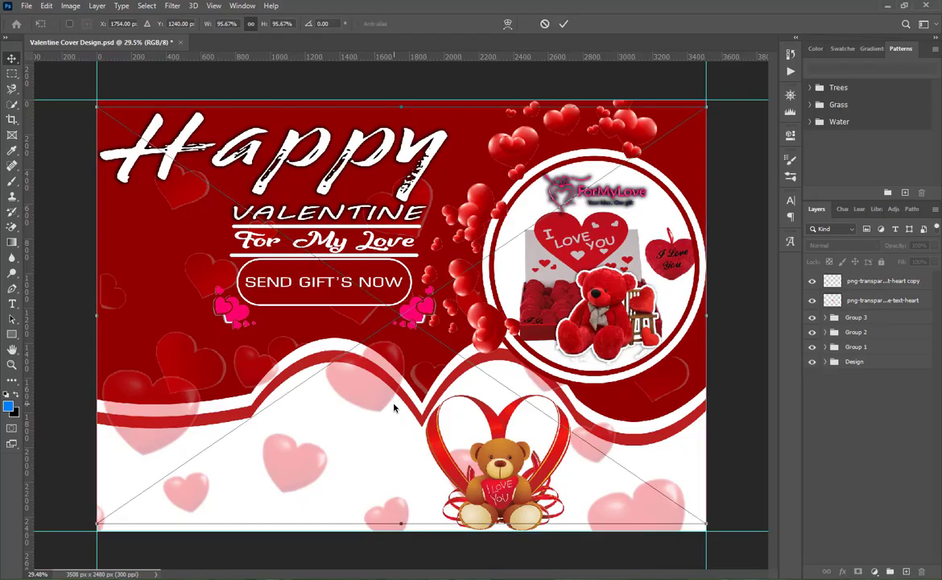
{"action": "left_click", "coordinate": [564, 24]}
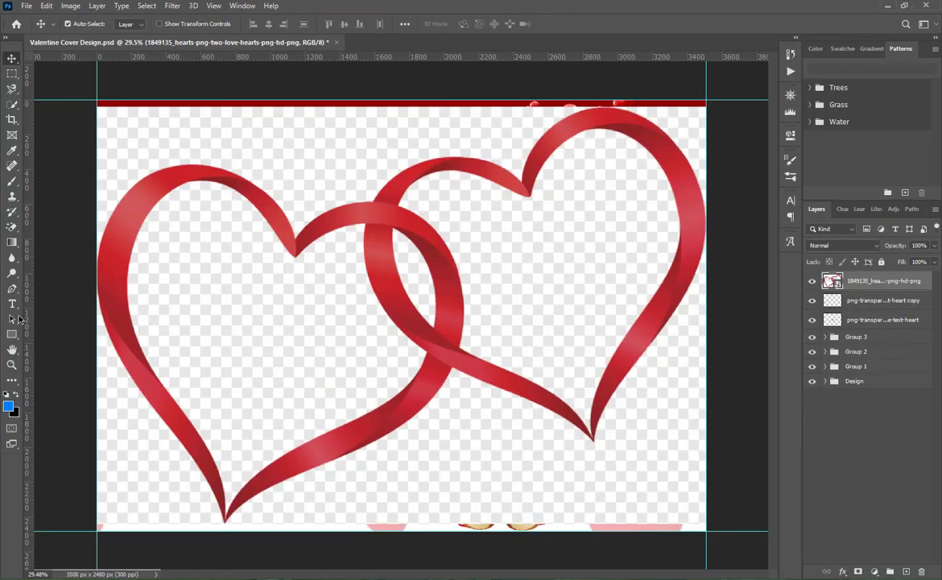
Erase the checkered background inside and around the two intertwined ribbon hearts with the Magic Eraser
{"action": "left_click", "coordinate": [12, 226]}
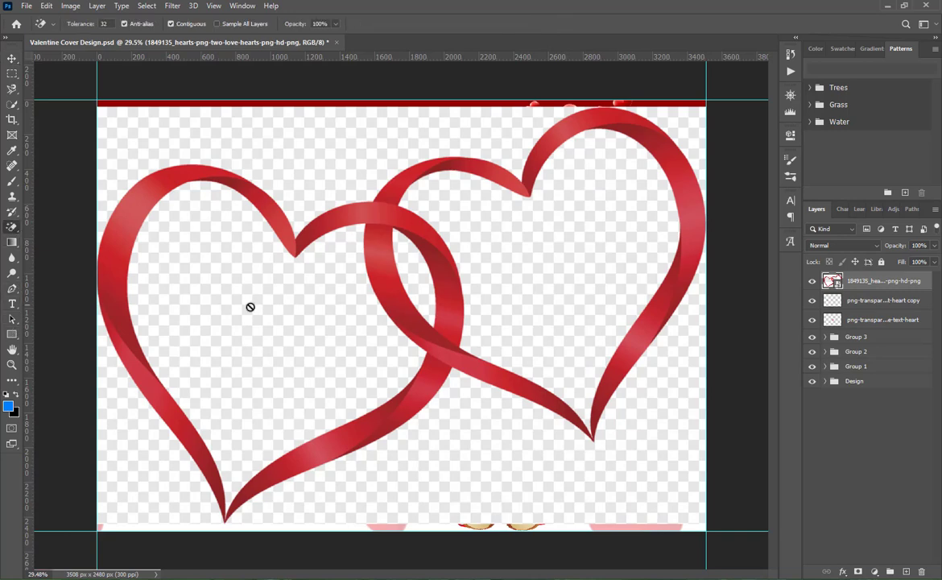
{"action": "left_click", "coordinate": [437, 272]}
{"action": "left_click", "coordinate": [454, 229]}
{"action": "left_click", "coordinate": [322, 282]}
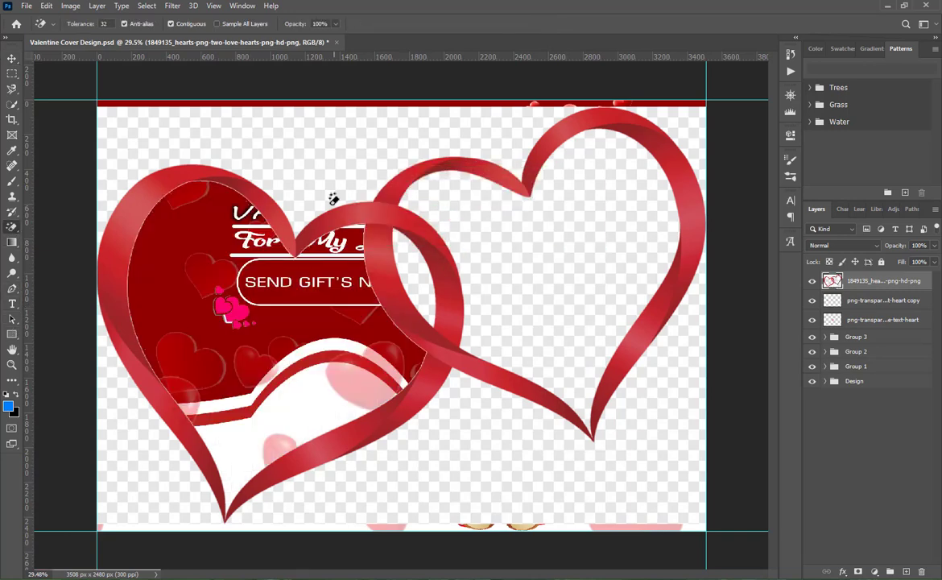
{"action": "left_click", "coordinate": [304, 179]}
{"action": "left_click", "coordinate": [505, 274]}
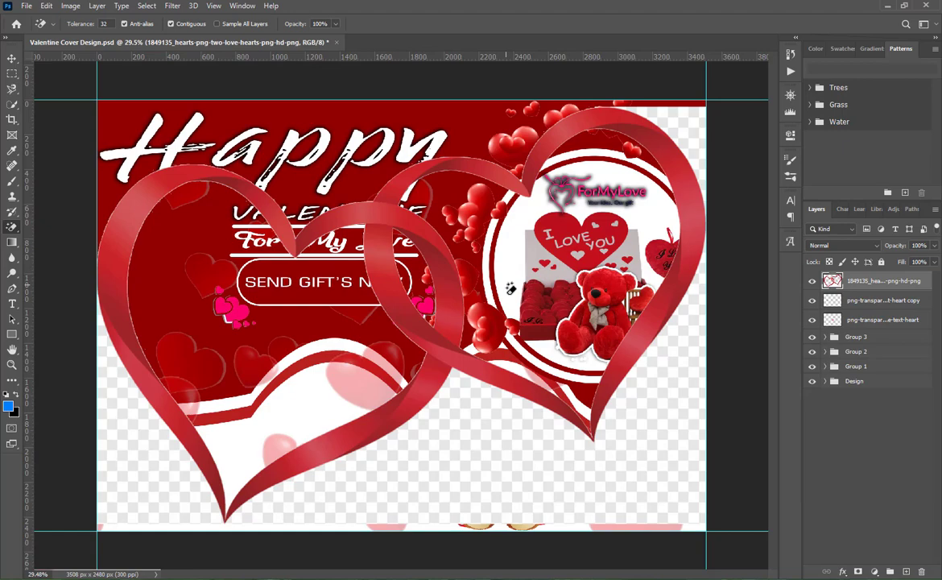
{"action": "left_click", "coordinate": [511, 427]}
{"action": "left_click", "coordinate": [680, 135]}
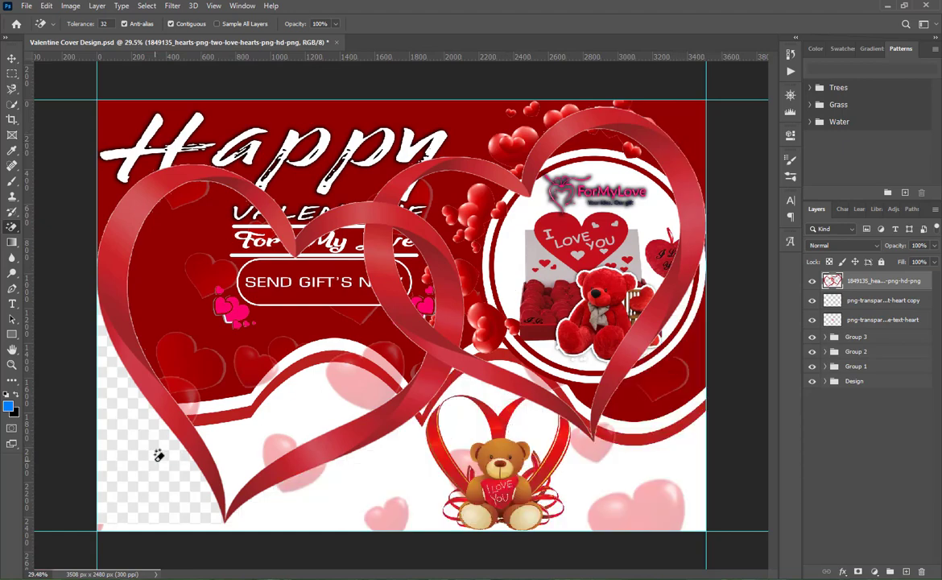
{"action": "left_click", "coordinate": [185, 395]}
Scale the intertwined hearts to about 31% and place them on the white area beside the brown teddy bear
{"action": "key", "text": "ctrl+t"}
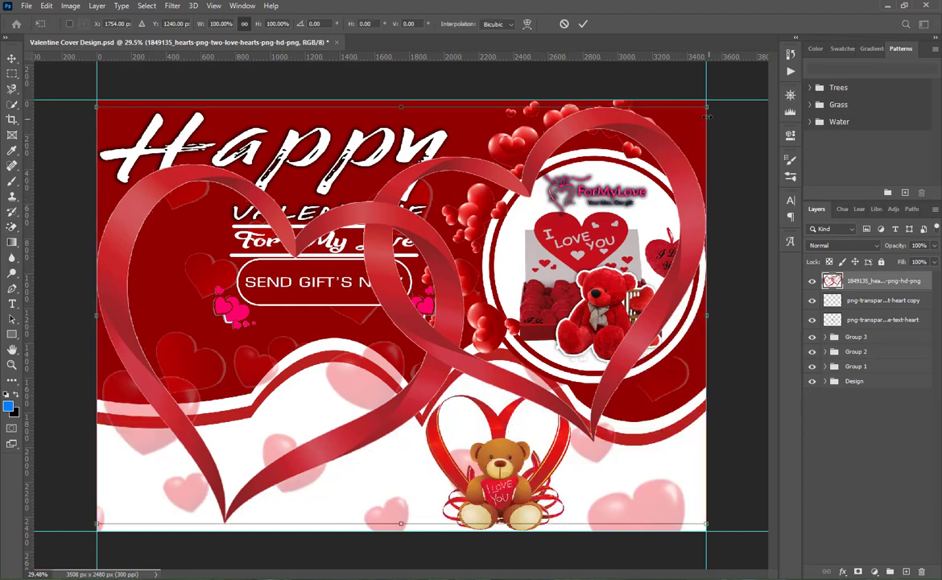
{"action": "left_click_drag", "start_coordinate": [706, 107], "coordinate": [548, 254]}
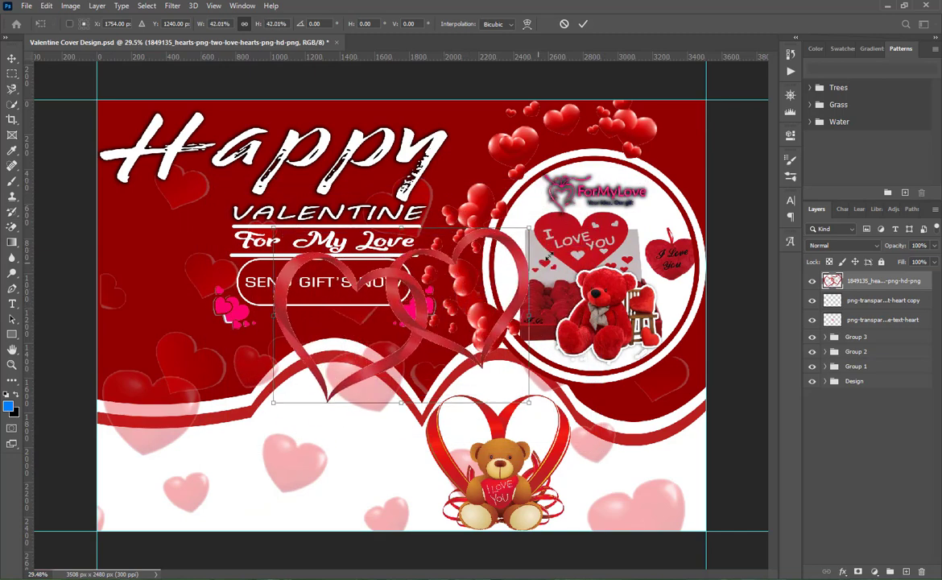
{"action": "left_click_drag", "start_coordinate": [412, 318], "coordinate": [314, 454]}
{"action": "left_click_drag", "start_coordinate": [430, 363], "coordinate": [398, 386]}
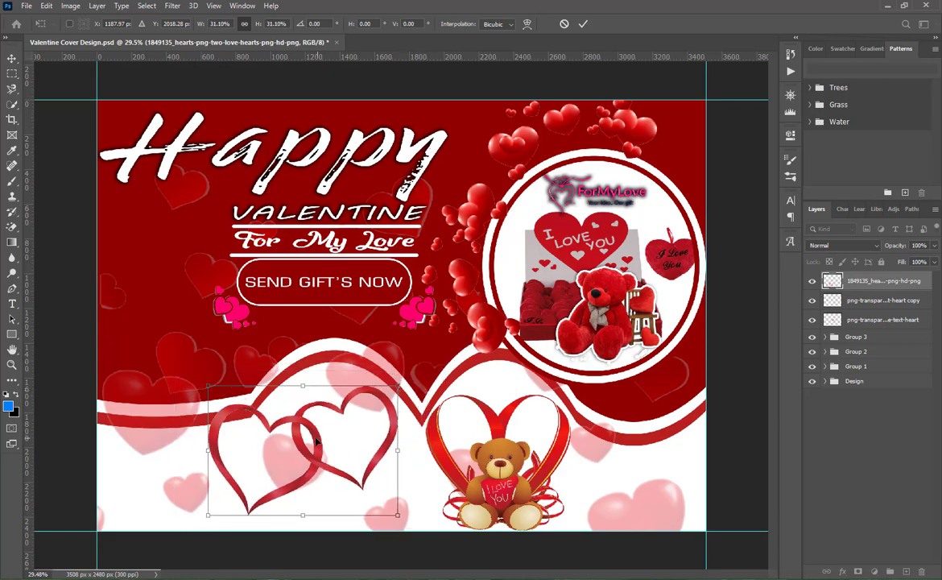
{"action": "left_click_drag", "start_coordinate": [317, 442], "coordinate": [332, 457]}
{"action": "left_click", "coordinate": [582, 23]}
{"action": "key", "text": "w"}
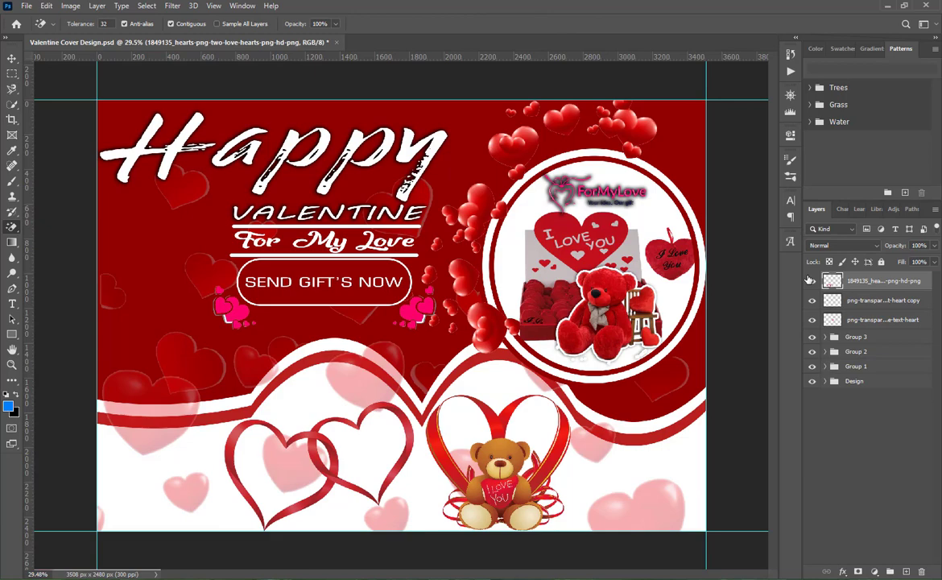
Apply a Drop Shadow layer style to the intertwined hearts, keeping its preset settings
{"action": "right_click", "coordinate": [868, 279]}
{"action": "left_click", "coordinate": [768, 94]}
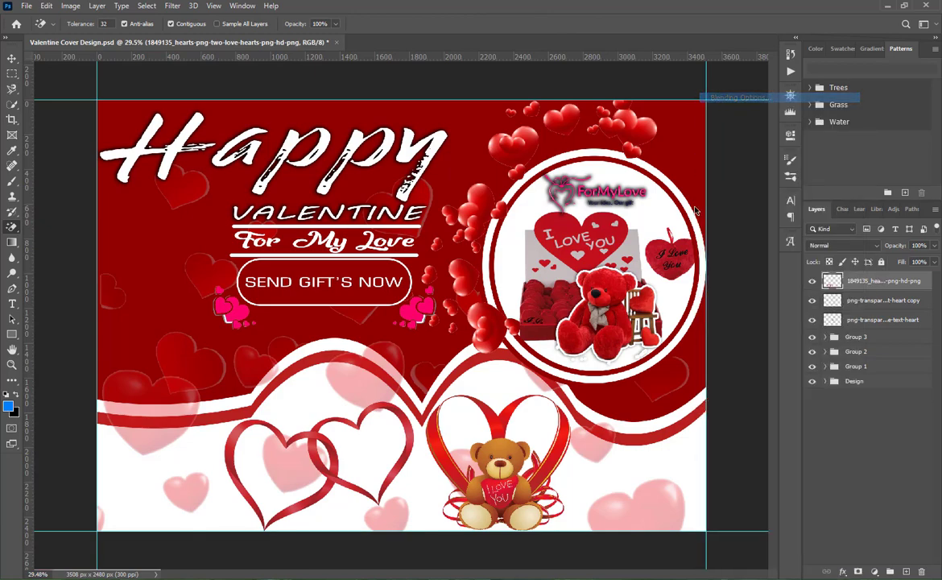
{"action": "left_click", "coordinate": [354, 495]}
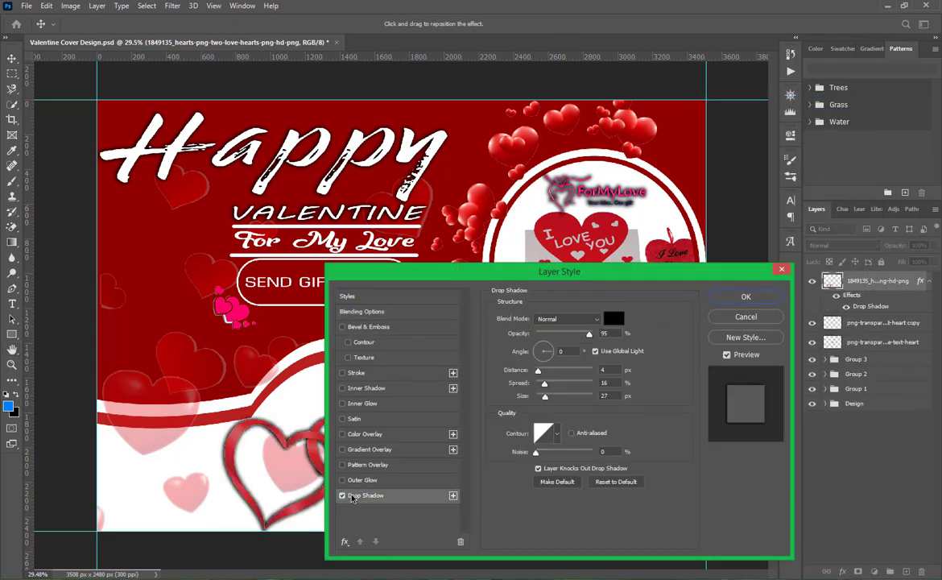
{"action": "left_click", "coordinate": [735, 300]}
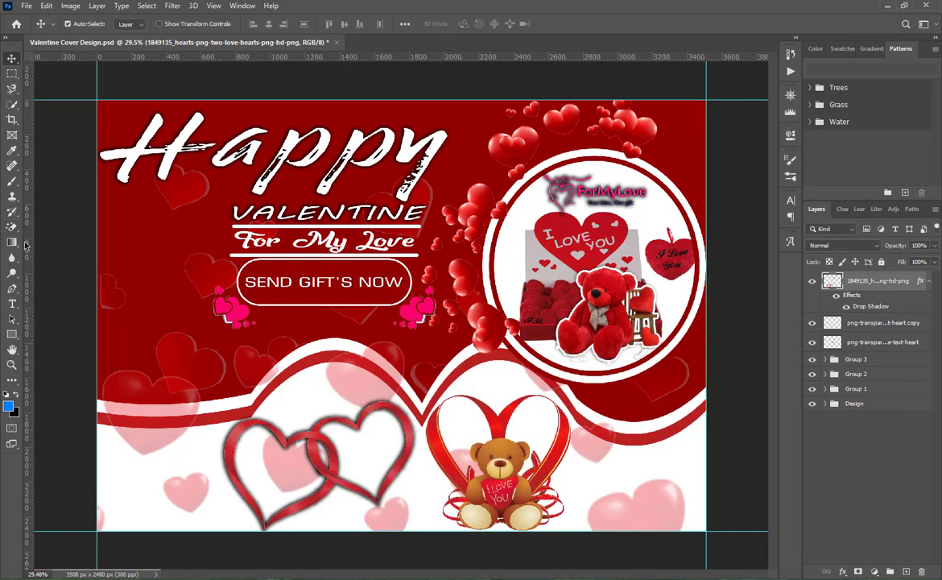
Add a text layer with a person's first name in black (000000) on the white area beside the intertwined hearts
{"action": "left_click", "coordinate": [12, 302]}
{"action": "left_click", "coordinate": [165, 481]}
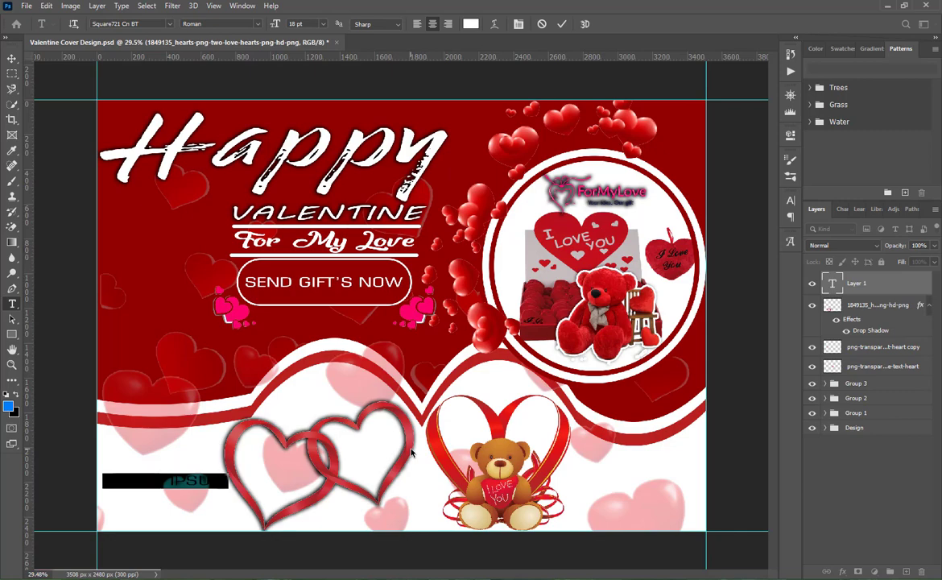
{"action": "key", "text": "BackSpace"}
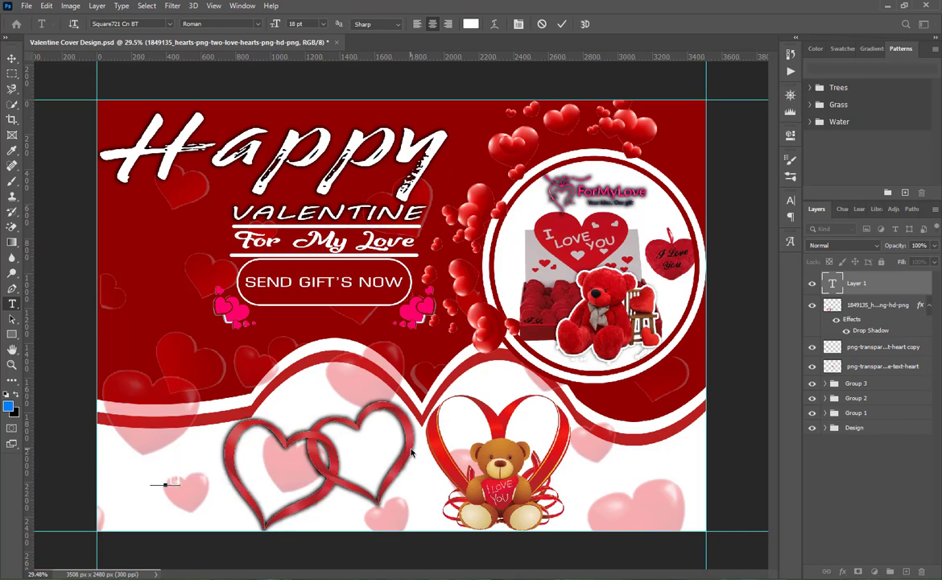
{"action": "type", "text": "Love"}
{"action": "left_click", "coordinate": [470, 23]}
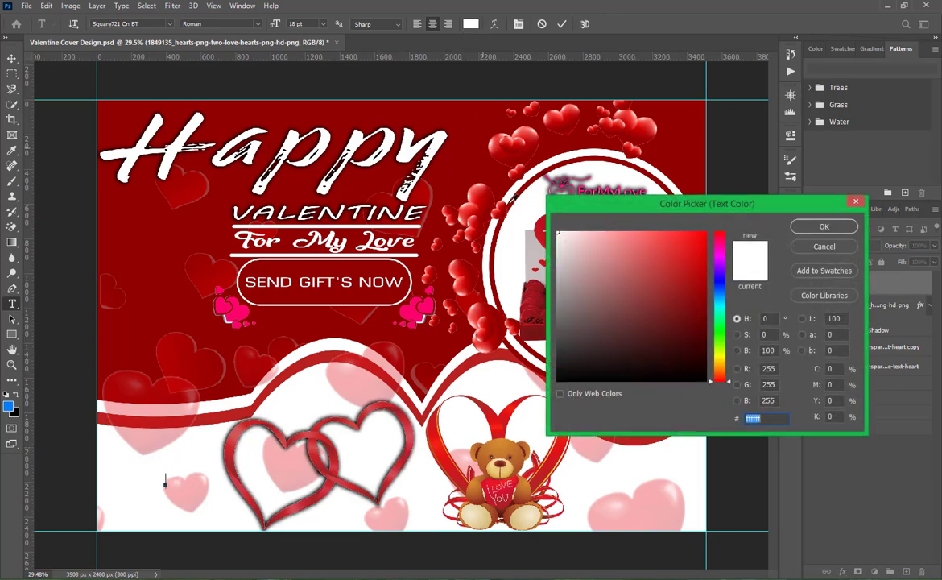
{"action": "left_click_drag", "start_coordinate": [565, 366], "coordinate": [552, 394]}
{"action": "left_click", "coordinate": [824, 226]}
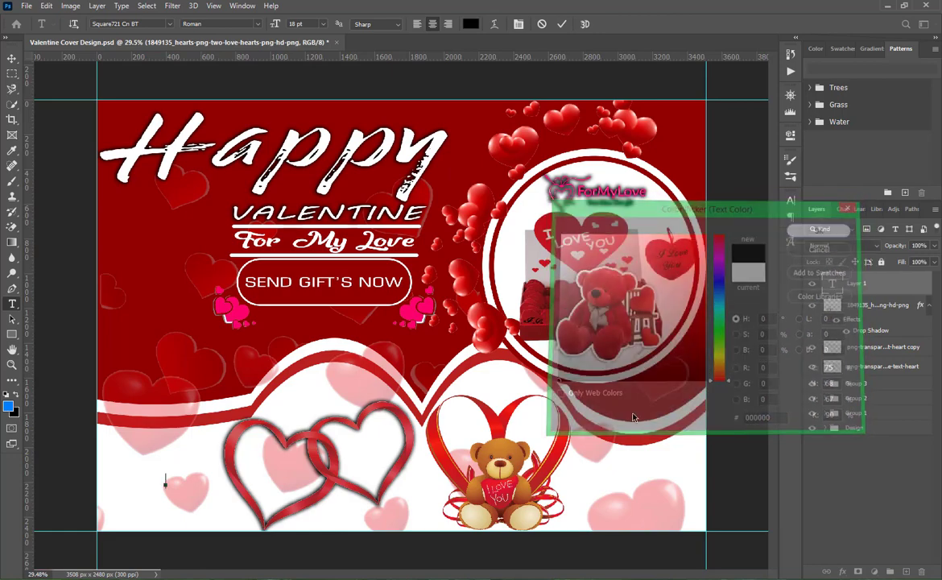
{"action": "type", "text": "MUS"}
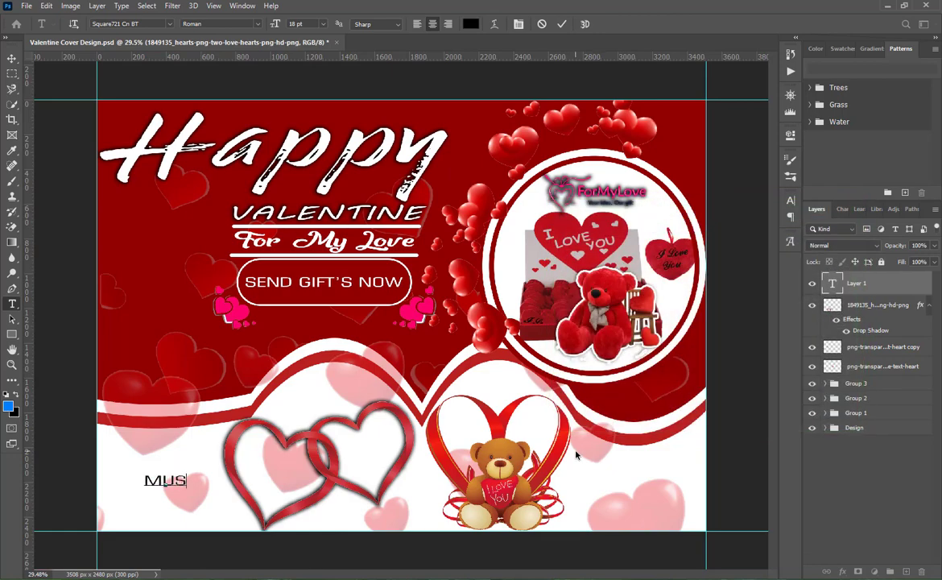
{"action": "type", "text": "KAN"}
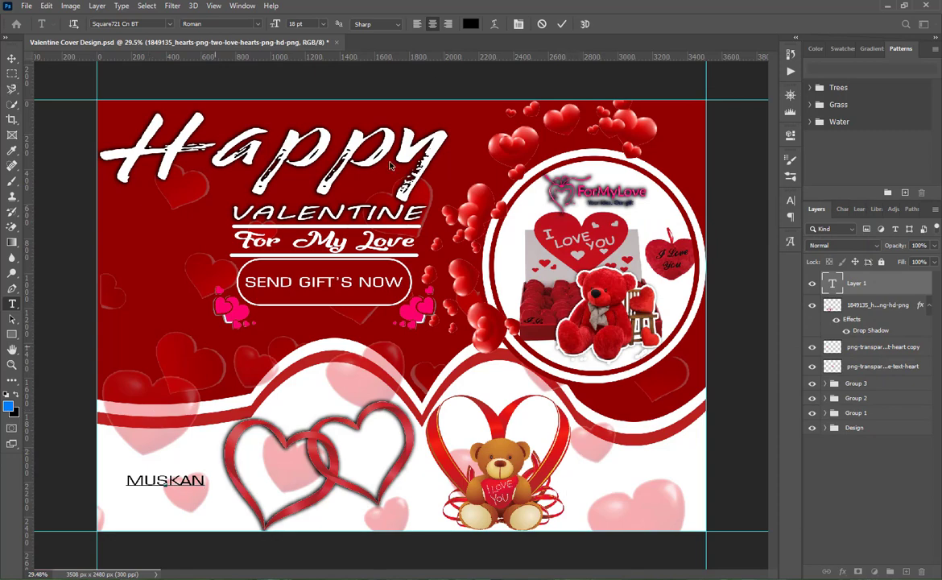
{"action": "left_click", "coordinate": [566, 24]}
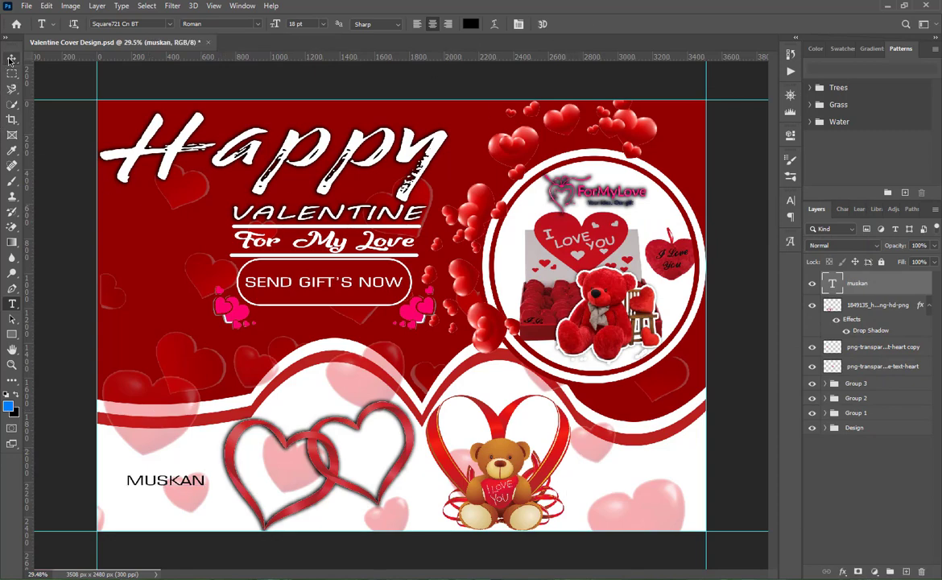
Move the name text into the left ribbon heart and set its font to FTP - Enjoyinalos
{"action": "key", "text": "v"}
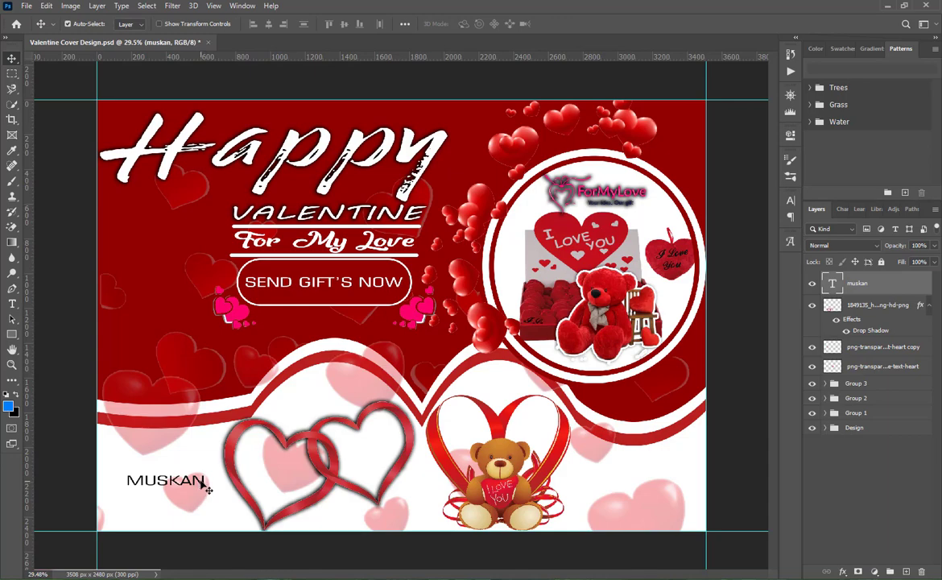
{"action": "left_click_drag", "start_coordinate": [205, 483], "coordinate": [312, 477]}
{"action": "double_click", "coordinate": [288, 468]}
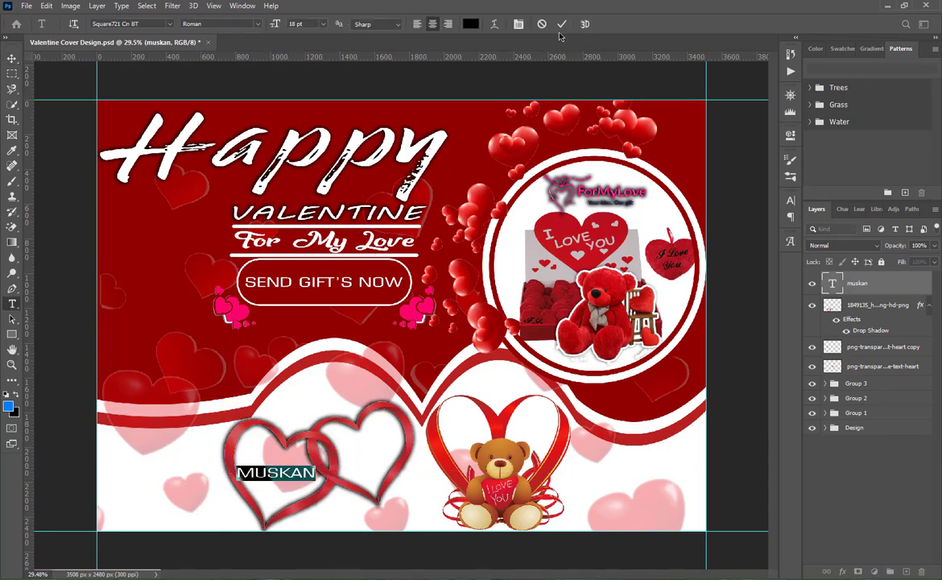
{"action": "left_click", "coordinate": [789, 201]}
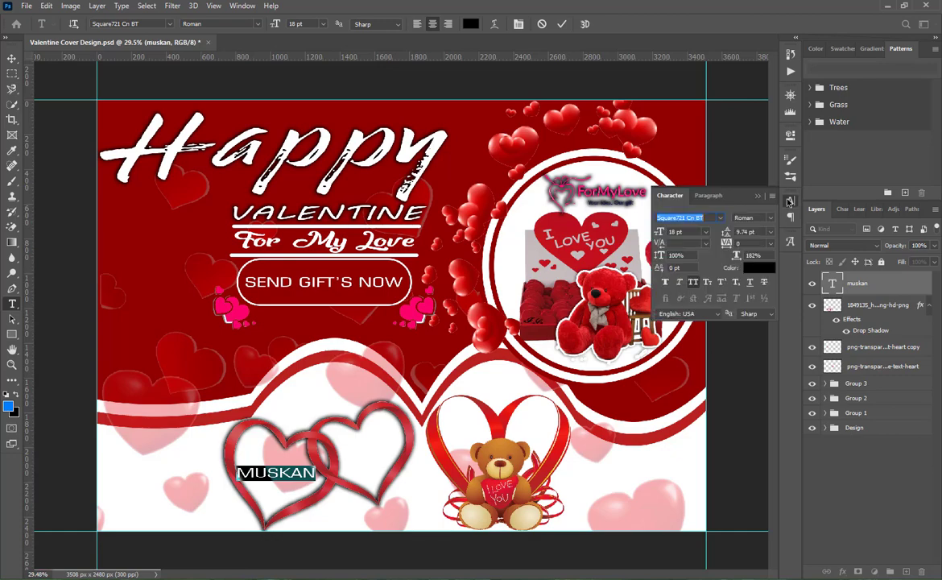
{"action": "left_click", "coordinate": [721, 219]}
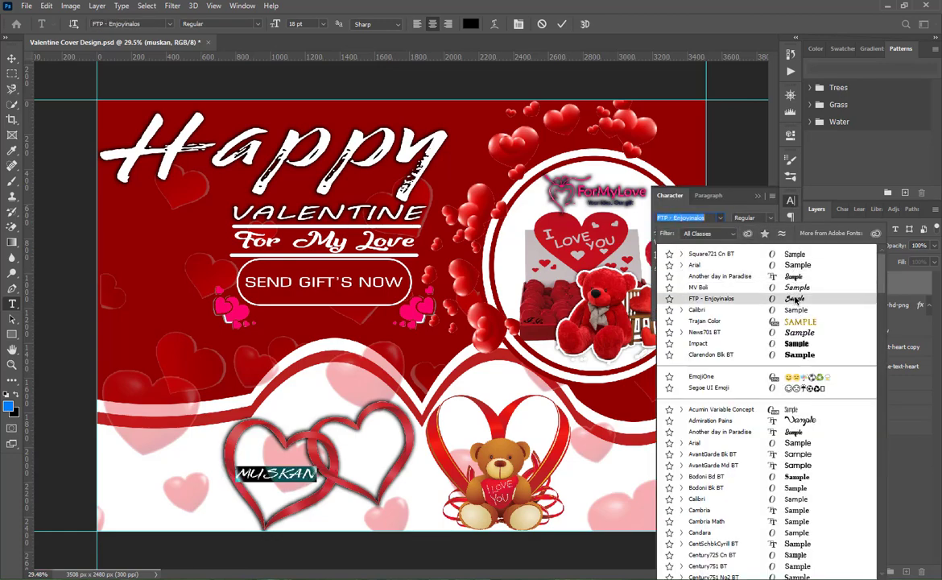
{"action": "left_click", "coordinate": [795, 298]}
Color the name text dark red sampled from the cover background and set its leading to 9 pt
{"action": "left_click", "coordinate": [755, 274]}
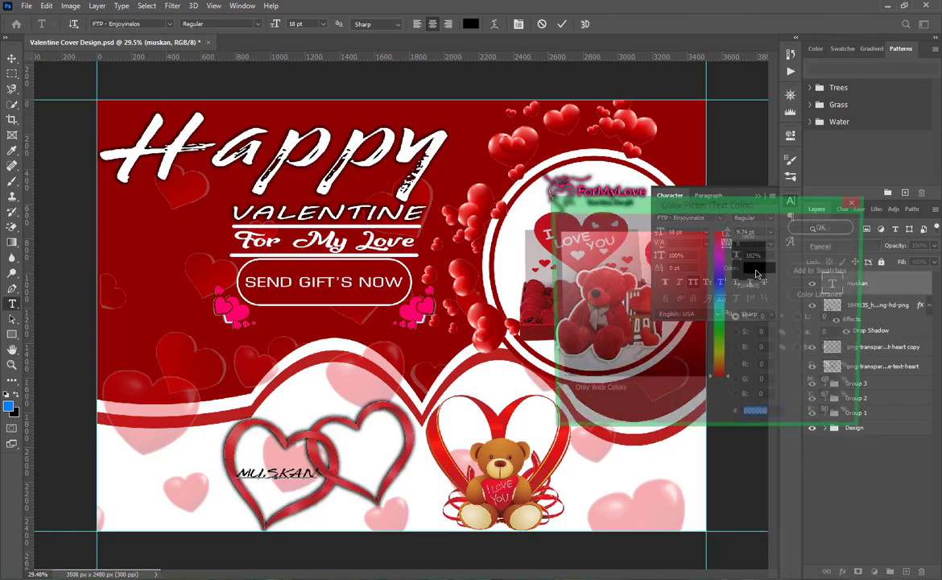
{"action": "left_click", "coordinate": [501, 418]}
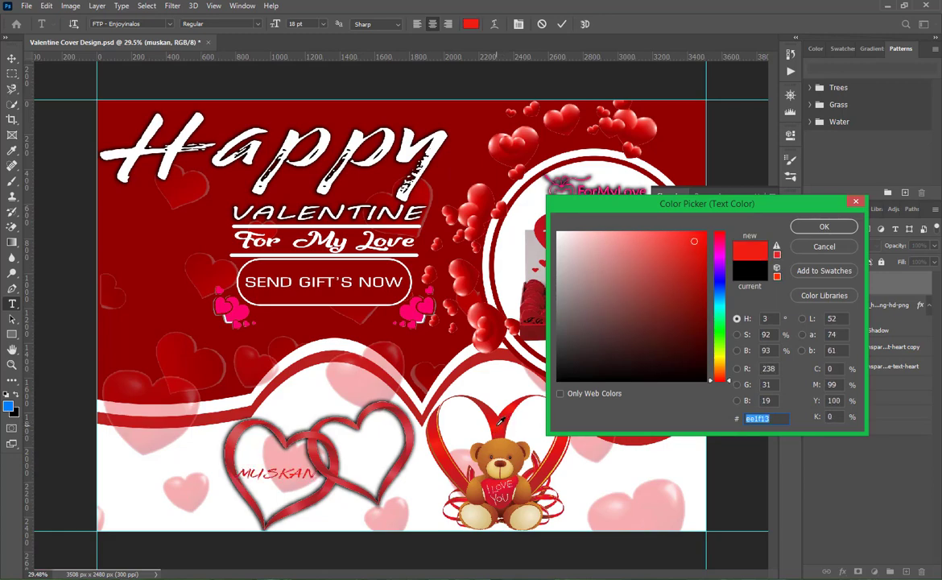
{"action": "left_click", "coordinate": [364, 412]}
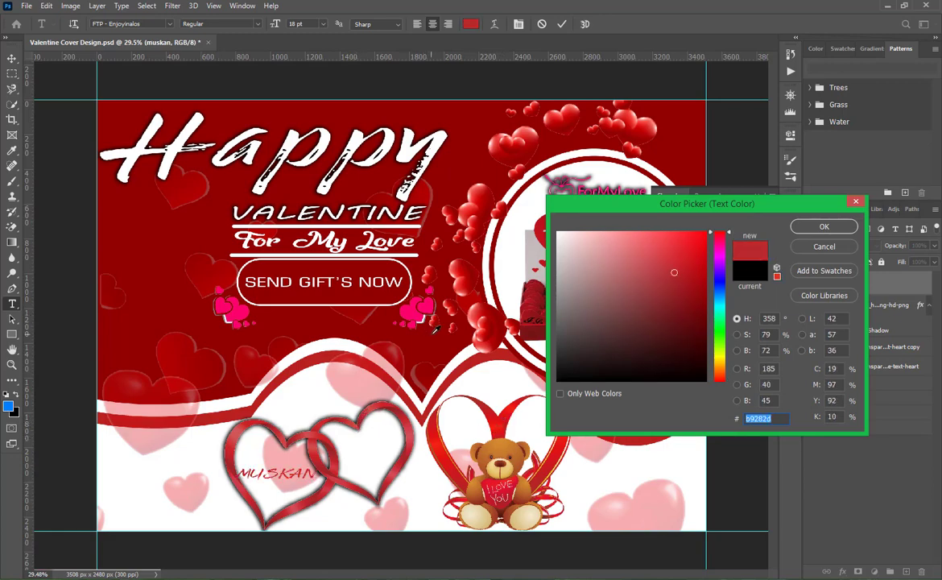
{"action": "left_click", "coordinate": [463, 318]}
{"action": "left_click", "coordinate": [839, 229]}
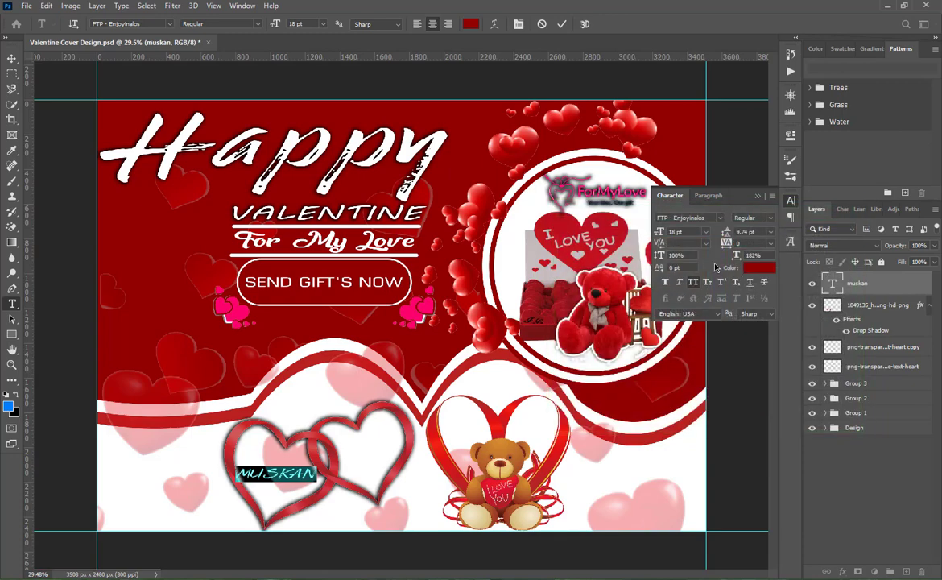
{"action": "left_click", "coordinate": [770, 233]}
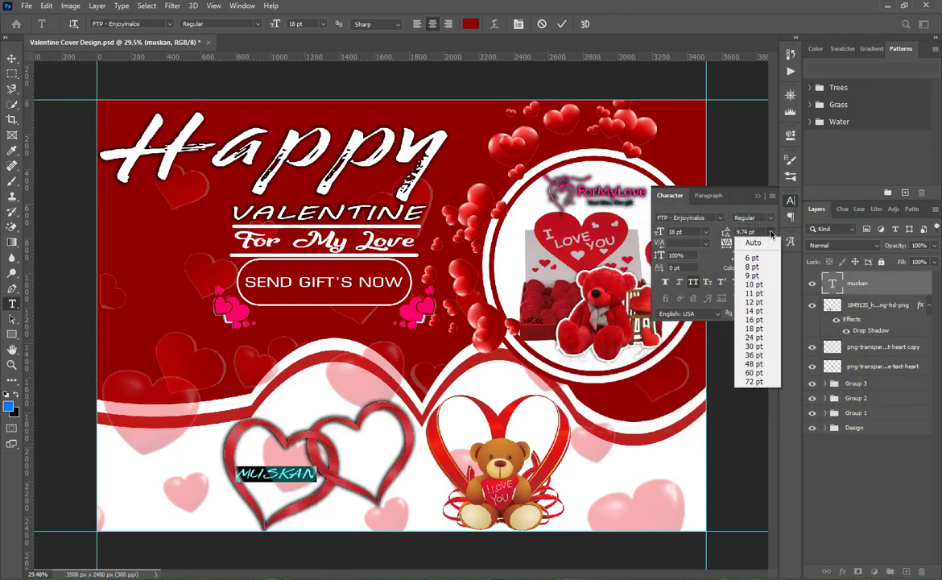
{"action": "left_click", "coordinate": [755, 261]}
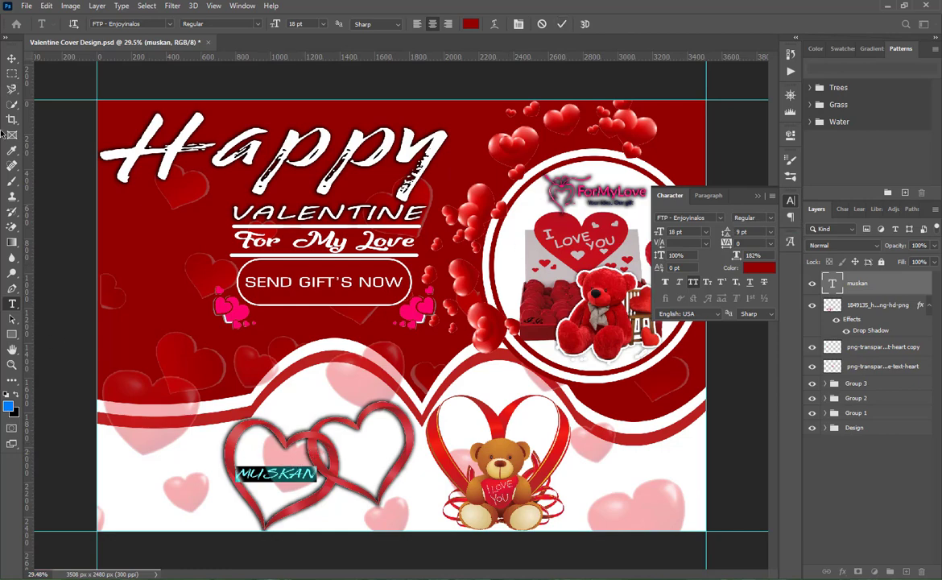
Rotate the name text to slope diagonally downward and fit it inside the left ribbon heart
{"action": "left_click", "coordinate": [13, 57]}
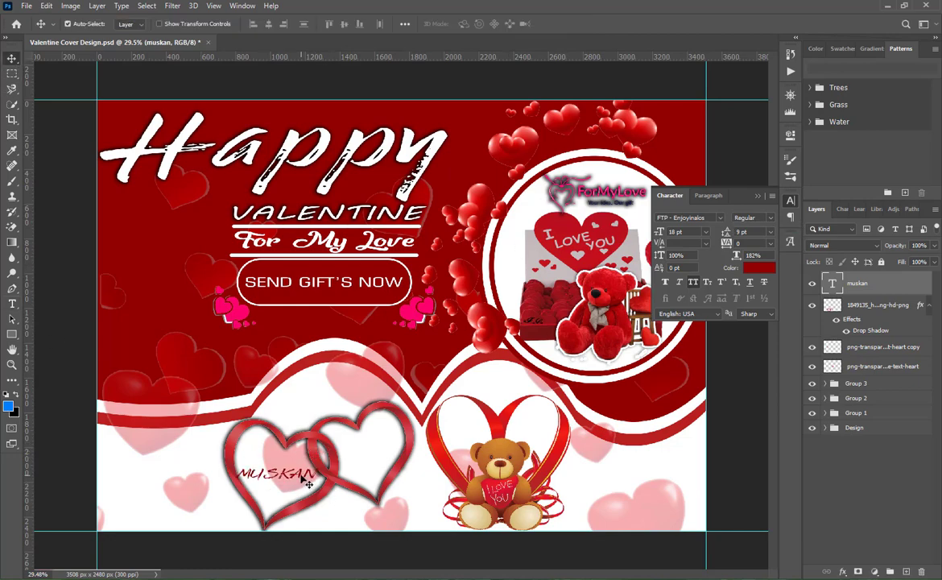
{"action": "left_click_drag", "start_coordinate": [308, 481], "coordinate": [280, 467]}
{"action": "key", "text": "ctrl+t"}
{"action": "left_click", "coordinate": [583, 23]}
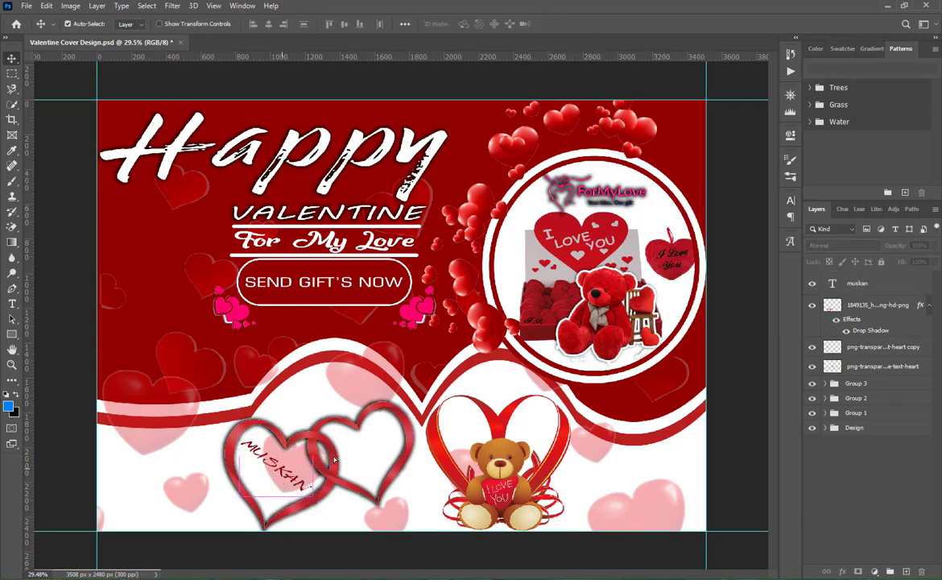
Duplicate the slanted name text into the right ribbon heart and set the copy's font to MV Boli
{"action": "left_click_drag", "start_coordinate": [283, 471], "coordinate": [363, 457]}
{"action": "double_click", "coordinate": [358, 451]}
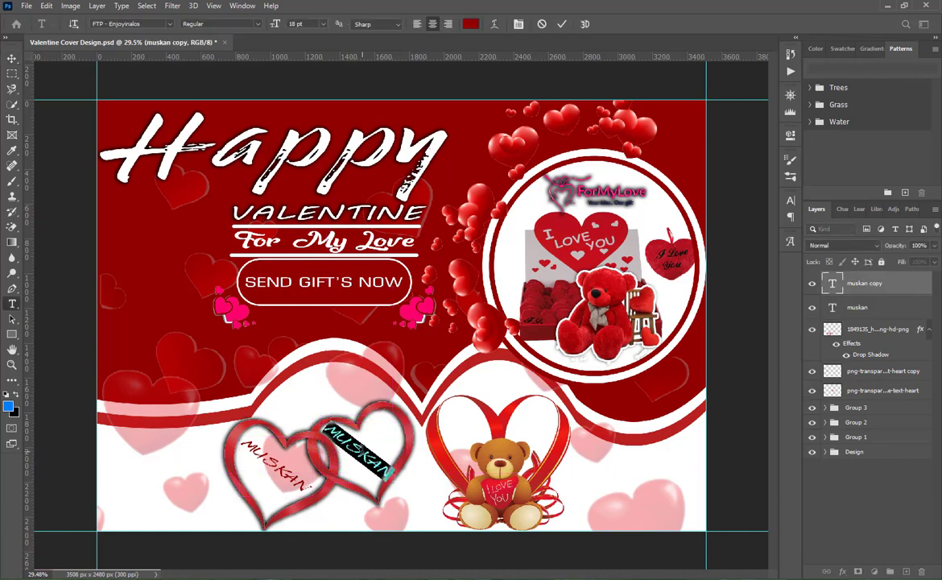
{"action": "left_click", "coordinate": [789, 198]}
{"action": "left_click", "coordinate": [718, 219]}
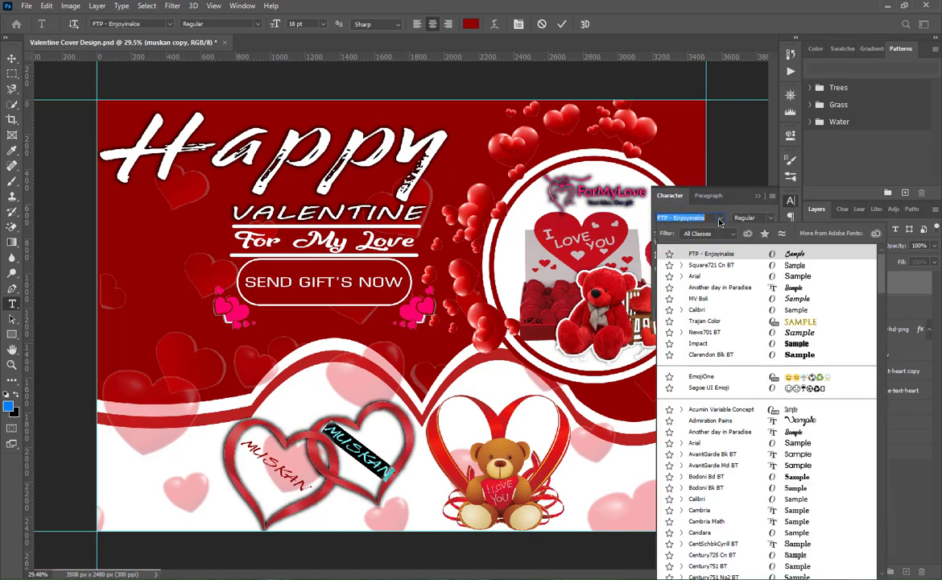
{"action": "left_click", "coordinate": [795, 299]}
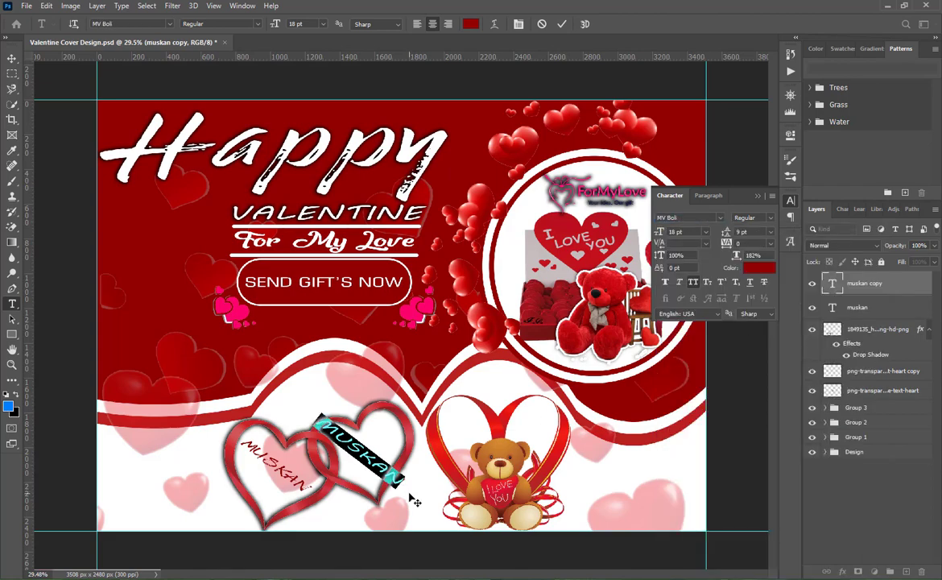
Replace the copied text in the right heart with Hansome and set its size to 12 pt
{"action": "type", "text": "HA"}
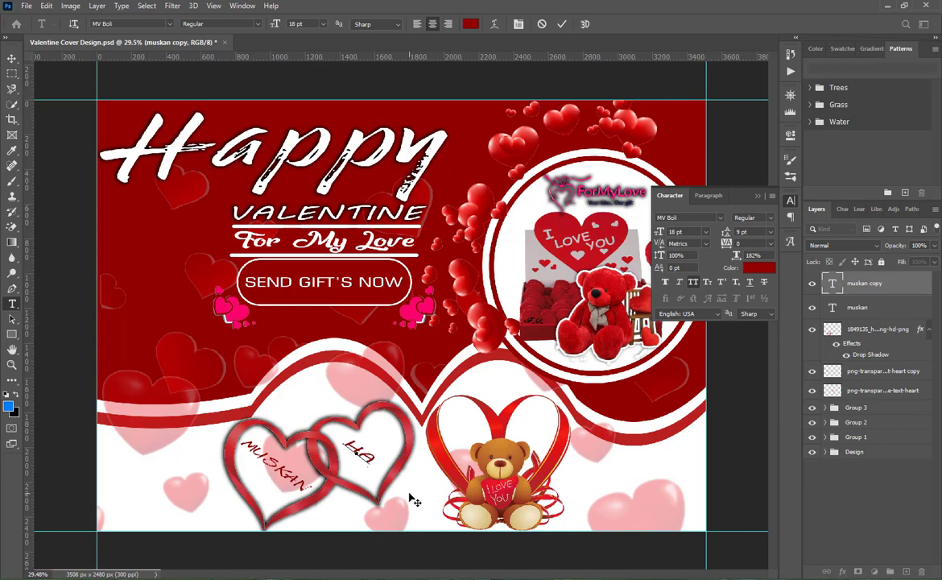
{"action": "type", "text": "NS"}
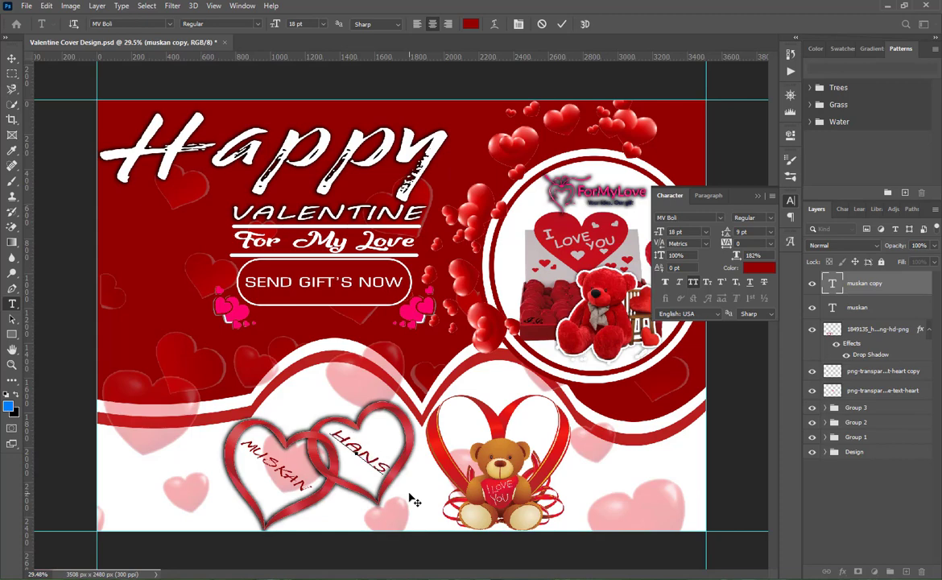
{"action": "type", "text": "OME"}
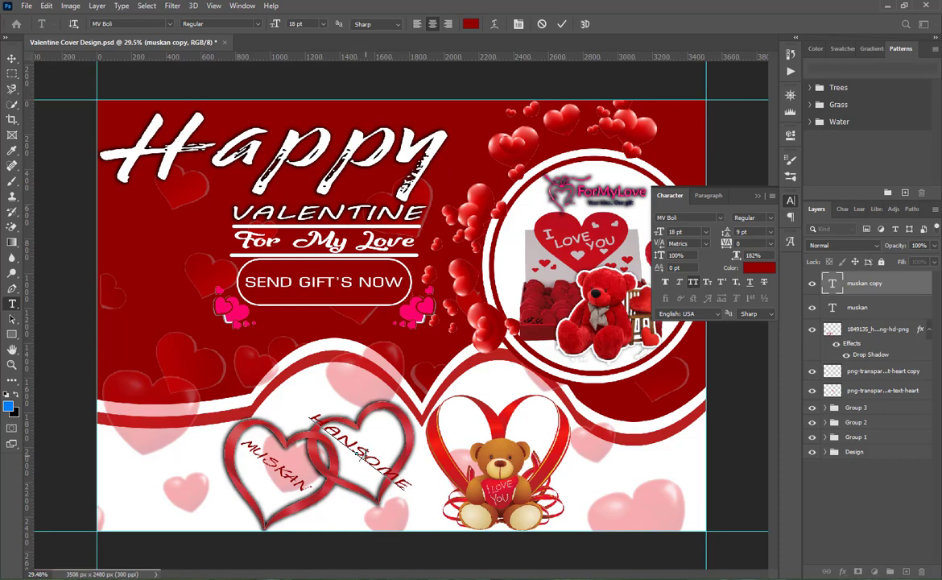
{"action": "key", "text": "ctrl+a"}
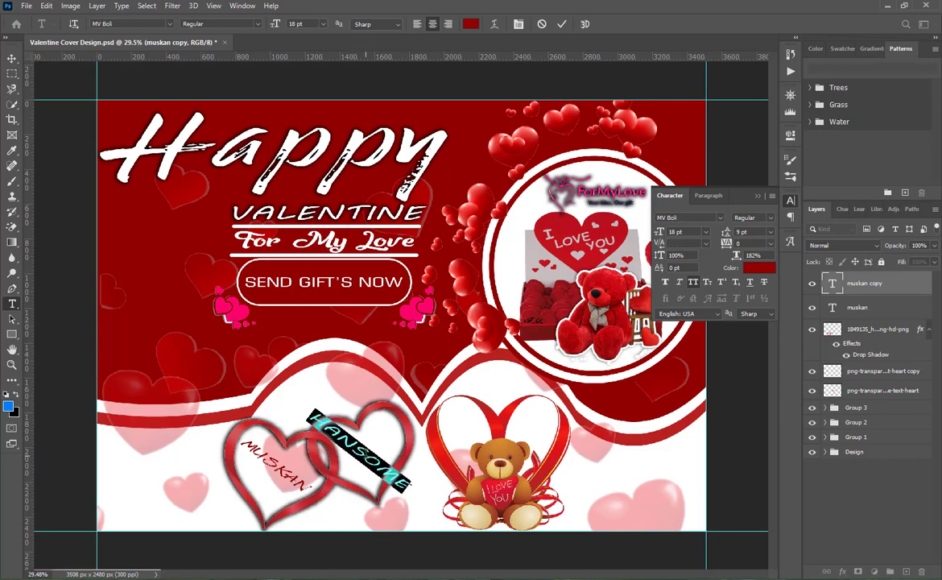
{"action": "left_click", "coordinate": [705, 232]}
{"action": "left_click", "coordinate": [689, 302]}
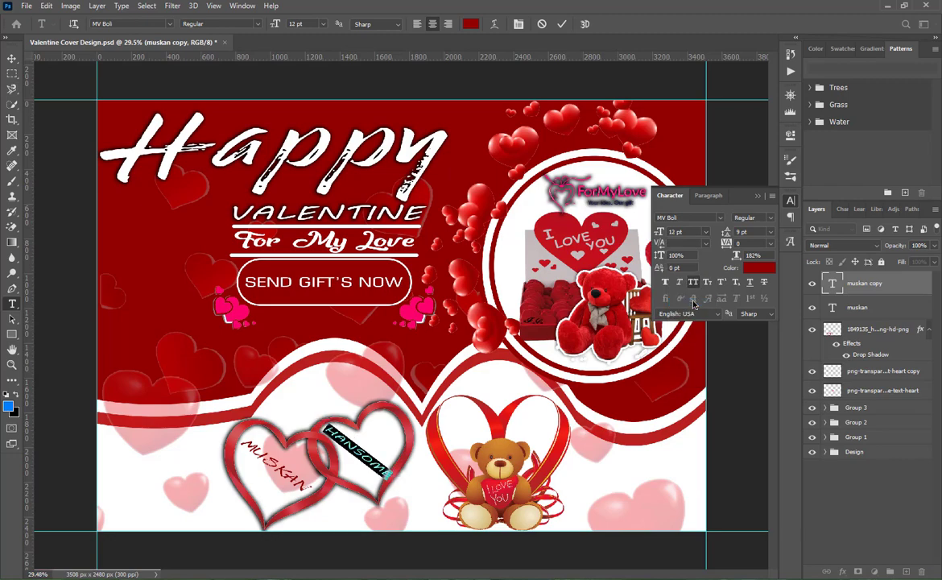
{"action": "left_click", "coordinate": [11, 59]}
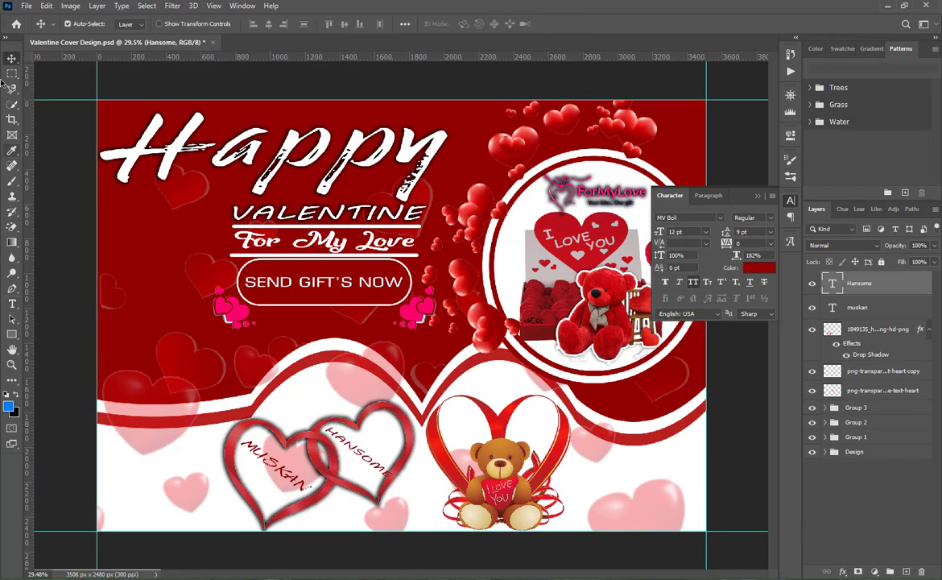
{"action": "left_click", "coordinate": [757, 196]}
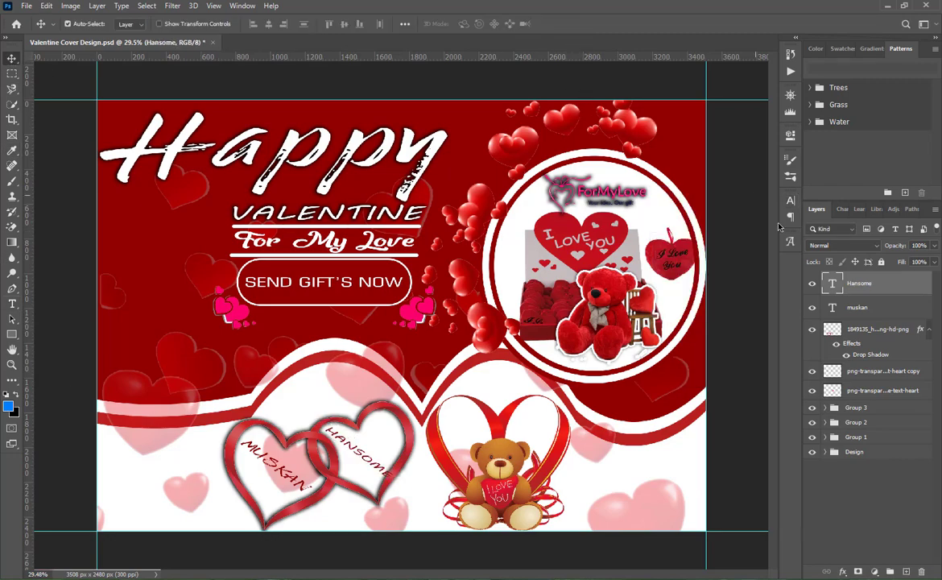
Group the two heart text layers with the intertwined hearts layer and the two png-transparent heart layers beneath it
{"action": "left_click", "coordinate": [834, 460]}
{"action": "left_click", "coordinate": [881, 390]}
{"action": "left_click", "coordinate": [866, 294], "text": "shift"}
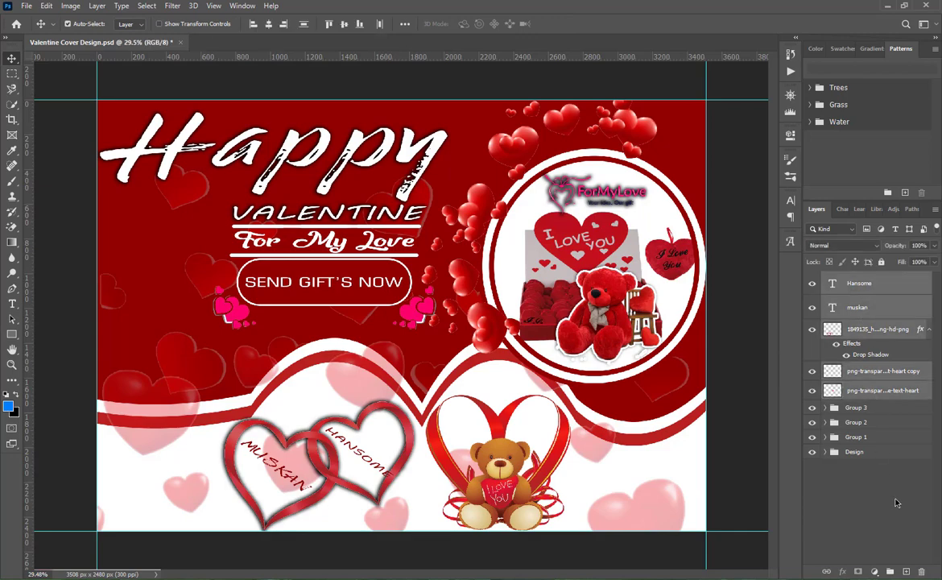
{"action": "key", "text": "ctrl+g"}
{"action": "left_click", "coordinate": [880, 427]}
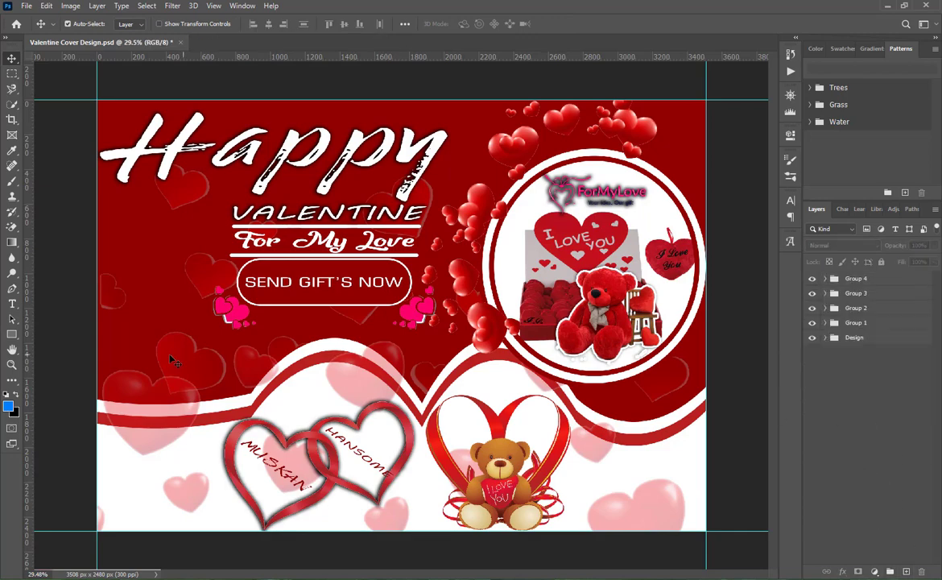
Add a text layer reading valentine at 33 pt below the SEND GIFT'S NOW label
{"action": "left_click", "coordinate": [13, 304]}
{"action": "left_click", "coordinate": [98, 340]}
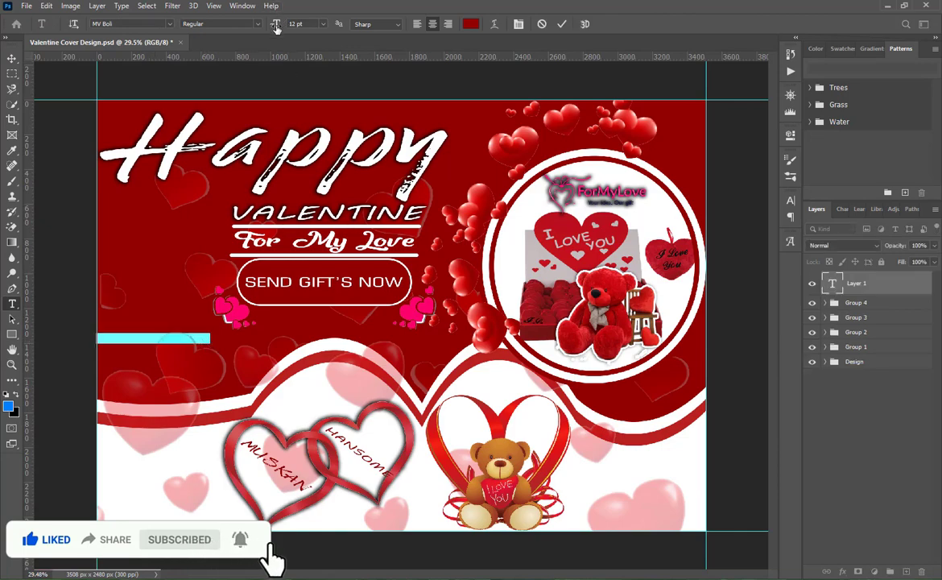
{"action": "left_click_drag", "start_coordinate": [273, 24], "coordinate": [288, 25]}
{"action": "left_click_drag", "start_coordinate": [203, 372], "coordinate": [344, 380]}
{"action": "key", "text": "BackSpace"}
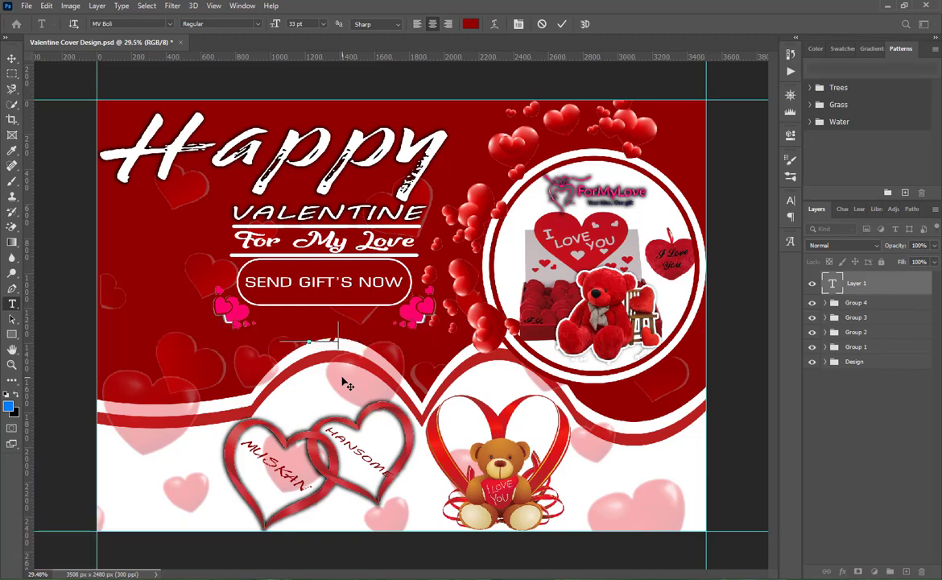
{"action": "type", "text": "Love Heart"}
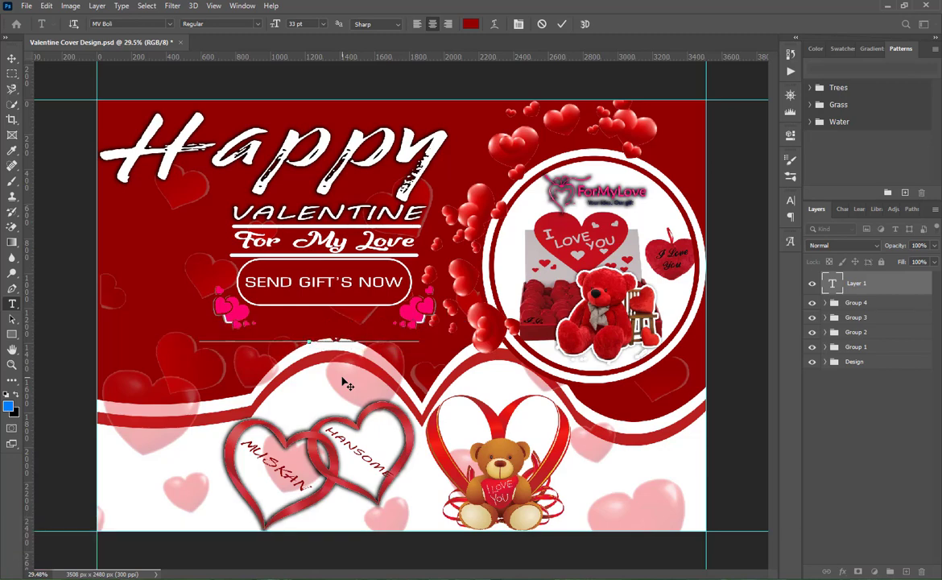
{"action": "type", "text": "s"}
Color the new valentine text white (ffffff)
{"action": "key", "text": "ctrl+a"}
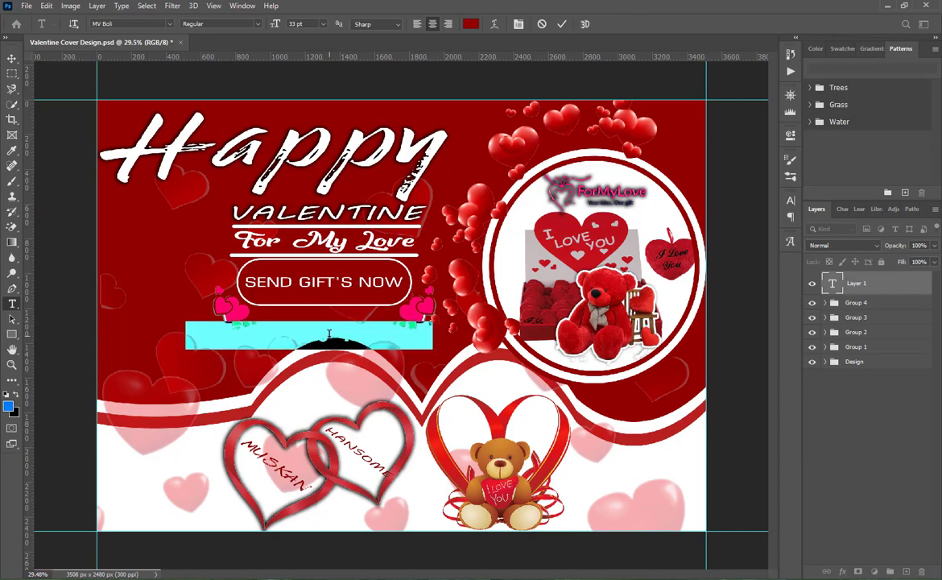
{"action": "left_click", "coordinate": [471, 23]}
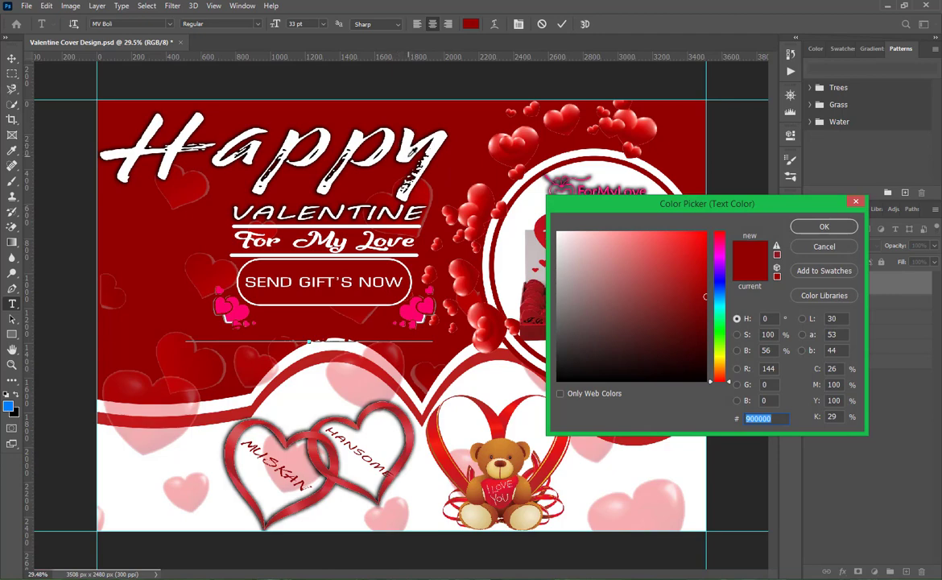
{"action": "type", "text": "ffffff"}
{"action": "left_click", "coordinate": [823, 226]}
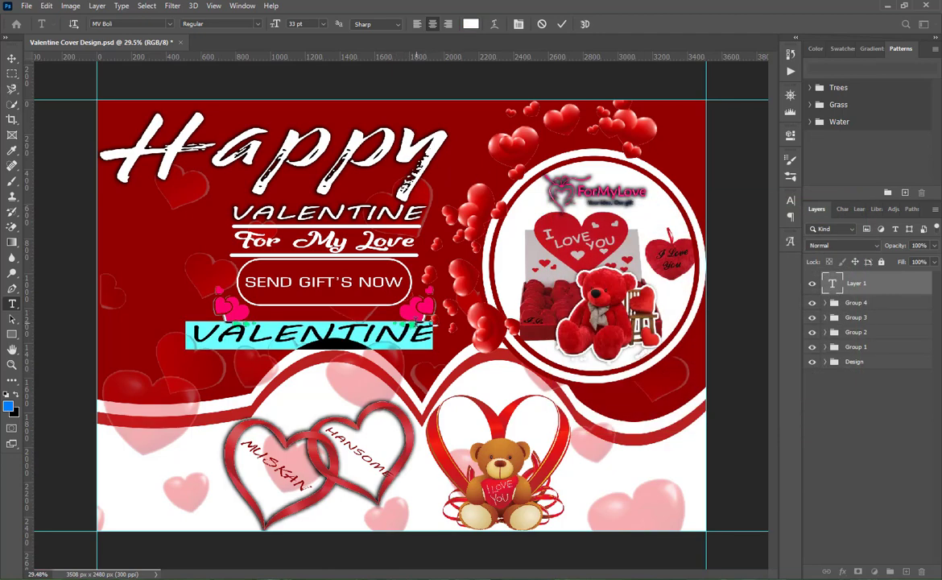
{"action": "key", "text": "ctrl+Return"}
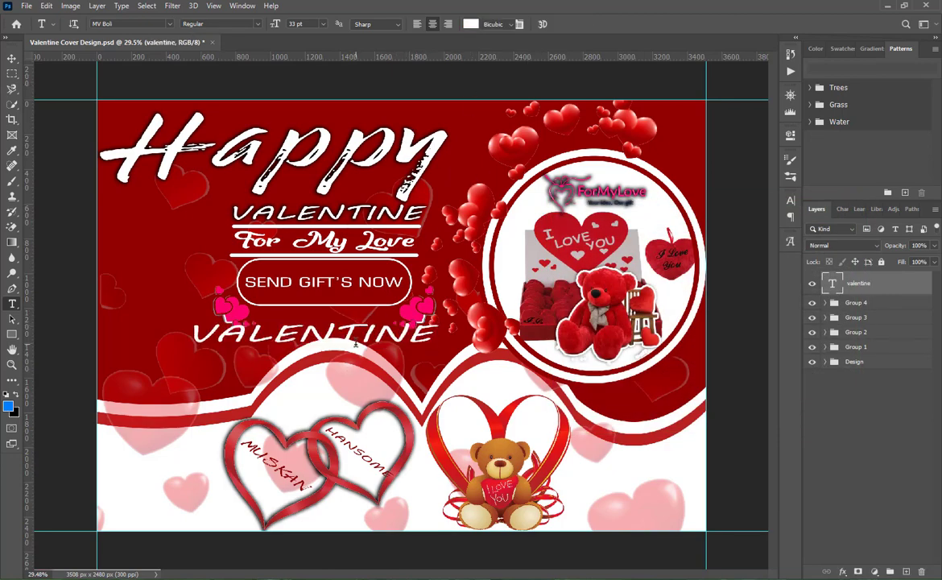
Scale the new valentine text down to about 18.45 pt and place it near the cover's left edge, above the wave
{"action": "key", "text": "ctrl+t"}
{"action": "left_click_drag", "start_coordinate": [439, 348], "coordinate": [185, 343]}
{"action": "key", "text": "Return"}
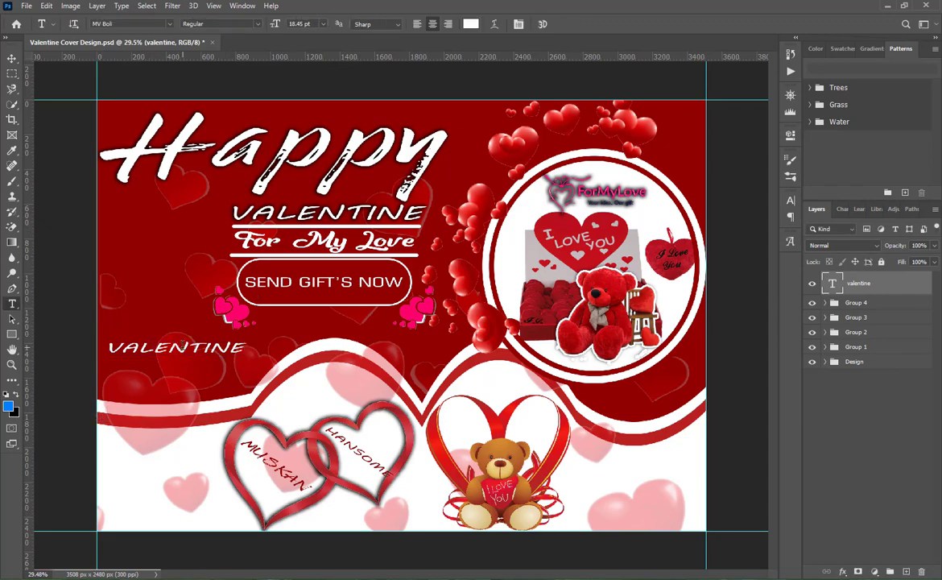
Duplicate the small valentine text just below itself and change the copy to For My LIFE
{"action": "left_click_drag", "start_coordinate": [175, 348], "coordinate": [182, 364]}
{"action": "double_click", "coordinate": [182, 364]}
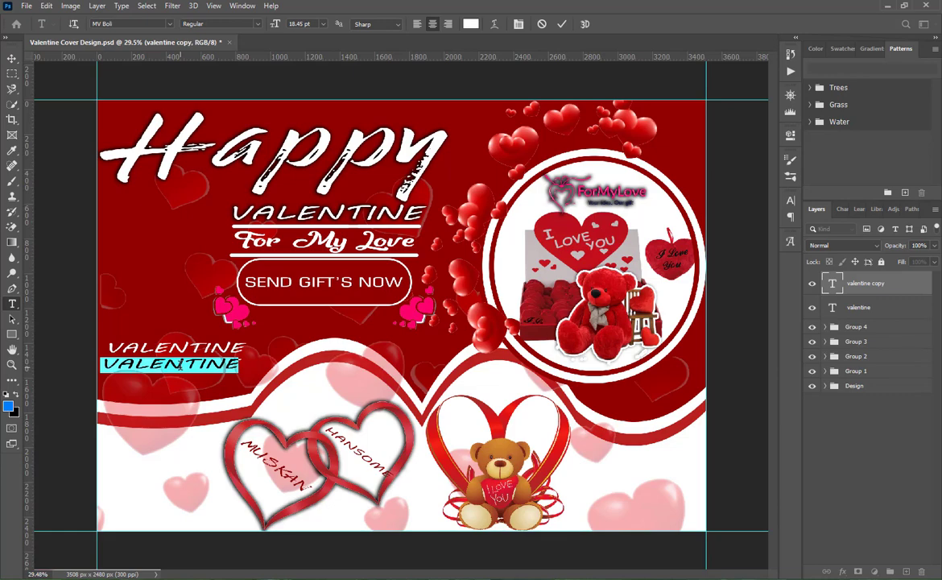
{"action": "type", "text": "for "}
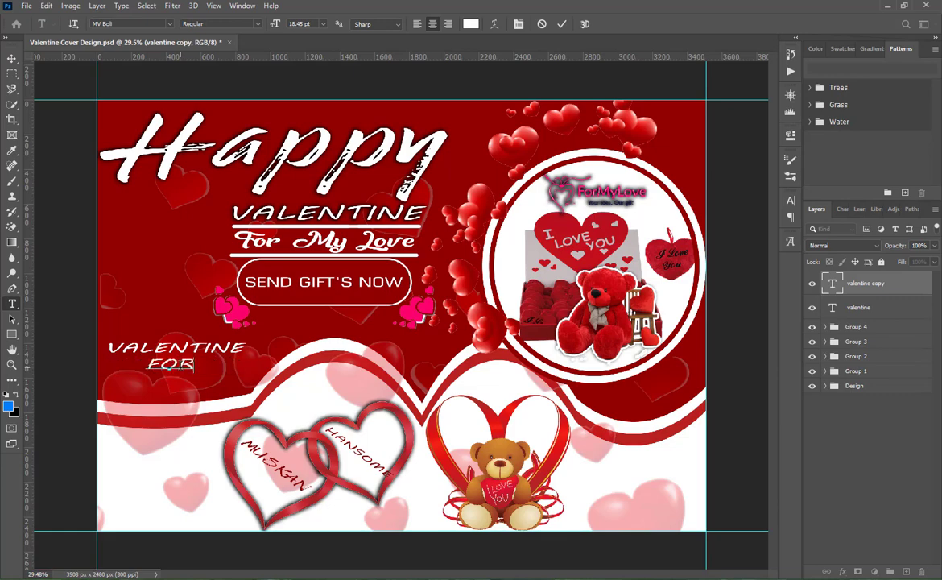
{"action": "type", "text": "my"}
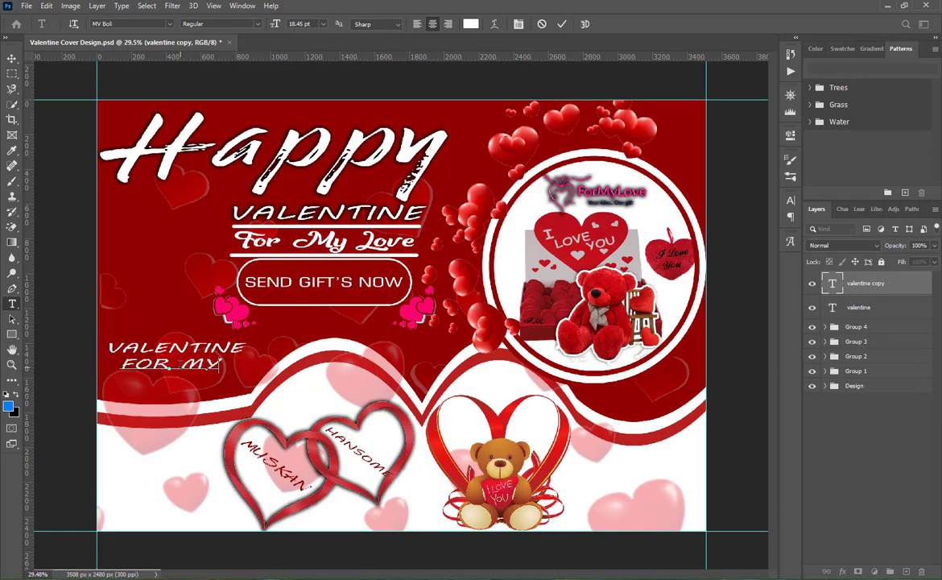
{"action": "type", "text": " lo"}
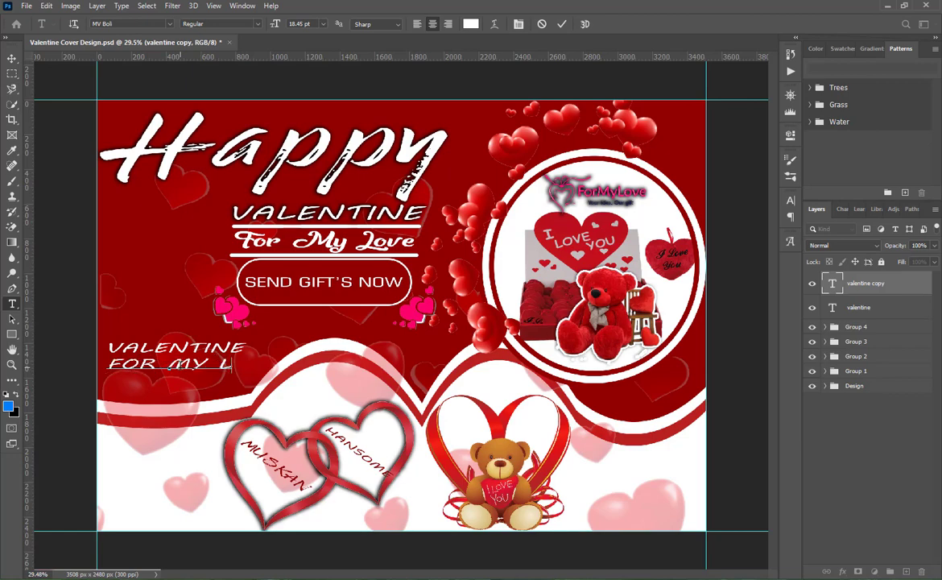
{"action": "key", "text": "BackSpace"}
{"action": "type", "text": "ife"}
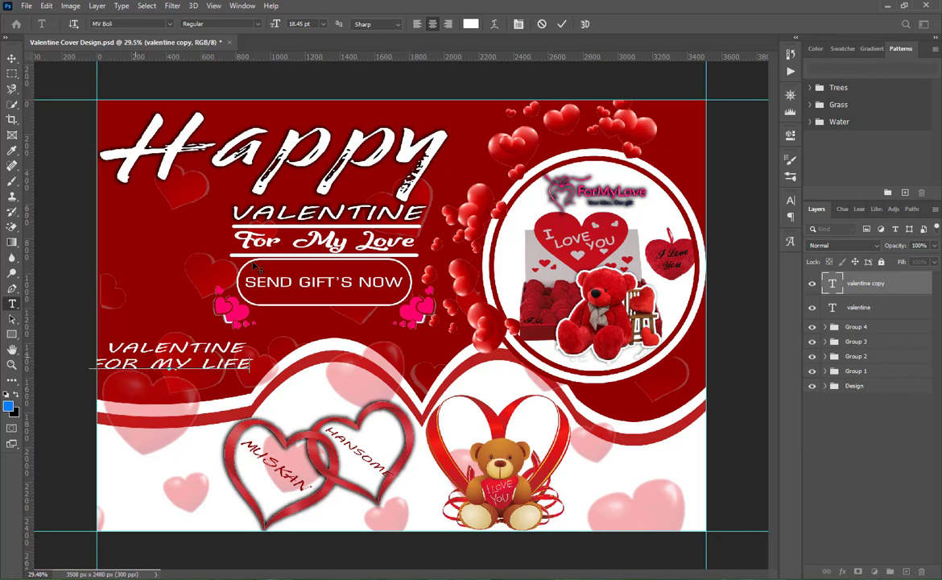
{"action": "key", "text": "ctrl+Return"}
Scale the For My LIFE text to about 60.56% and center it under the small valentine text
{"action": "key", "text": "ctrl+t"}
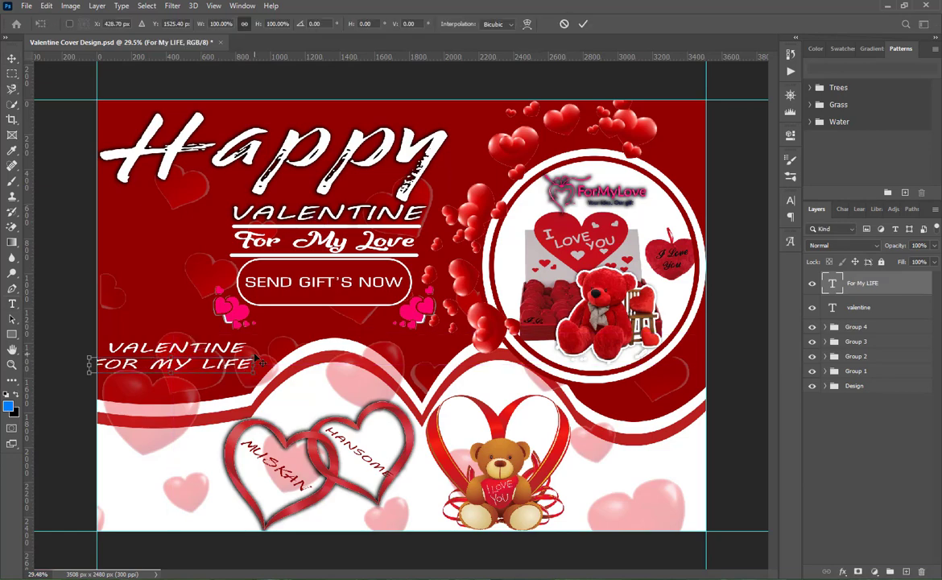
{"action": "left_click_drag", "start_coordinate": [254, 352], "coordinate": [212, 362]}
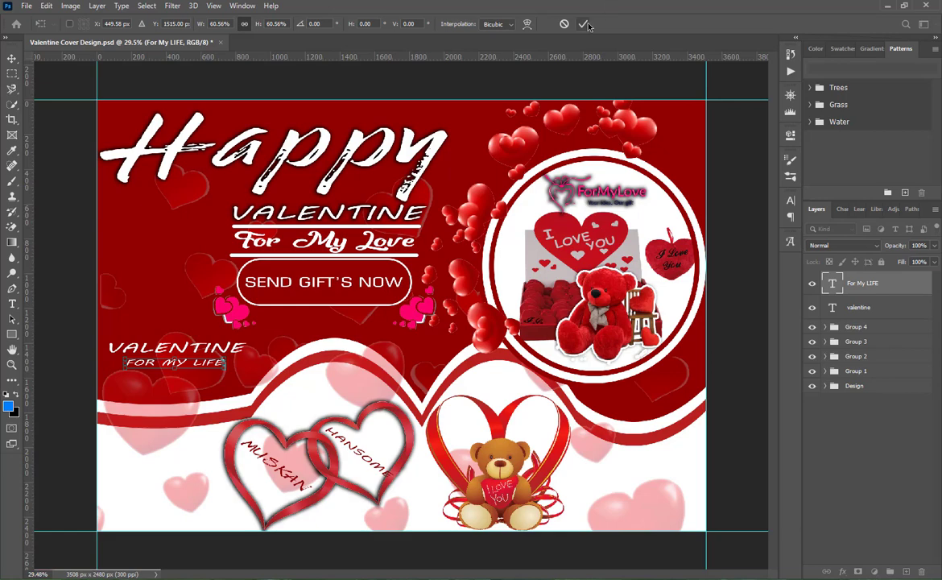
{"action": "left_click", "coordinate": [583, 23]}
Group the For My LIFE and valentine text layers and save the document
{"action": "left_click", "coordinate": [845, 307], "text": "shift"}
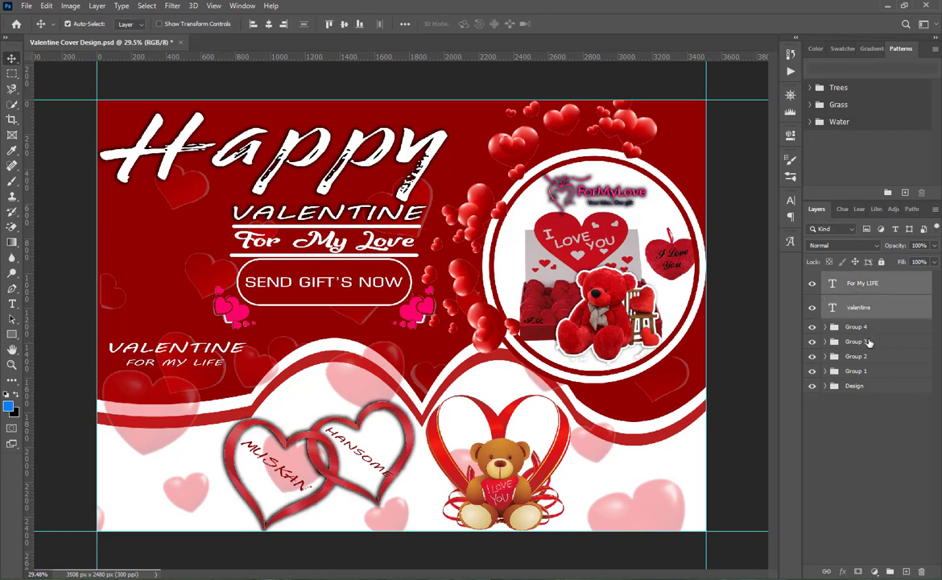
{"action": "left_click", "coordinate": [889, 572]}
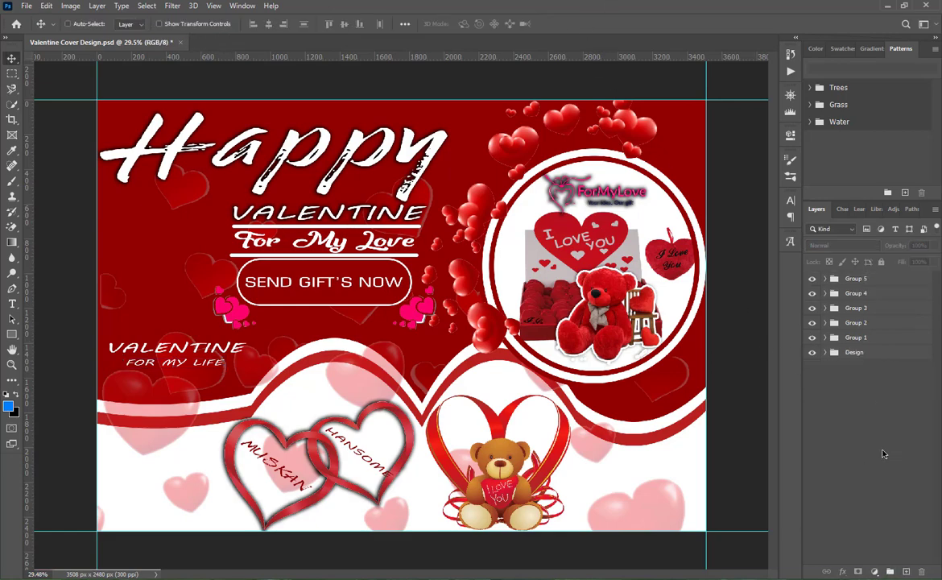
{"action": "key", "text": "ctrl+s"}
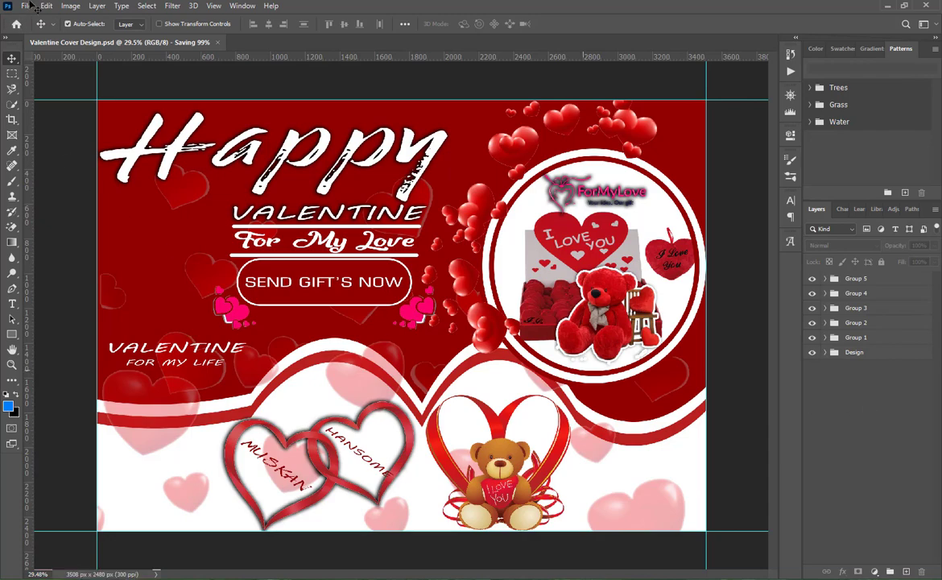
Clear the recent file list
{"action": "left_click", "coordinate": [27, 6]}
{"action": "mouse_move", "coordinate": [143, 75]}
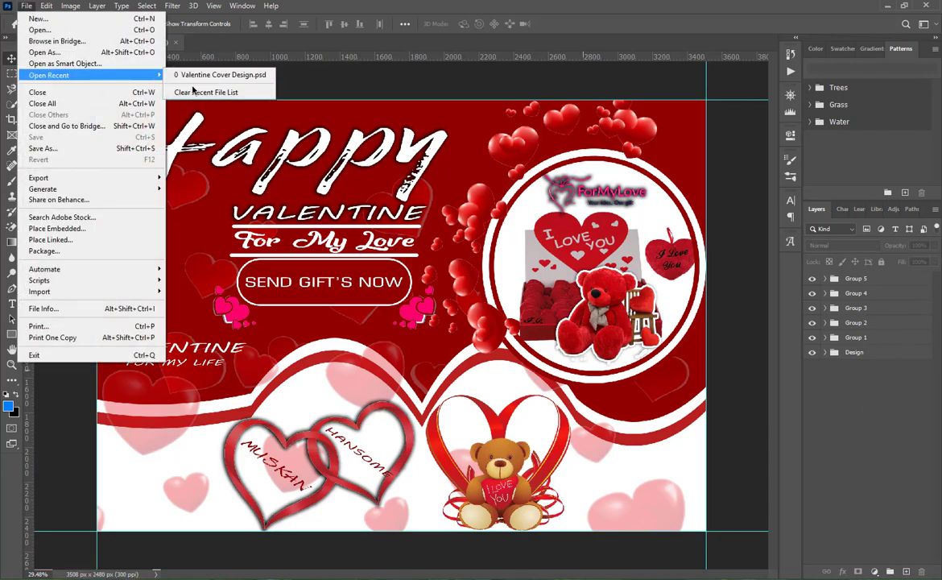
{"action": "left_click", "coordinate": [192, 91]}
Quick-export the cover as a PNG named Valentine Cover Design in the Documents folder
{"action": "left_click", "coordinate": [27, 5]}
{"action": "mouse_move", "coordinate": [139, 166]}
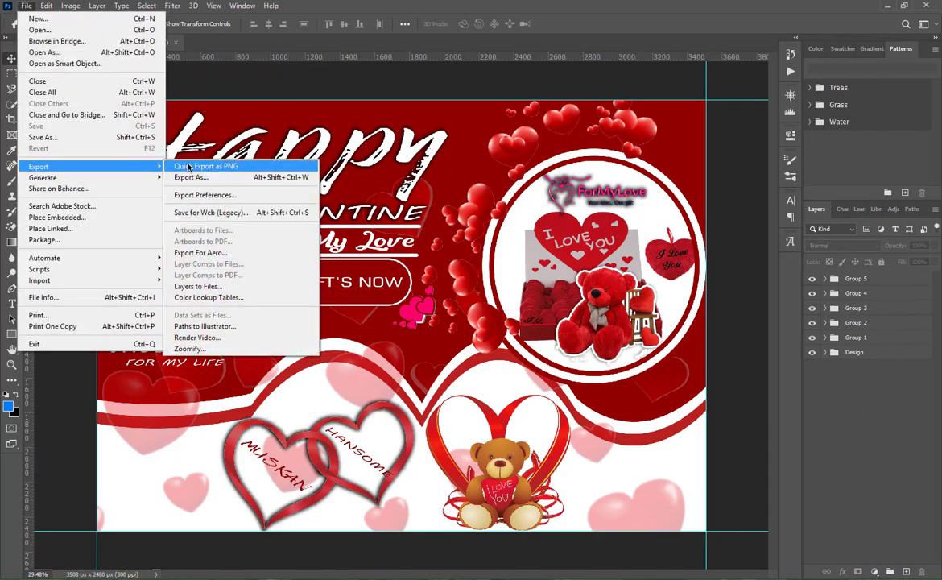
{"action": "left_click", "coordinate": [188, 167]}
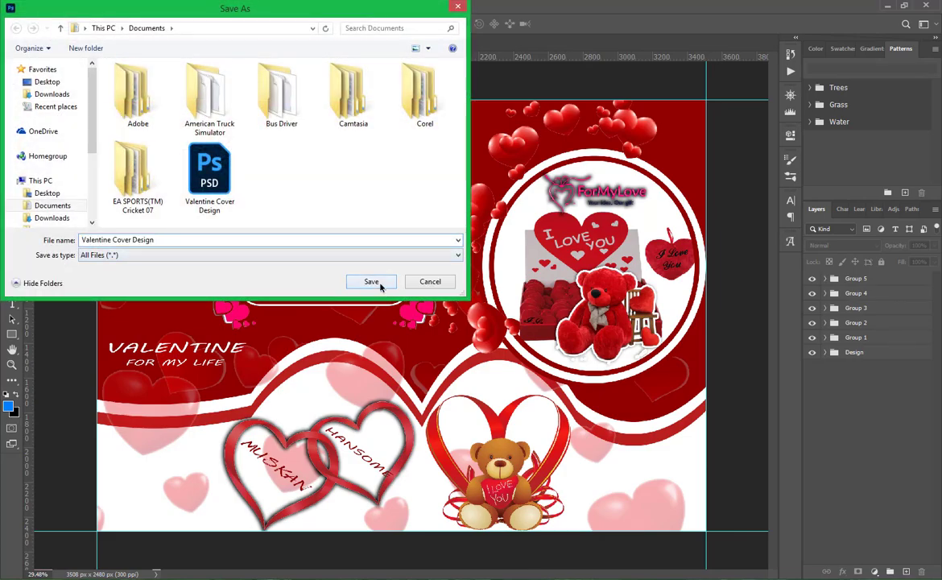
{"action": "left_click", "coordinate": [369, 280]}
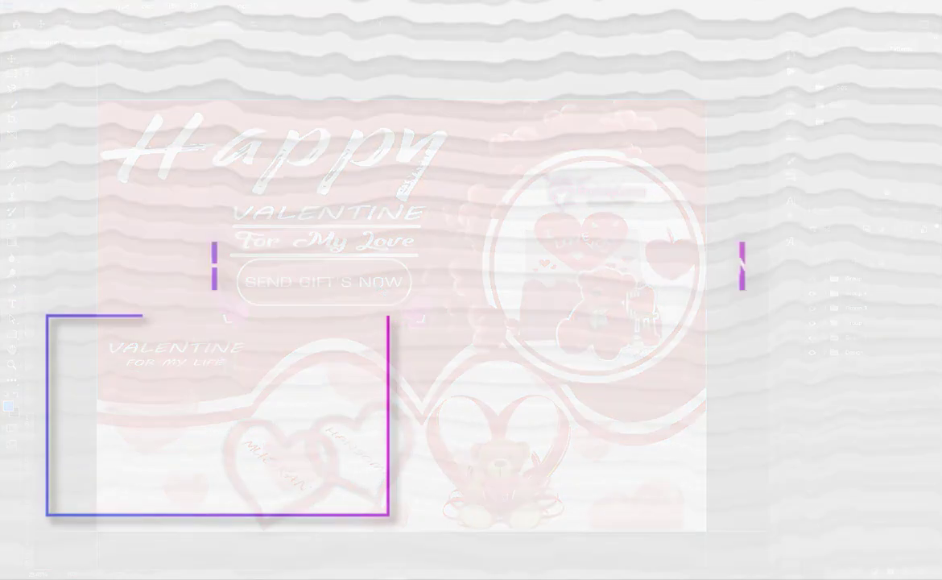